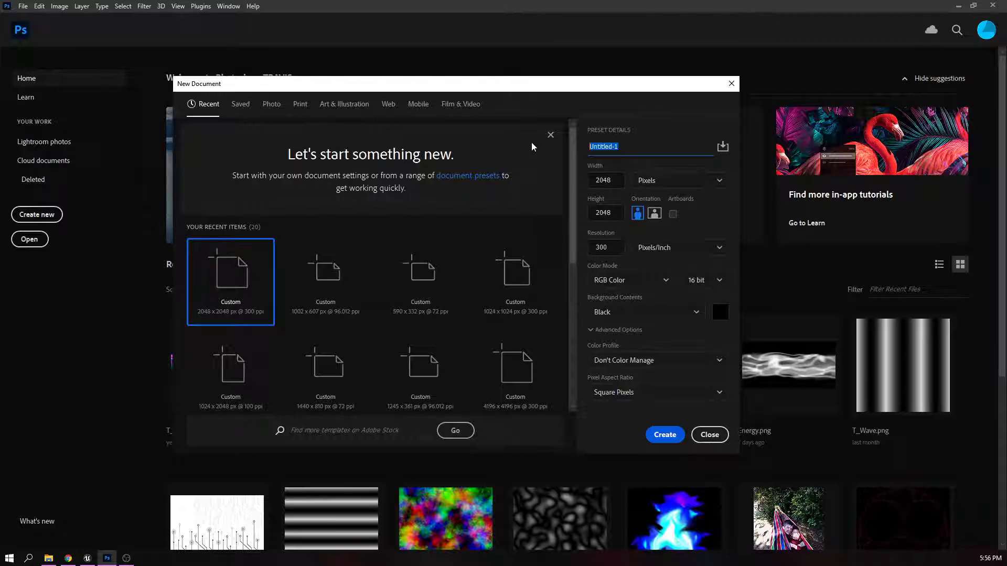
- Create a 2048 x 2048 pixel, 16-bit RGB document named T_MagicBeam with a black background
text(T_)
click(665, 435)
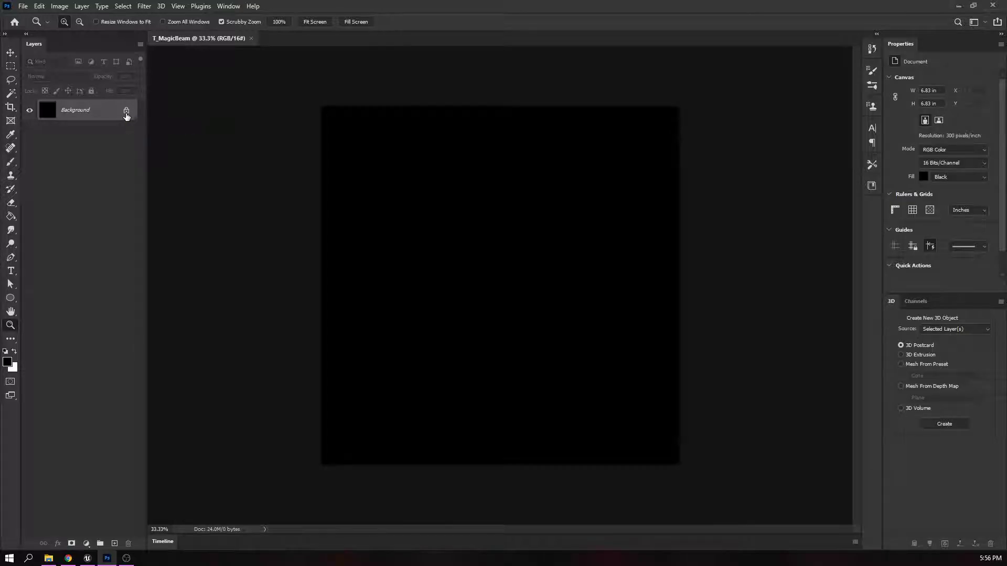
- Unlock the background layer and add a new empty layer above it
click(126, 111)
click(114, 544)
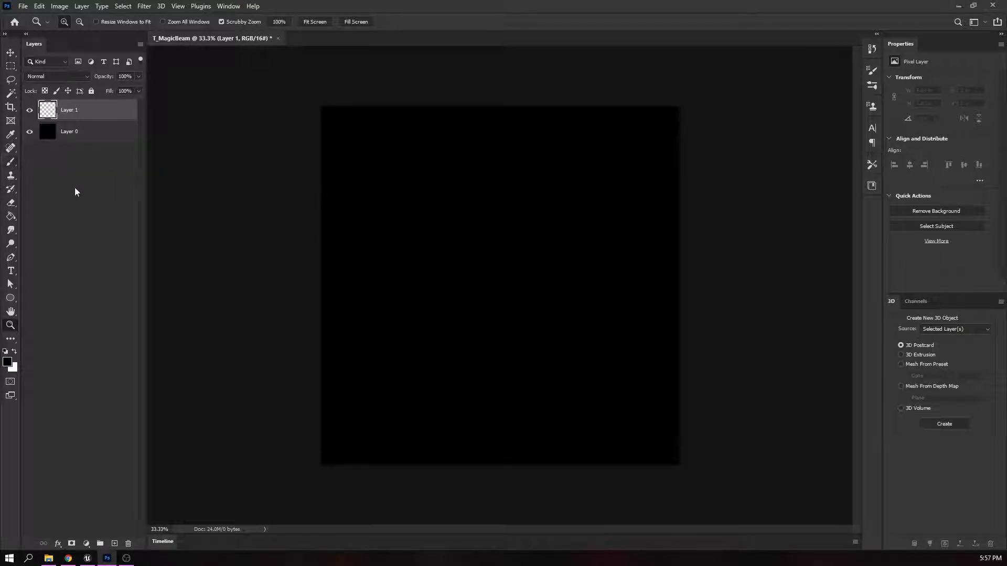
- Paint thick white wavy strokes crossing near the canvas centre on the new layer with a 139 px brush
key(x)
click(11, 162)
drag(378, 198, 615, 235)
mouse_move(397, 348)
mouse_down()
mouse_move(478, 232)
mouse_move(531, 298)
mouse_move(598, 320)
mouse_up()
mouse_move(478, 235)
mouse_down()
mouse_move(445, 193)
mouse_move(404, 174)
mouse_up()
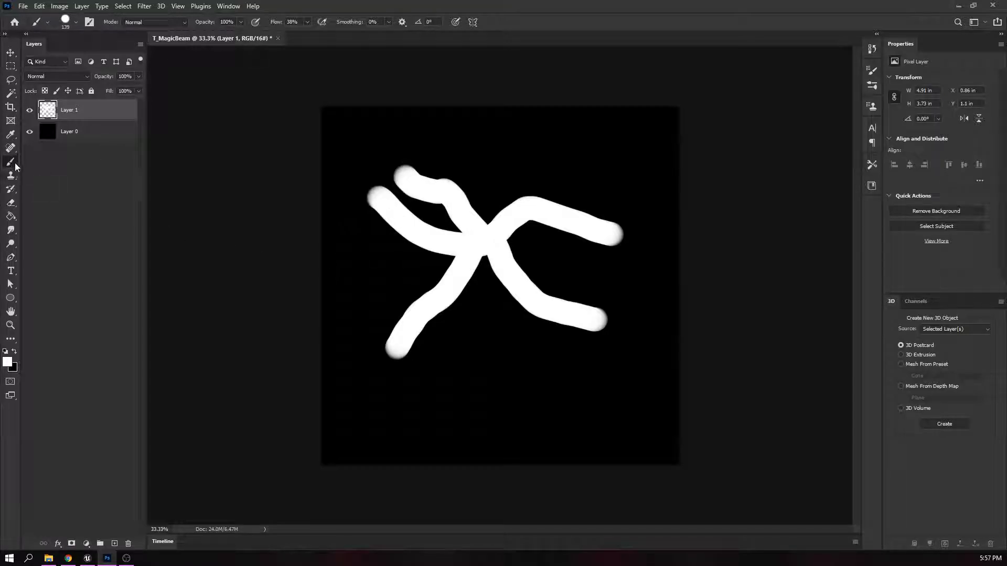
- Paint medium-thick white branches outward from the thick strokes with a smaller hard round brush
click(76, 22)
drag(93, 55, 86, 55)
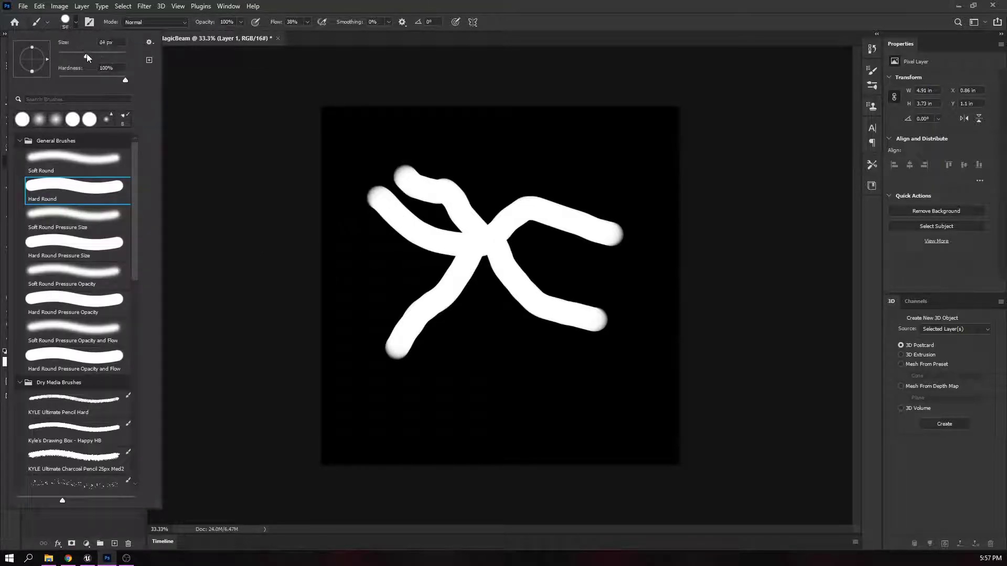
click(79, 24)
mouse_move(402, 228)
mouse_down()
mouse_move(383, 286)
mouse_move(359, 299)
mouse_up()
mouse_move(388, 266)
mouse_down()
mouse_move(394, 286)
mouse_move(521, 309)
mouse_move(597, 277)
mouse_move(642, 281)
mouse_up()
drag(552, 307, 392, 391)
mouse_move(525, 258)
mouse_down()
mouse_move(564, 240)
mouse_move(626, 183)
mouse_move(652, 180)
mouse_up()
- Paint thin white tendrils off the existing branches with a 12 px hard round brush
click(67, 23)
drag(76, 58, 63, 57)
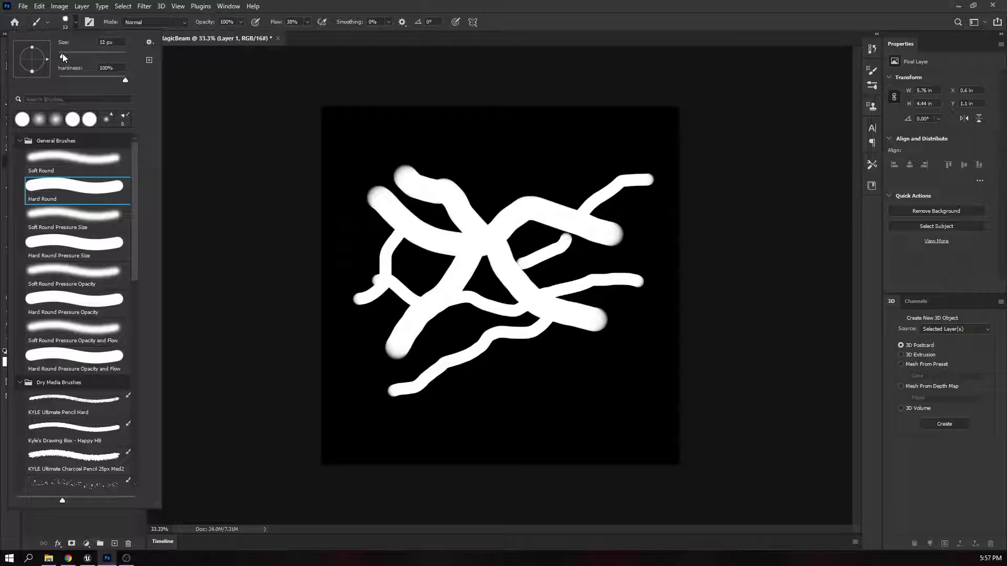
click(515, 219)
drag(513, 202, 498, 186)
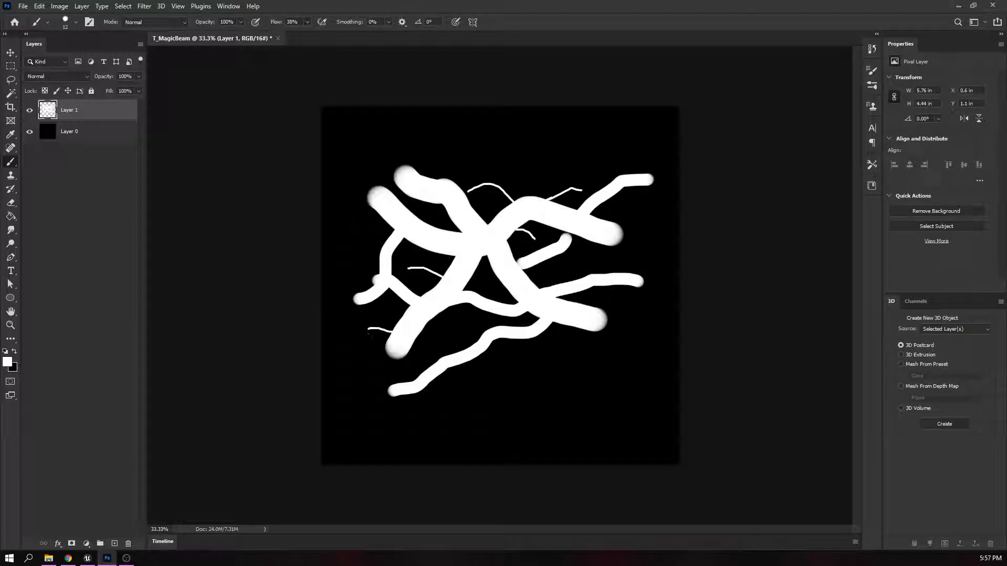
drag(402, 409, 374, 413)
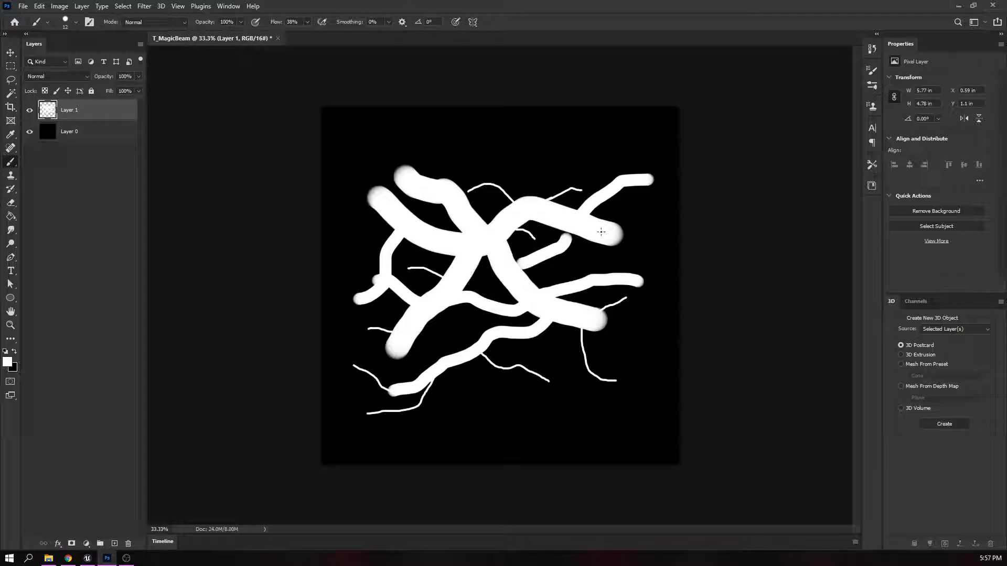
- Extend the short branch at the inner right and thicken the small left branch with a 73 px brush
click(76, 22)
drag(65, 55, 82, 56)
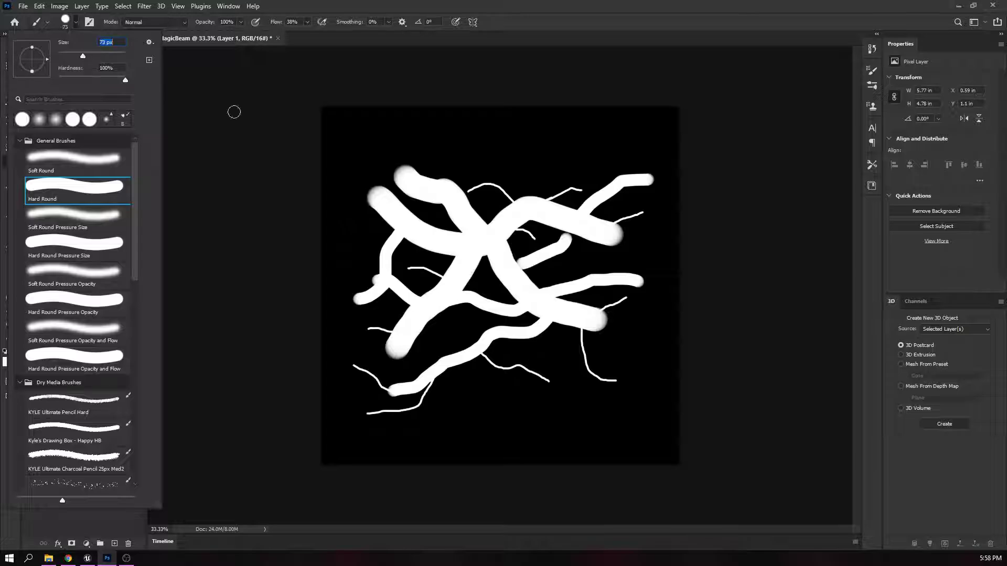
mouse_move(527, 259)
mouse_down()
mouse_move(509, 264)
mouse_move(556, 248)
mouse_move(574, 226)
mouse_up()
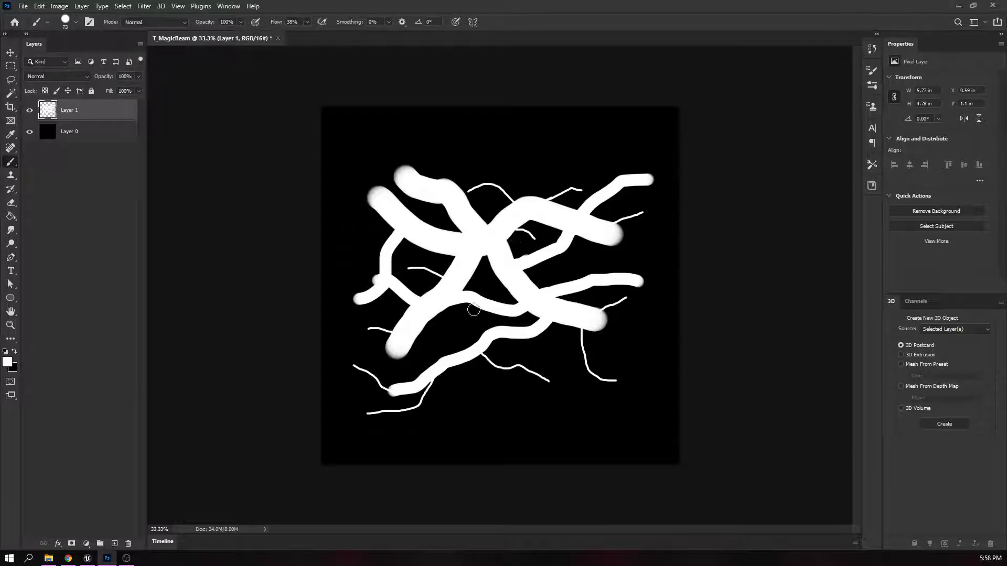
drag(378, 278, 348, 300)
drag(386, 256, 394, 242)
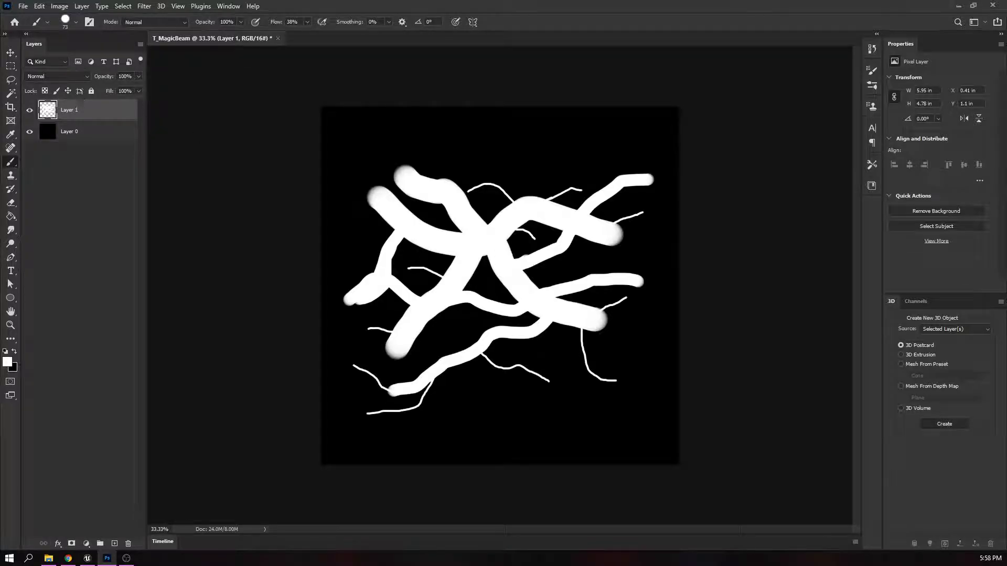
- Offset the painted layer by +1024 pixels horizontally and 0 vertically, wrapping the image around
click(159, 5)
click(138, 4)
click(144, 4)
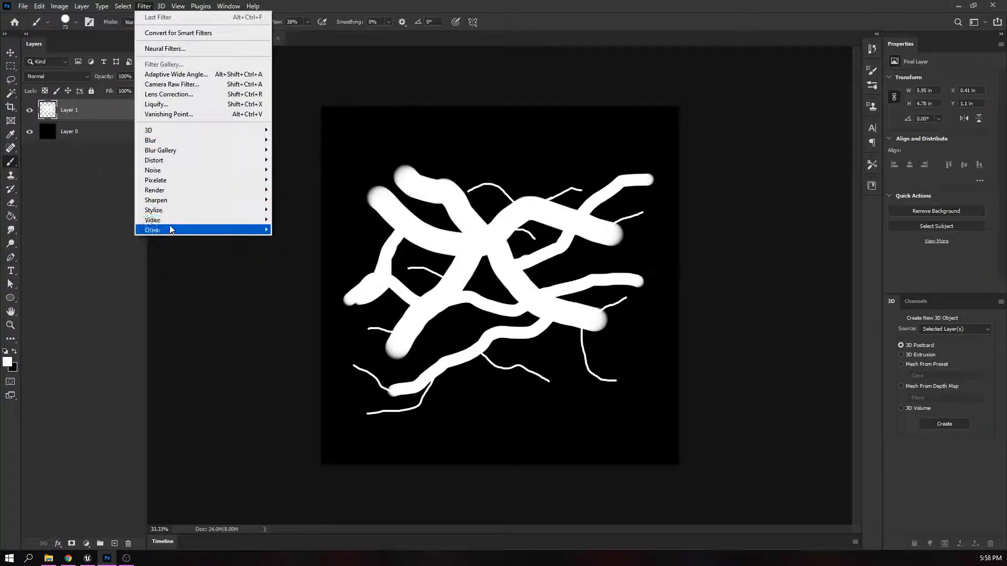
mouse_move(198, 230)
click(299, 279)
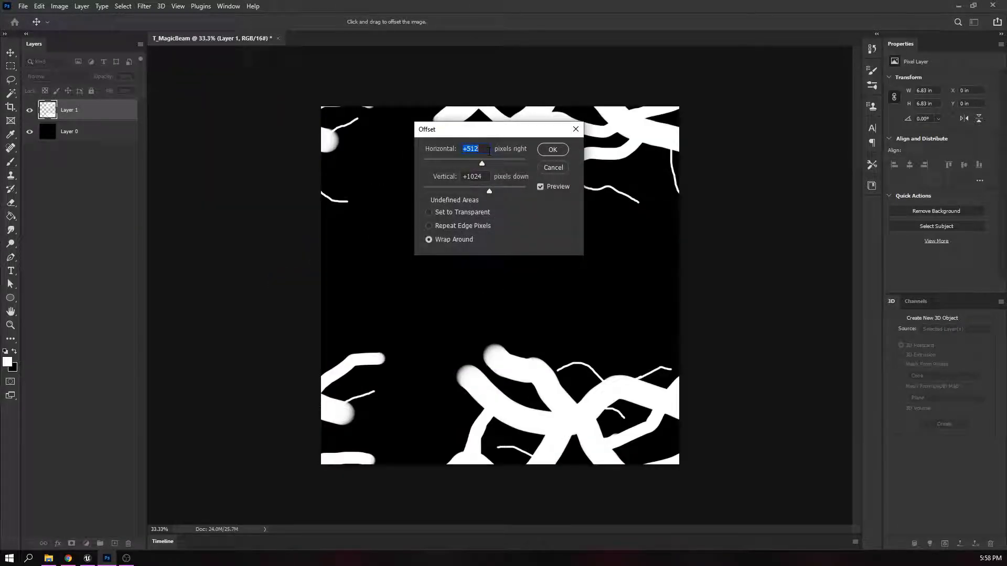
drag(486, 177, 471, 177)
text(0)
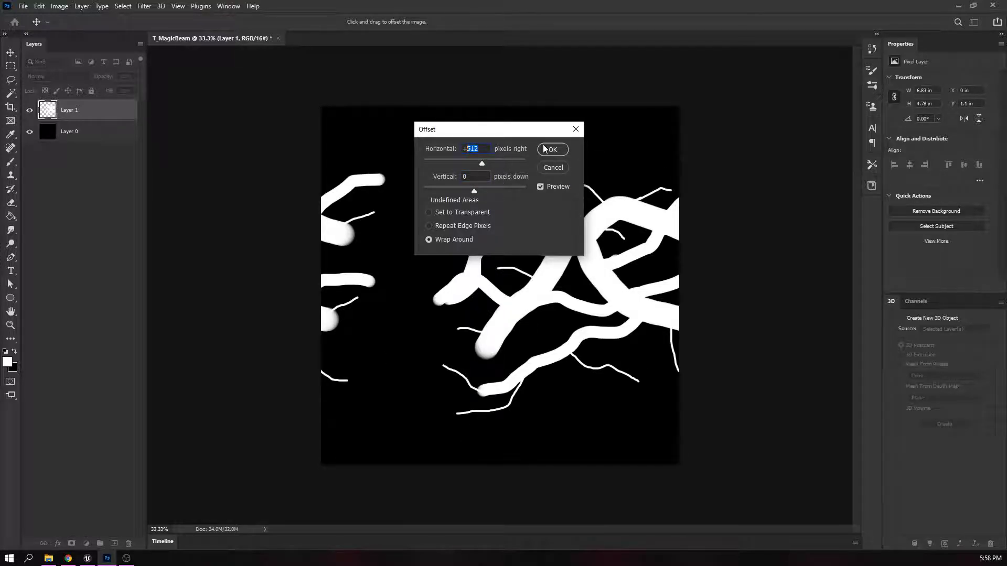
text(1024)
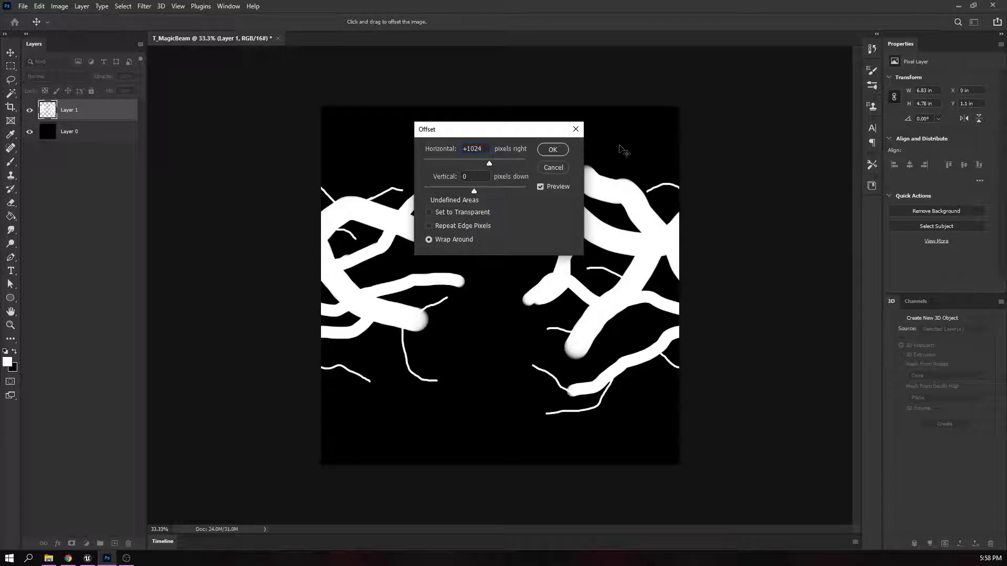
click(552, 150)
- Paint thick white strokes across the central gap with a 130 px brush, joining the left and right branches
key(b)
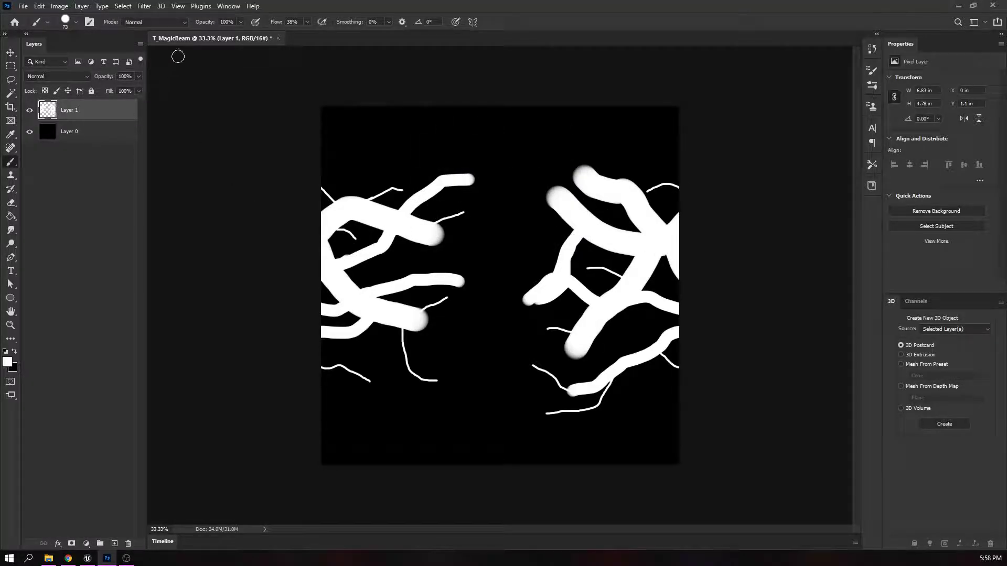
click(77, 22)
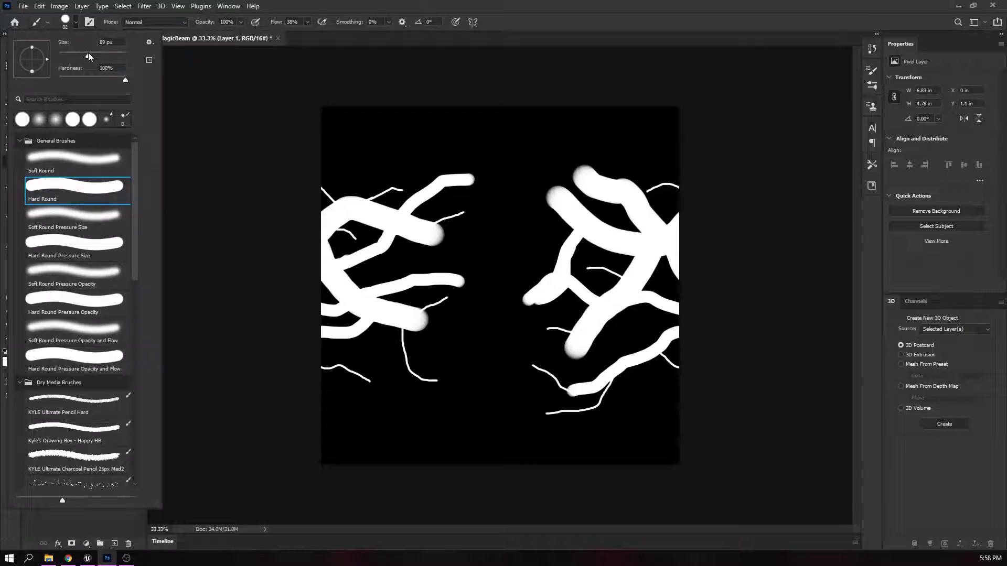
drag(100, 53, 102, 53)
click(442, 236)
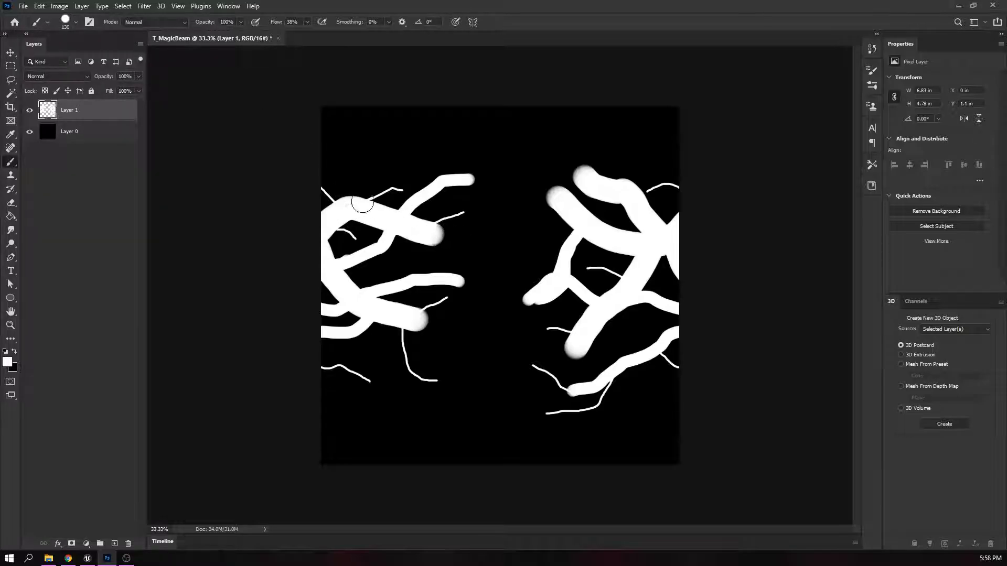
mouse_move(423, 231)
mouse_down()
mouse_move(470, 248)
mouse_move(531, 294)
mouse_up()
drag(560, 195, 446, 231)
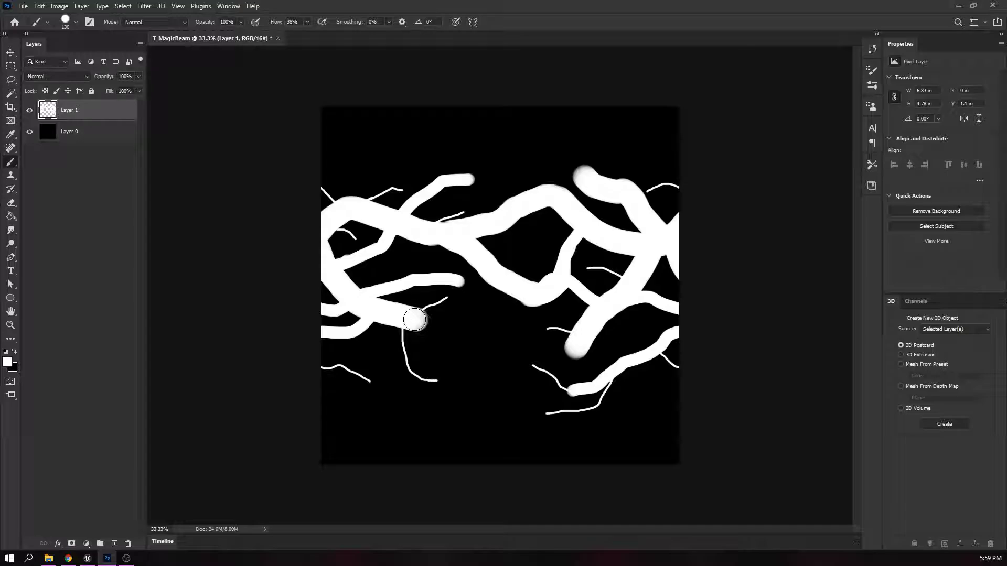
mouse_move(414, 319)
mouse_down()
mouse_move(474, 373)
mouse_move(445, 341)
mouse_move(498, 340)
mouse_move(535, 365)
mouse_move(573, 351)
mouse_move(578, 379)
mouse_move(541, 365)
mouse_move(572, 387)
mouse_up()
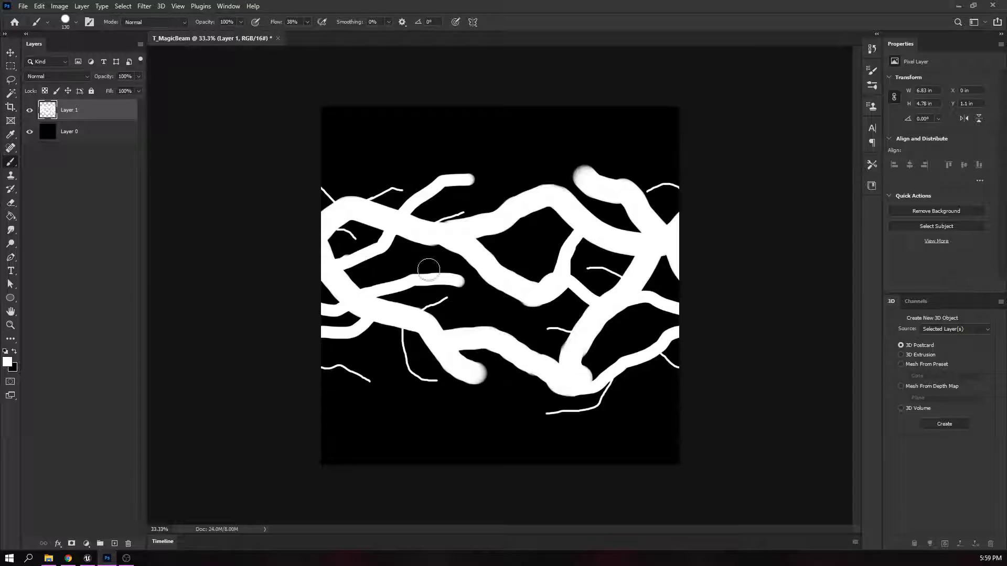
mouse_move(456, 360)
mouse_down()
mouse_move(494, 384)
mouse_move(557, 386)
mouse_up()
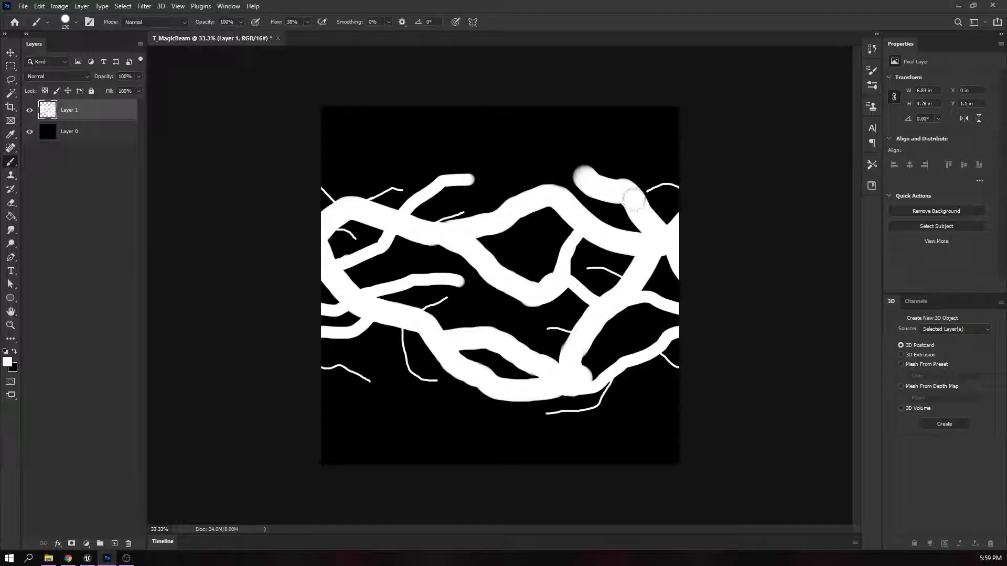
- Paint short medium branches off the central strokes and the left side's upper and lower branches with a 69 px brush
click(67, 22)
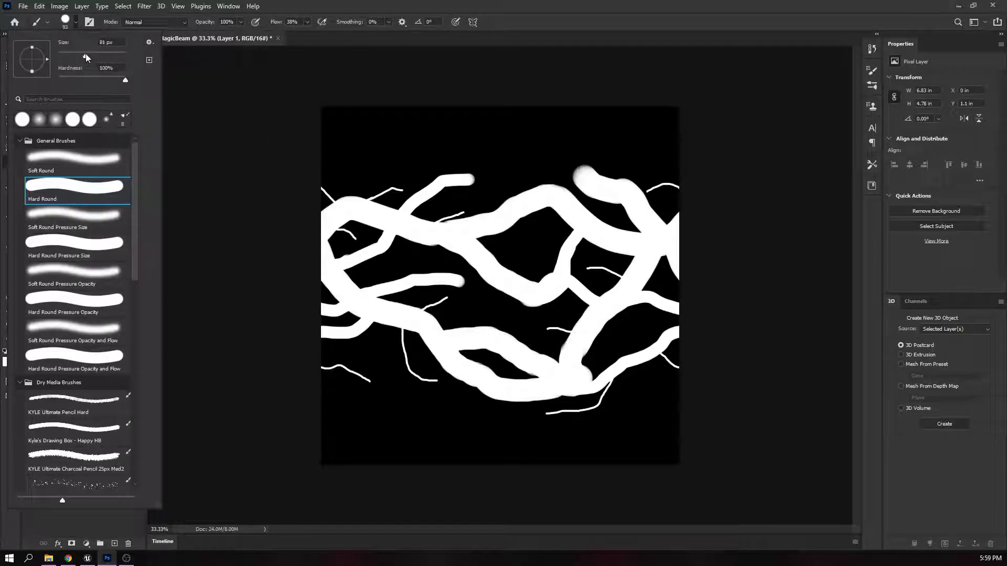
click(487, 262)
drag(487, 262, 536, 252)
drag(498, 293, 463, 303)
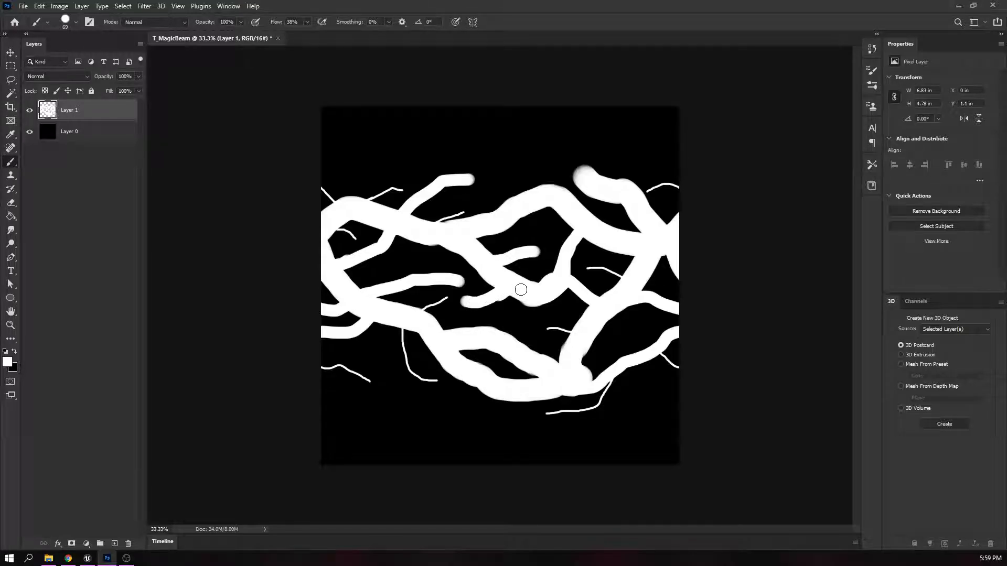
drag(345, 204, 381, 174)
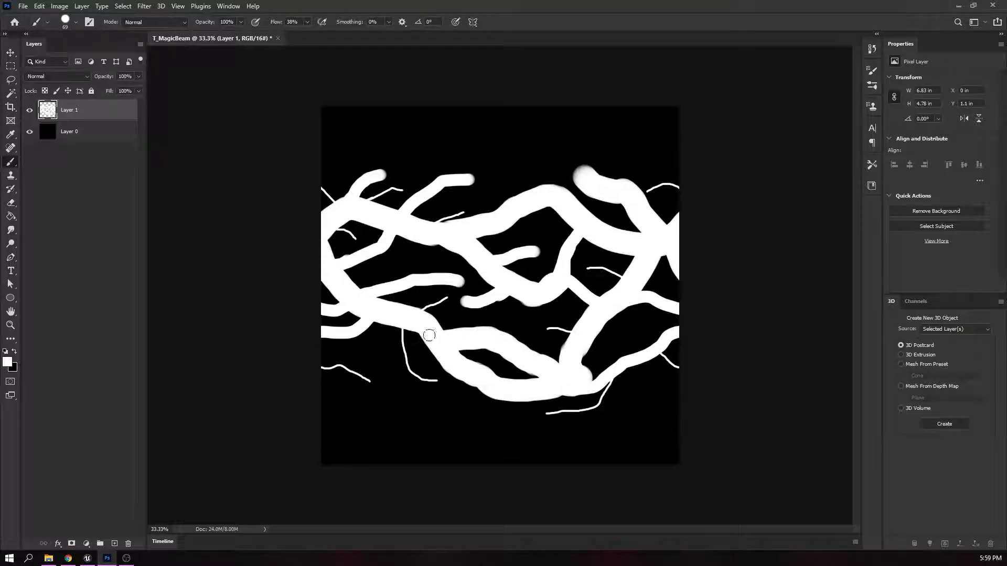
drag(366, 346, 387, 354)
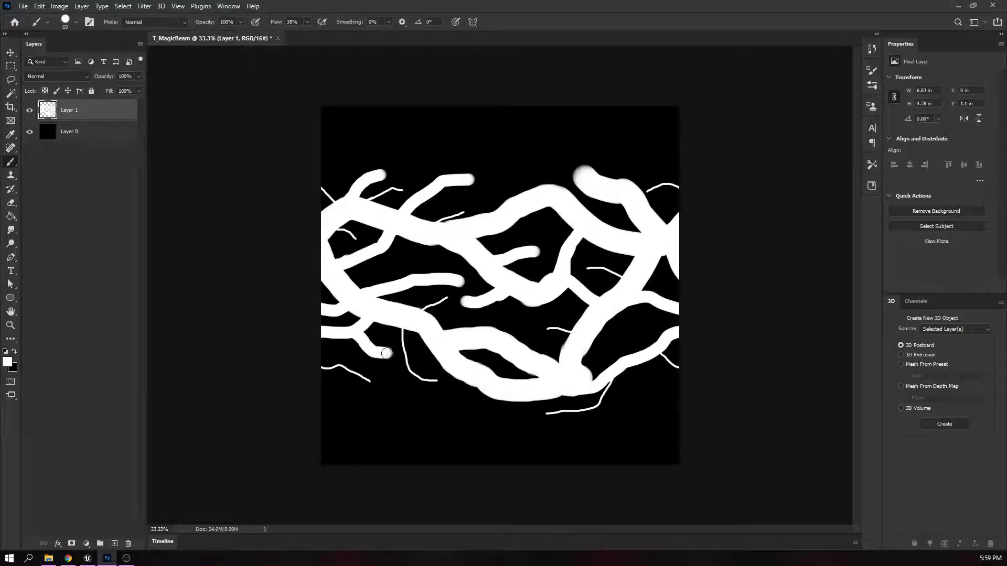
- Paint fine white tendrils between the main branches across the canvas with a 28 px brush
click(66, 27)
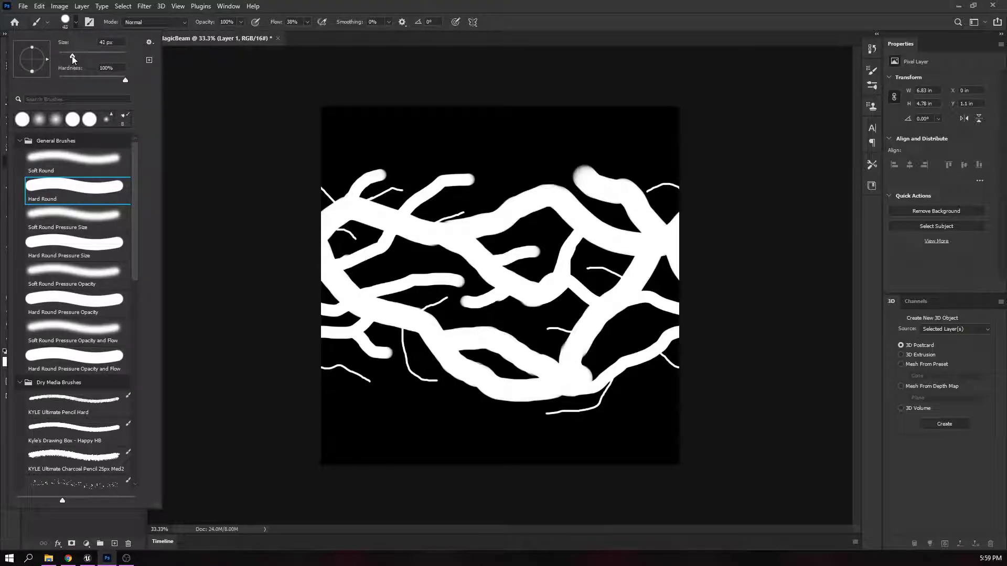
drag(70, 55, 68, 55)
click(77, 24)
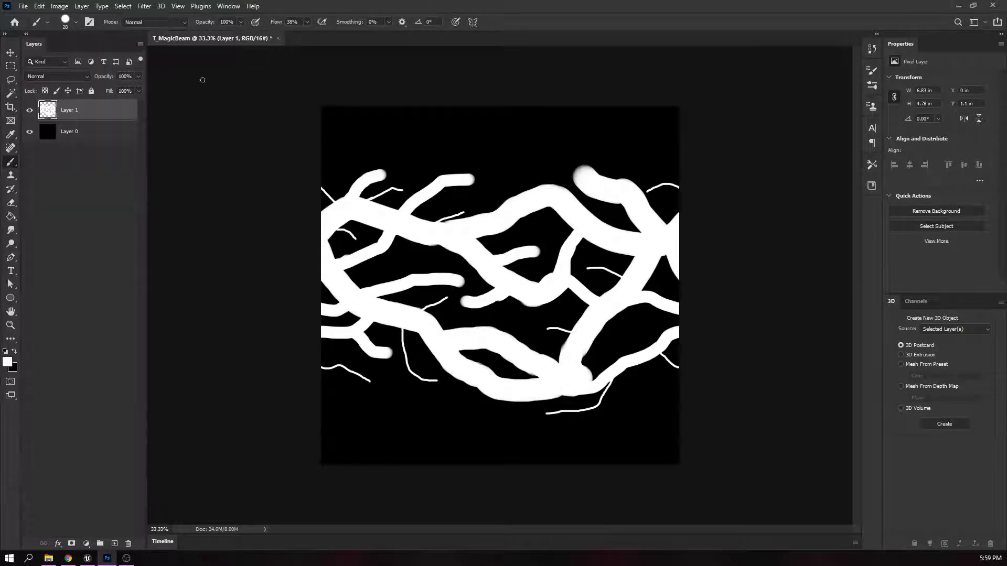
click(77, 24)
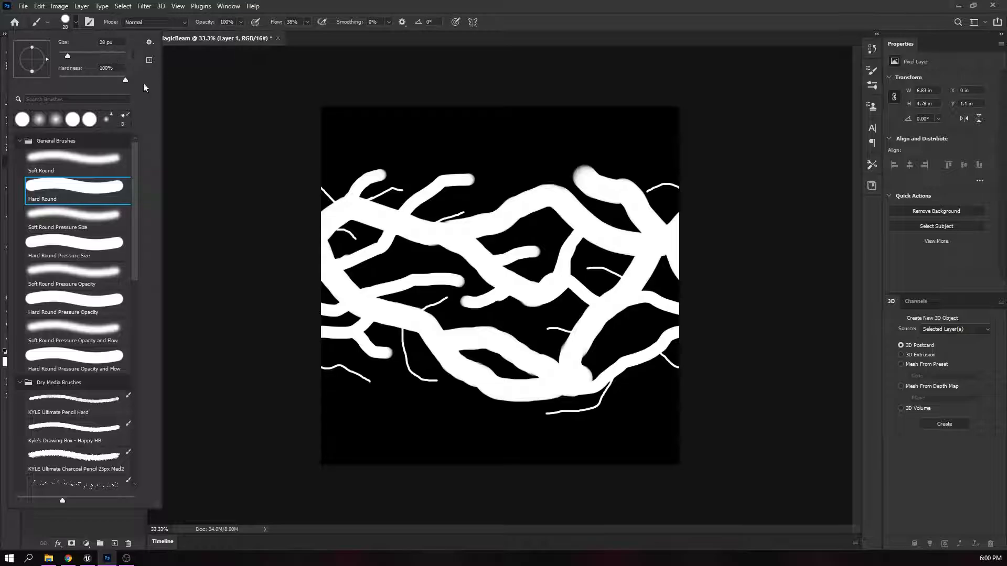
drag(509, 214, 457, 196)
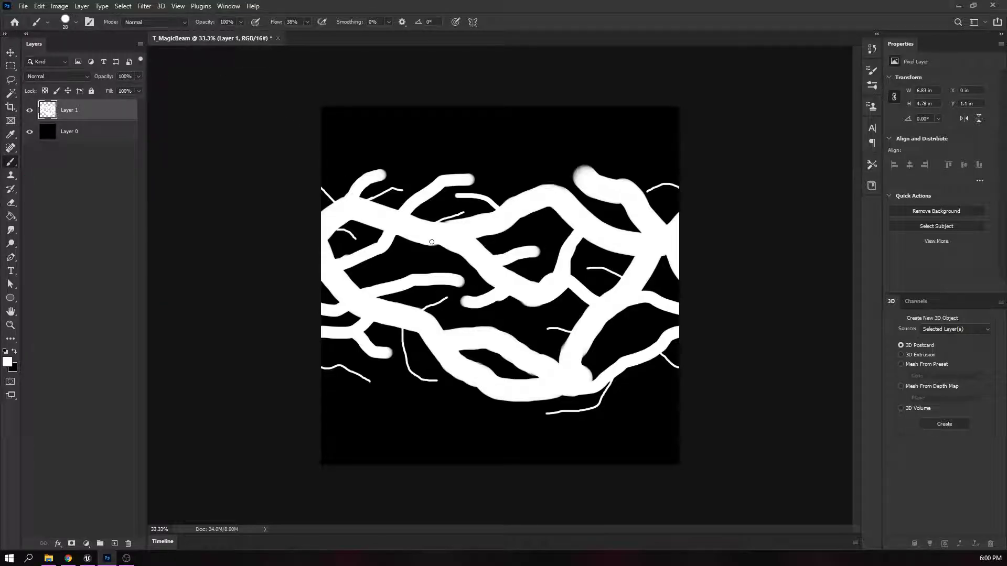
mouse_move(426, 270)
mouse_down()
mouse_move(444, 264)
mouse_move(374, 271)
mouse_move(467, 261)
mouse_up()
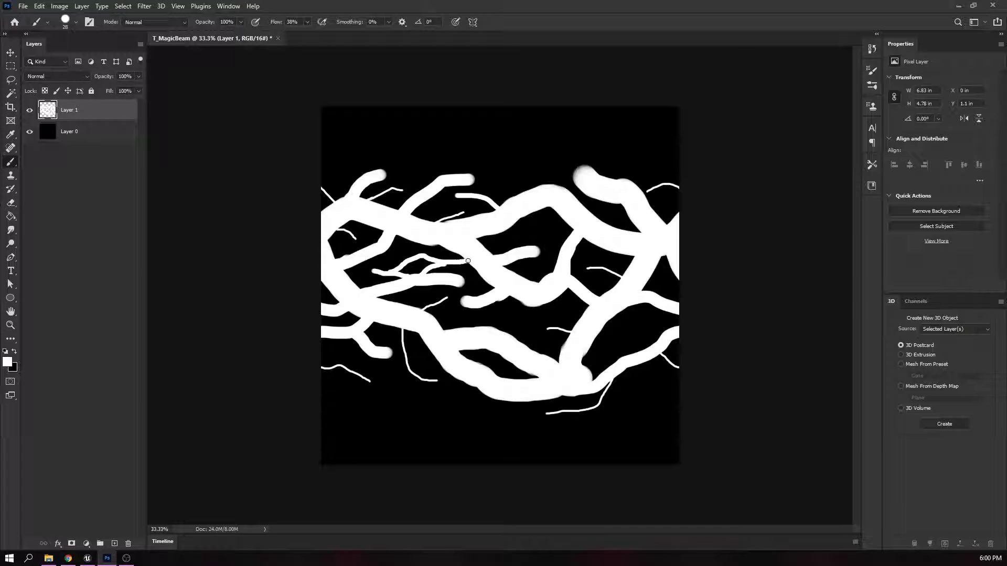
drag(367, 272, 339, 284)
mouse_move(491, 340)
mouse_down()
mouse_move(582, 320)
mouse_move(544, 314)
mouse_move(587, 299)
mouse_up()
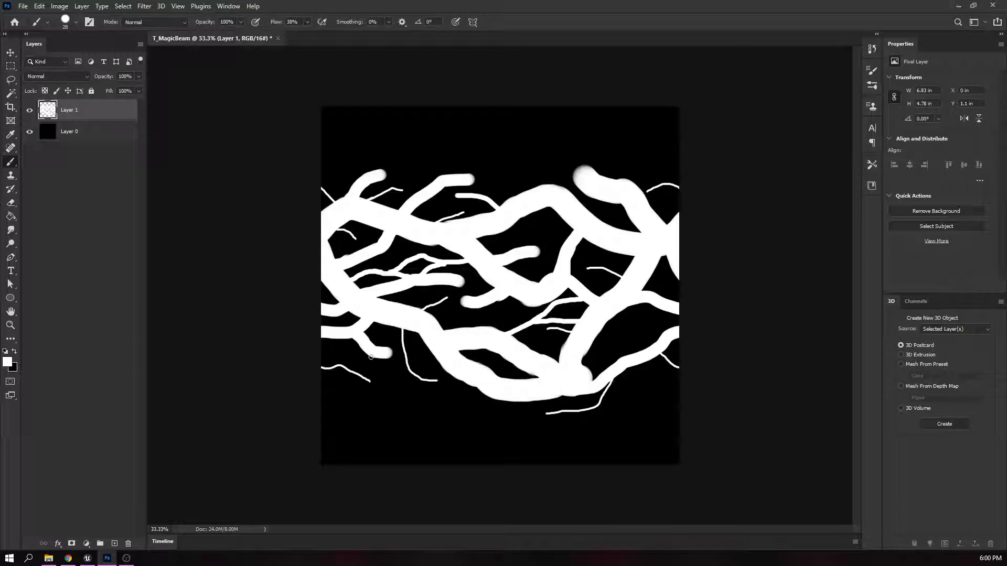
mouse_move(373, 355)
mouse_down()
mouse_move(388, 369)
mouse_move(449, 373)
mouse_up()
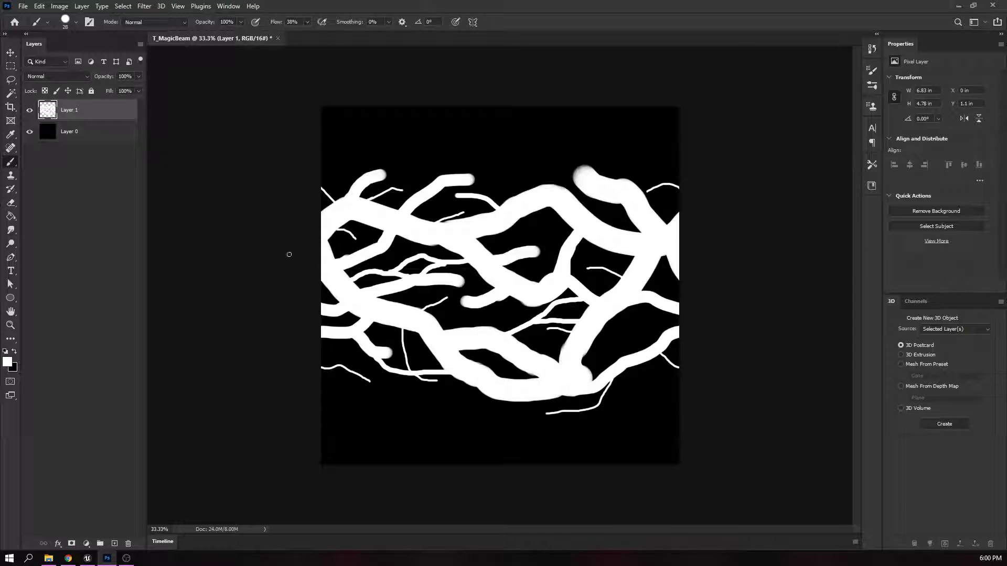
- Connect the loose ends of the lower-left and central branches to neighbouring strokes with a 70 px brush
click(76, 22)
drag(75, 53, 82, 51)
drag(385, 352, 437, 341)
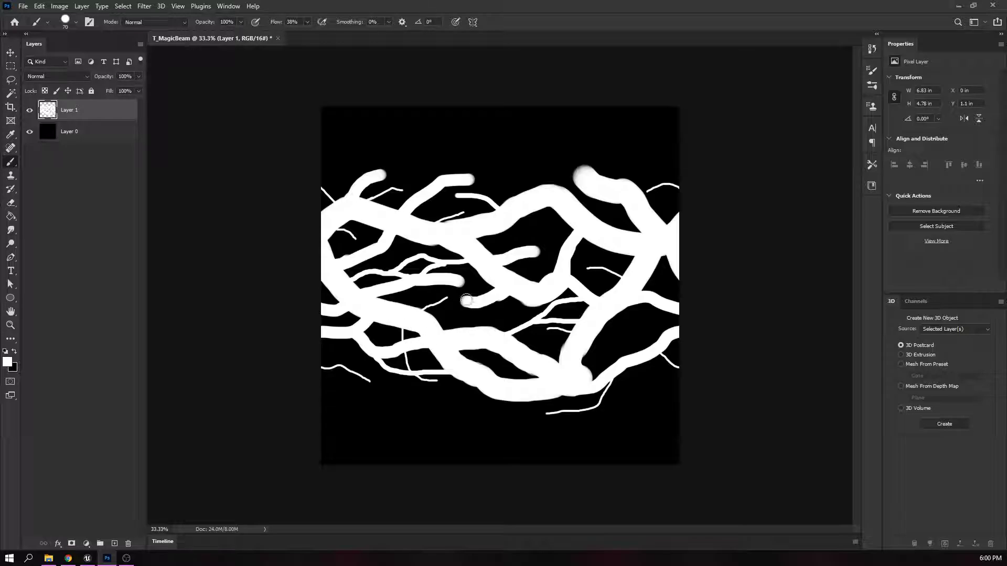
mouse_move(467, 301)
mouse_down()
mouse_move(419, 281)
mouse_move(498, 282)
mouse_up()
drag(531, 252, 569, 249)
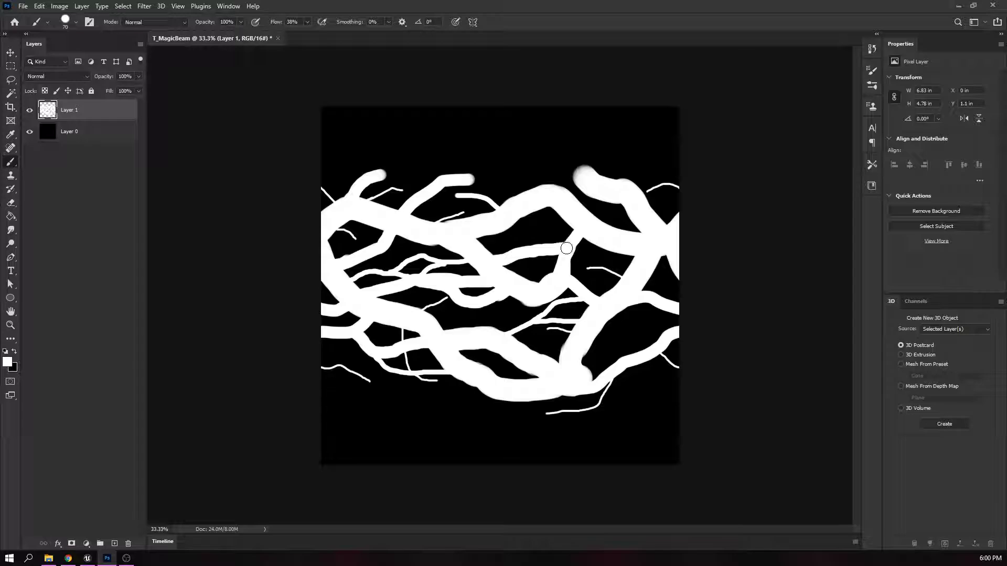
- Reduce the brush size and paint a thin tendril inside the gap beneath the upper central branch
click(76, 22)
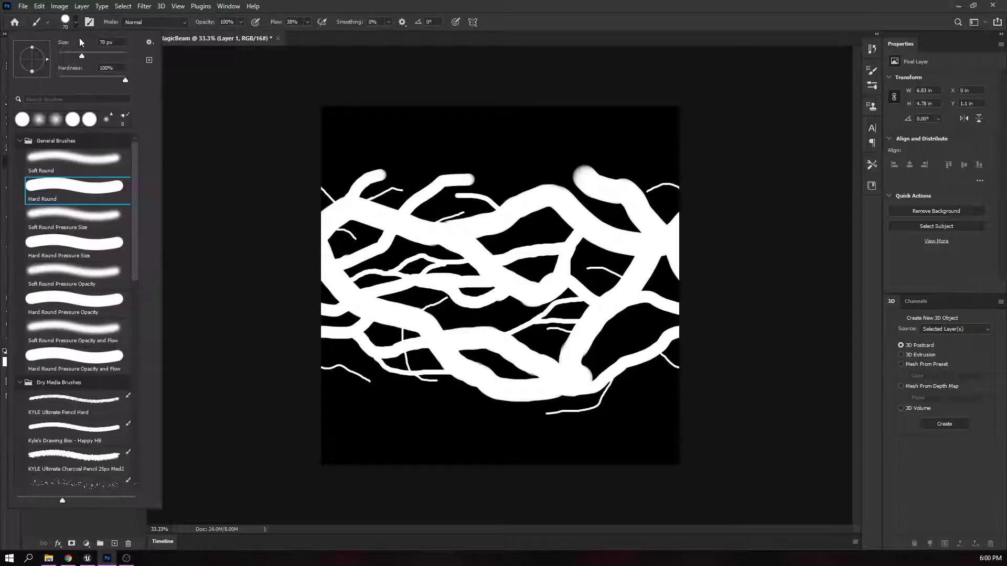
drag(68, 52, 63, 53)
click(481, 247)
drag(484, 245, 534, 236)
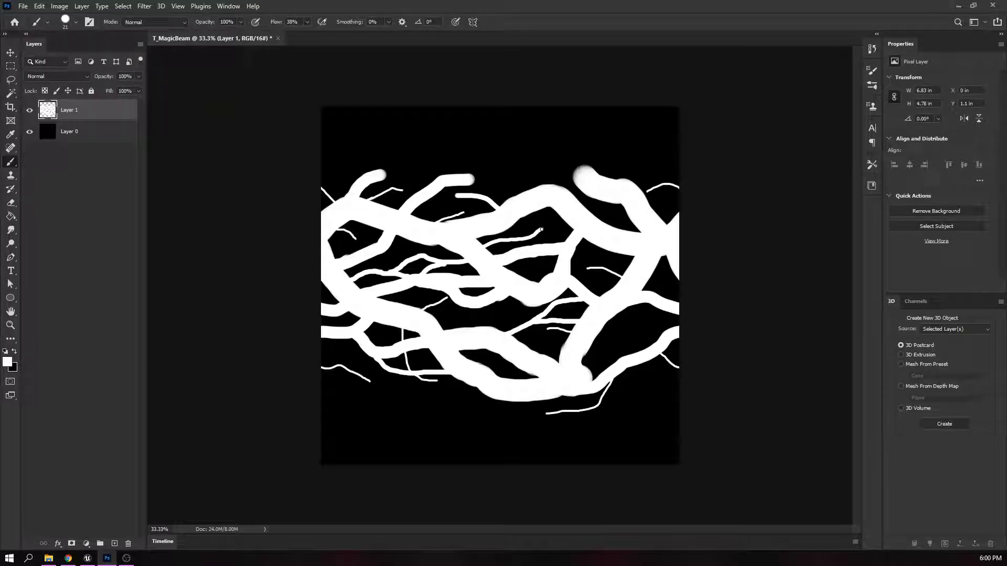
- Paint thin white tendrils with the 21 px brush above the upper central branch and below the lower main branch
mouse_move(525, 198)
mouse_down()
mouse_move(473, 155)
mouse_move(423, 138)
mouse_up()
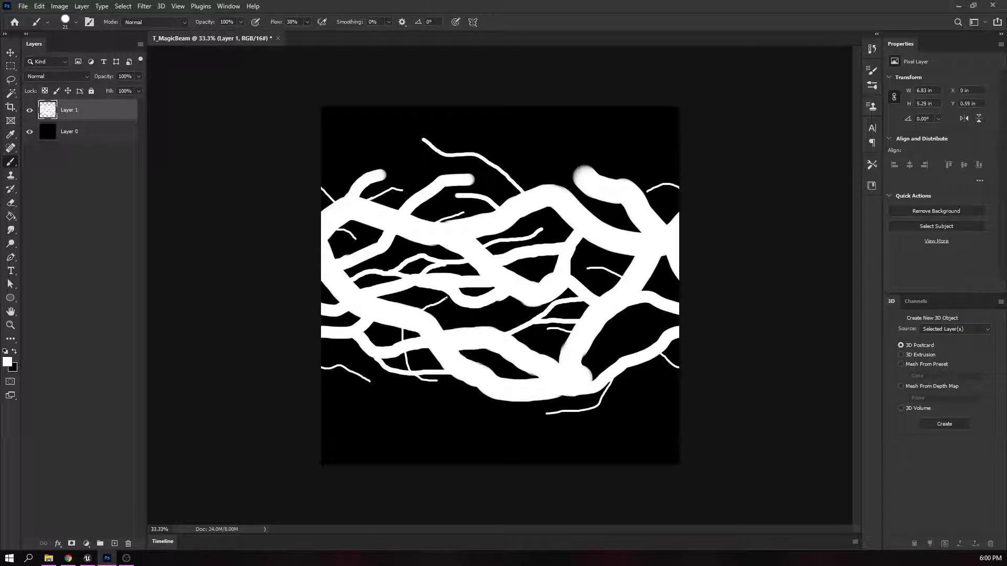
mouse_move(472, 386)
mouse_down()
mouse_move(481, 421)
mouse_move(550, 442)
mouse_up()
drag(452, 374, 384, 413)
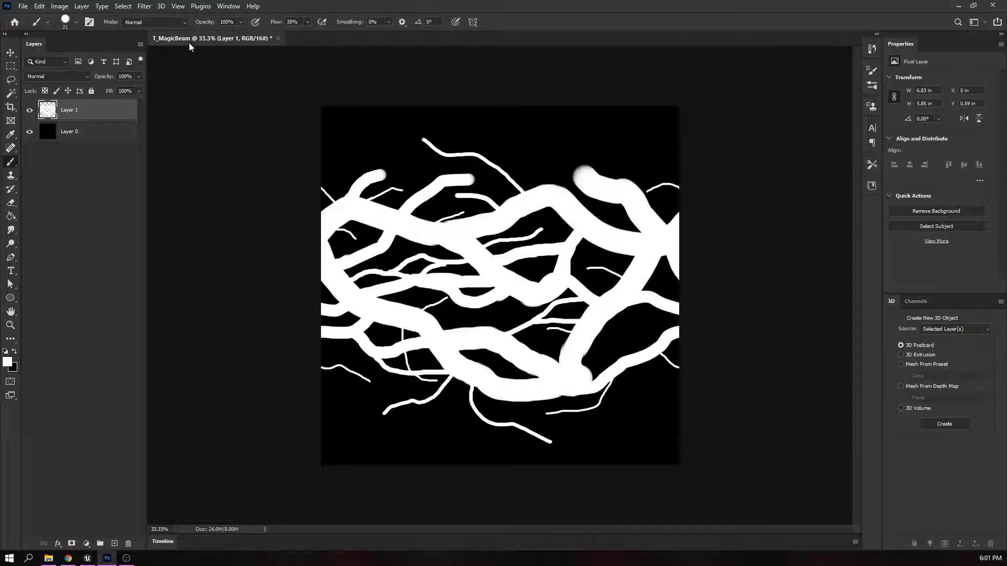
click(144, 6)
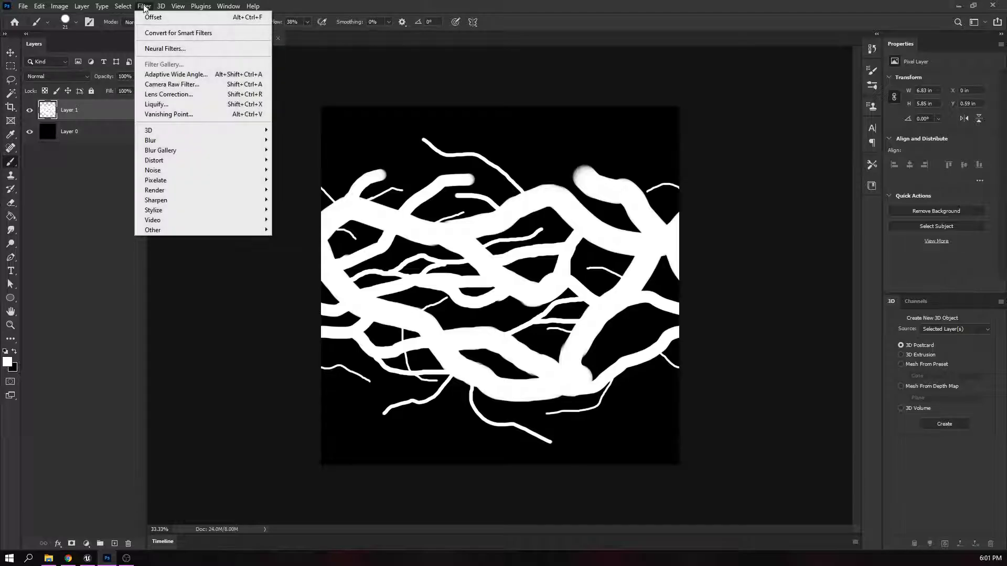
mouse_move(204, 231)
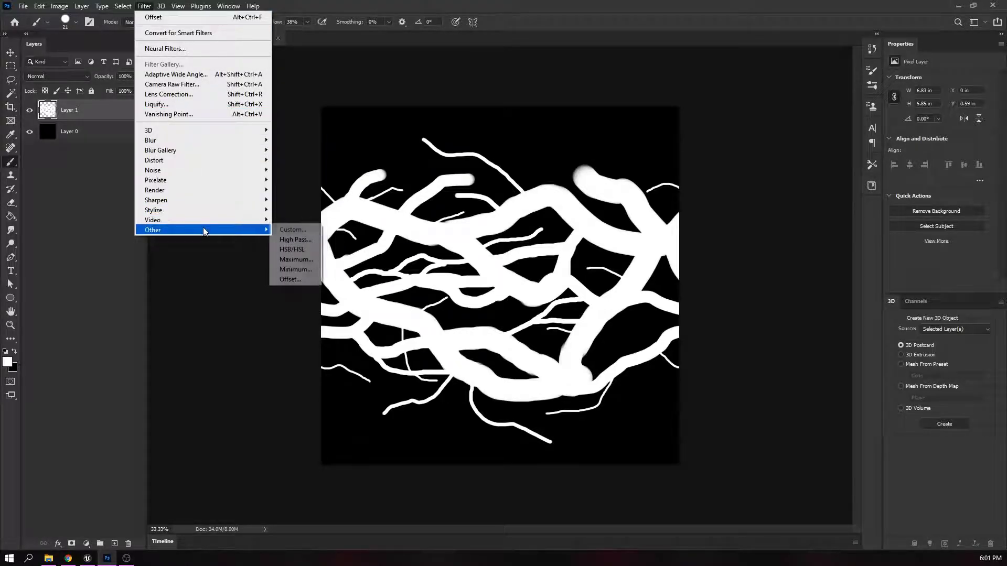
click(290, 279)
drag(491, 160, 438, 164)
click(553, 168)
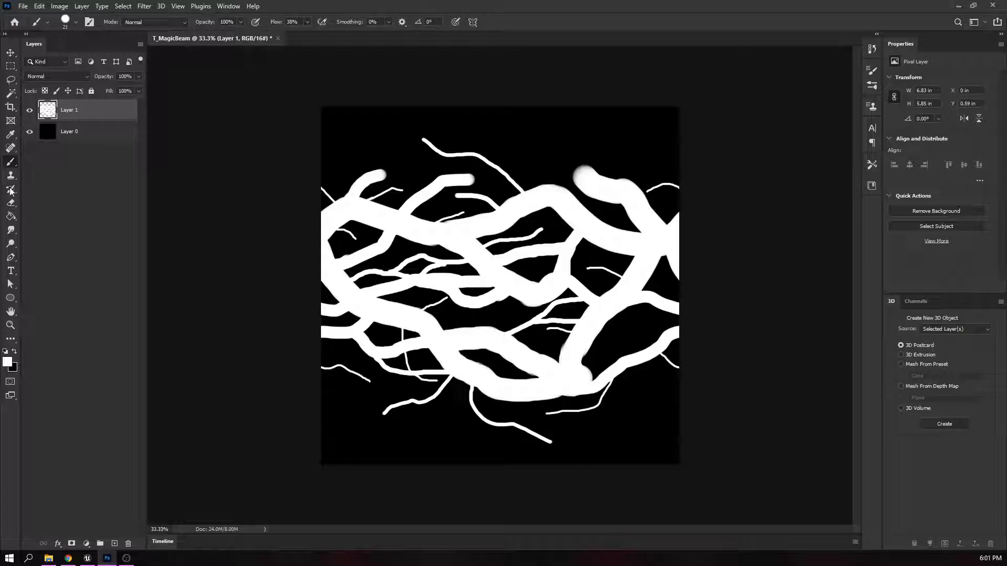
- Choose the Kyle's Spatter Brushes - Spatter Bot Tilt brush from the Special Effects Brushes
right_click(11, 166)
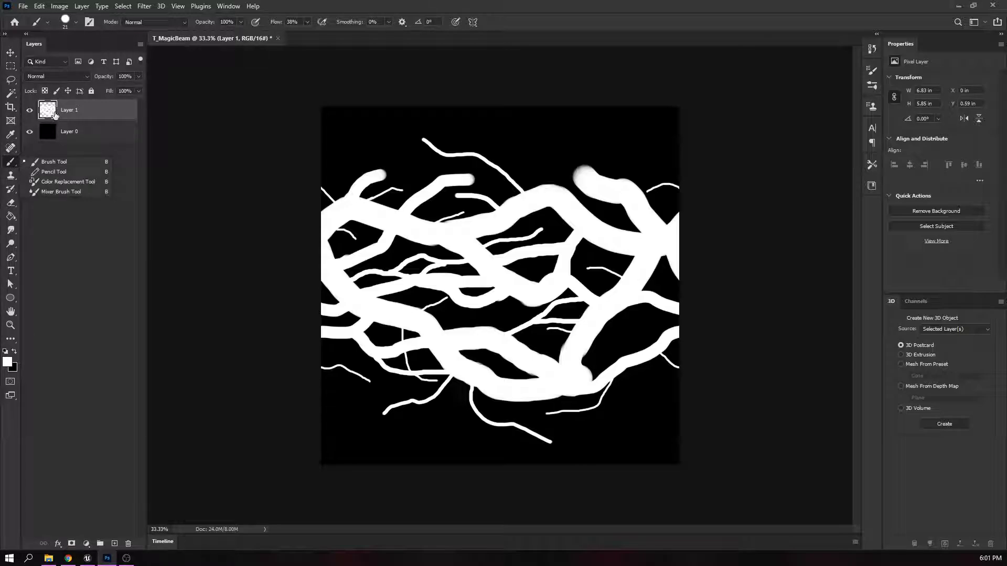
click(77, 22)
scroll(97, 306, down, 2)
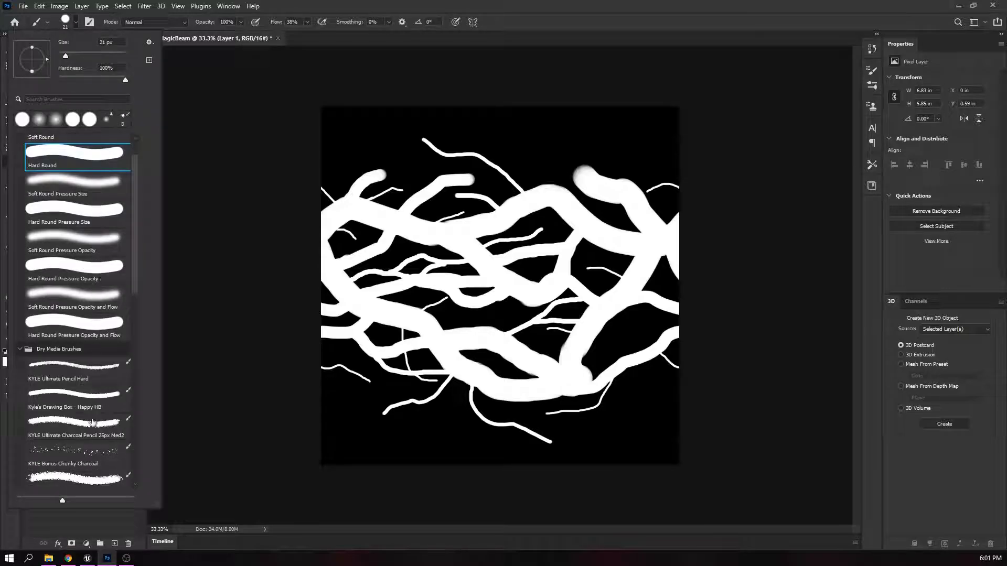
scroll(90, 460, down, 5)
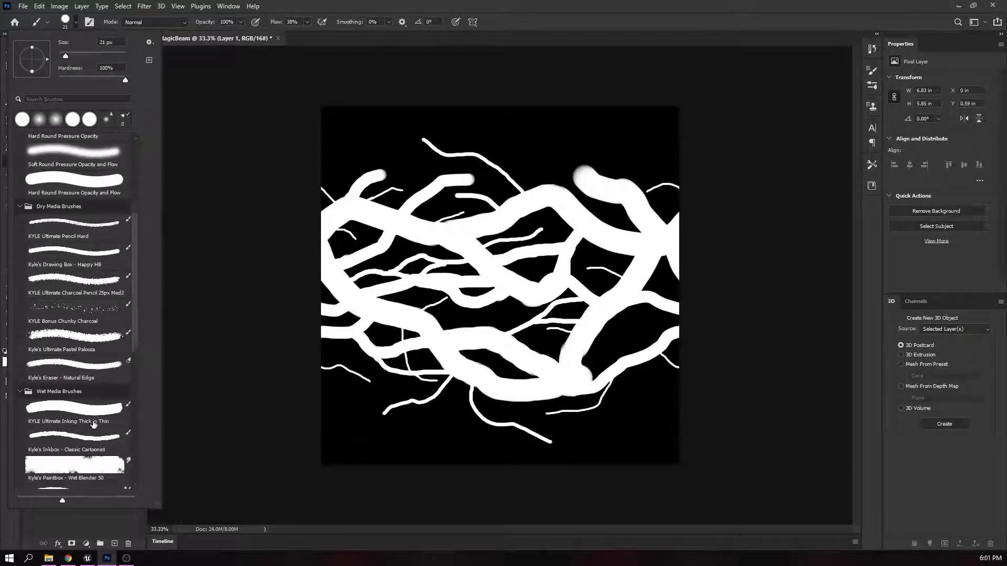
scroll(96, 417, down, 5)
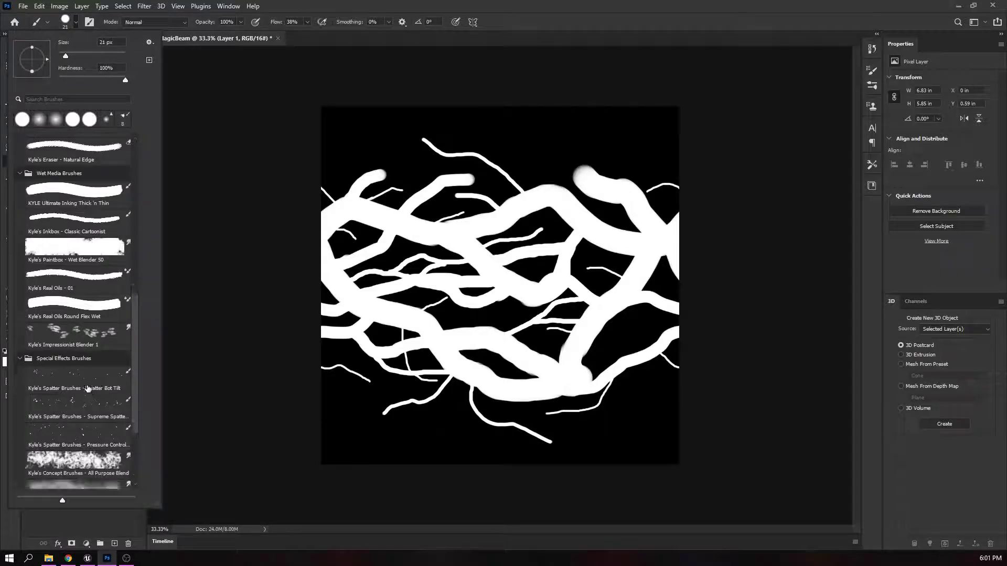
click(81, 378)
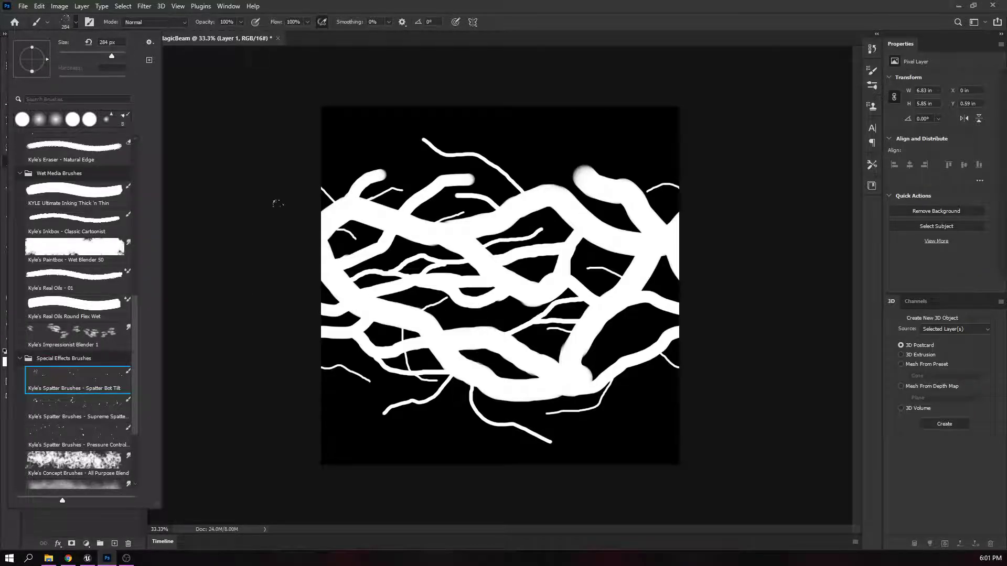
click(77, 23)
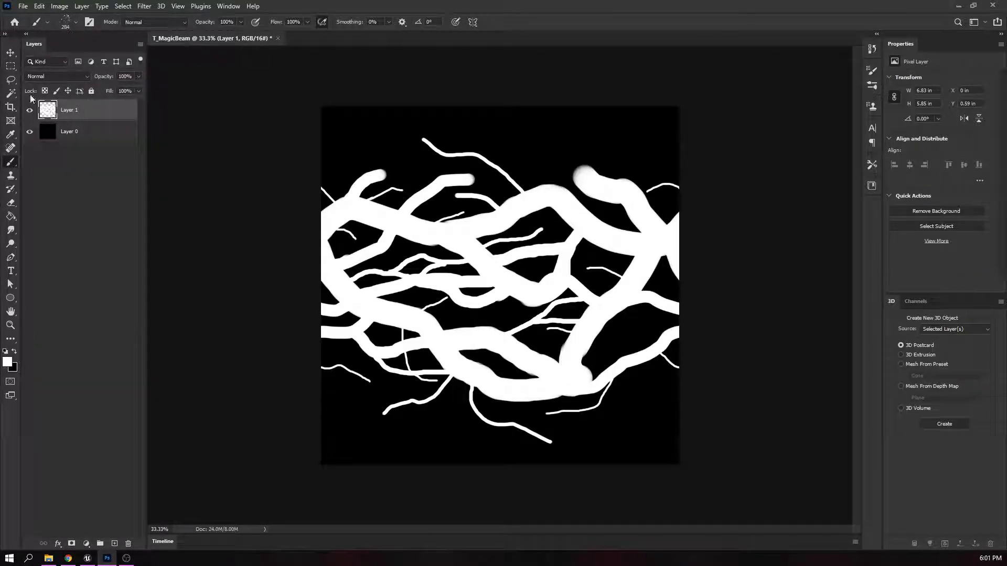
- Enlarge the spatter brush to 1457 px and stamp white splatter around the middle of the beam on Layer 1
click(75, 22)
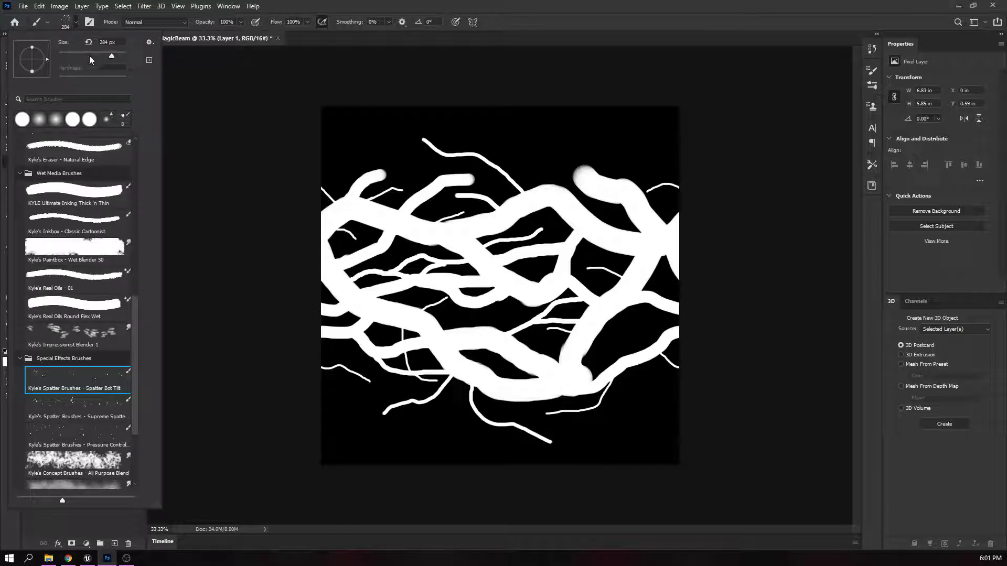
drag(116, 56, 121, 55)
click(405, 193)
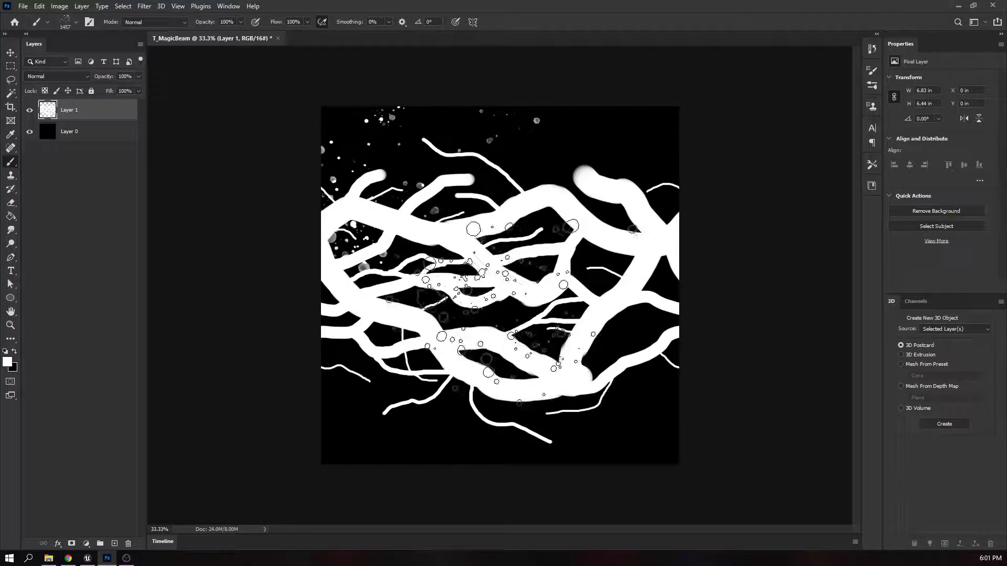
key(ctrl+z)
click(450, 294)
click(572, 304)
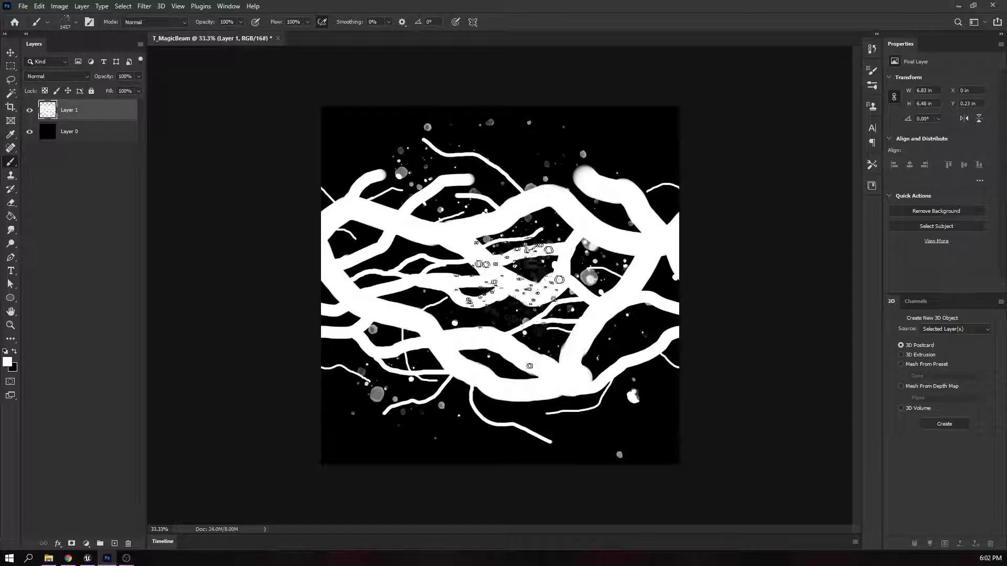
- Reapply the last Offset filter to Layer 1 to bring its side edges together at the canvas centre
click(161, 7)
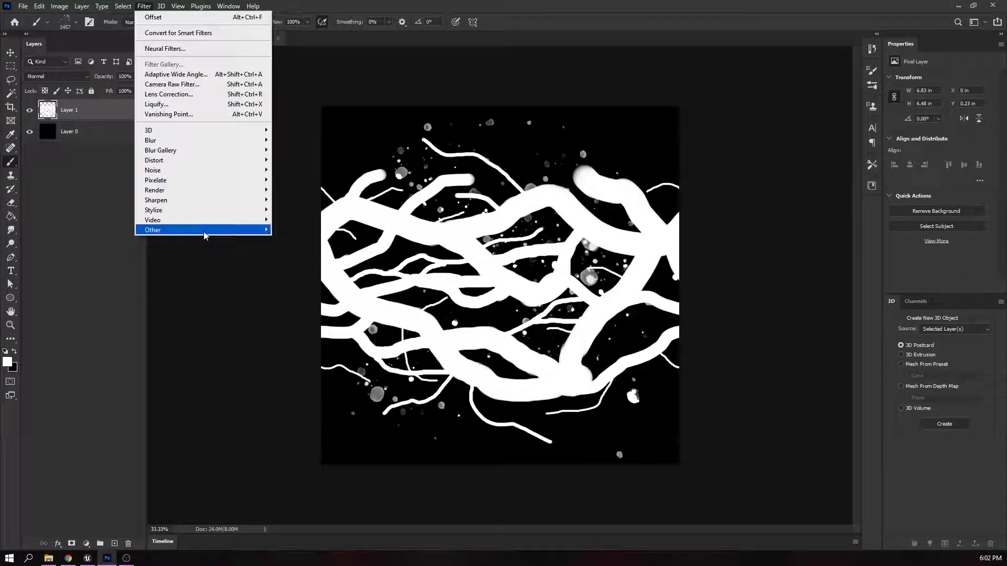
click(150, 18)
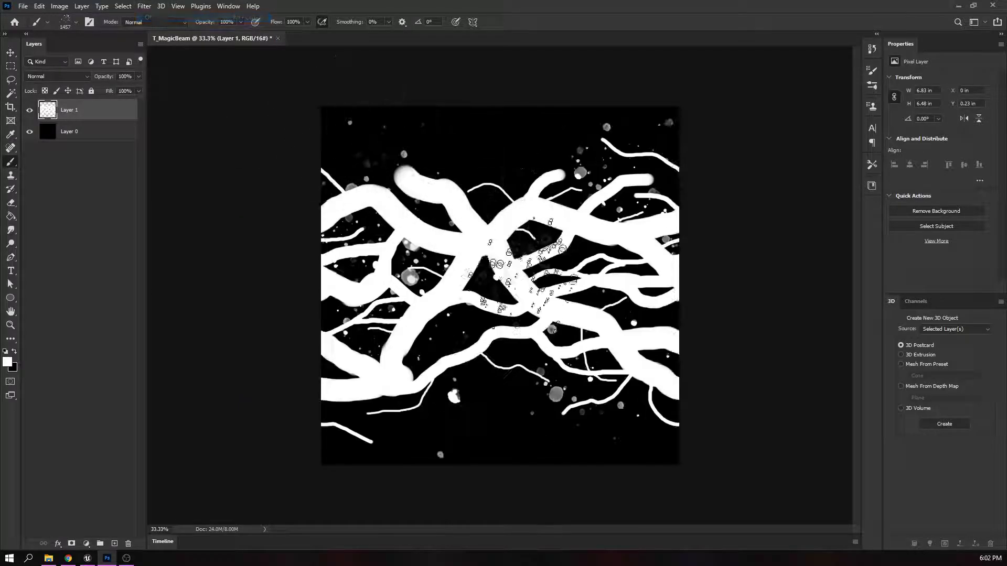
click(524, 354)
key(ctrl+z)
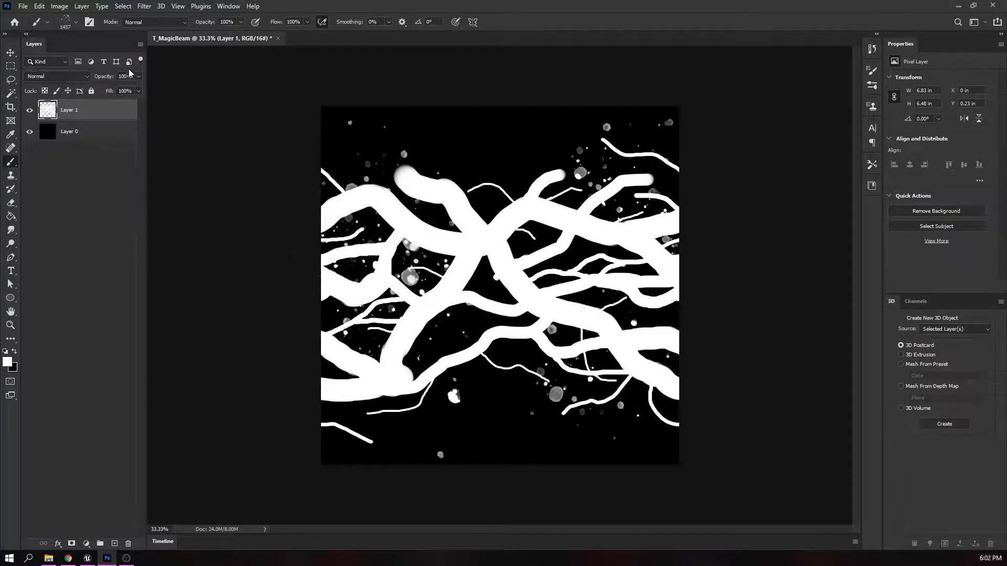
- Reduce the spatter brush to 511 px and paint finer splatter above and below the central branch crossing
click(77, 24)
drag(115, 55, 119, 55)
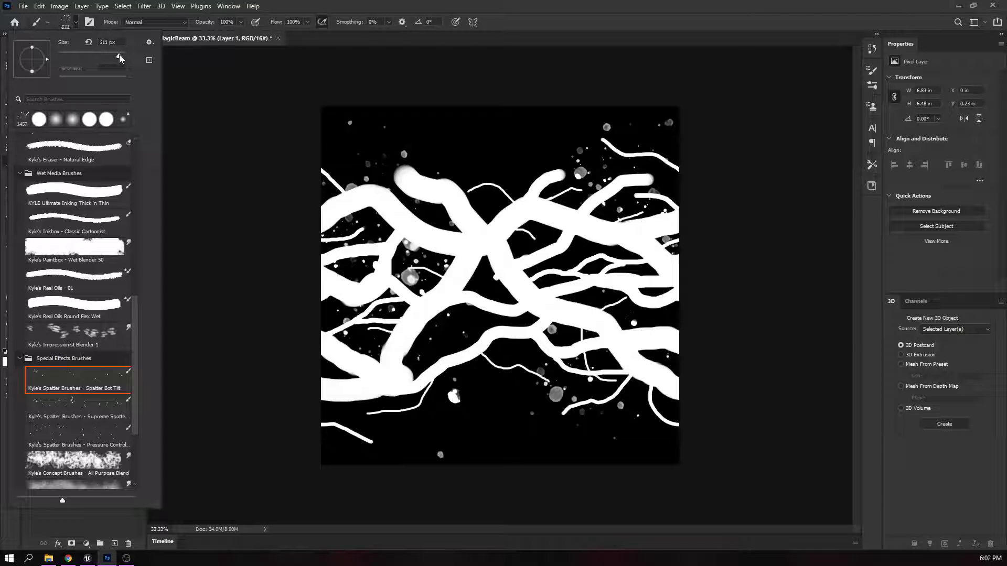
click(485, 191)
mouse_move(485, 191)
mouse_down()
mouse_move(530, 207)
mouse_move(502, 309)
mouse_move(525, 348)
mouse_move(519, 320)
mouse_up()
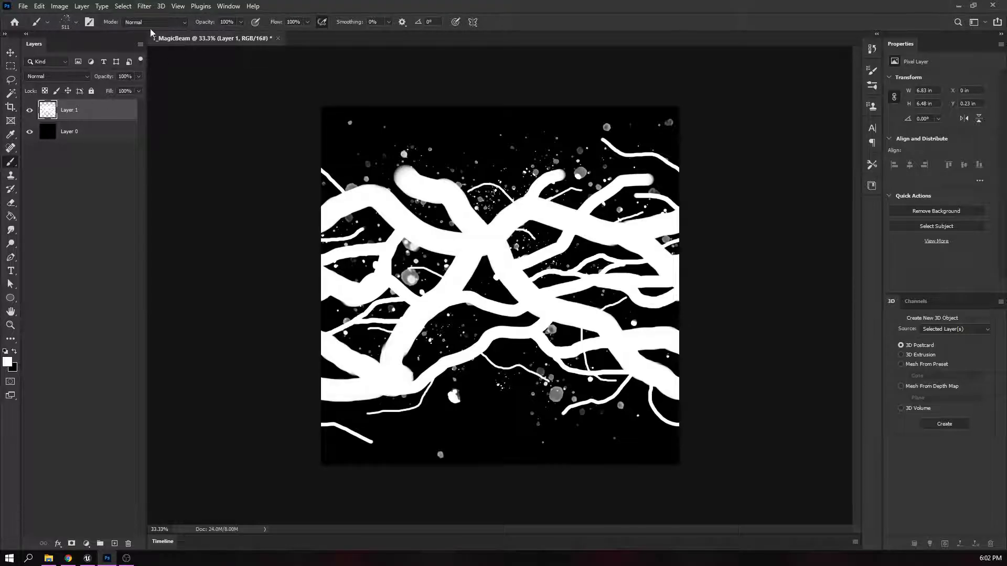
- Apply a Gaussian Blur with a radius of 15.3 pixels to Layer 1
click(144, 6)
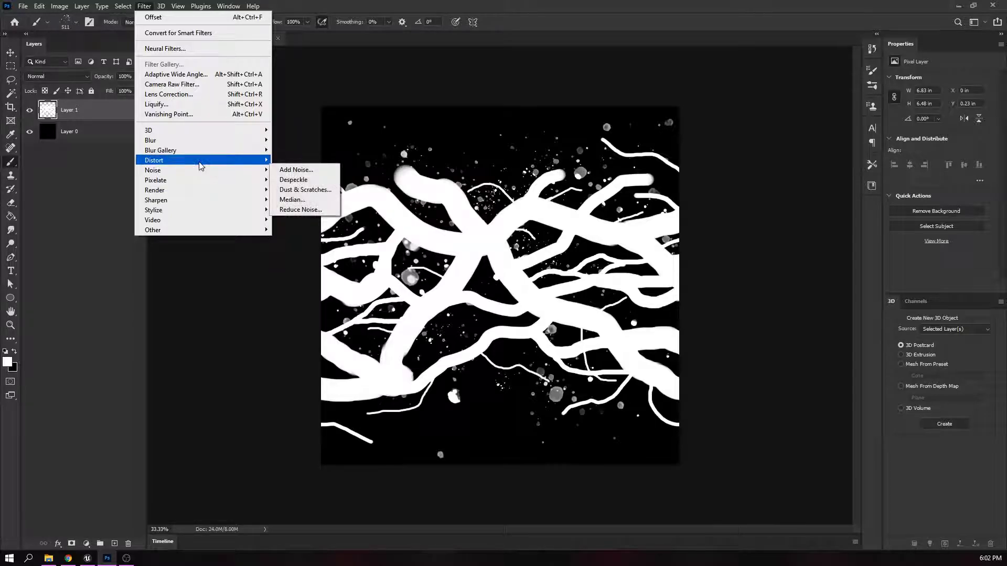
mouse_move(157, 130)
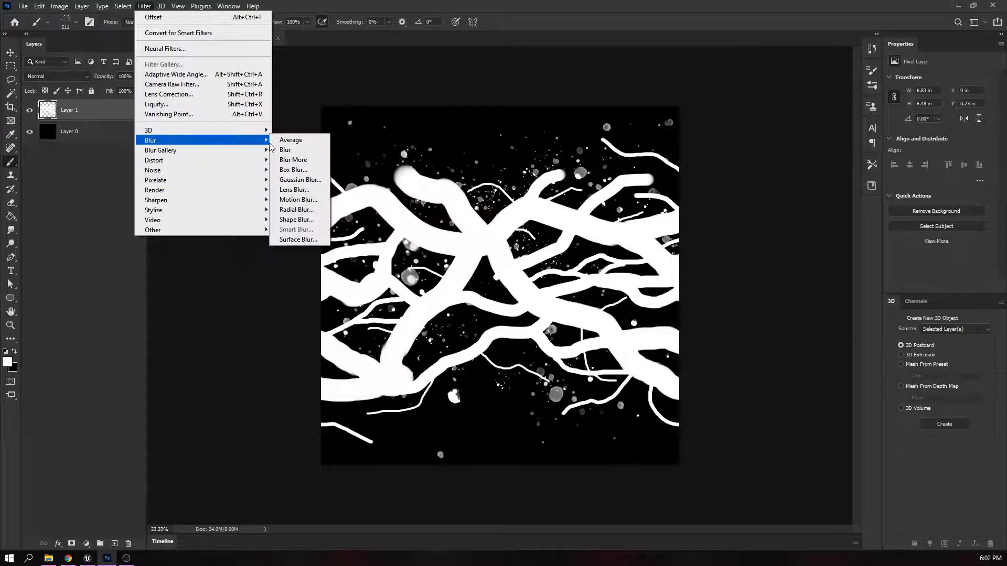
click(300, 180)
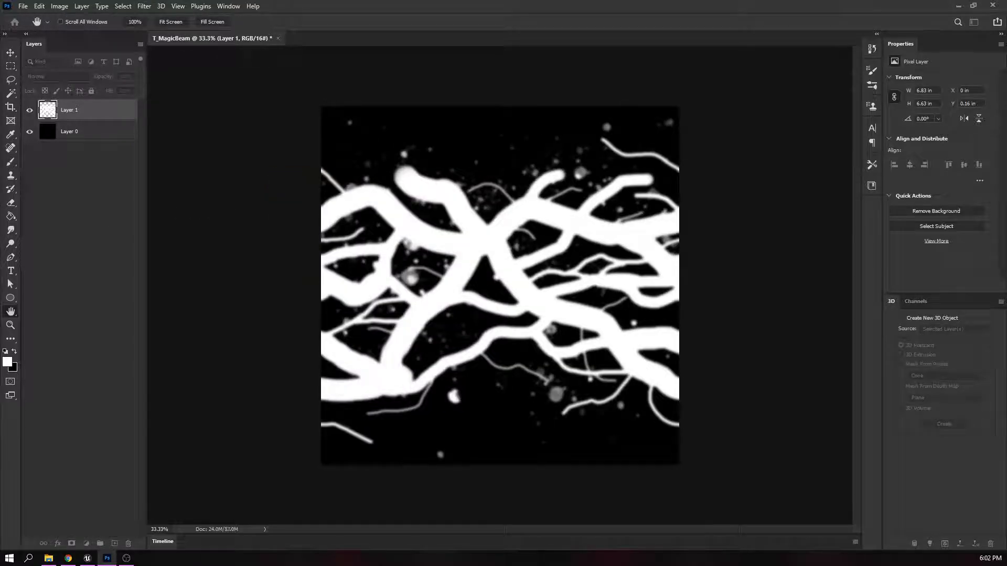
drag(121, 159, 750, 146)
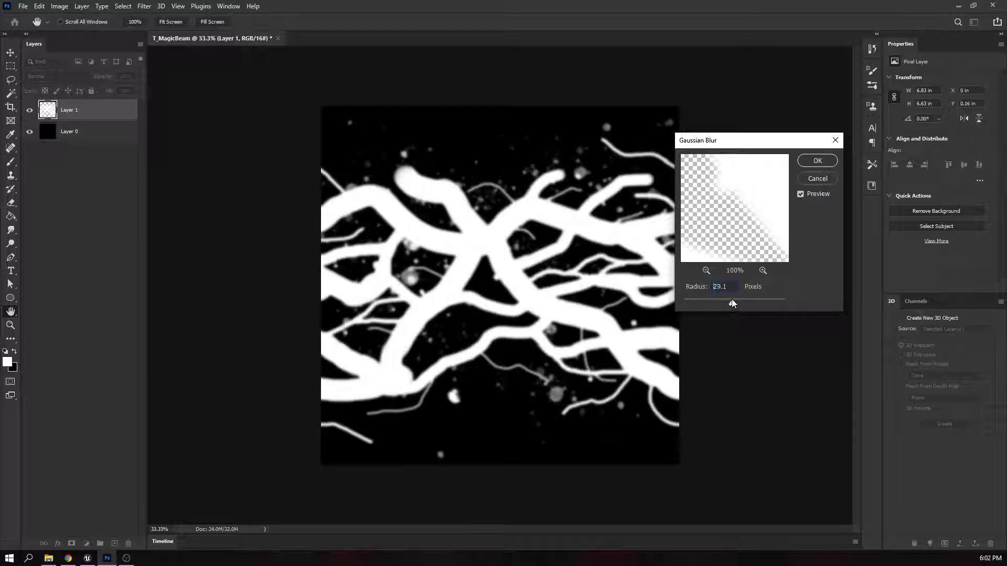
drag(732, 299, 726, 302)
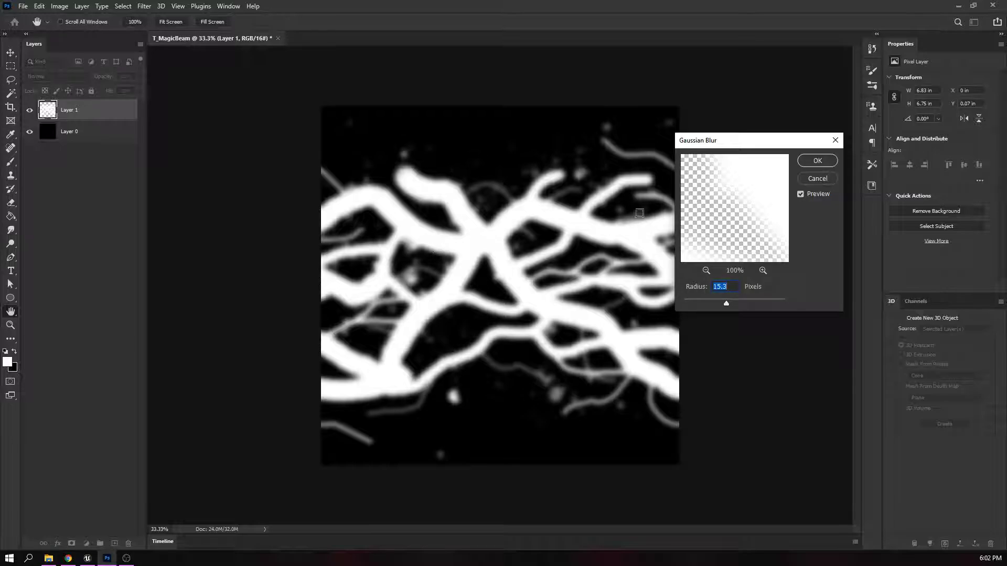
click(818, 160)
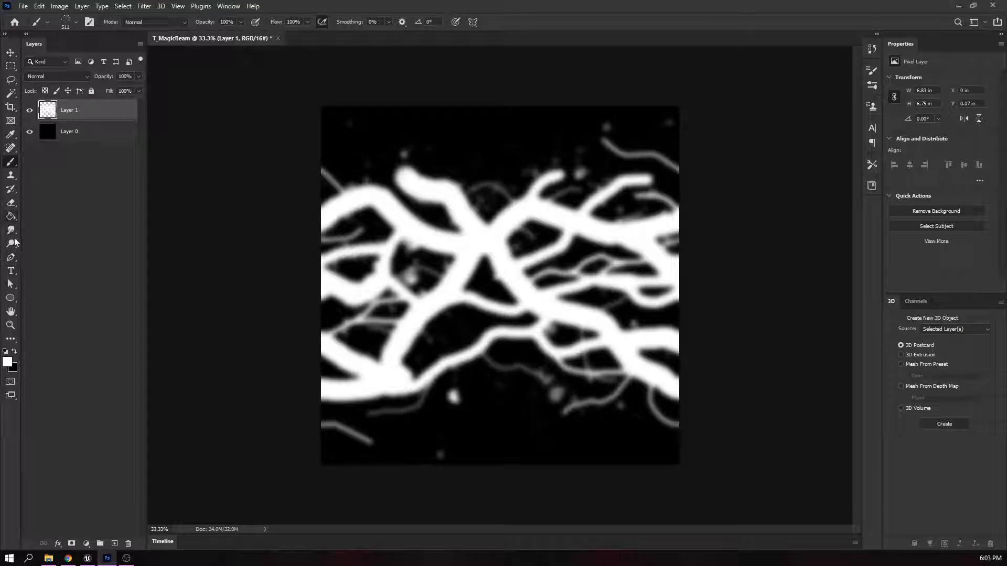
- Add a new empty layer and place it between Layer 1 and the black Layer 0
click(11, 311)
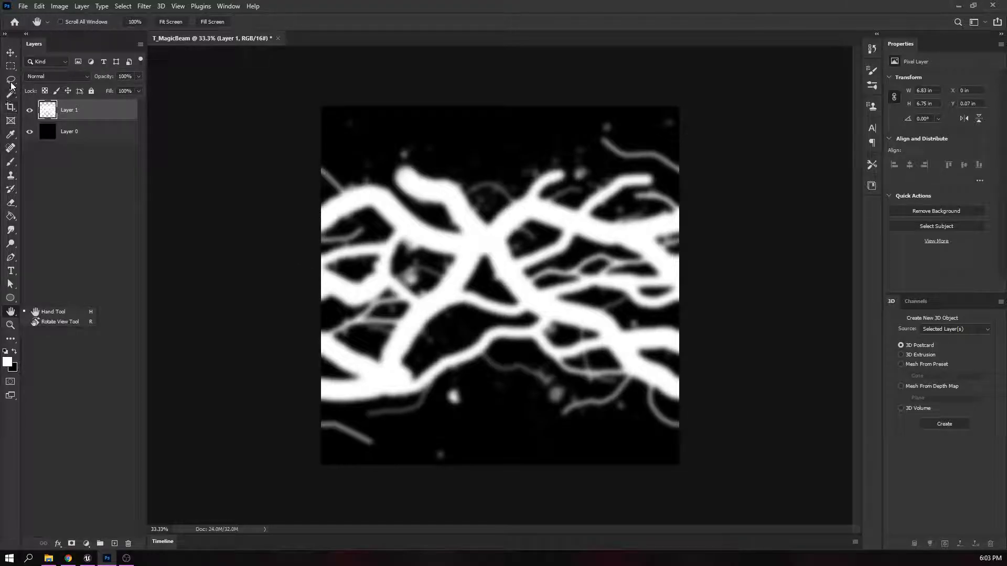
click(114, 543)
drag(88, 118, 84, 142)
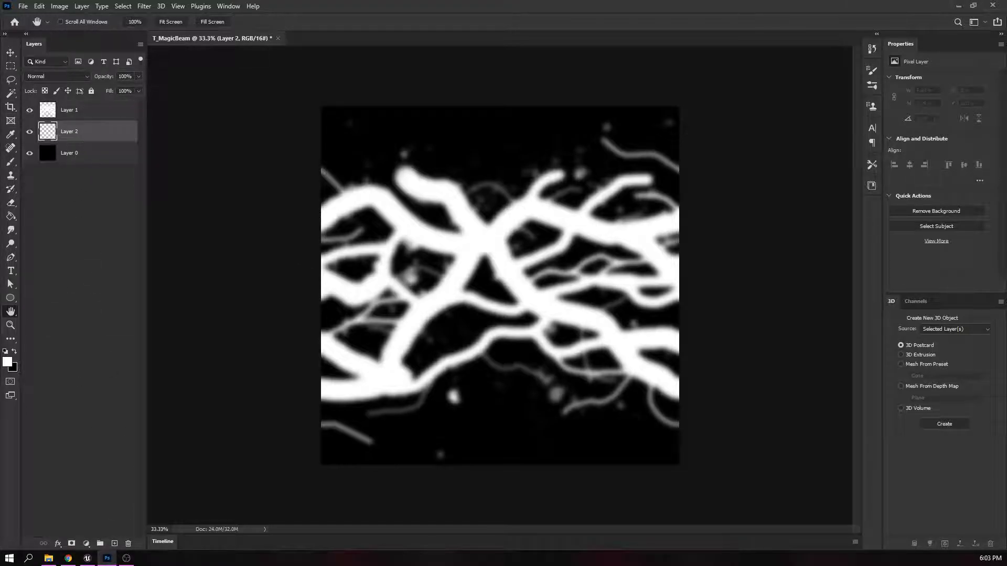
- Switch to the Soft Round brush from the General Brushes at 511 px with 0% hardness
click(10, 163)
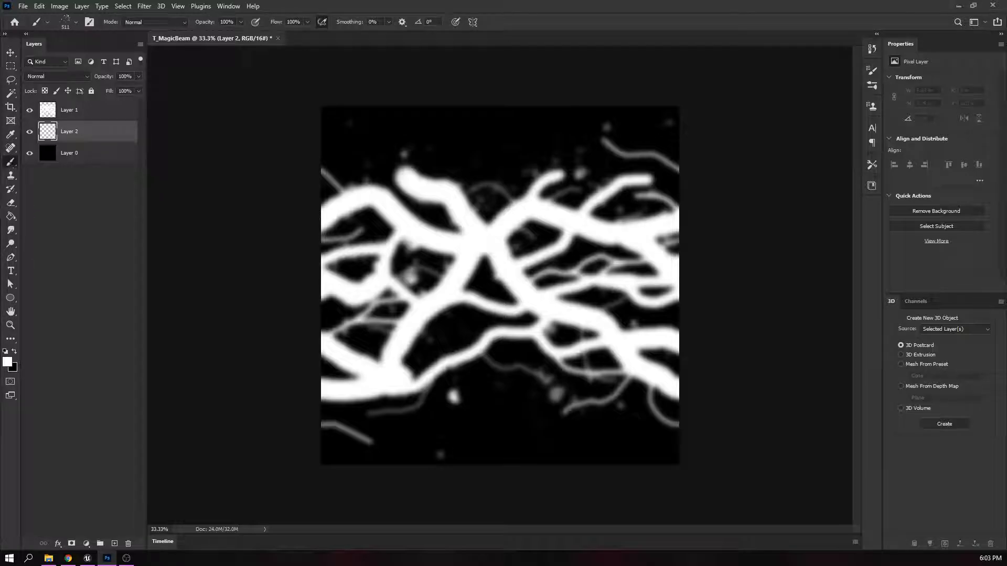
click(74, 23)
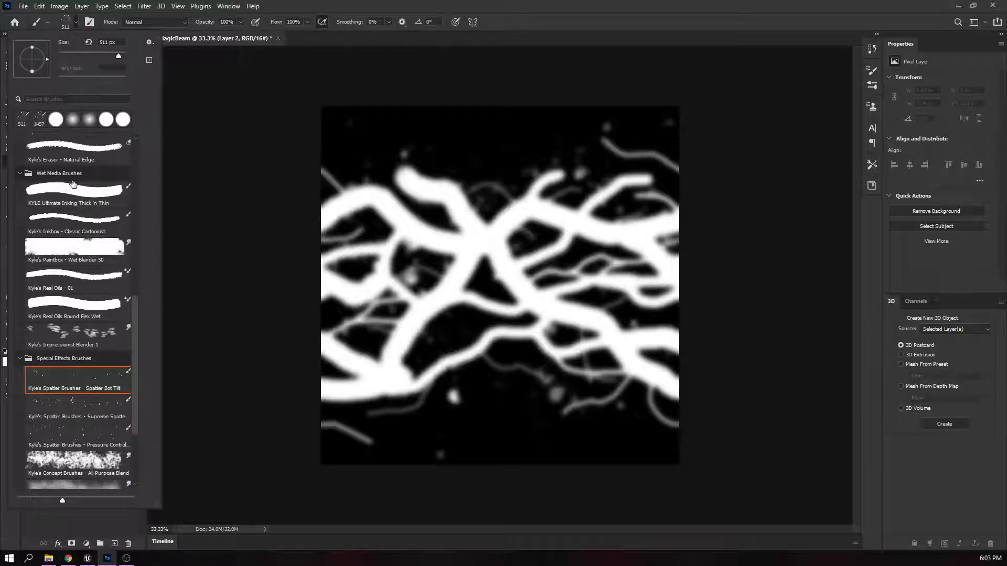
scroll(69, 173, up, 3)
drag(134, 286, 133, 159)
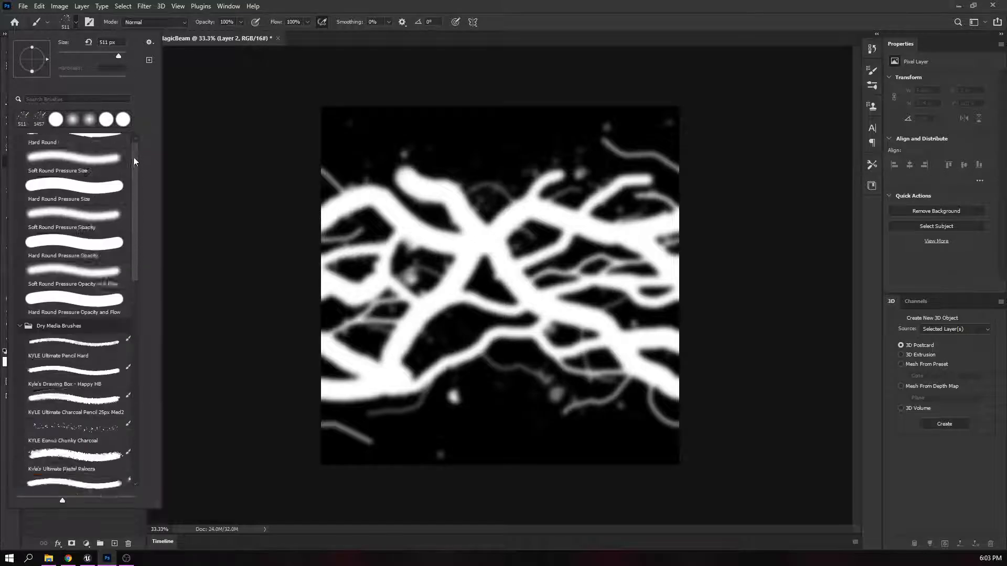
click(84, 162)
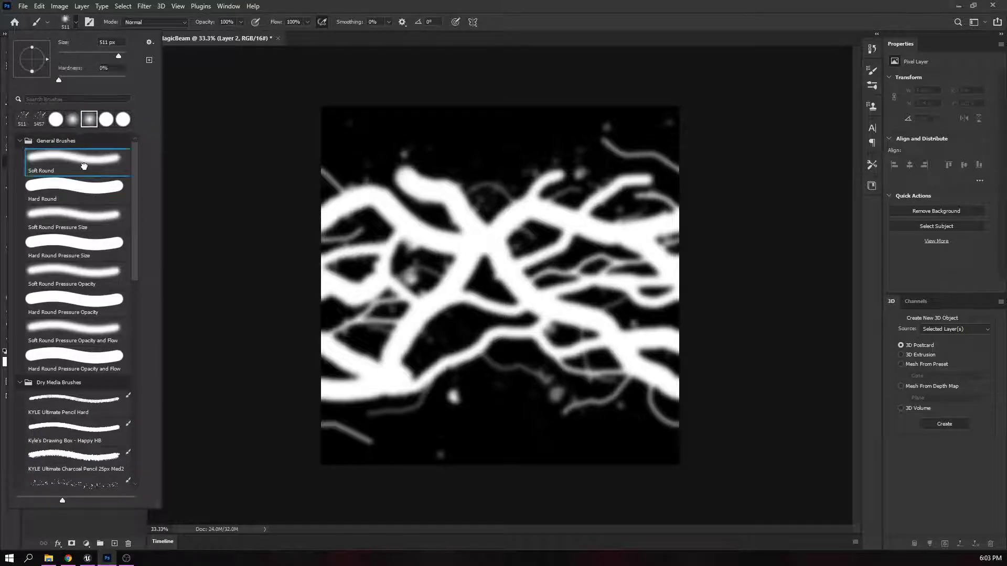
click(77, 26)
- Lower the brush opacity to 49% and paint a soft white haze behind the branches on Layer 2
mouse_move(375, 293)
mouse_down()
mouse_move(556, 284)
mouse_move(588, 260)
mouse_up()
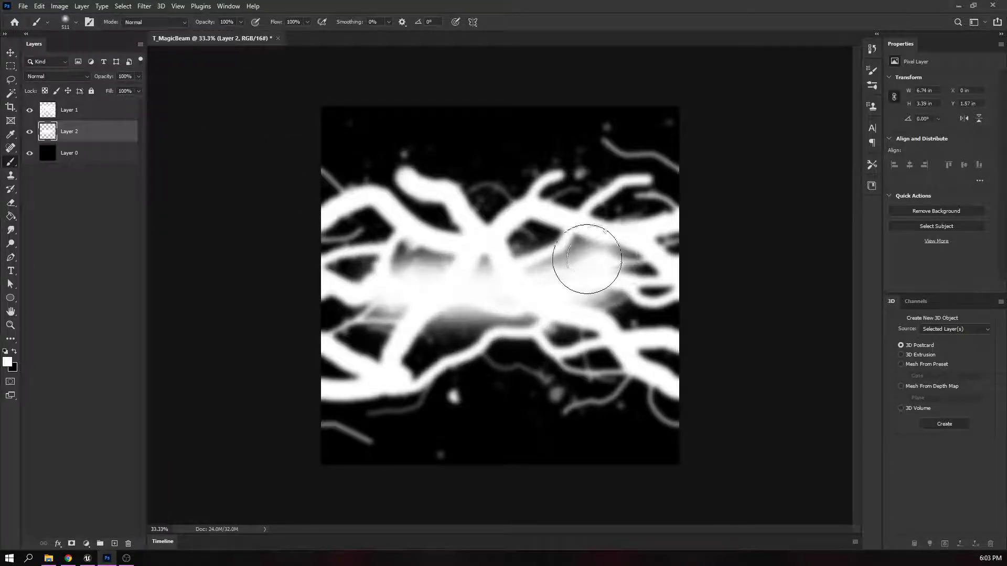
key(ctrl+z)
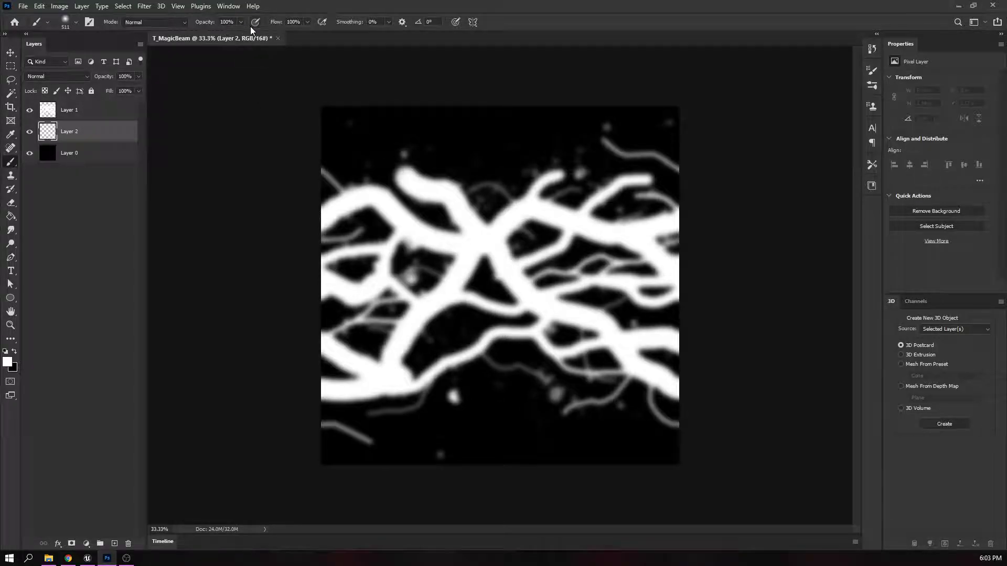
drag(219, 35, 216, 36)
click(374, 231)
mouse_move(374, 231)
mouse_down()
mouse_move(618, 231)
mouse_move(566, 262)
mouse_move(406, 265)
mouse_move(372, 315)
mouse_move(492, 299)
mouse_move(603, 309)
mouse_move(367, 356)
mouse_move(351, 273)
mouse_up()
mouse_move(576, 294)
mouse_down()
mouse_move(602, 375)
mouse_move(493, 346)
mouse_move(454, 314)
mouse_move(464, 310)
mouse_up()
- Apply the Offset filter to Layer 2 and paint more soft white haze behind the central branches
click(144, 5)
mouse_move(200, 231)
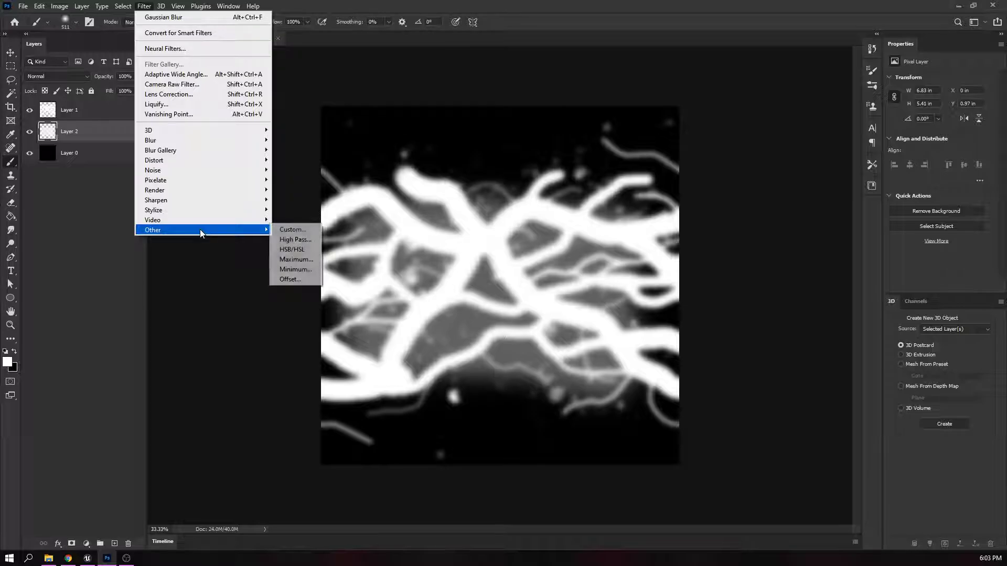
click(309, 279)
click(553, 150)
key(b)
mouse_move(425, 226)
mouse_down()
mouse_move(517, 225)
mouse_move(477, 274)
mouse_move(504, 344)
mouse_move(420, 351)
mouse_move(383, 304)
mouse_up()
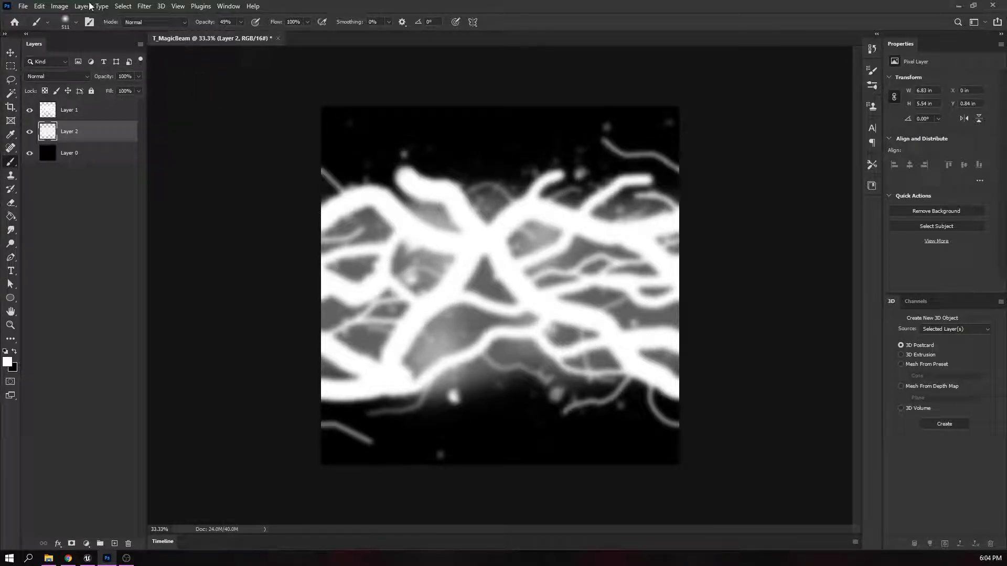
- Try a Levels adjustment on Layer 2 with the midtone input set to 2.11
click(59, 6)
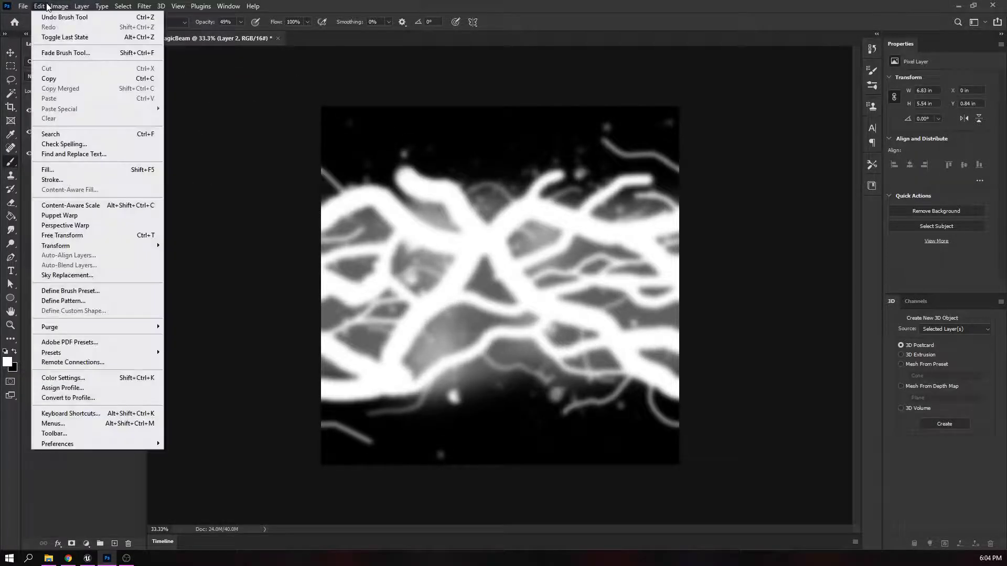
mouse_move(81, 37)
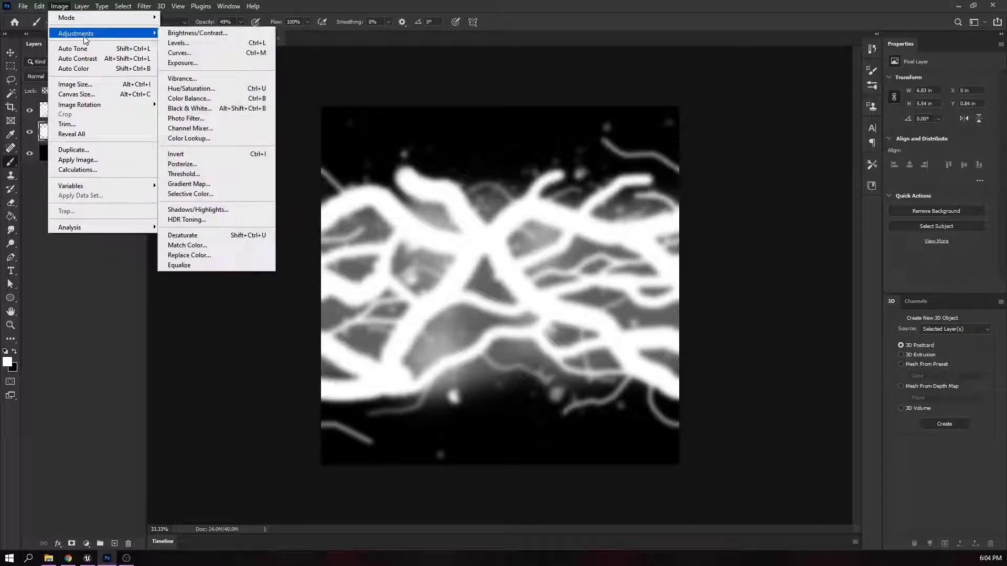
click(191, 44)
drag(257, 193, 805, 147)
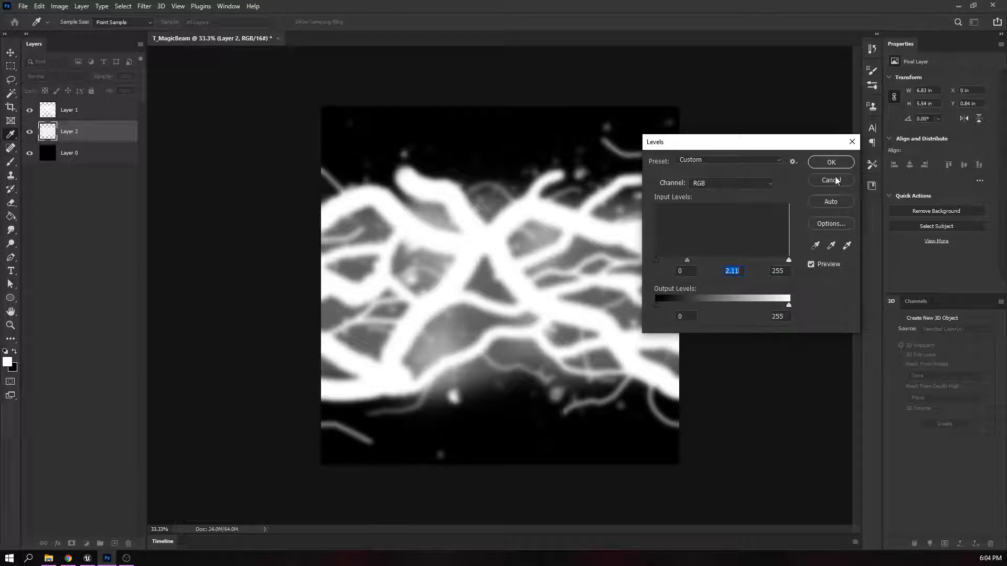
click(831, 162)
click(52, 5)
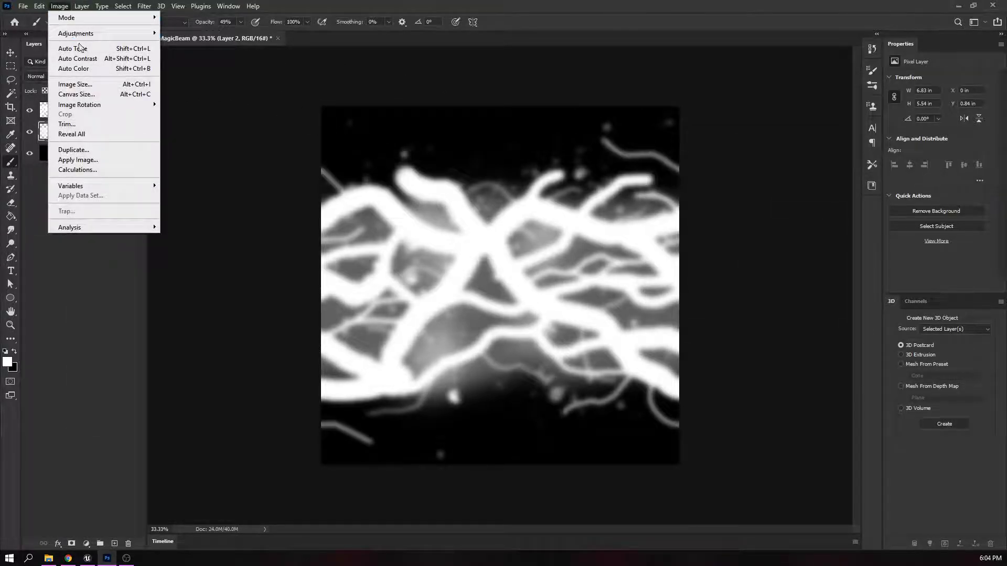
mouse_move(70, 33)
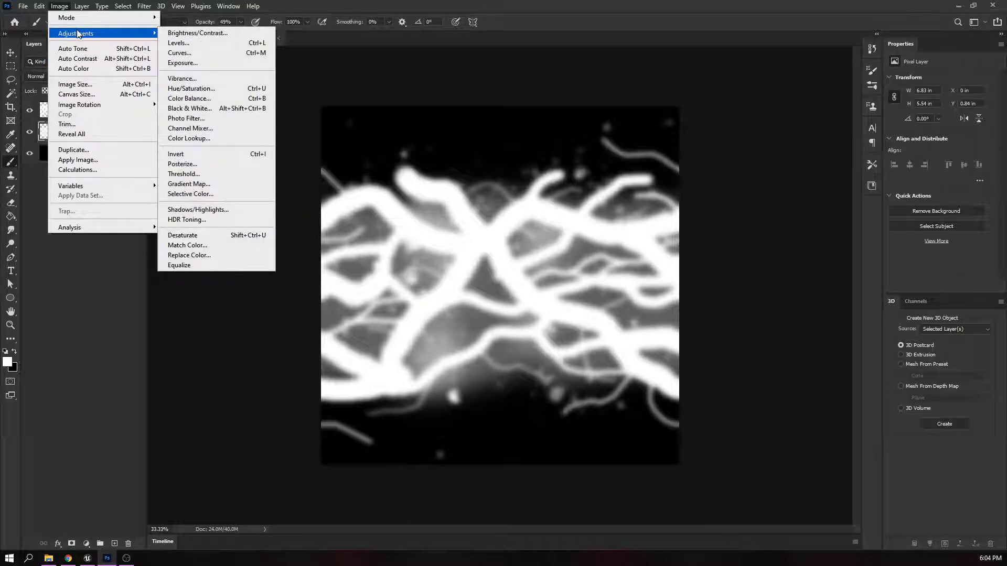
click(98, 61)
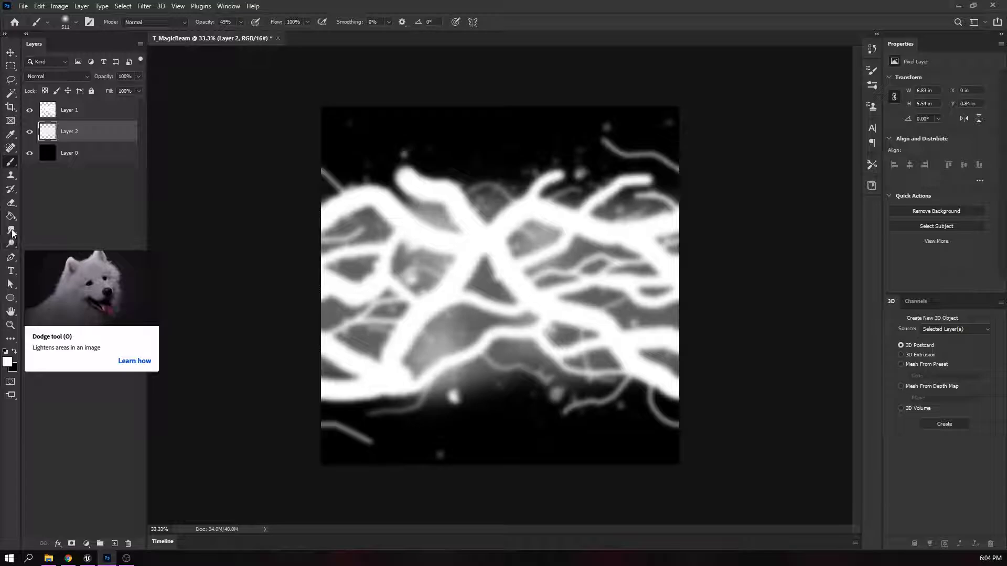
- Merge Layer 1 and Layer 2 into one layer above the black Layer 0
click(69, 113)
shift+click(74, 133)
right_click(86, 131)
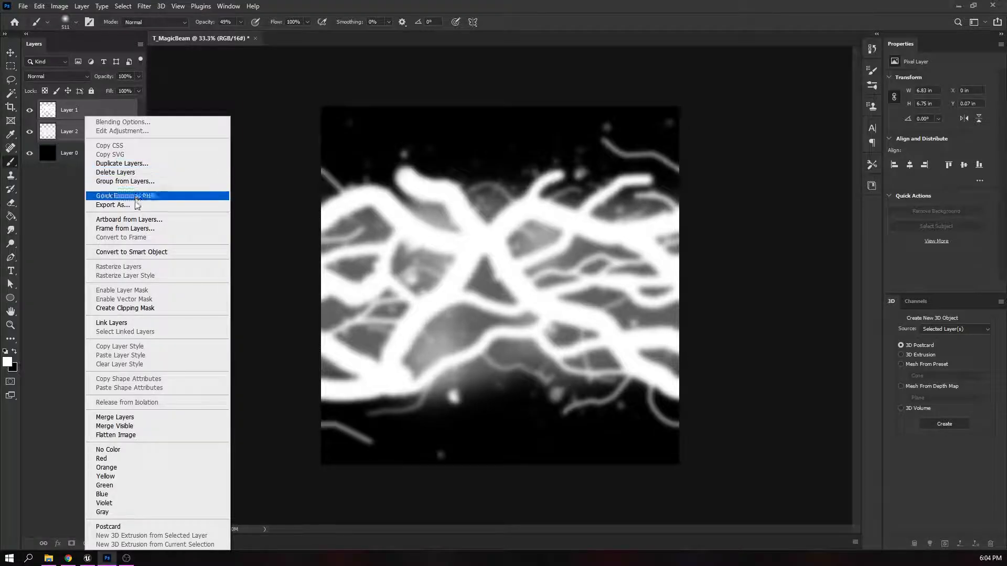
click(125, 427)
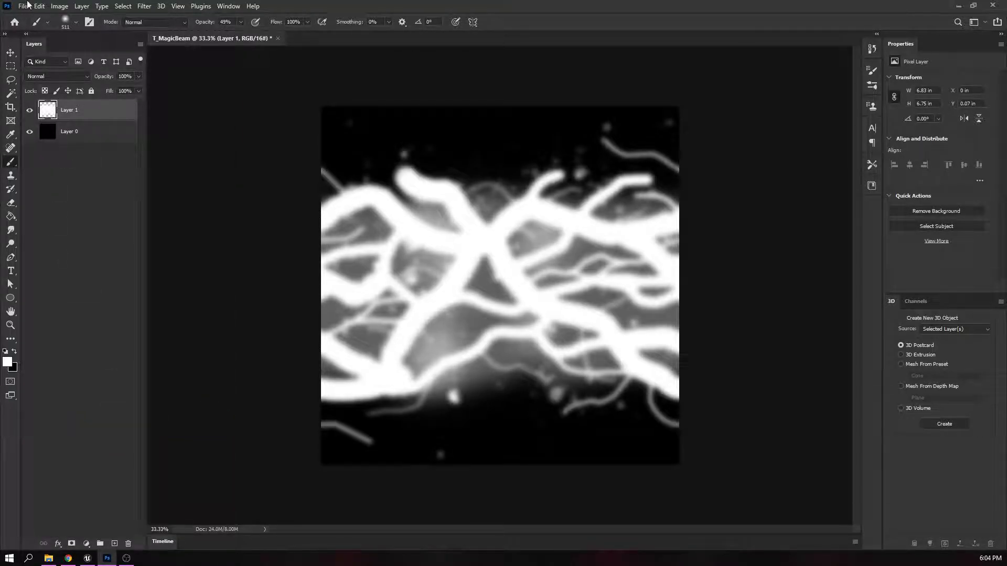
- Try a Levels adjustment on the merged Layer 1 with input levels 125, 0.16 and 236
click(59, 6)
mouse_move(89, 32)
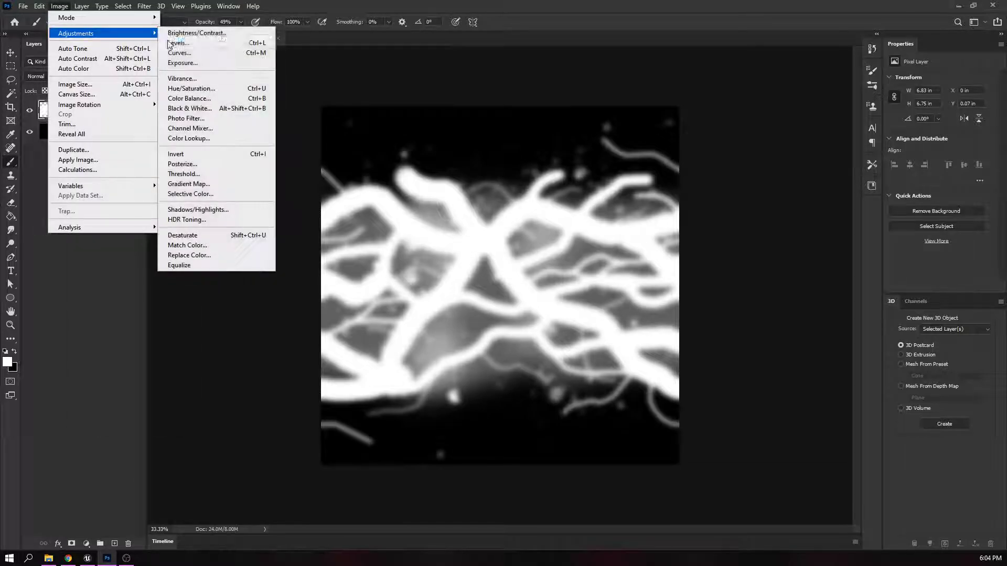
click(214, 41)
drag(789, 260, 765, 260)
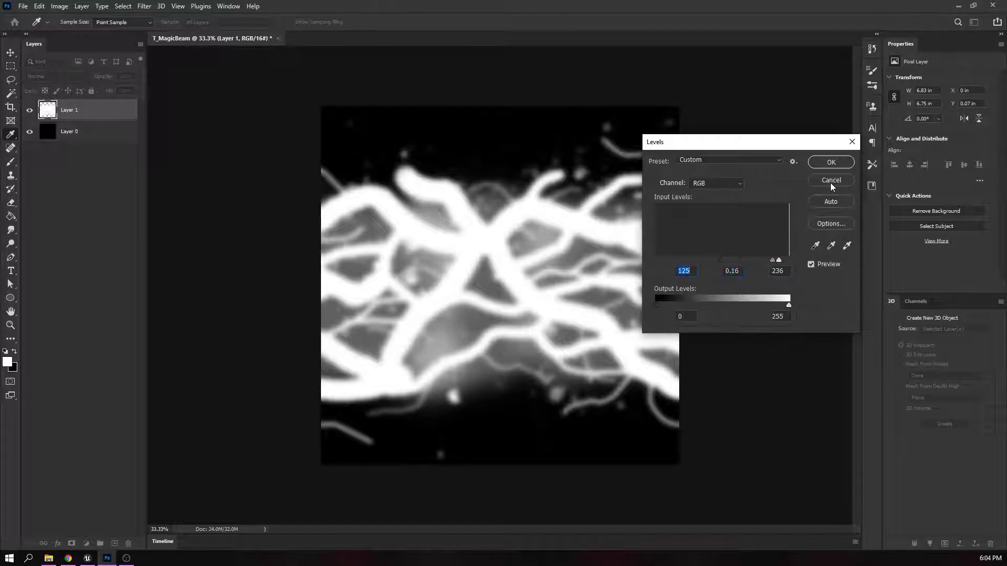
key(Return)
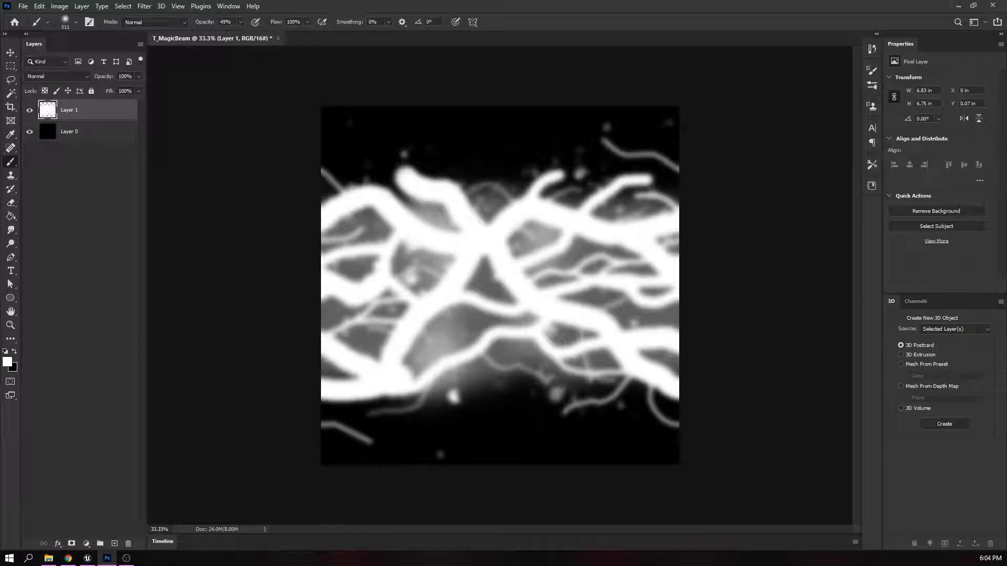
- Smudge the branches and wisps along the beam's lower and upper edges with the Smudge tool at 291 px and 38% strength
click(11, 230)
mouse_move(315, 422)
mouse_down()
mouse_move(327, 419)
mouse_move(335, 435)
mouse_move(403, 353)
mouse_up()
mouse_move(452, 295)
mouse_down()
mouse_move(475, 272)
mouse_move(497, 275)
mouse_move(458, 301)
mouse_up()
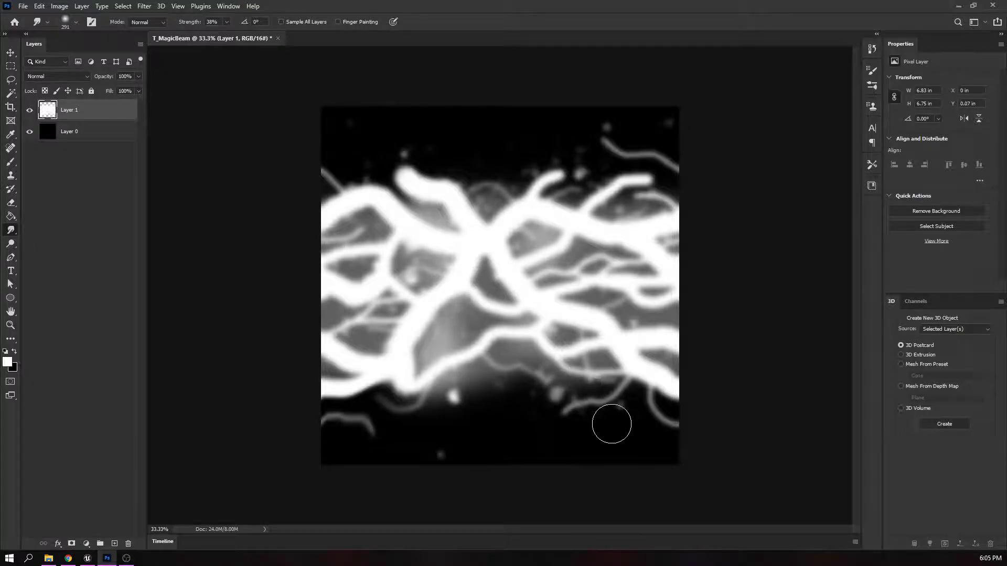
drag(612, 408, 557, 376)
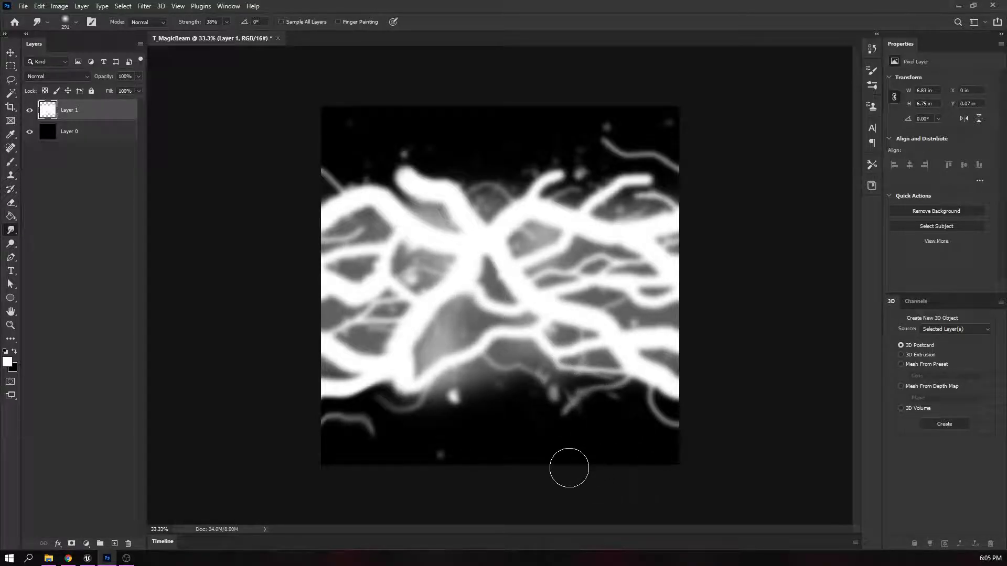
mouse_move(537, 408)
mouse_down()
mouse_move(519, 376)
mouse_move(505, 381)
mouse_up()
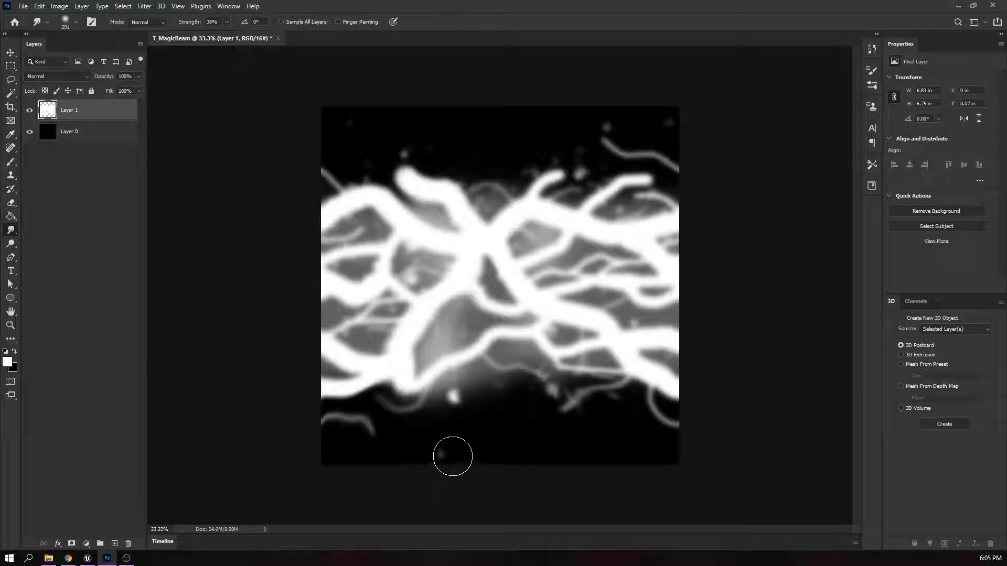
drag(456, 409, 462, 394)
drag(433, 469, 445, 410)
mouse_move(367, 432)
mouse_down()
mouse_move(406, 388)
mouse_move(443, 418)
mouse_up()
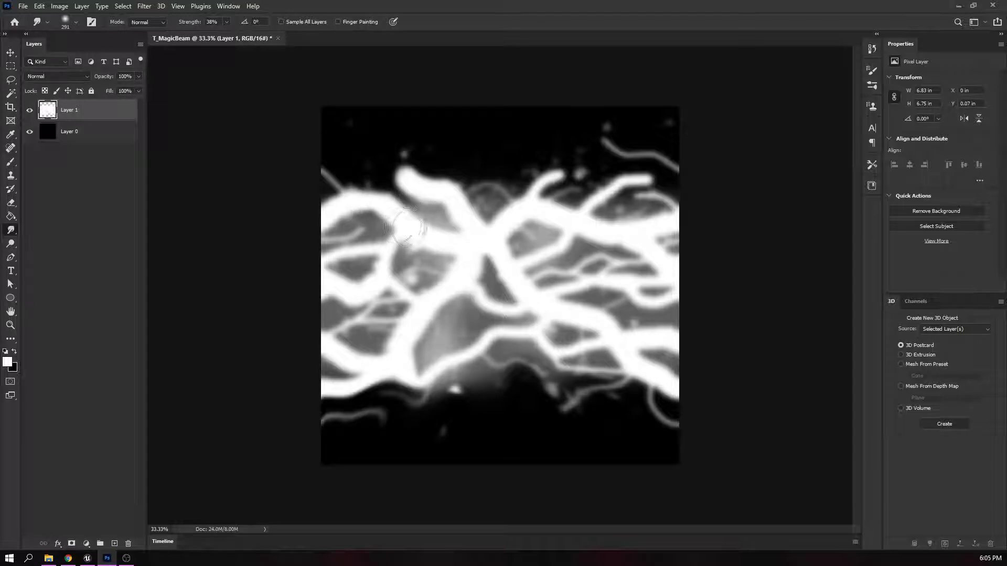
drag(388, 163, 456, 224)
mouse_move(424, 148)
mouse_down()
mouse_move(434, 191)
mouse_move(479, 175)
mouse_move(488, 228)
mouse_move(558, 199)
mouse_move(609, 231)
mouse_move(566, 202)
mouse_move(601, 215)
mouse_move(607, 249)
mouse_up()
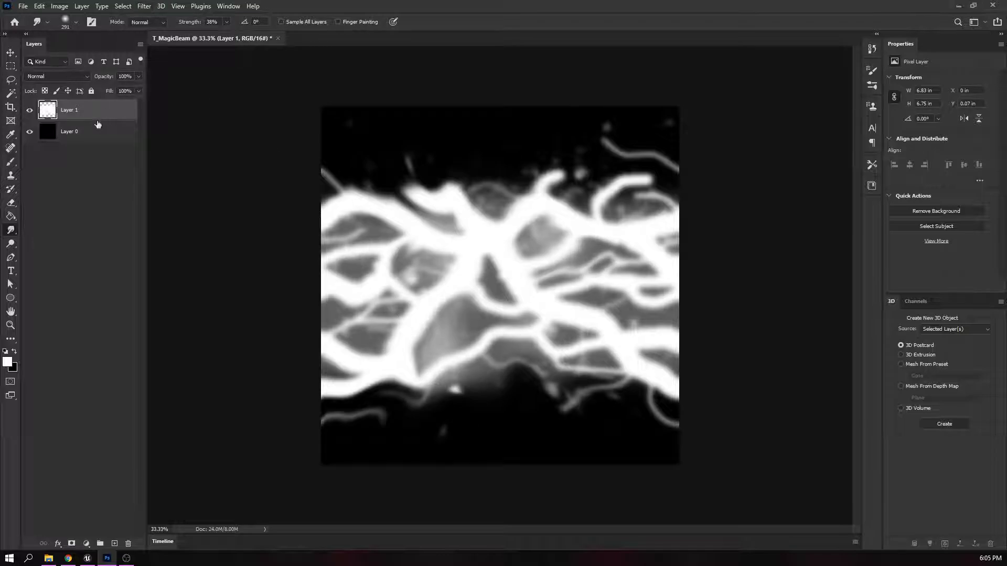
- Try smudging the central branches upward with the smudge brush enlarged to 1811 px
click(76, 22)
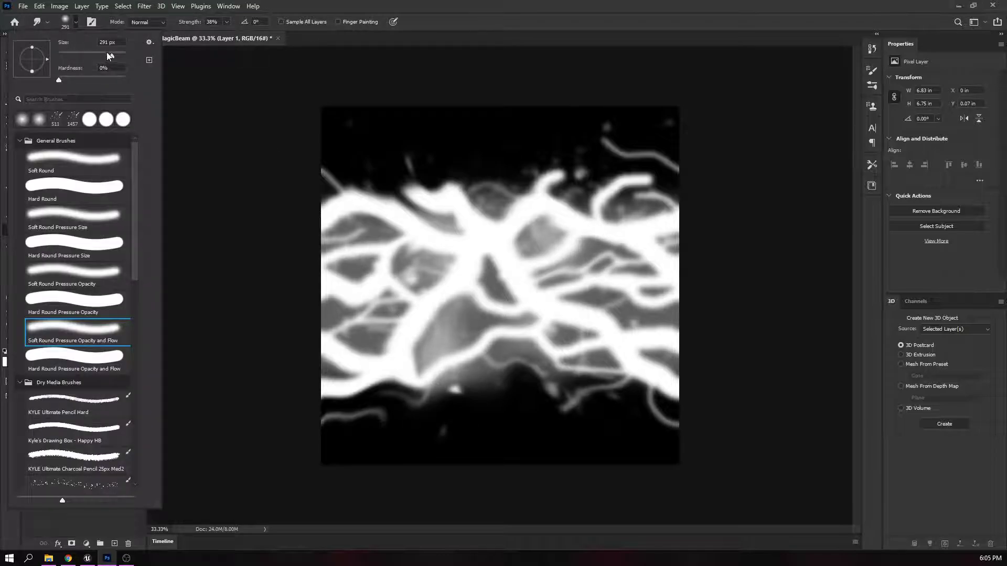
drag(117, 54, 122, 55)
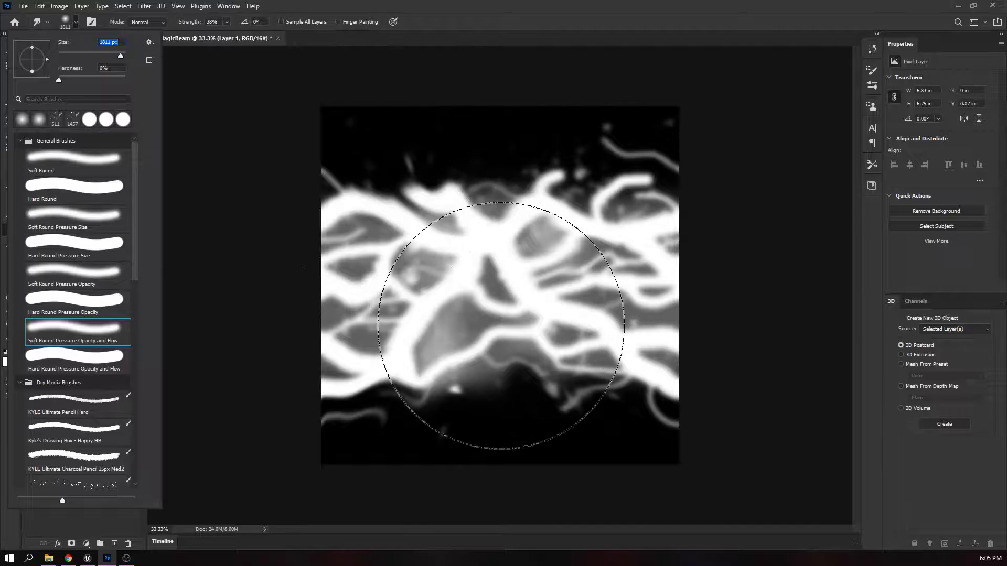
click(490, 291)
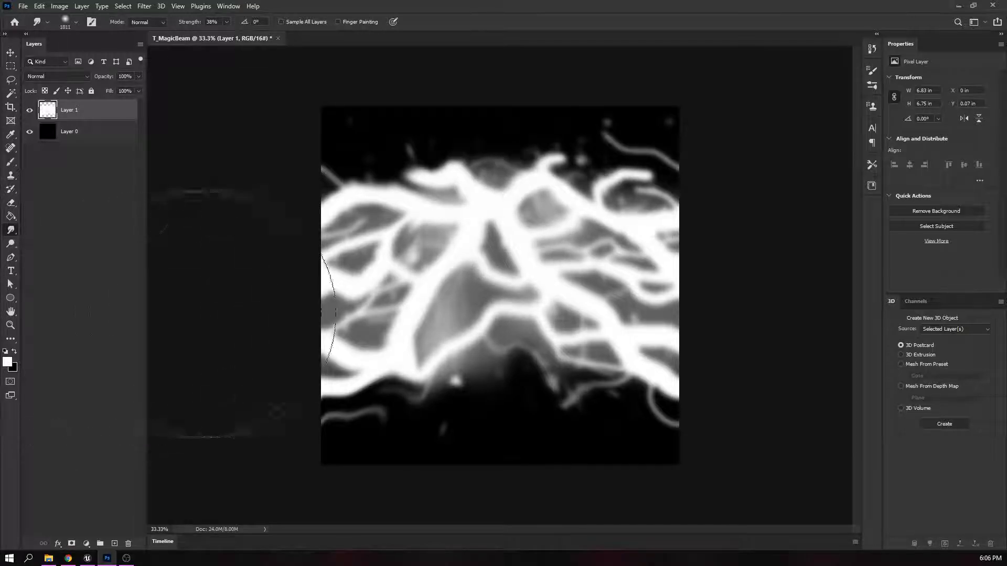
key(ctrl+z)
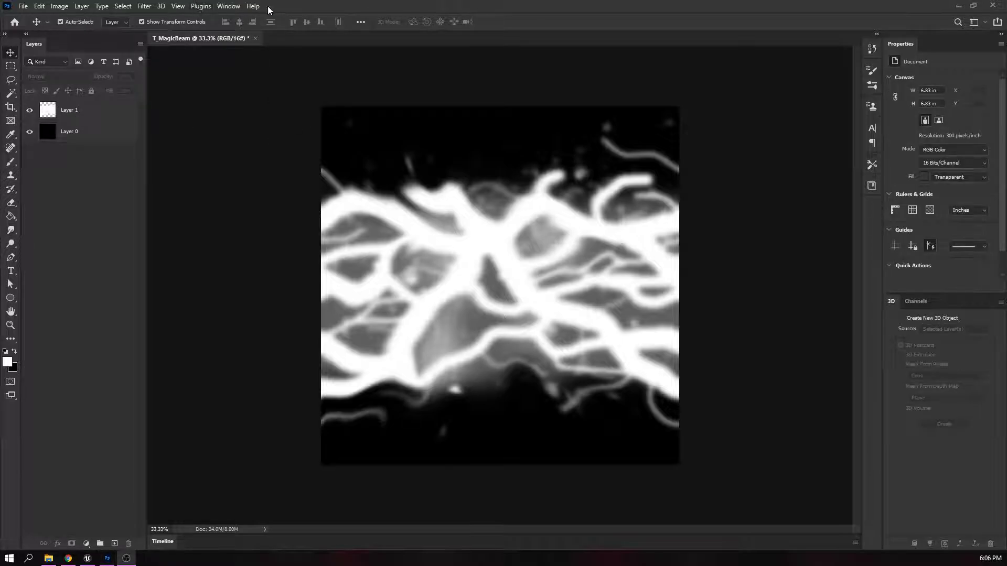
- Apply Liquify to Layer 1 with brush size 1505 and pressure 62, pushing the central branches upward into an arch
click(231, 8)
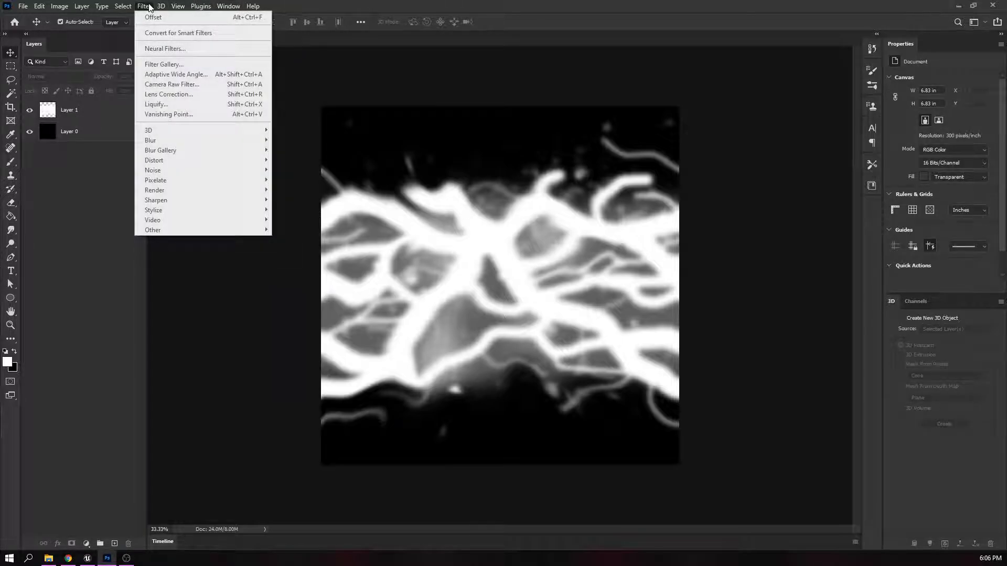
click(150, 8)
click(91, 120)
click(193, 7)
mouse_move(146, 6)
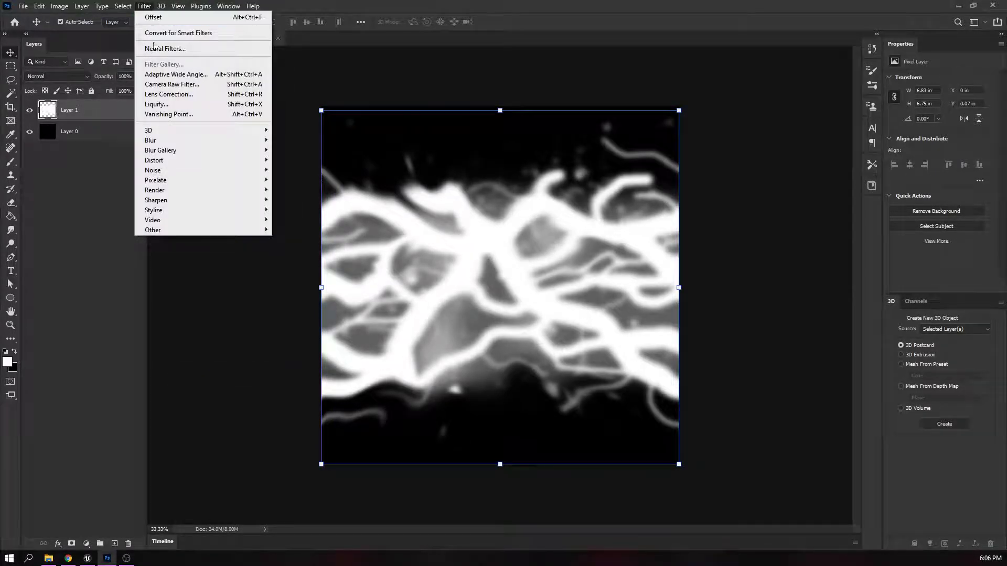
click(165, 106)
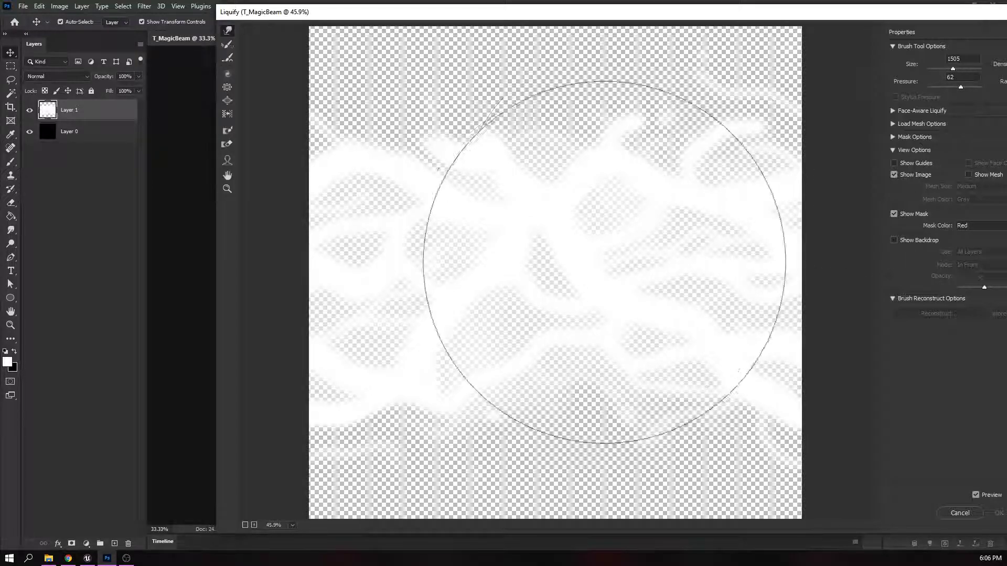
mouse_move(548, 235)
mouse_down()
mouse_move(546, 184)
mouse_move(521, 309)
mouse_move(487, 291)
mouse_move(522, 295)
mouse_move(499, 257)
mouse_move(496, 207)
mouse_move(515, 180)
mouse_move(526, 202)
mouse_up()
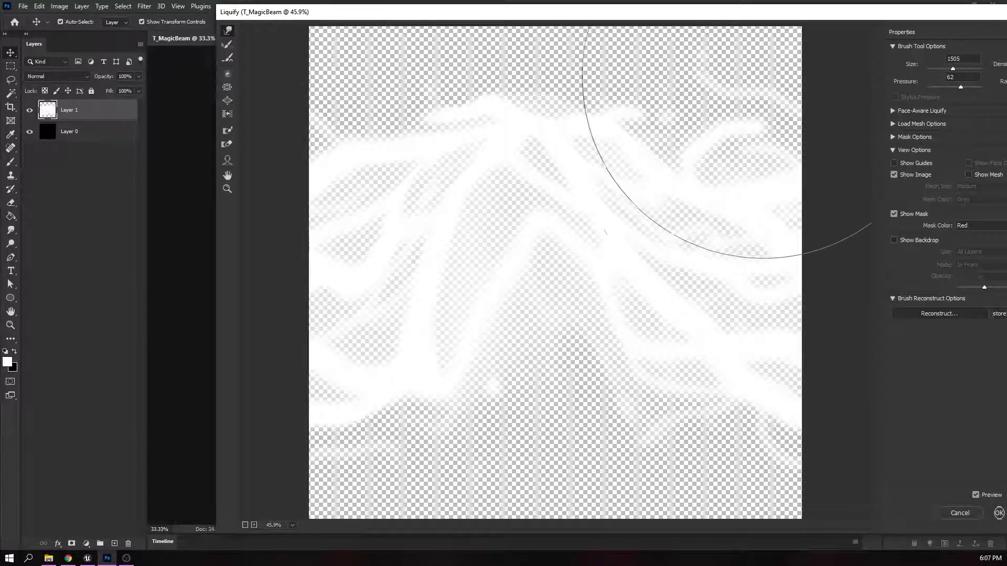
drag(663, 13, 557, 16)
click(909, 515)
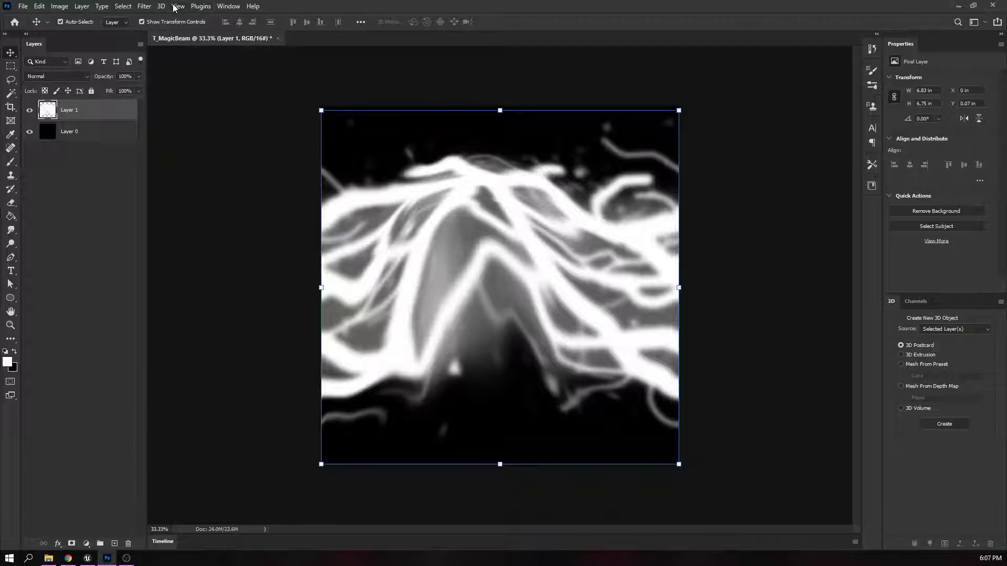
- Apply the Offset filter to Layer 1 so the side seam moves to the middle of the canvas
click(144, 6)
click(142, 7)
click(144, 5)
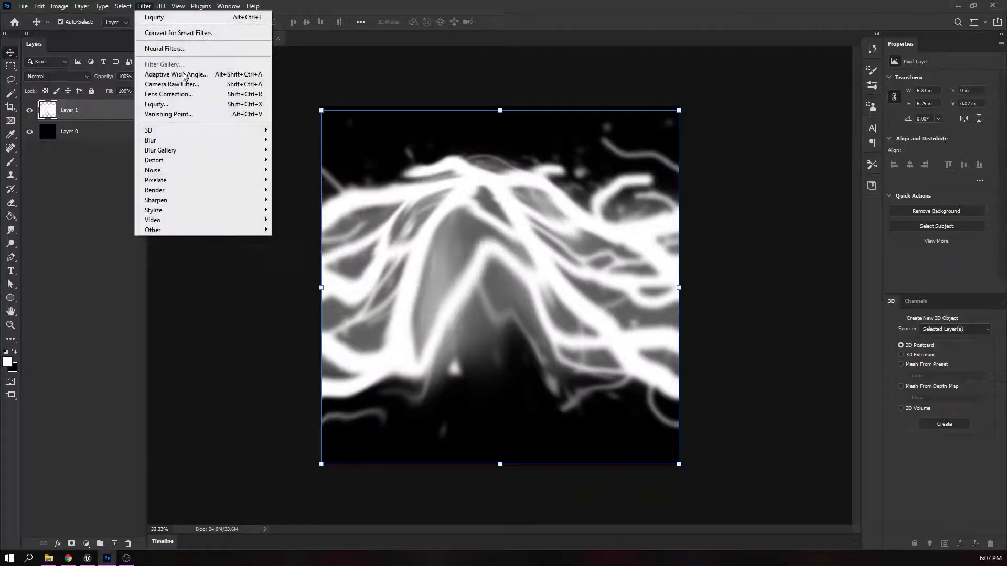
mouse_move(204, 232)
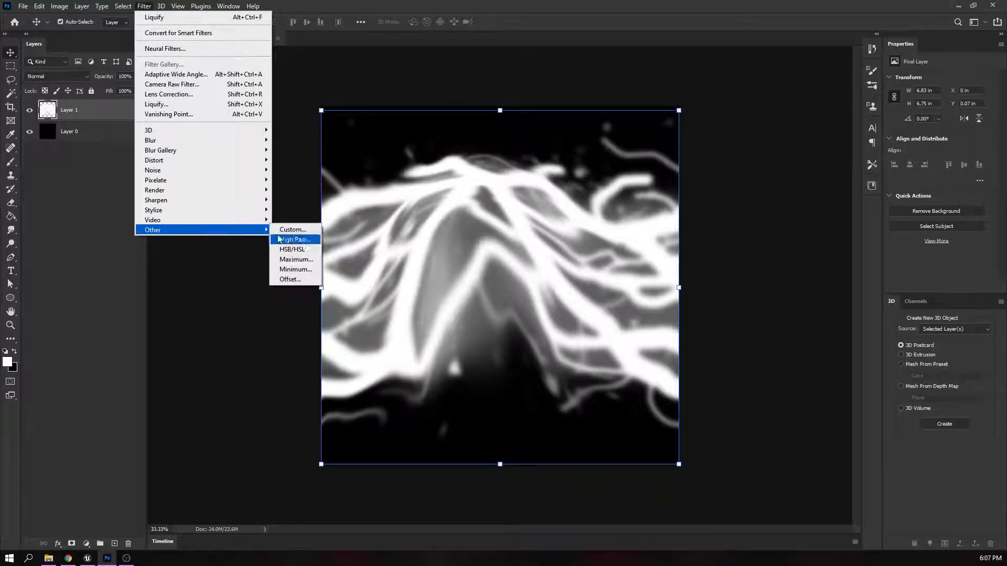
click(291, 279)
click(548, 152)
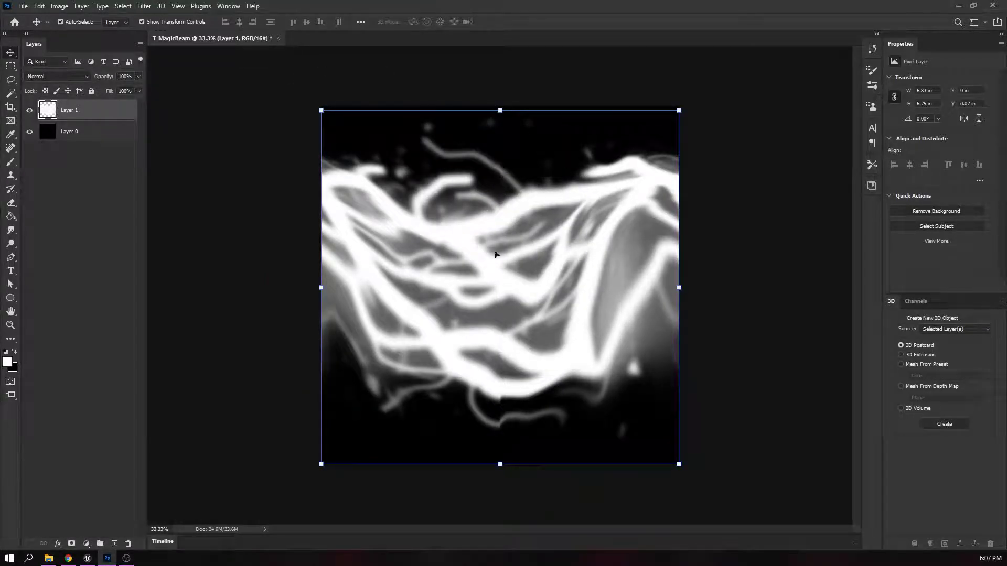
- Apply Liquify to Layer 1 with brush size 1067 and pressure 62, pushing the central branches down into a V shape
click(146, 6)
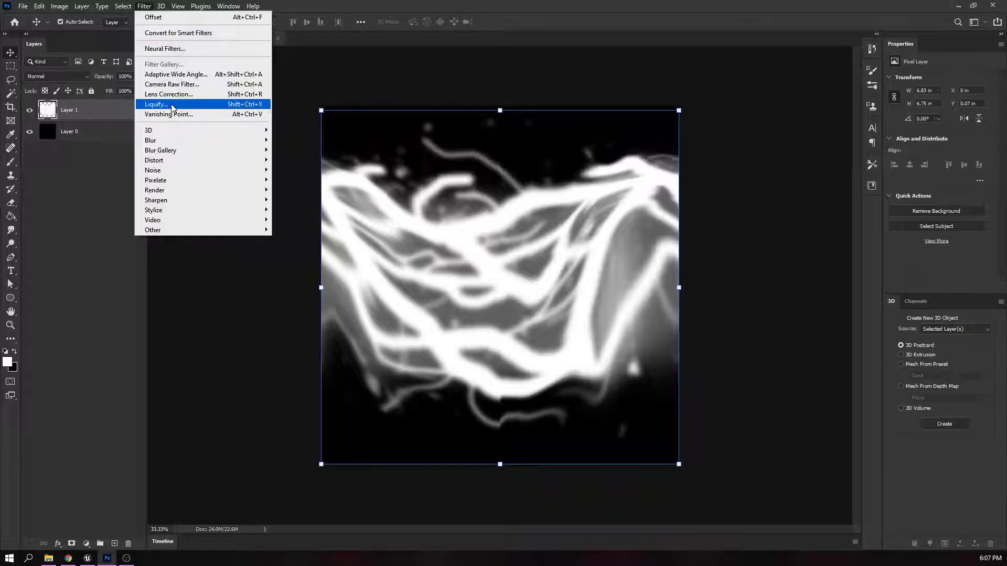
click(171, 107)
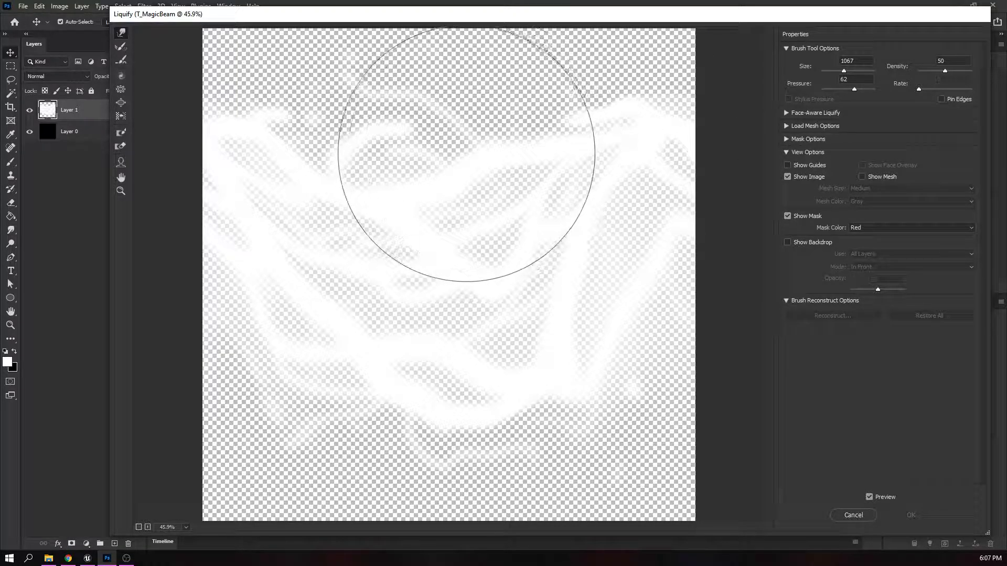
mouse_move(452, 189)
mouse_down()
mouse_move(436, 312)
mouse_move(364, 304)
mouse_move(456, 292)
mouse_move(484, 213)
mouse_move(485, 263)
mouse_move(540, 317)
mouse_move(556, 409)
mouse_move(541, 386)
mouse_move(436, 392)
mouse_move(388, 432)
mouse_move(517, 400)
mouse_up()
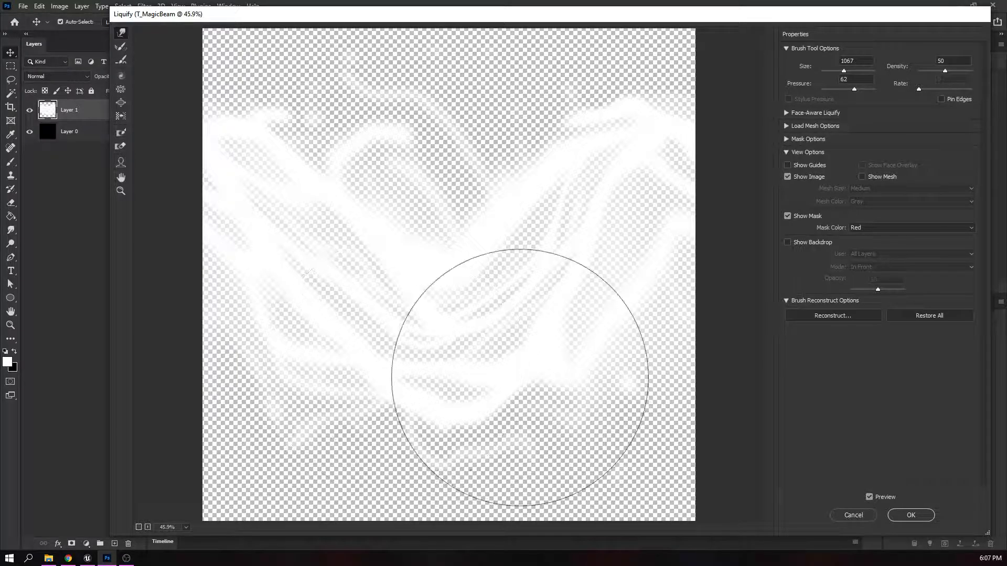
click(917, 516)
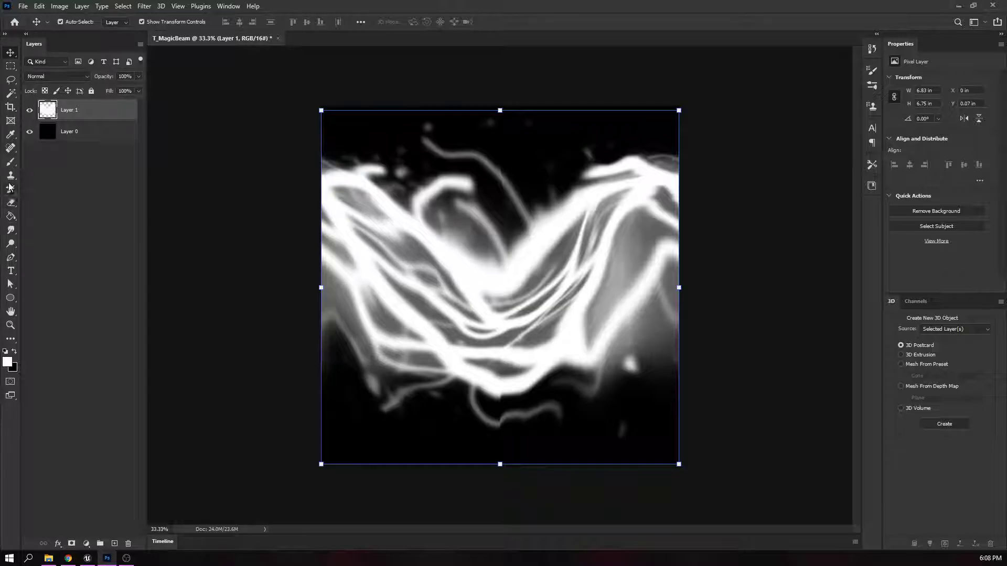
- Smudge the loose wisps above and below the beam on Layer 1 into wavier strands with a 193 px smudge brush
click(11, 231)
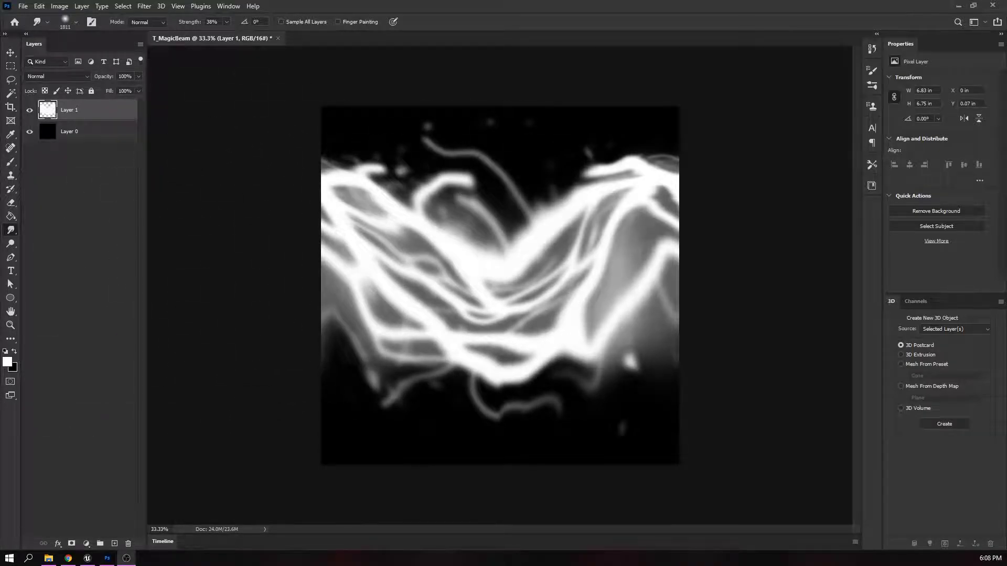
key(v)
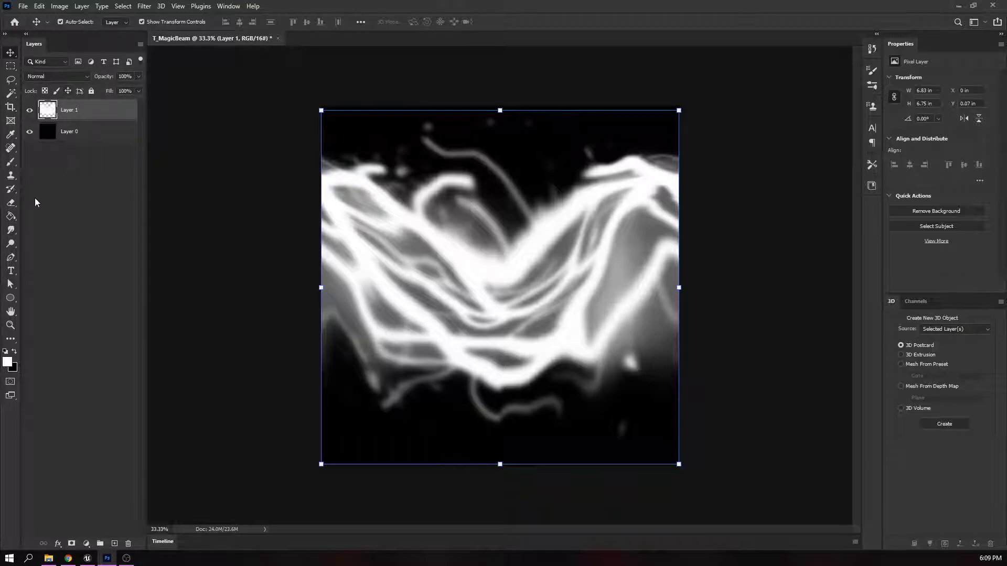
click(12, 230)
click(77, 21)
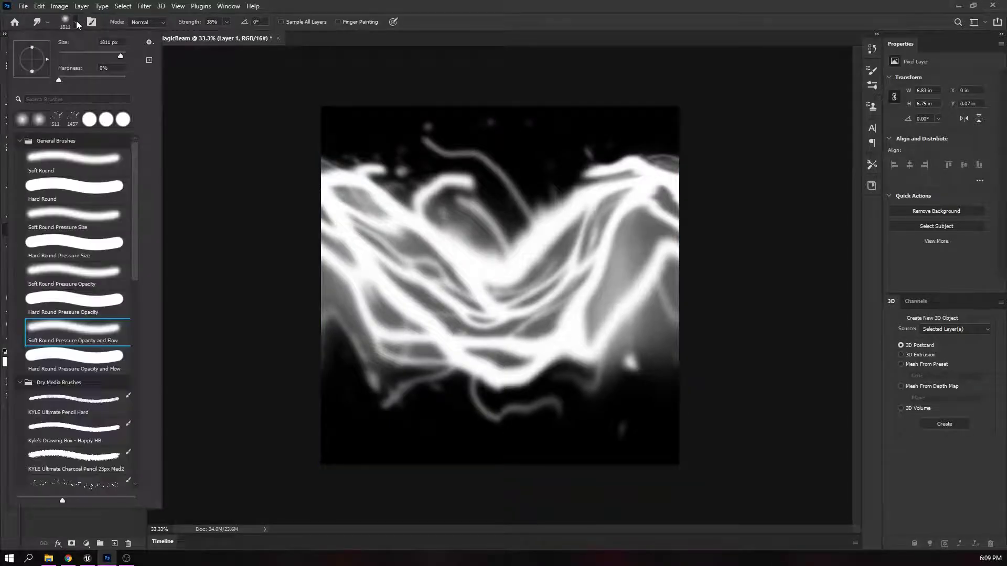
drag(104, 53, 108, 53)
click(79, 22)
mouse_move(494, 411)
mouse_down()
mouse_move(500, 419)
mouse_move(498, 361)
mouse_up()
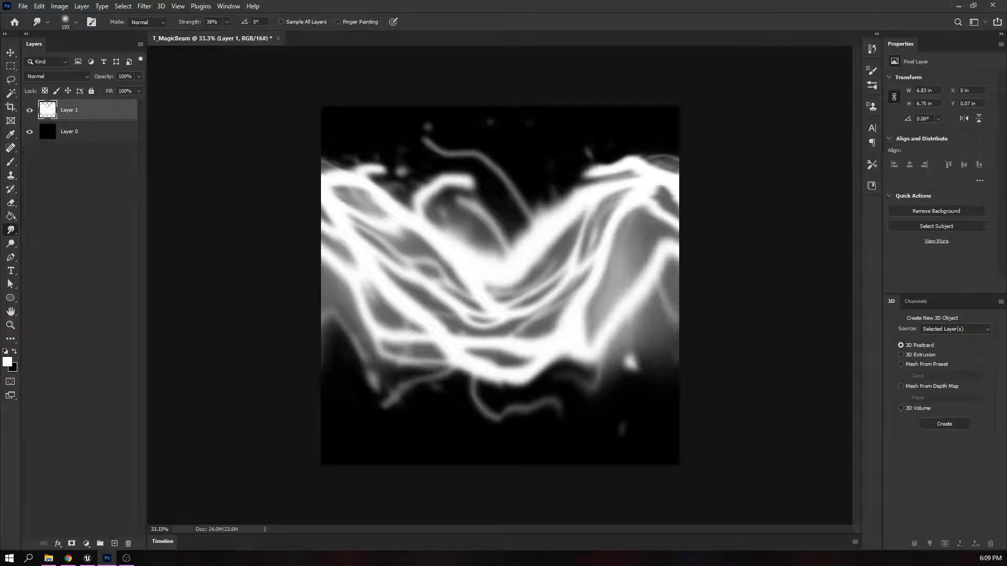
mouse_move(497, 144)
mouse_down()
mouse_move(484, 172)
mouse_move(454, 178)
mouse_move(458, 151)
mouse_move(470, 146)
mouse_move(477, 168)
mouse_move(505, 166)
mouse_move(524, 184)
mouse_move(478, 144)
mouse_move(449, 149)
mouse_move(433, 137)
mouse_move(521, 203)
mouse_move(499, 196)
mouse_move(541, 209)
mouse_move(555, 182)
mouse_move(542, 168)
mouse_move(592, 175)
mouse_move(618, 135)
mouse_move(546, 213)
mouse_move(475, 239)
mouse_up()
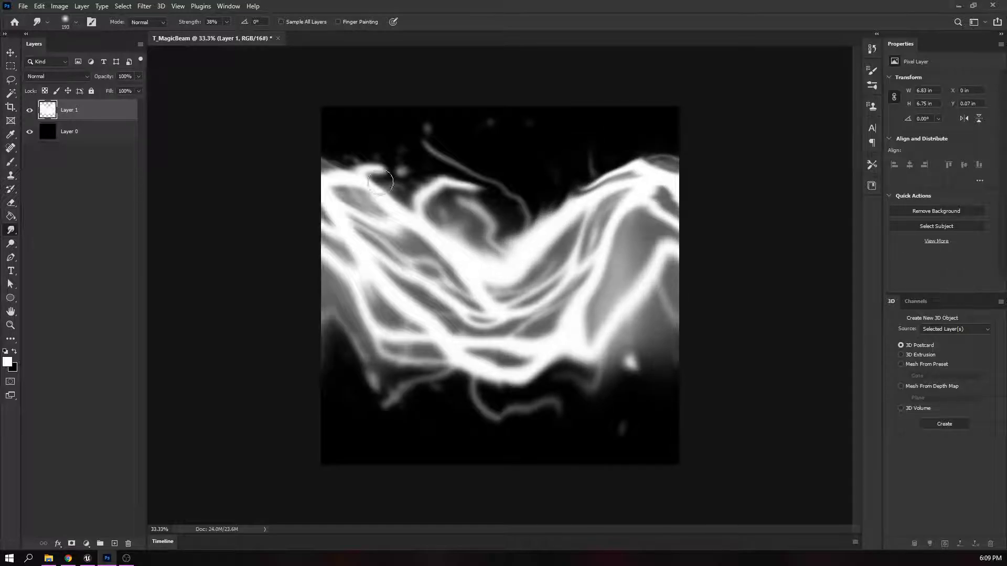
mouse_move(343, 156)
mouse_down()
mouse_move(427, 175)
mouse_move(519, 234)
mouse_move(490, 185)
mouse_move(393, 173)
mouse_up()
mouse_move(394, 421)
mouse_down()
mouse_move(375, 367)
mouse_move(364, 395)
mouse_move(398, 385)
mouse_move(398, 411)
mouse_move(417, 392)
mouse_up()
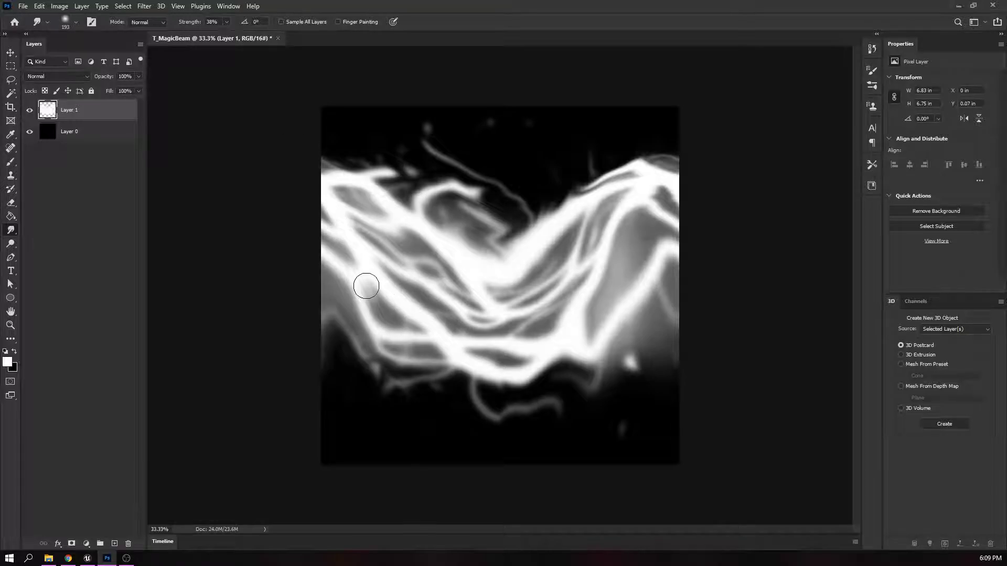
- Smudge the stray spots and strands along the beam's lower edge toward the main branches
click(226, 22)
mouse_move(494, 378)
mouse_down()
mouse_move(506, 398)
mouse_move(478, 321)
mouse_move(445, 375)
mouse_move(524, 339)
mouse_move(509, 320)
mouse_up()
key(ctrl+z)
drag(196, 37, 200, 38)
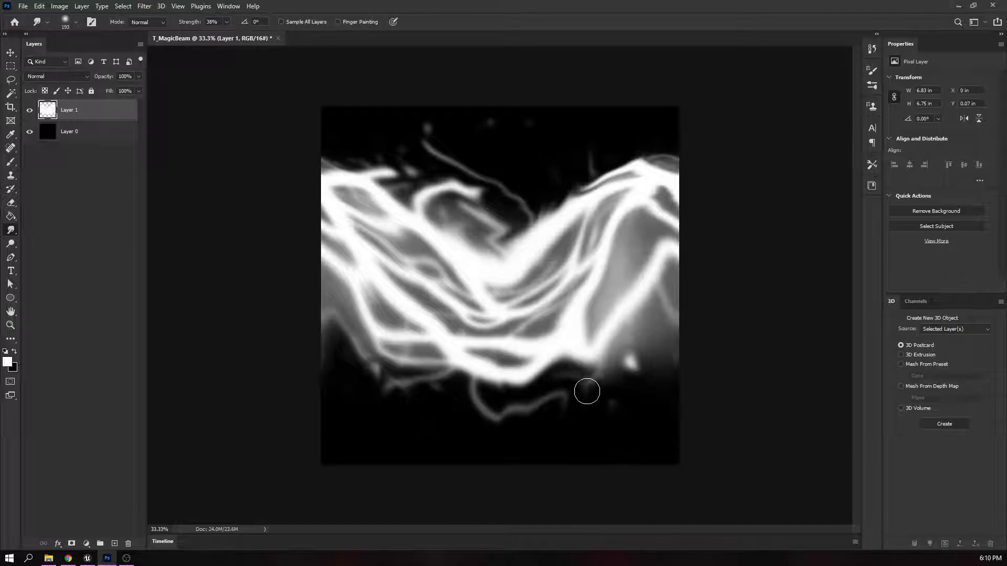
mouse_move(635, 396)
mouse_down()
mouse_move(633, 355)
mouse_move(641, 385)
mouse_up()
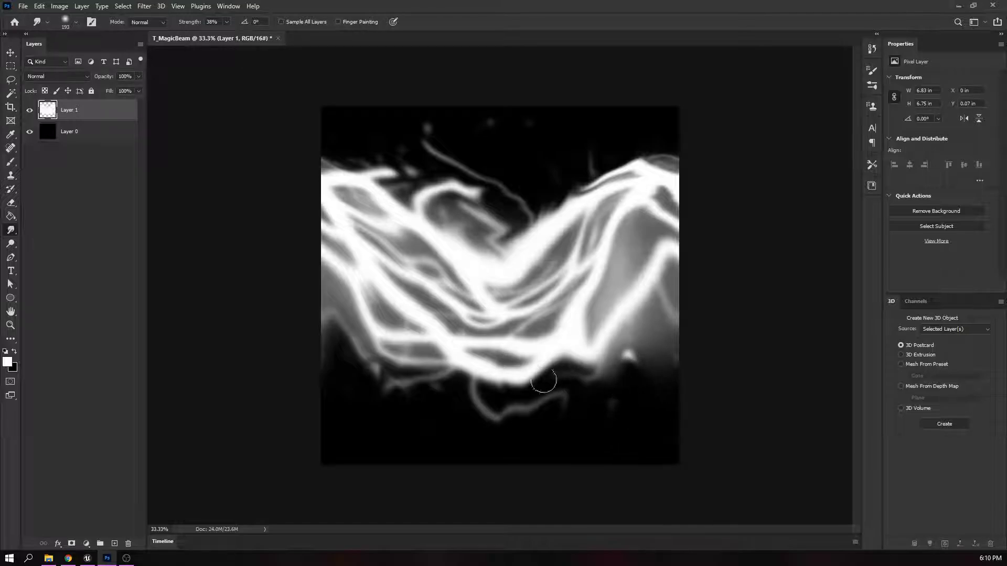
drag(459, 361, 482, 389)
drag(445, 331, 478, 369)
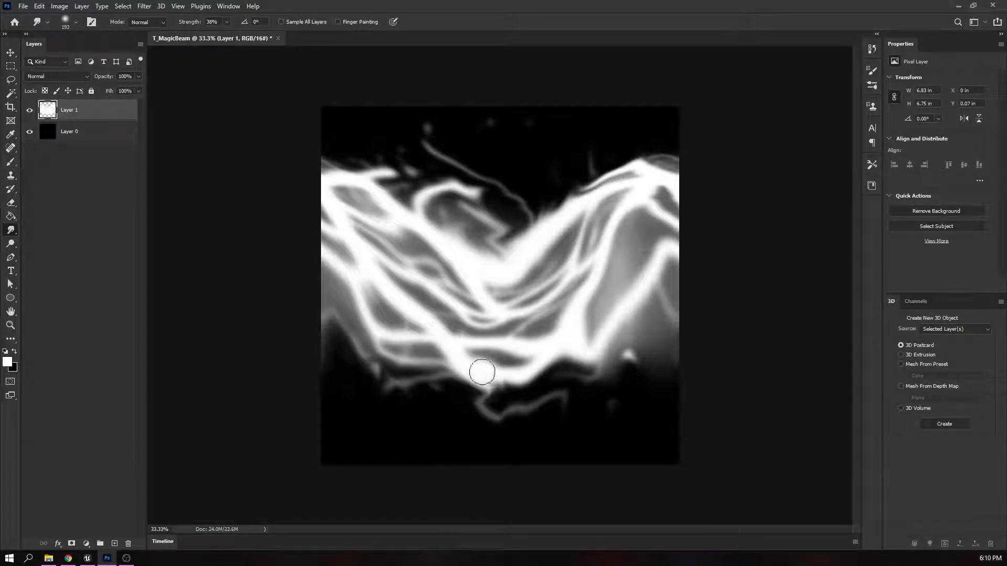
- Offset Layer 1 horizontally by +1024 px with wrap around and smudge the glow below the arch at the centre seam
click(144, 6)
mouse_move(200, 229)
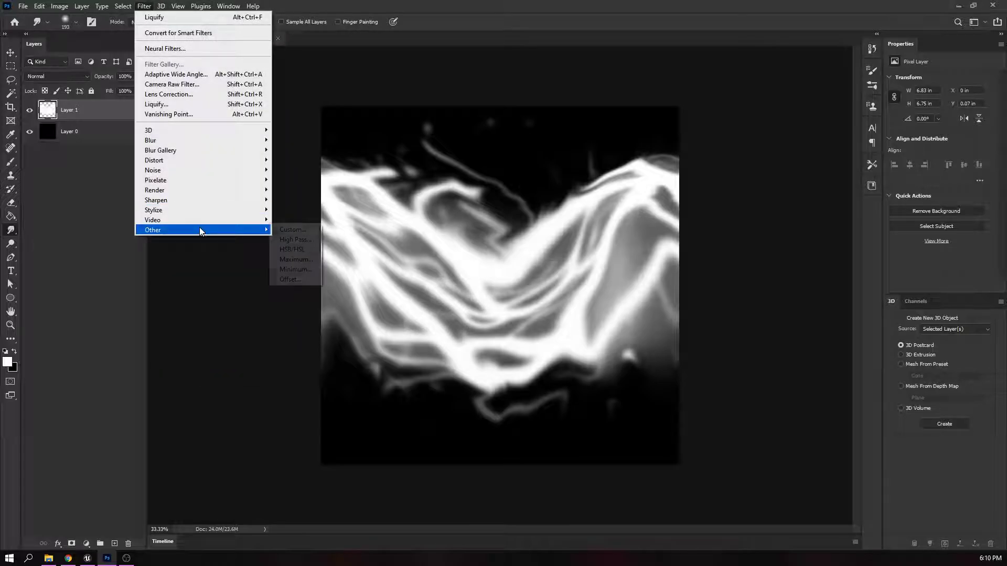
click(297, 279)
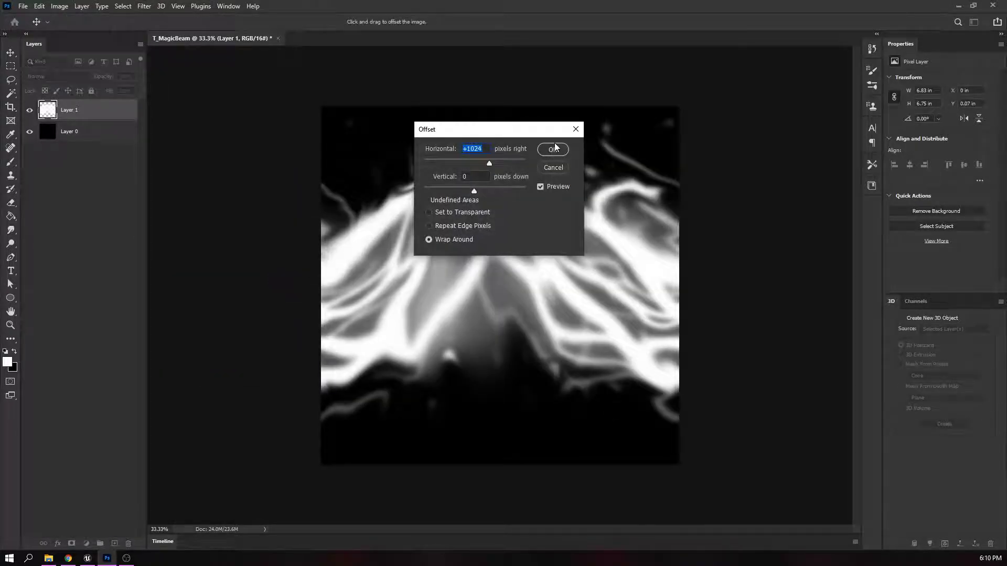
click(551, 150)
mouse_move(493, 350)
mouse_down()
mouse_move(505, 310)
mouse_move(494, 398)
mouse_move(481, 339)
mouse_move(458, 409)
mouse_move(484, 396)
mouse_move(477, 382)
mouse_move(503, 356)
mouse_up()
mouse_move(486, 411)
mouse_down()
mouse_move(492, 342)
mouse_move(480, 393)
mouse_up()
mouse_move(496, 326)
mouse_down()
mouse_move(493, 349)
mouse_move(498, 319)
mouse_up()
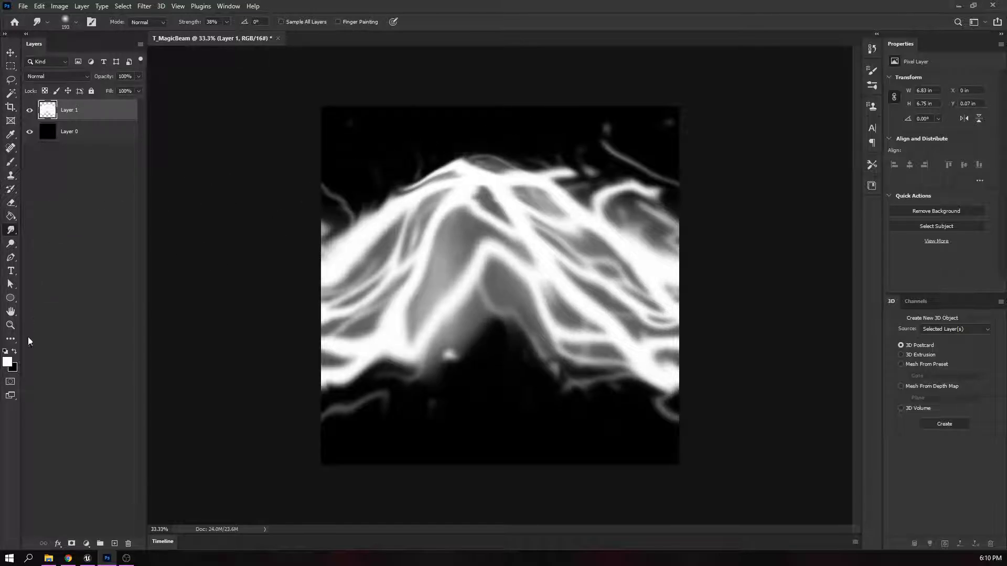
- Paint black over the stray specks and haze above and below the arch using a soft brush at 49% opacity
key(x)
click(11, 163)
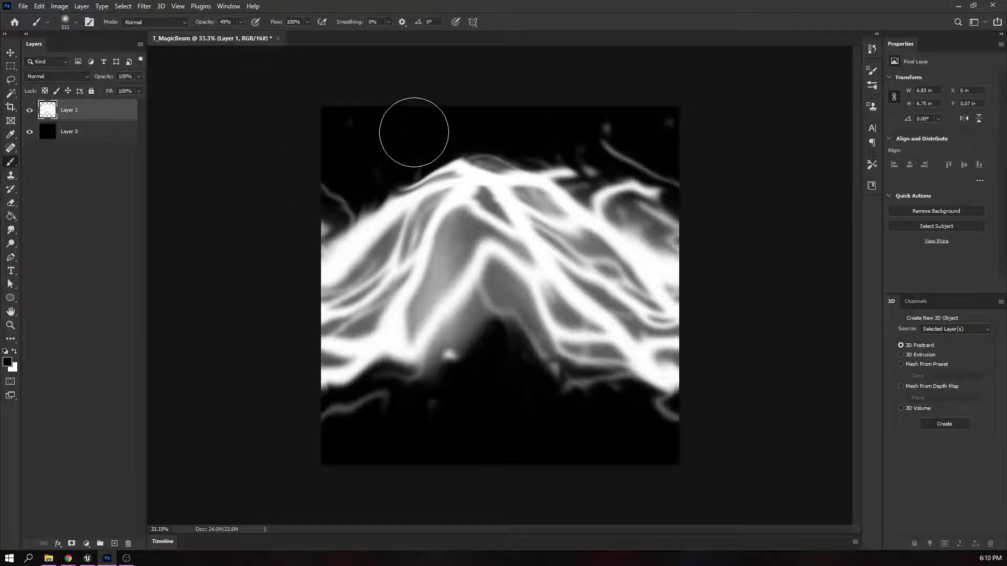
mouse_move(367, 131)
mouse_down()
mouse_move(353, 171)
mouse_move(370, 199)
mouse_up()
mouse_move(411, 380)
mouse_down()
mouse_move(446, 412)
mouse_move(504, 400)
mouse_move(596, 432)
mouse_up()
mouse_move(611, 141)
mouse_down()
mouse_move(612, 122)
mouse_move(659, 108)
mouse_move(664, 116)
mouse_up()
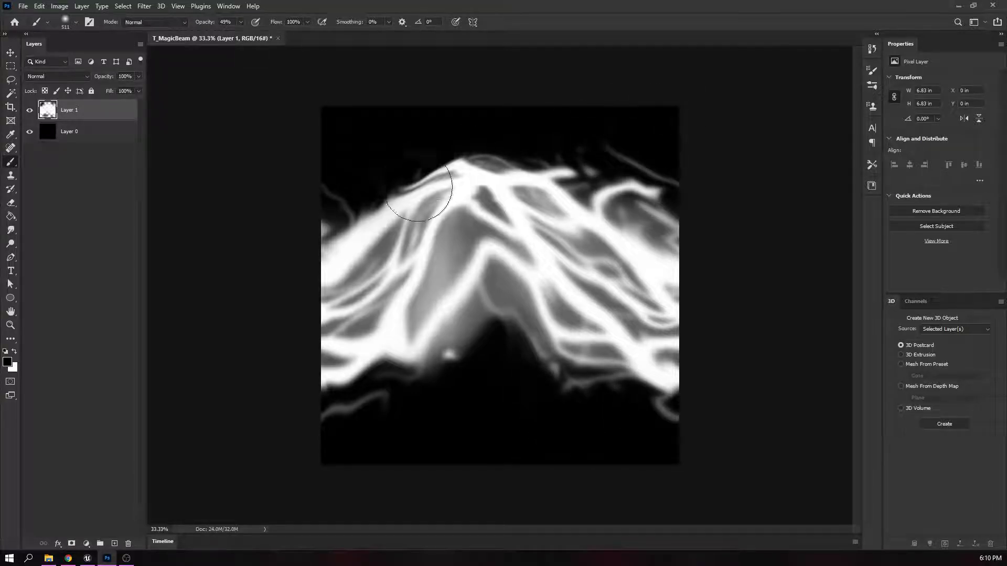
mouse_move(386, 431)
mouse_down()
mouse_move(500, 430)
mouse_move(488, 420)
mouse_move(621, 427)
mouse_up()
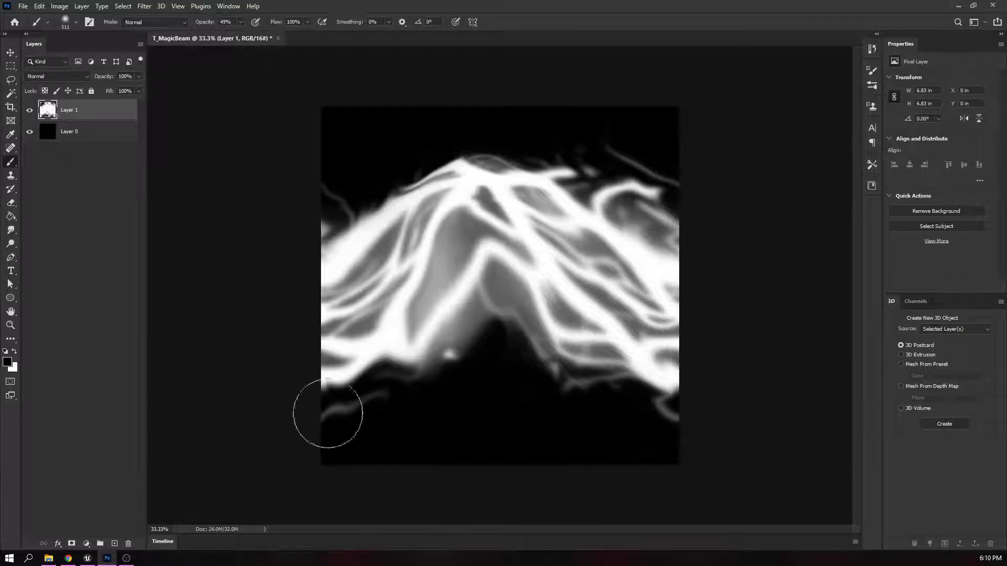
- Reapply the Offset filter to Layer 1 and paint black over the loose strands below and above the V shape
click(144, 5)
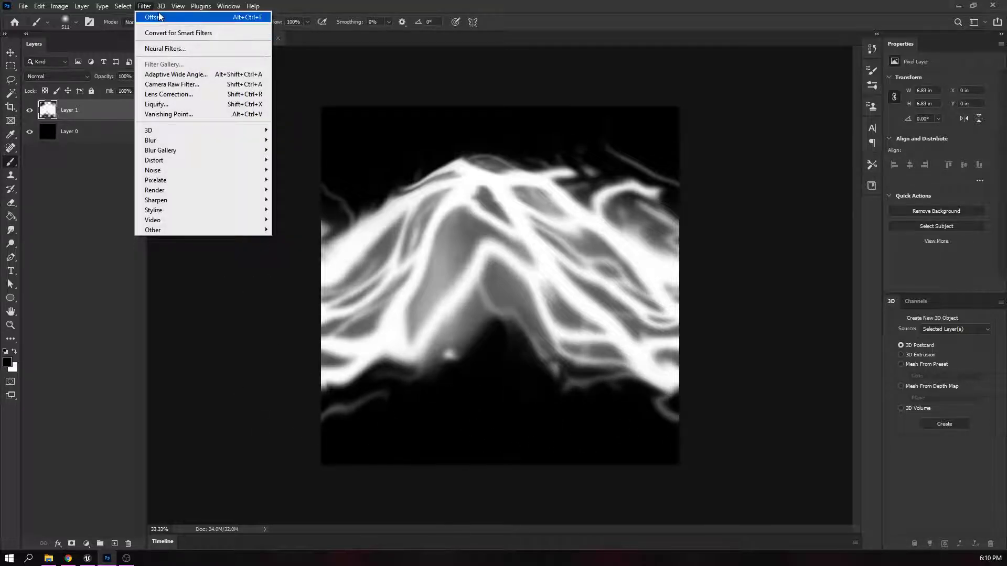
click(162, 17)
mouse_move(509, 450)
mouse_down()
mouse_move(525, 441)
mouse_move(488, 433)
mouse_move(572, 419)
mouse_move(519, 440)
mouse_move(455, 411)
mouse_up()
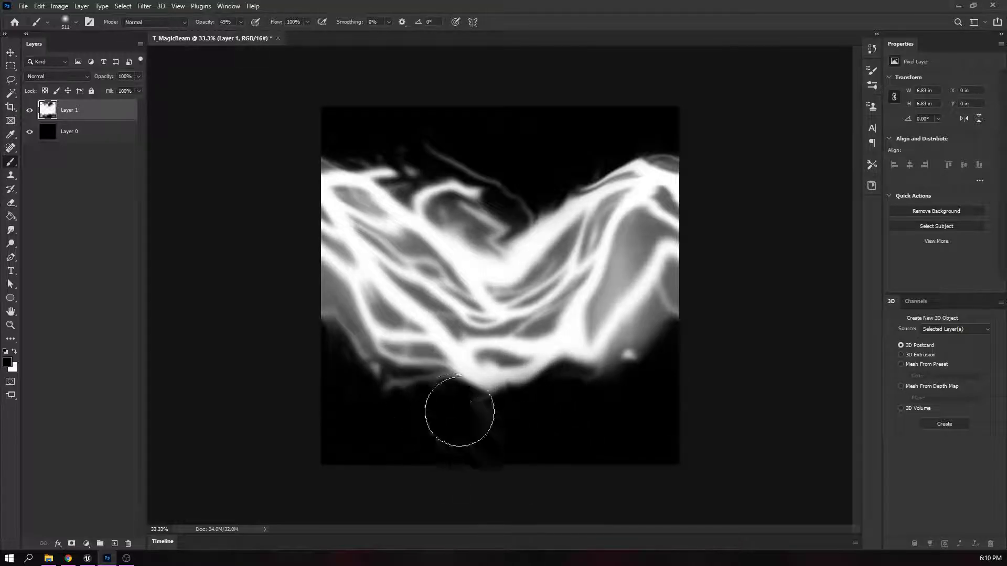
mouse_move(443, 145)
mouse_down()
mouse_move(479, 164)
mouse_move(494, 193)
mouse_up()
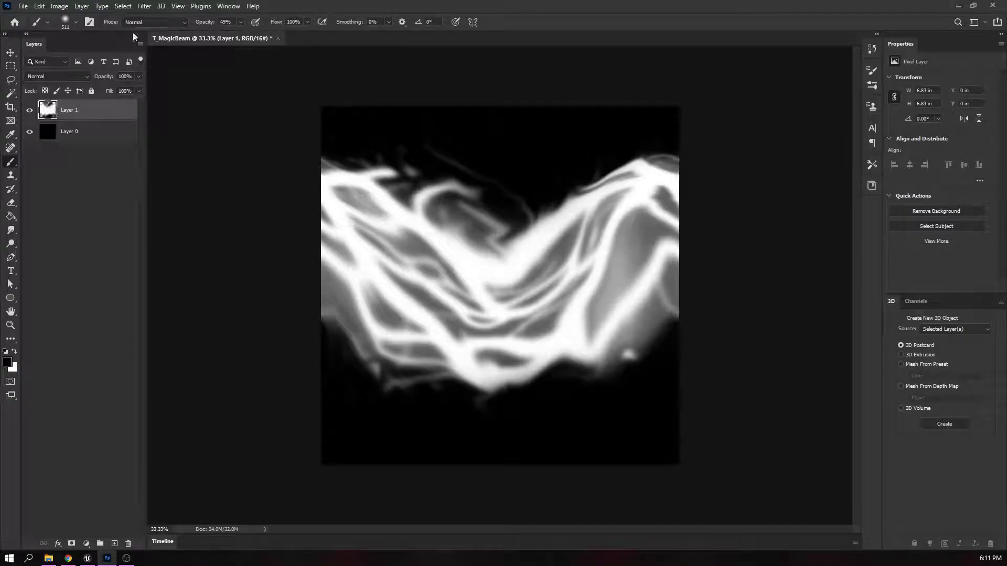
- Check Layer 1's horizontal tiling by previewing different horizontal offsets with wrap around, and discard the offset
click(146, 10)
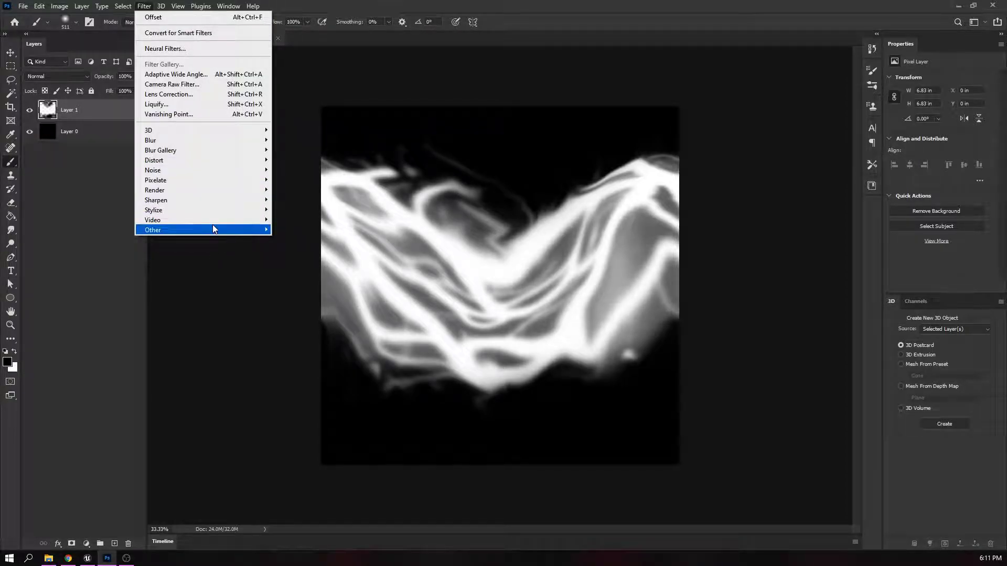
mouse_move(219, 233)
click(304, 282)
drag(476, 137, 696, 105)
mouse_move(754, 133)
mouse_down()
mouse_move(788, 131)
mouse_move(740, 130)
mouse_up()
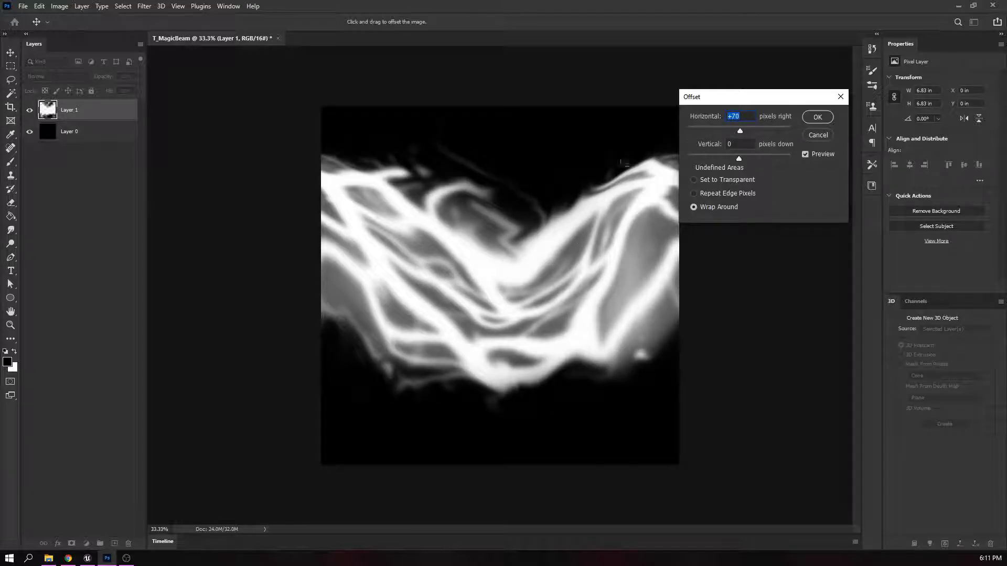
drag(741, 131, 748, 129)
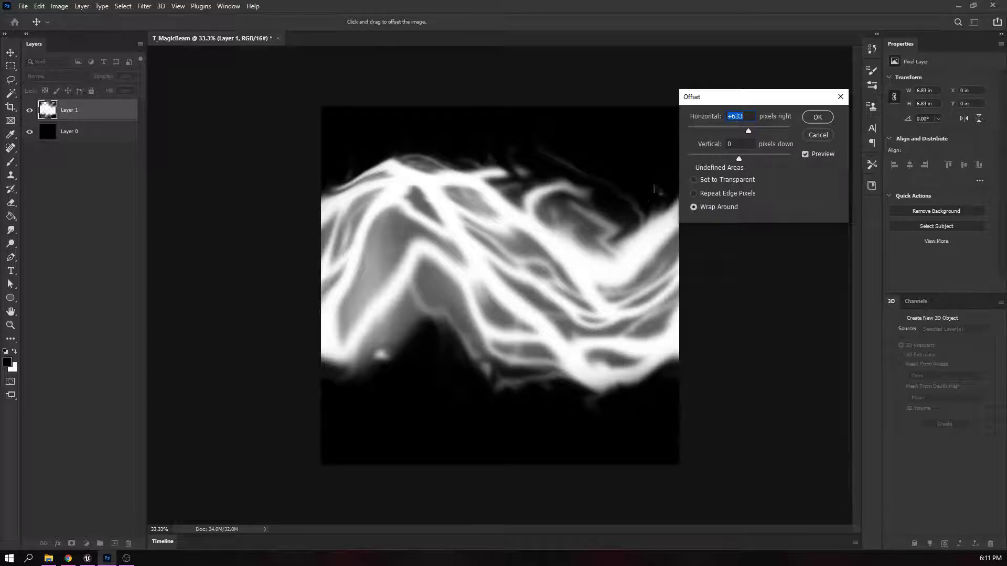
click(819, 134)
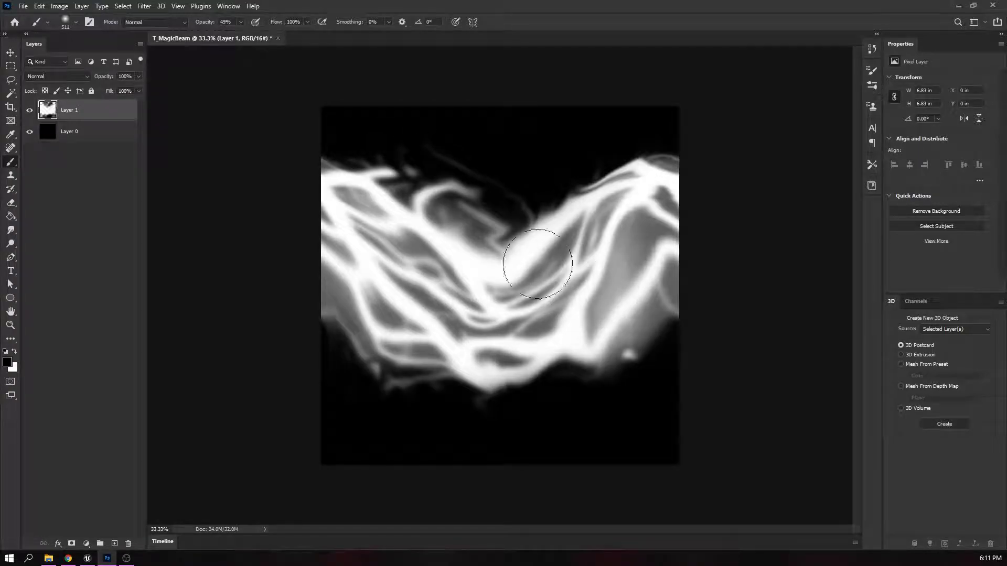
- Merge the visible layers and quick-export the texture as T_MagicBeam.png to the Downloads folder
right_click(100, 110)
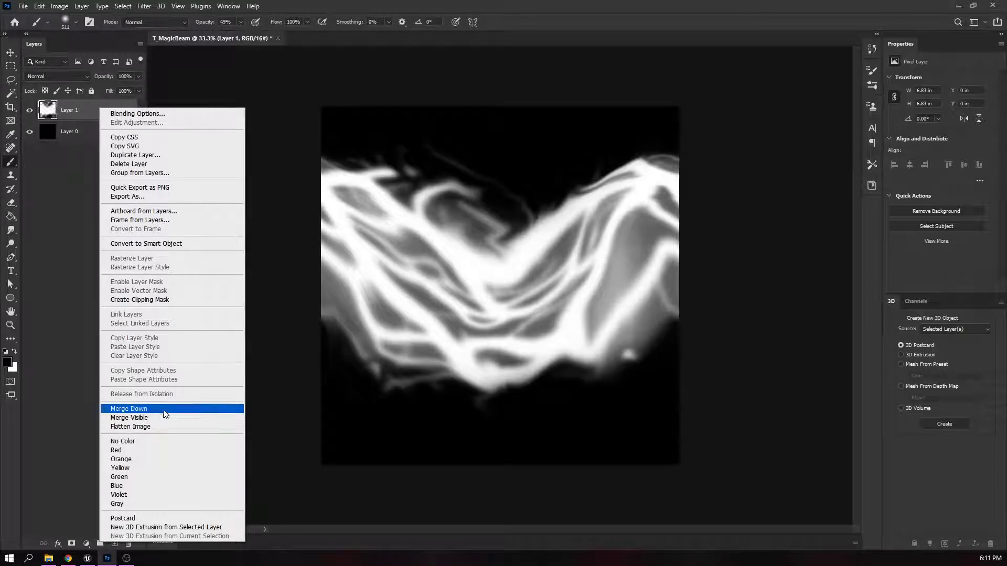
click(129, 418)
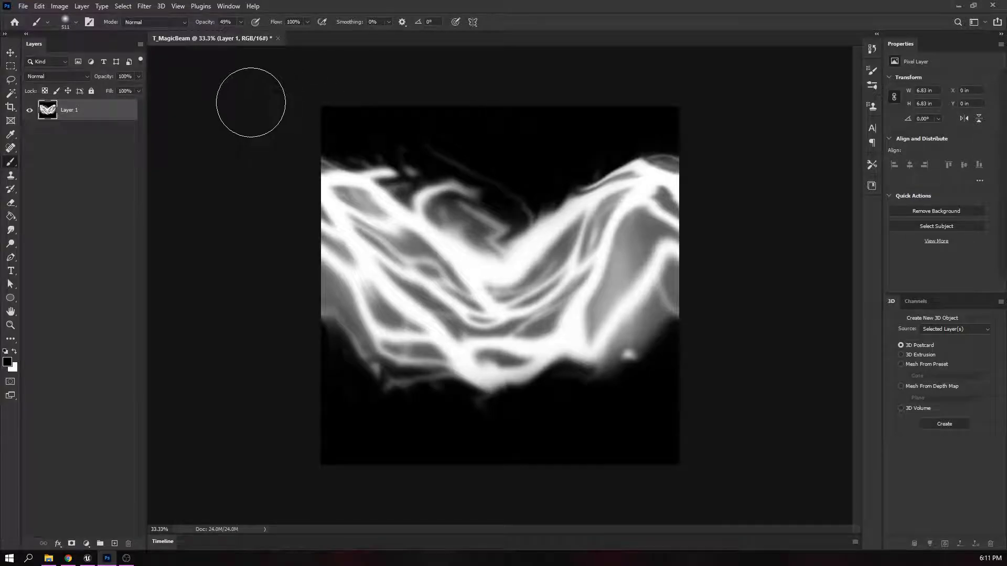
click(28, 7)
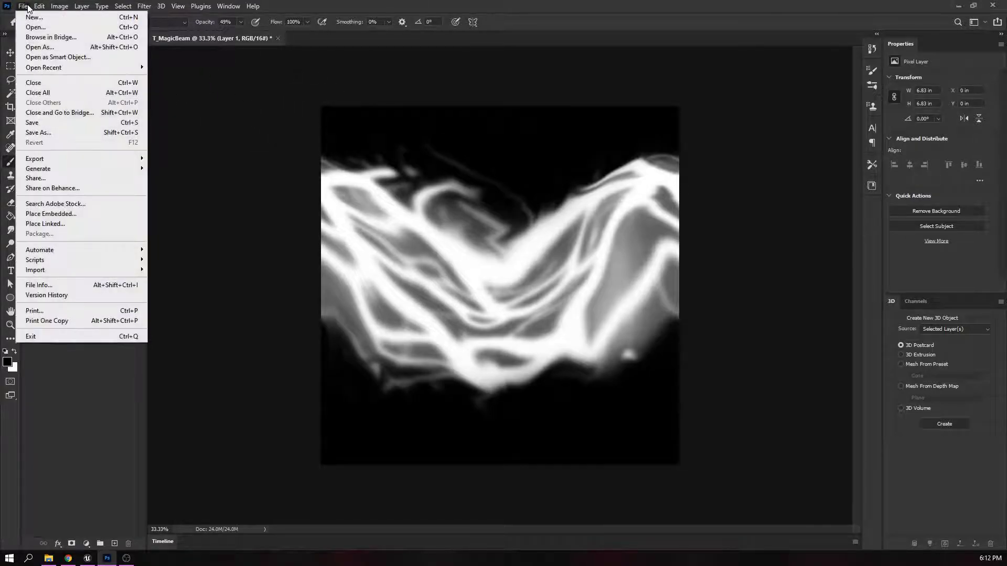
mouse_move(138, 157)
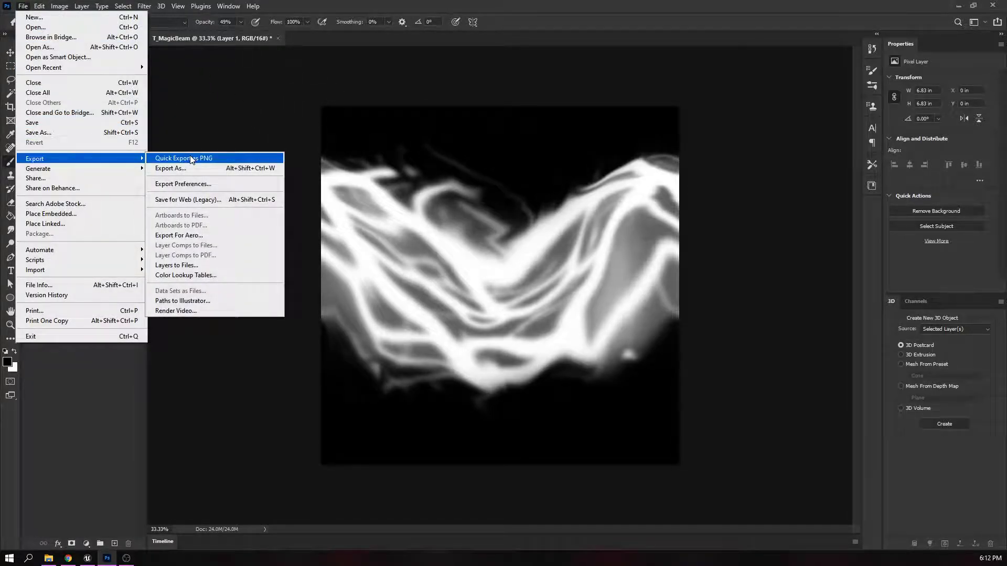
click(169, 157)
click(43, 82)
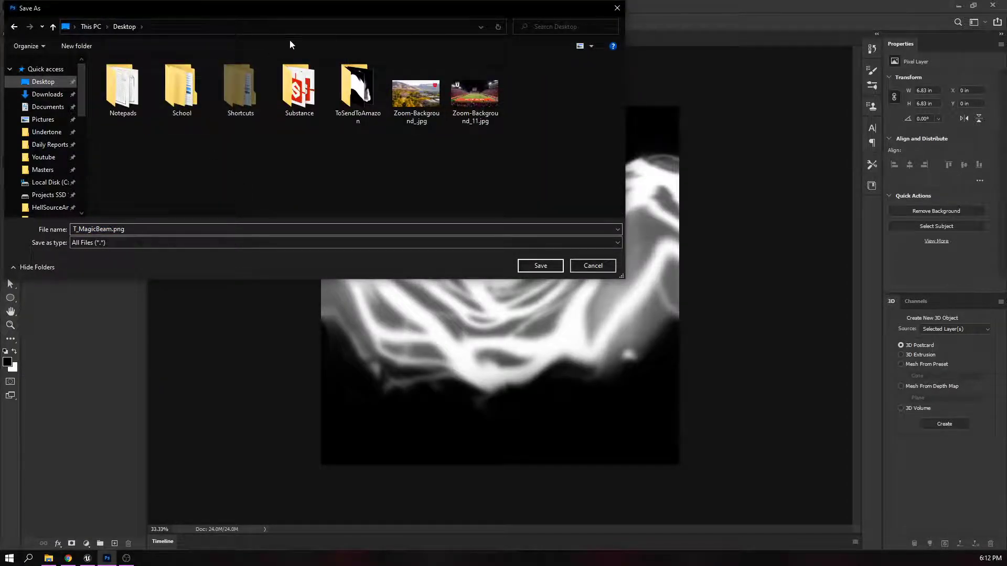
click(46, 95)
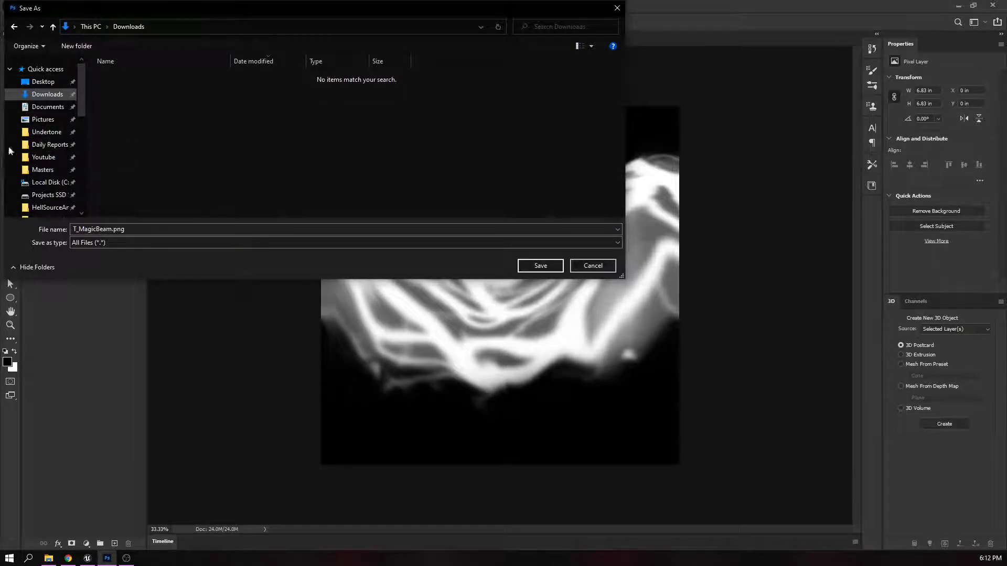
click(533, 267)
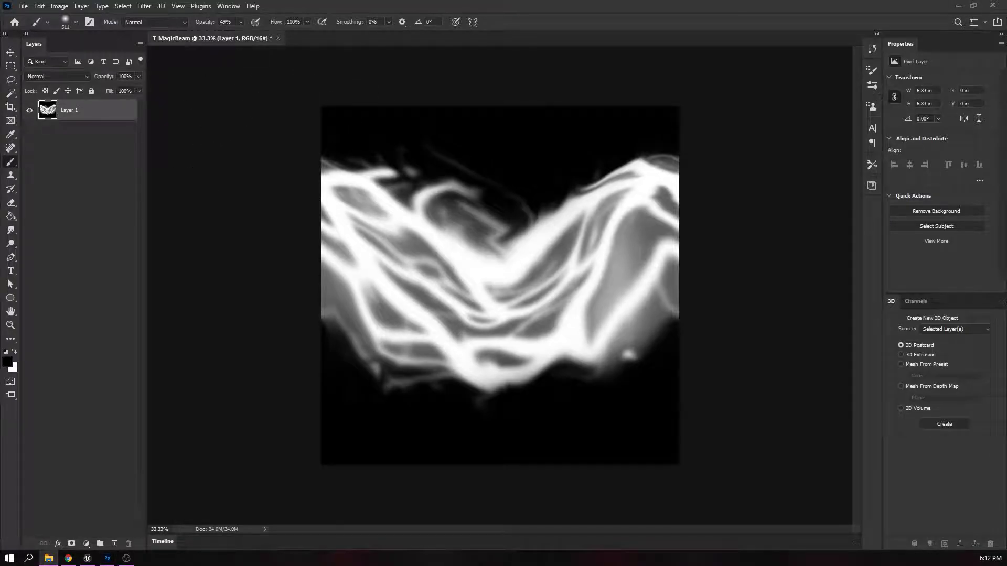
drag(0, 78, 296, 64)
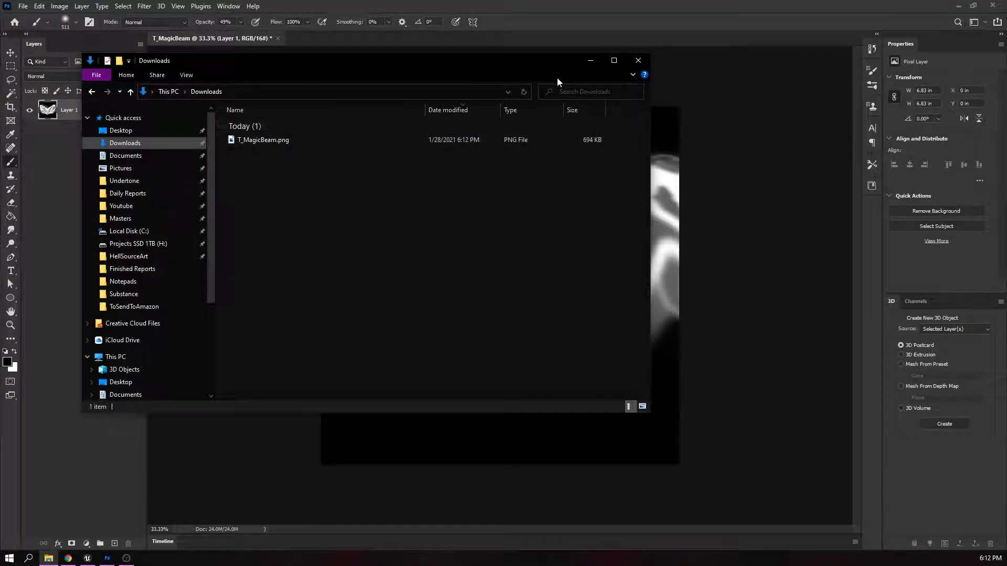
drag(514, 61, 0, 58)
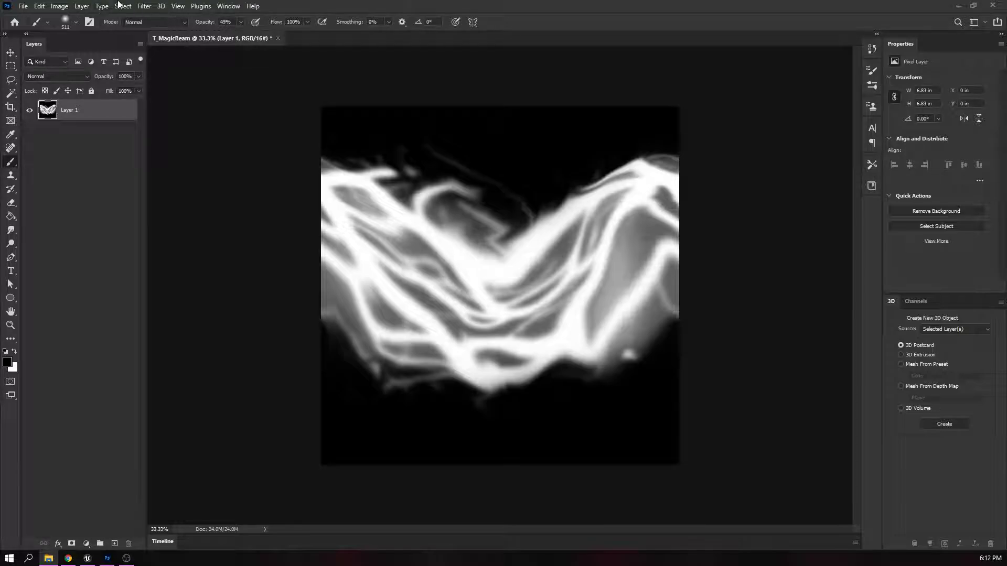
- Create a new 2048 x 2048 px document at 300 pixels/inch in 16-bit RGB Color with a black background
click(23, 6)
click(31, 17)
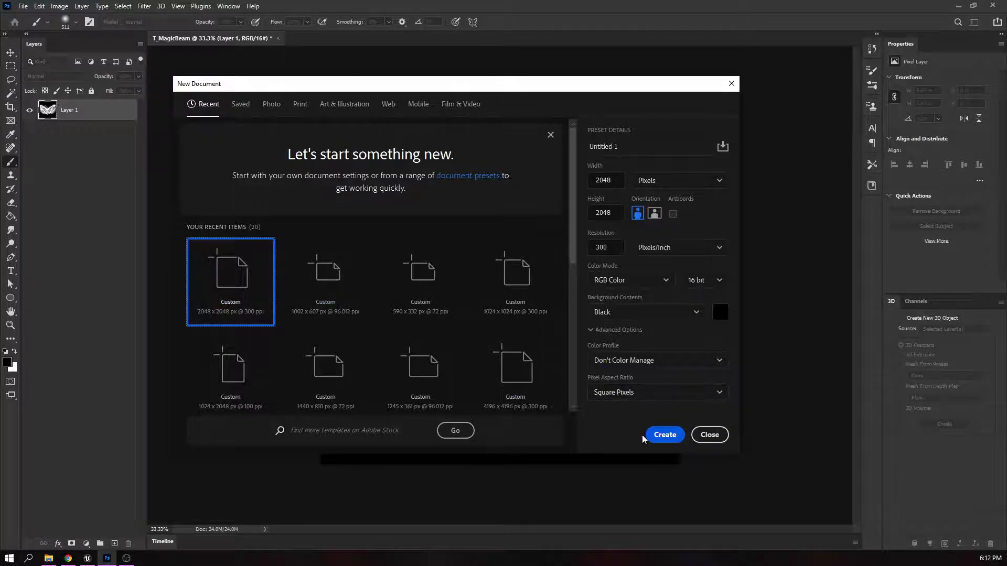
click(662, 435)
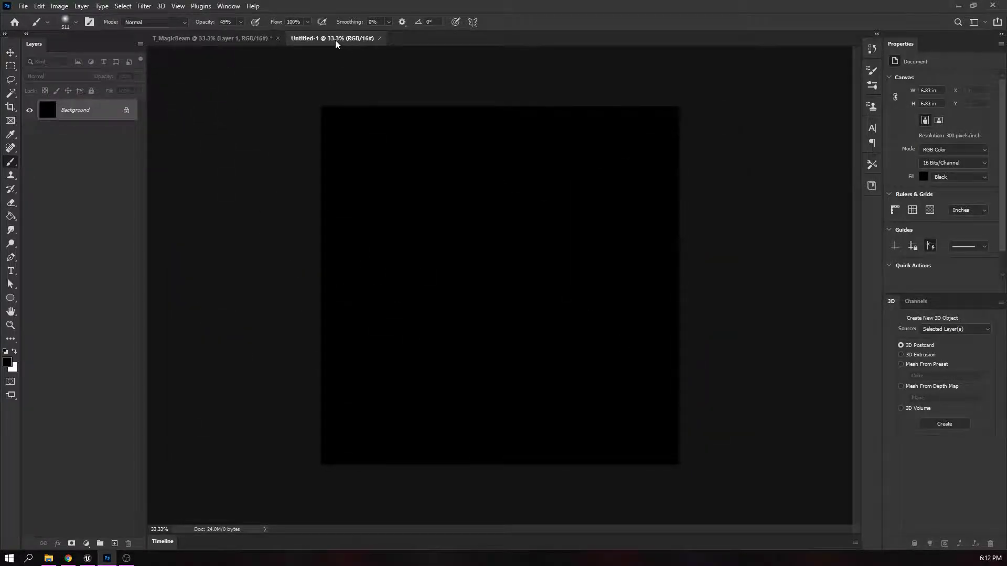
click(23, 6)
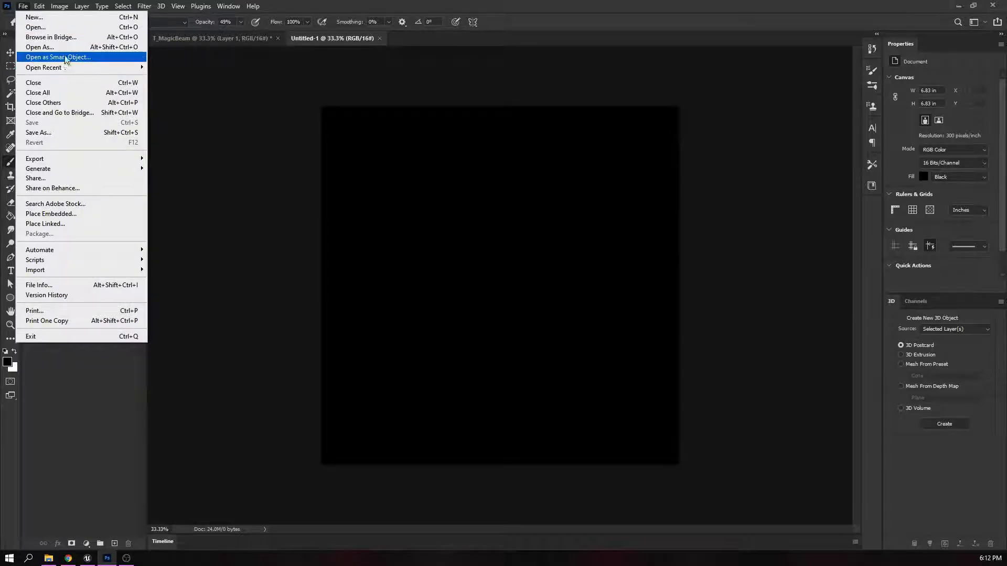
mouse_move(160, 6)
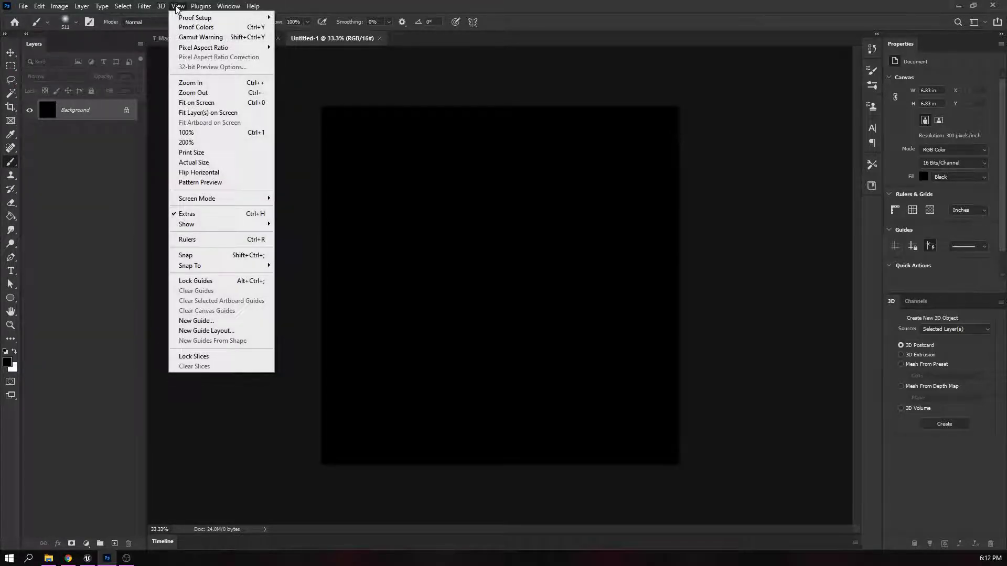
- Render the Clouds filter over the black Background layer
mouse_move(193, 189)
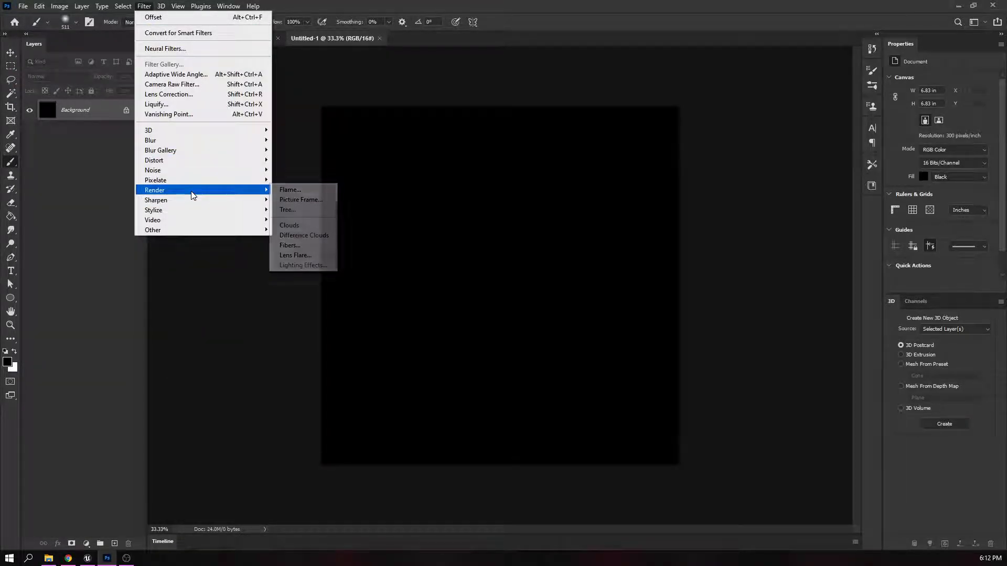
click(307, 235)
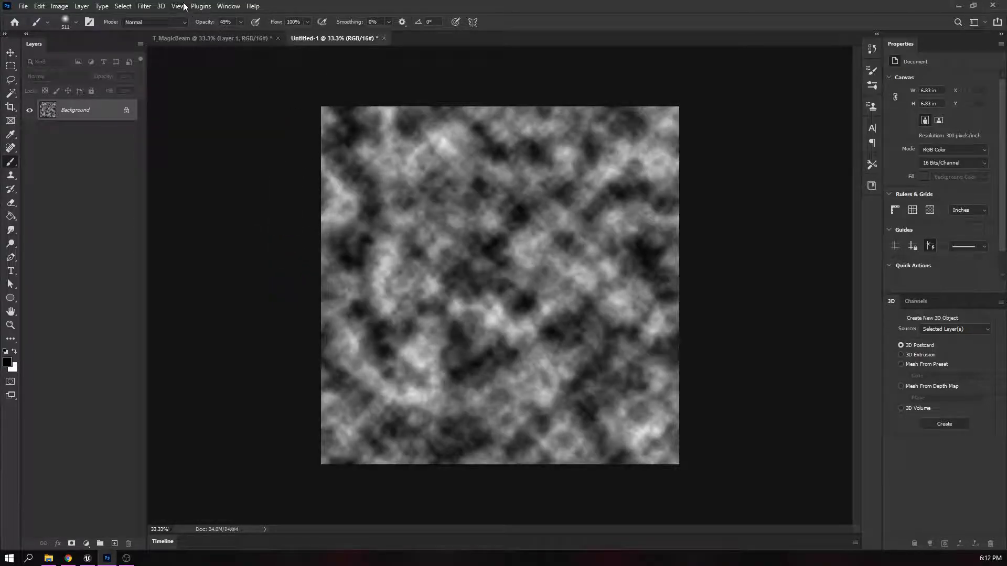
- Preview the Offset filter on the clouds with wrap around to check their tiling, and discard the offset
click(153, 6)
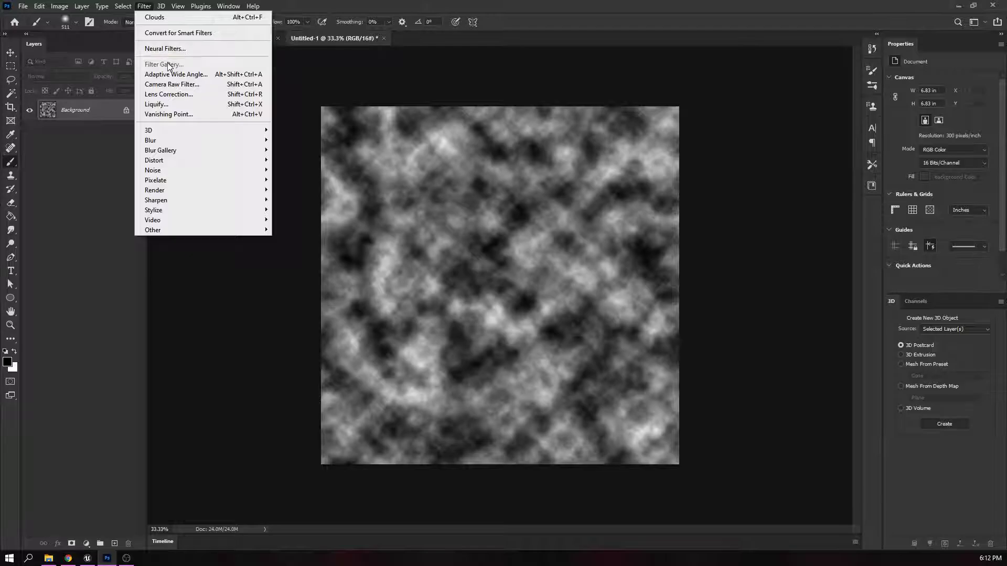
mouse_move(210, 230)
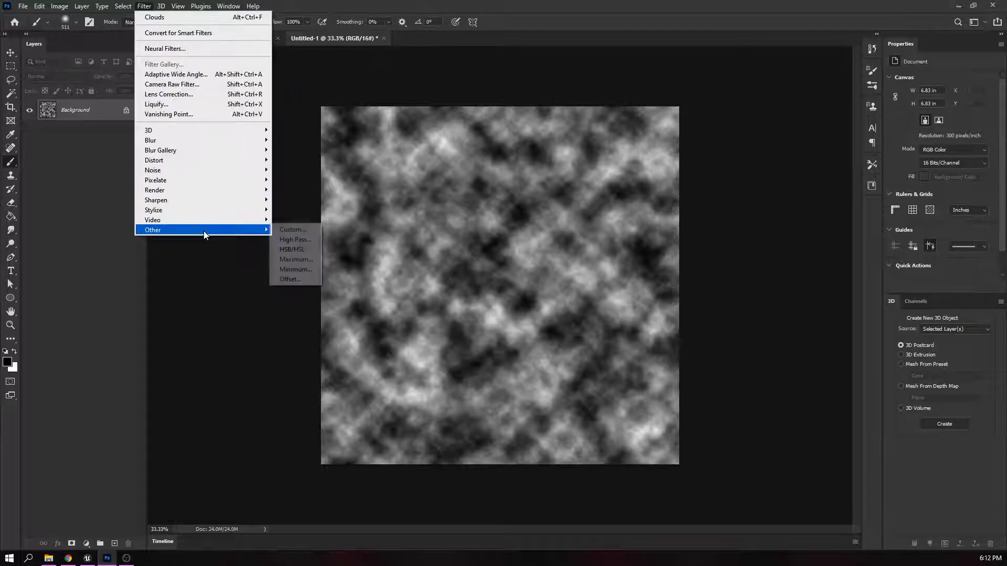
click(307, 278)
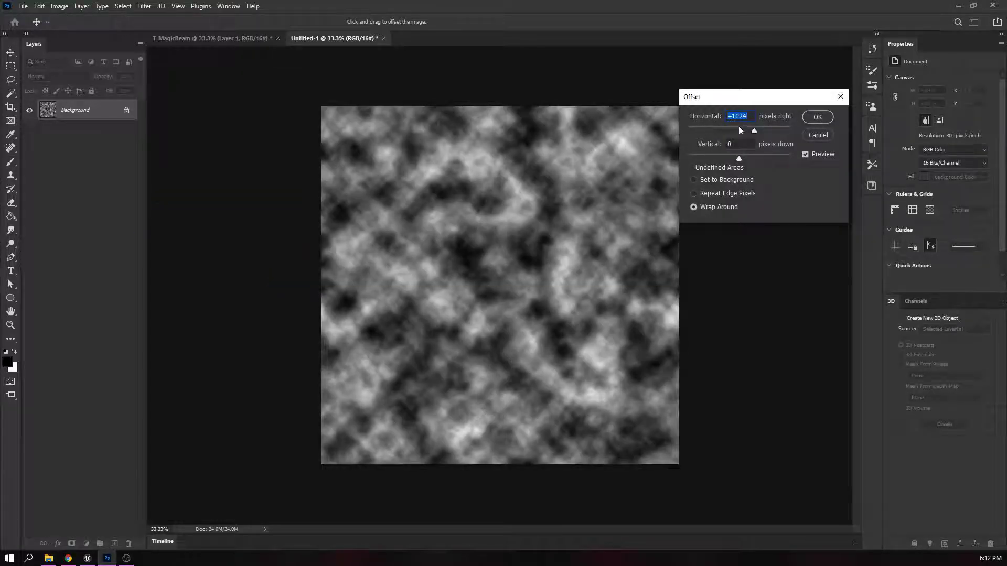
click(816, 136)
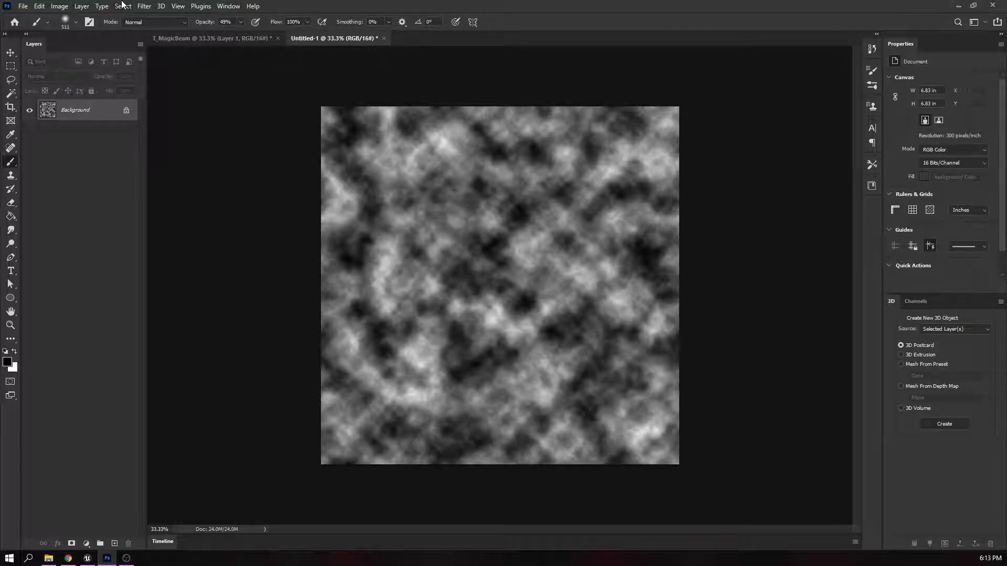
click(144, 6)
mouse_move(192, 190)
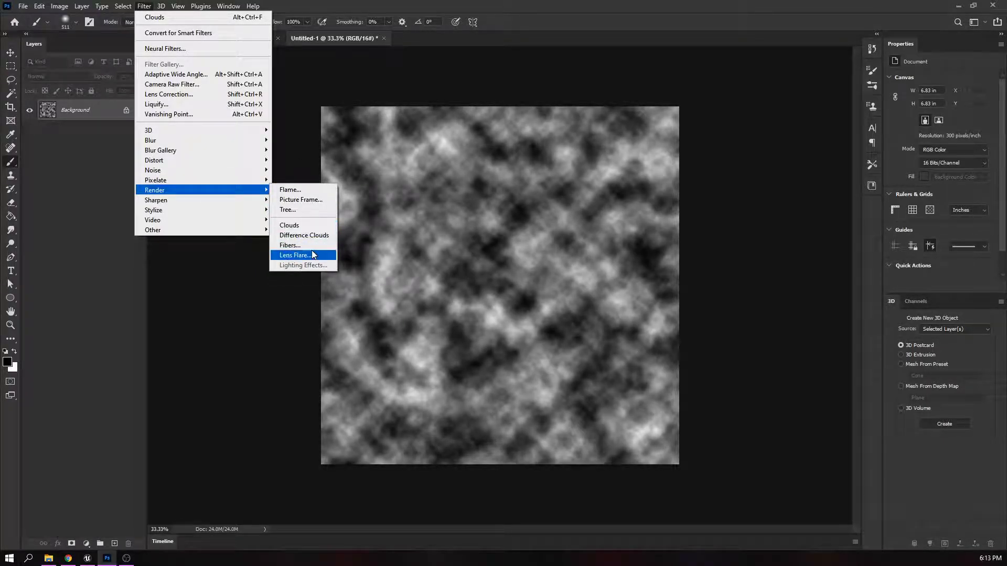
click(311, 140)
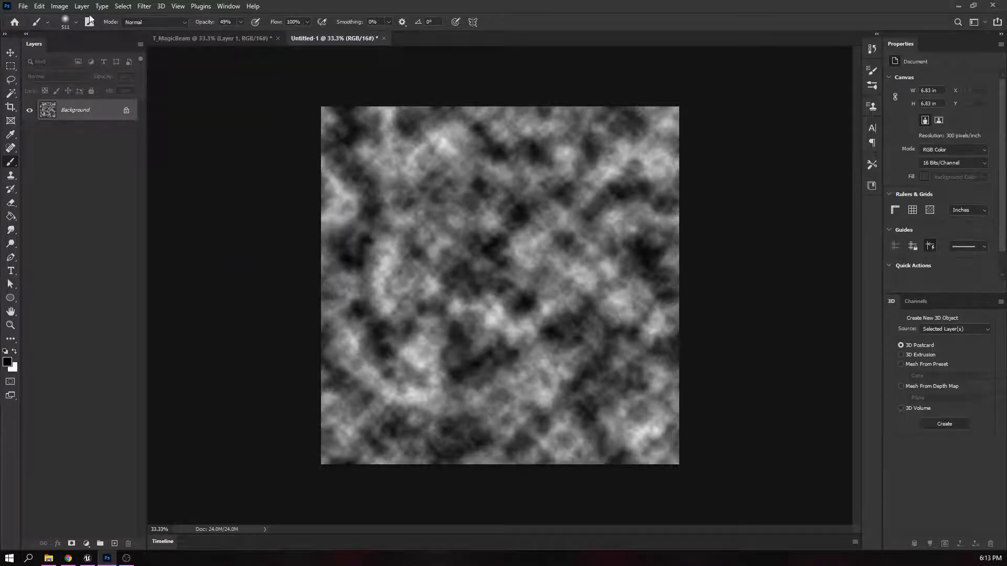
- Quick-export the clouds texture as T_PerlinNoise.png to the Downloads folder
click(24, 6)
mouse_move(39, 7)
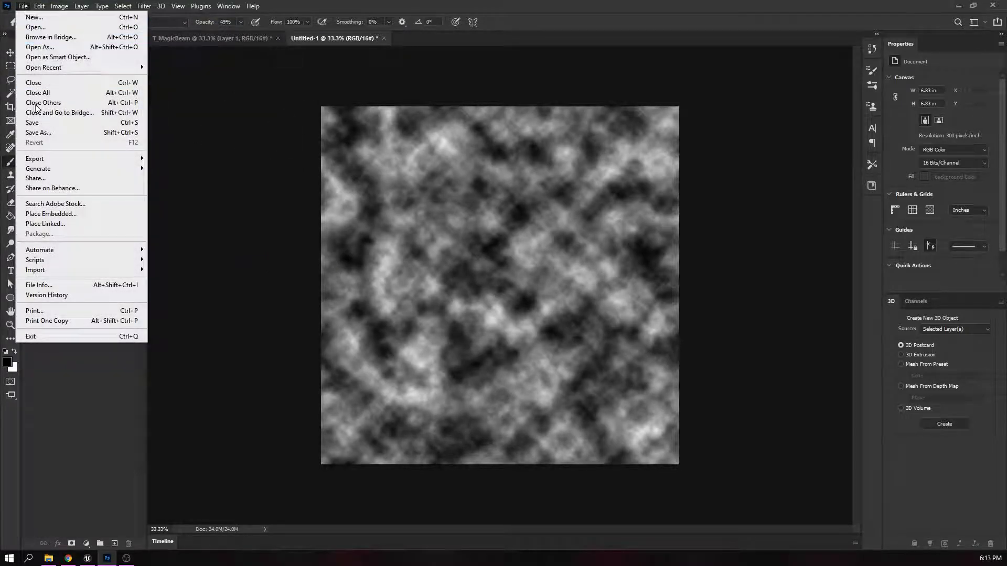
mouse_move(55, 159)
click(183, 157)
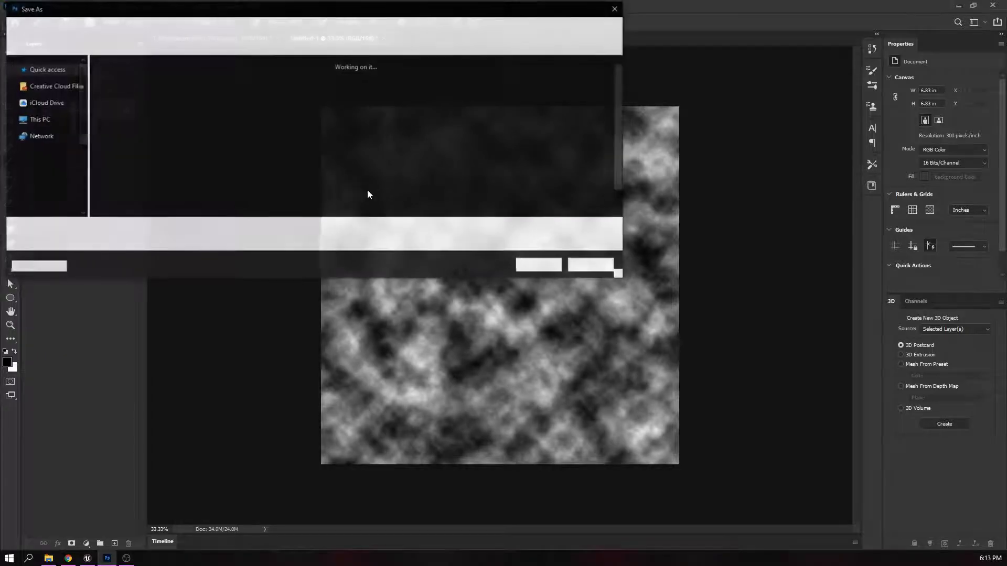
click(47, 95)
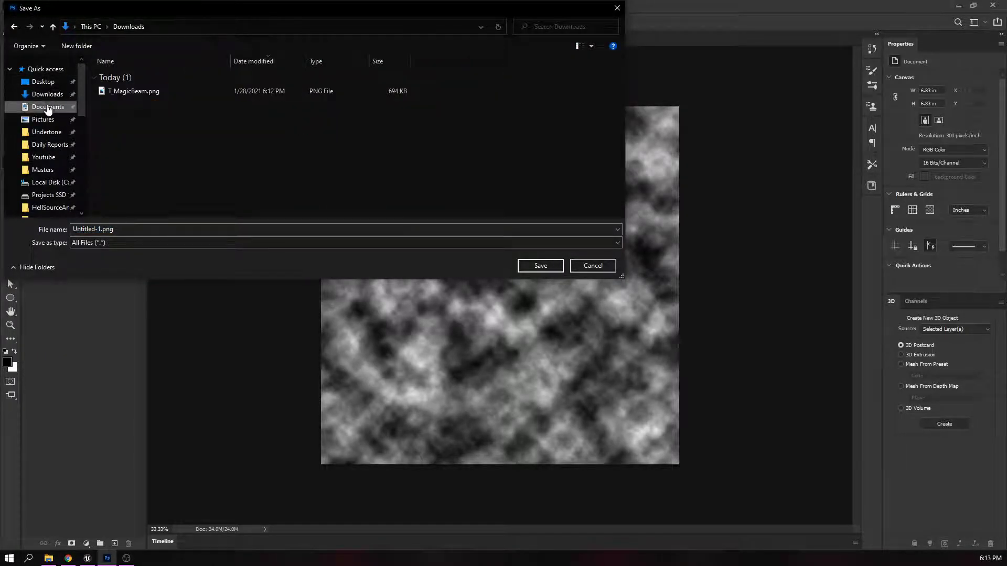
click(48, 107)
click(38, 94)
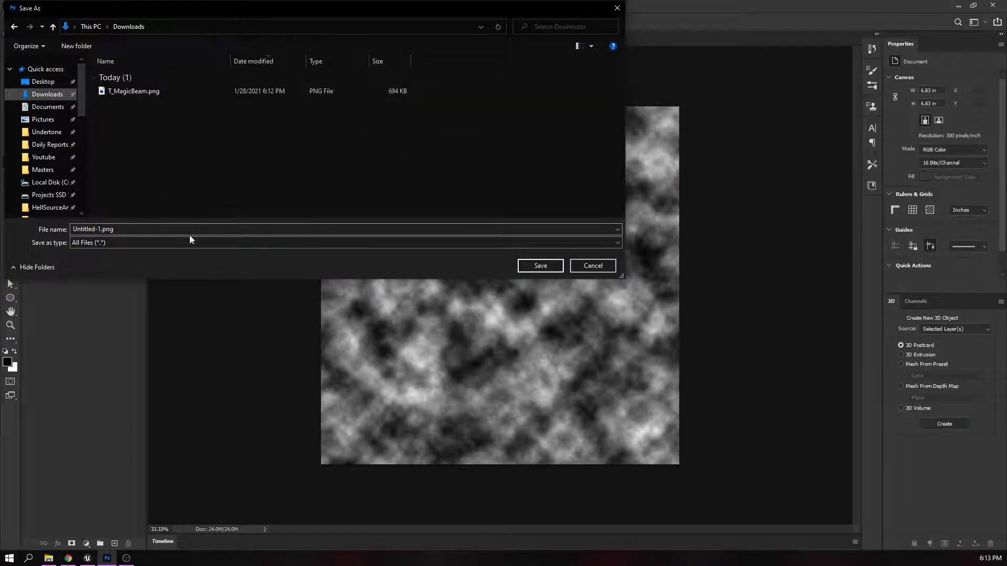
click(89, 229)
drag(101, 229, 54, 220)
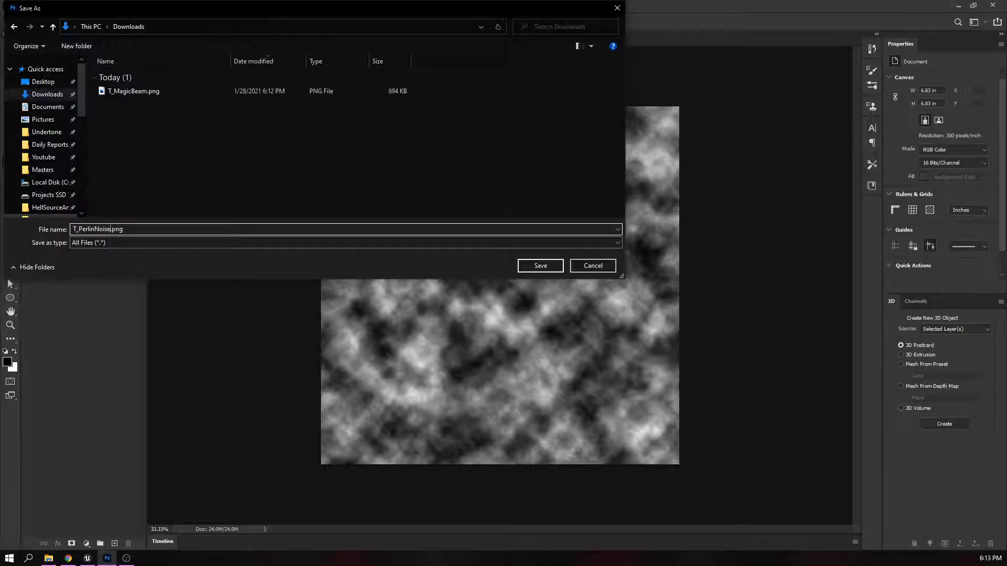
click(540, 266)
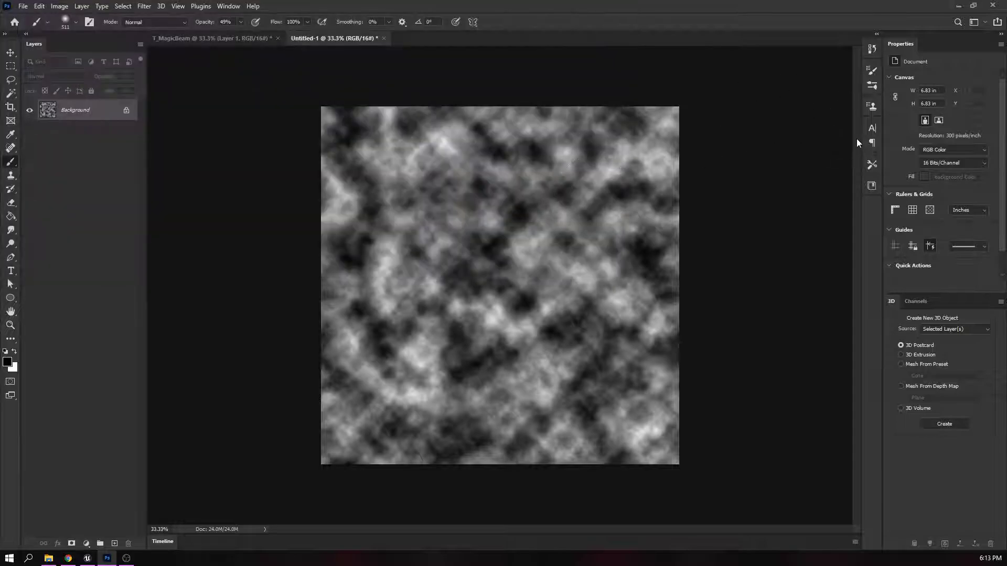
- Switch to the MagicTrails project in Unreal Editor and select the copper floor in the level
click(957, 9)
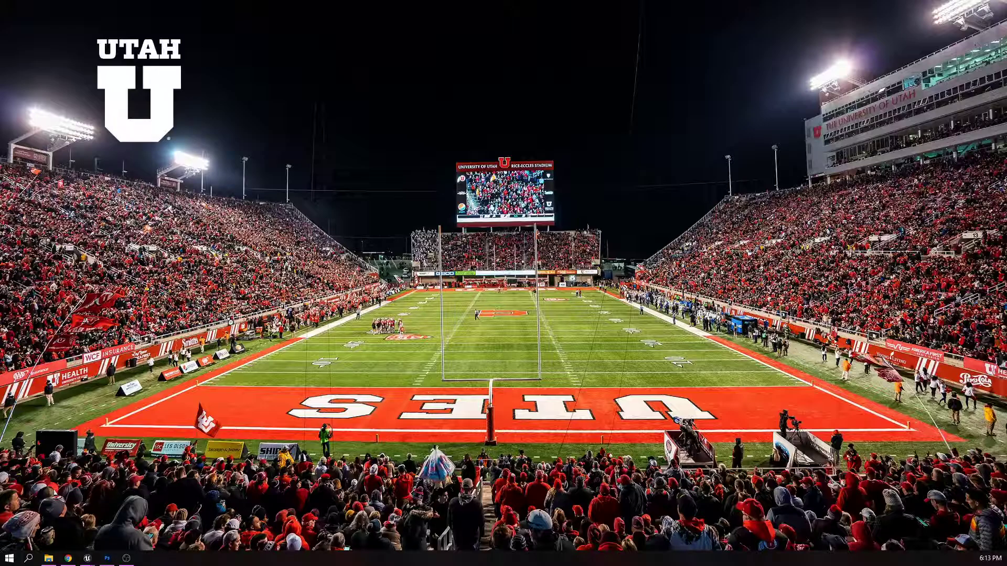
drag(0, 137, 535, 0)
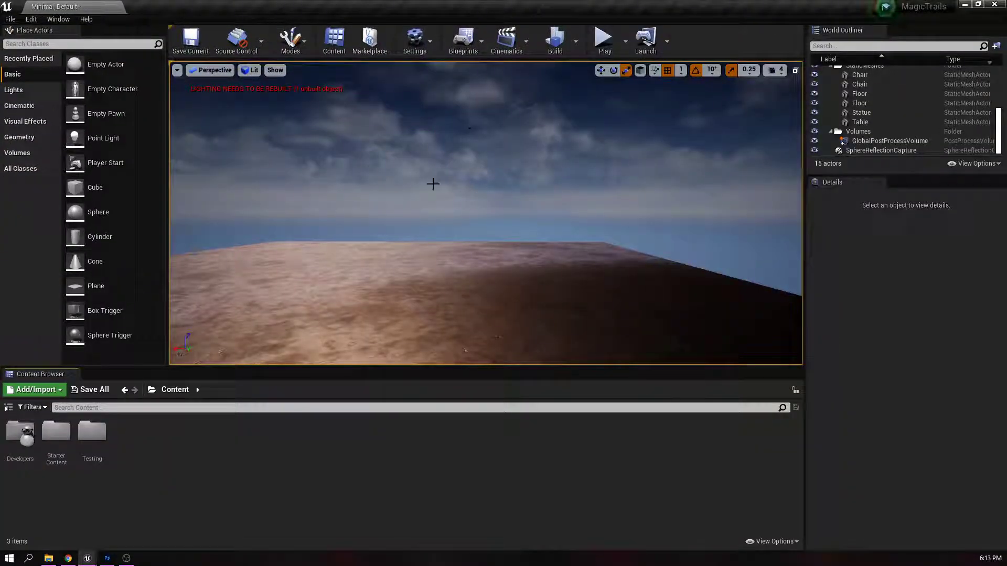
right_drag(439, 281, 412, 290)
click(367, 247)
right_drag(367, 247, 388, 257)
right_drag(681, 244, 611, 238)
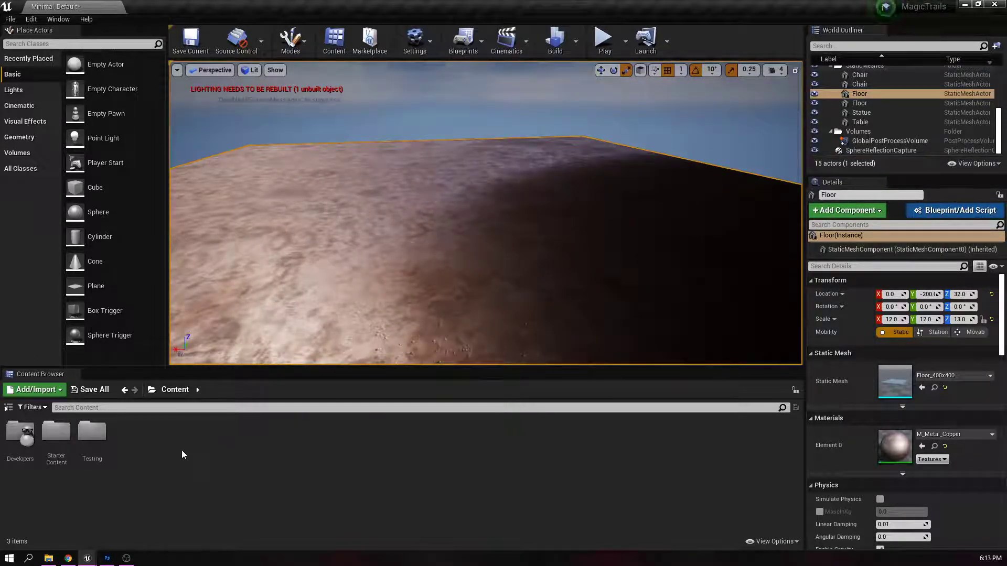
- Create a folder named MagicTrails in the project's Content folder
right_click(149, 445)
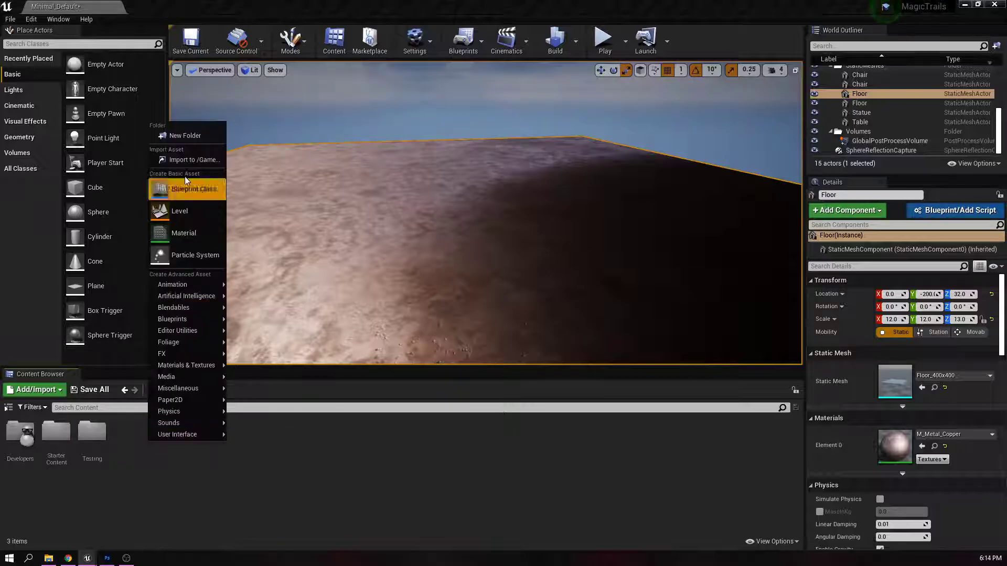
click(179, 134)
text(MagicT)
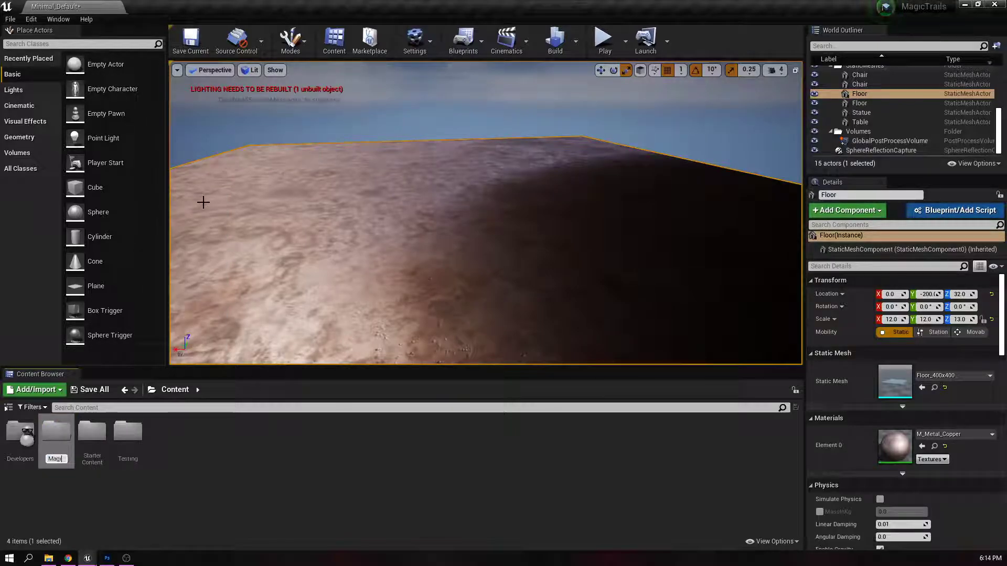
key(BackSpace)
text(Trails)
key(Return)
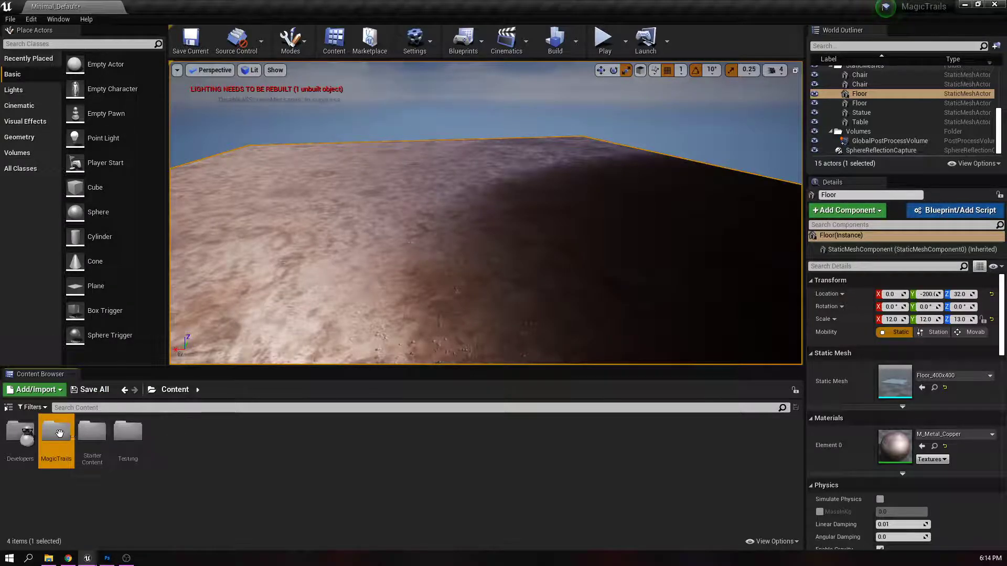
- Import T_MagicBeam.png and T_PerlinNoise.png from the Downloads folder into the MagicTrails folder
double_click(59, 436)
drag(0, 103, 591, 103)
click(453, 180)
shift+click(454, 191)
drag(450, 180, 136, 476)
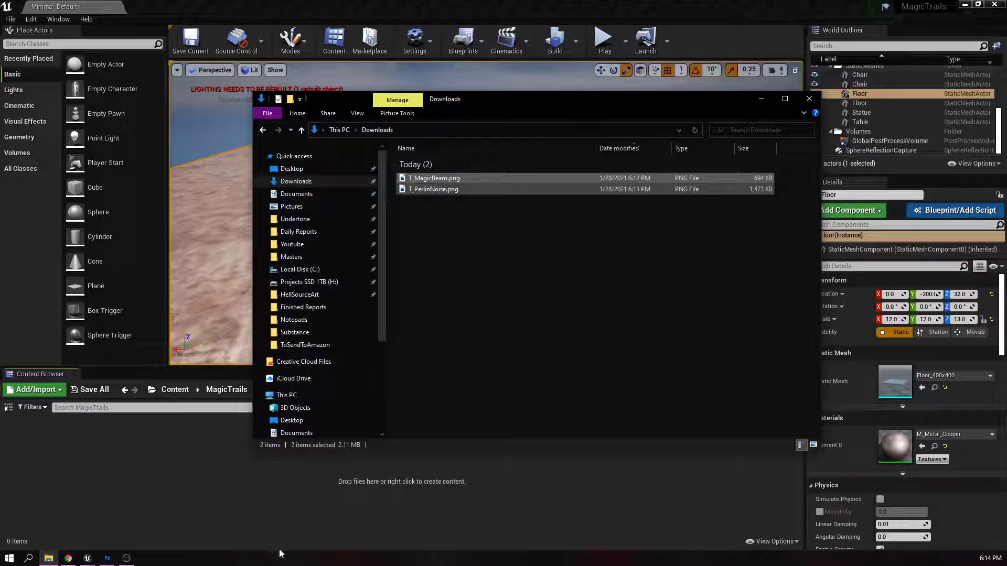
click(149, 446)
click(22, 439)
click(60, 456)
click(189, 484)
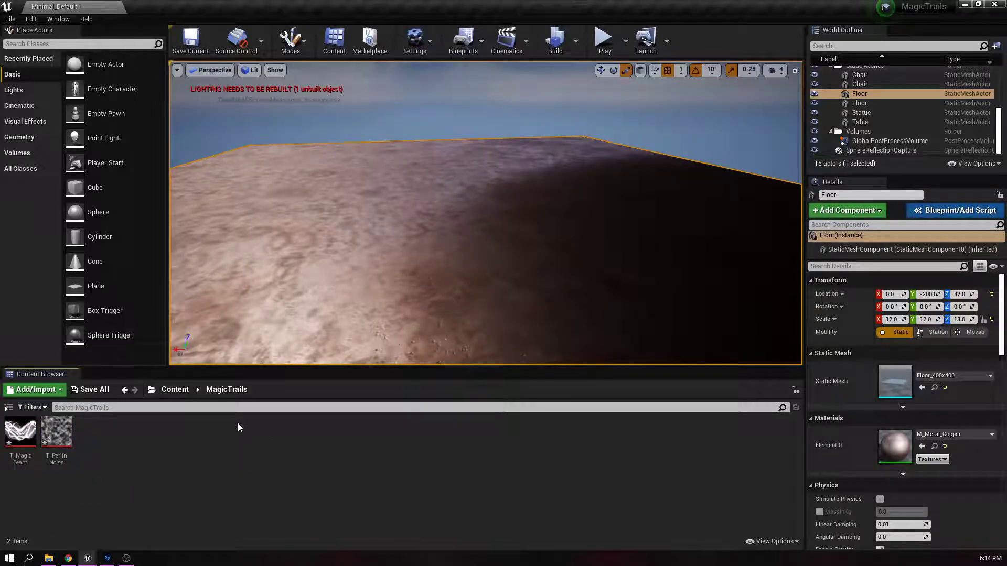
- Create a material named M_MagicTrails in the MagicTrails folder
right_click(144, 446)
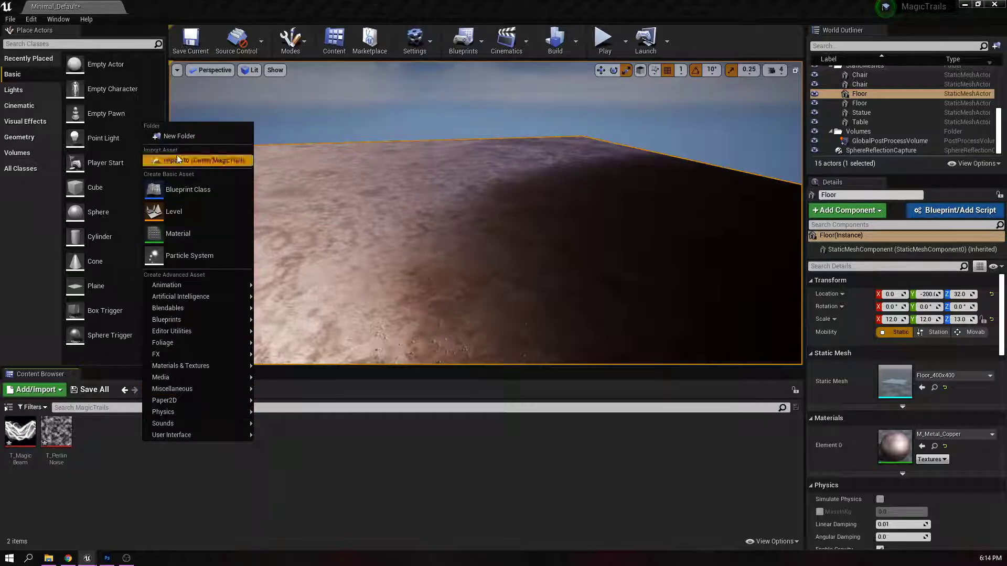
click(193, 232)
text(M)
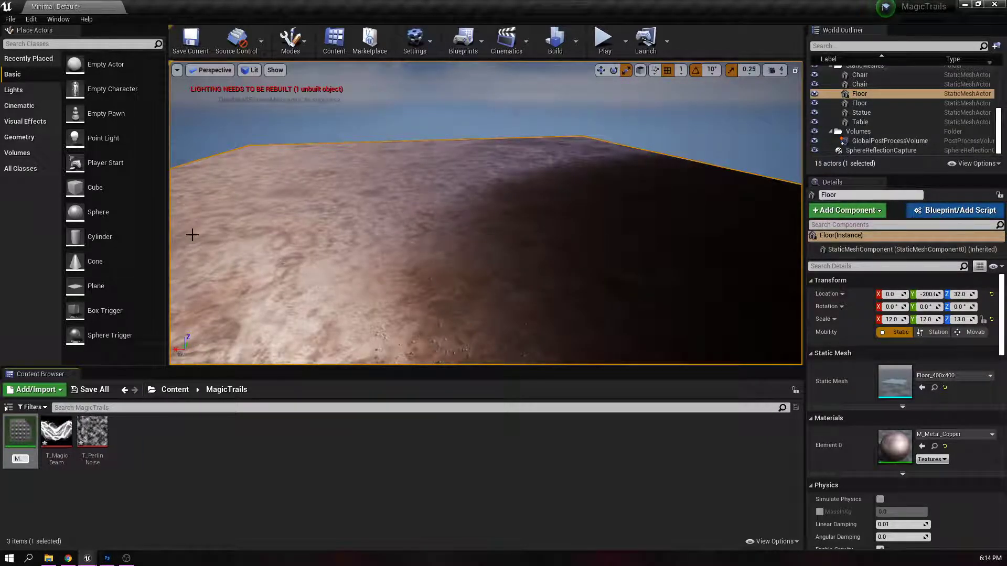
text(_MagicTrails)
key(Return)
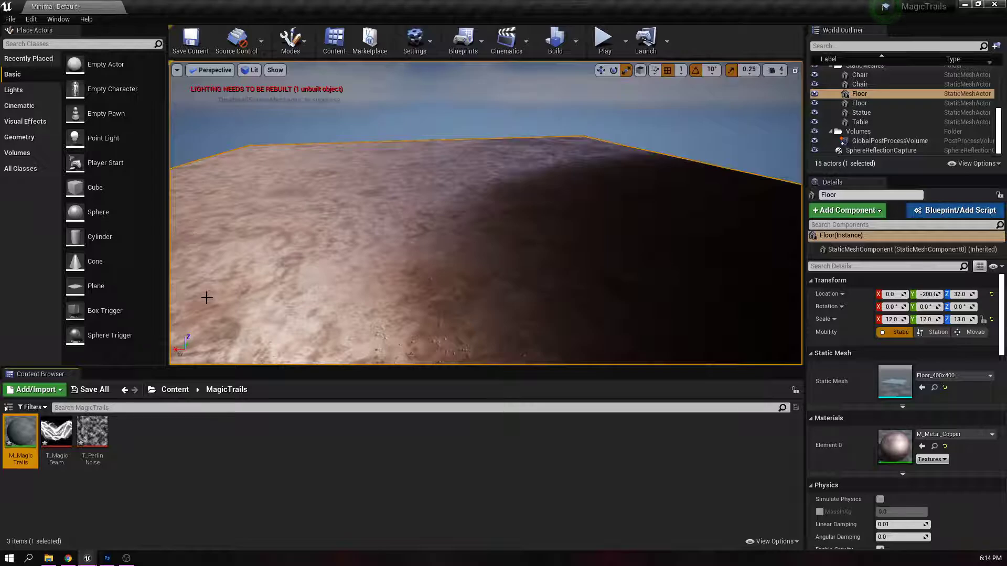
- Create a particle system named P_MagicTrails in the MagicTrails folder
right_click(152, 456)
click(197, 264)
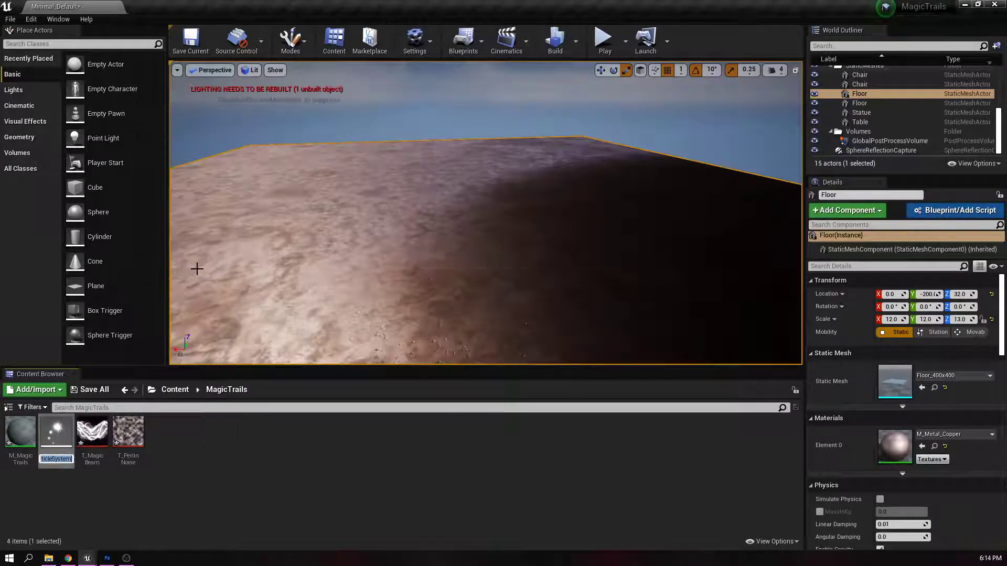
text(P)
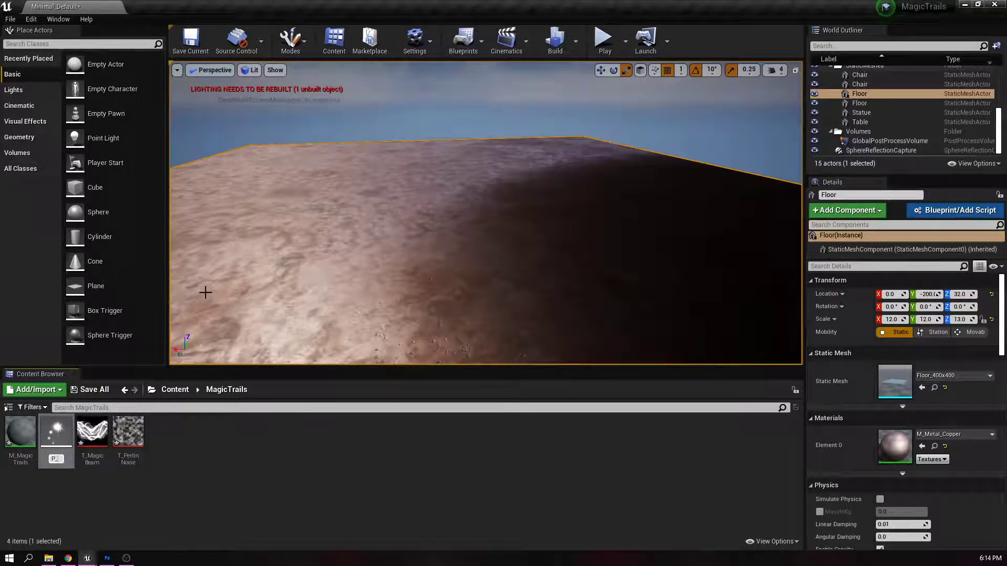
text(_Magictrails)
key(Left)
key(Return)
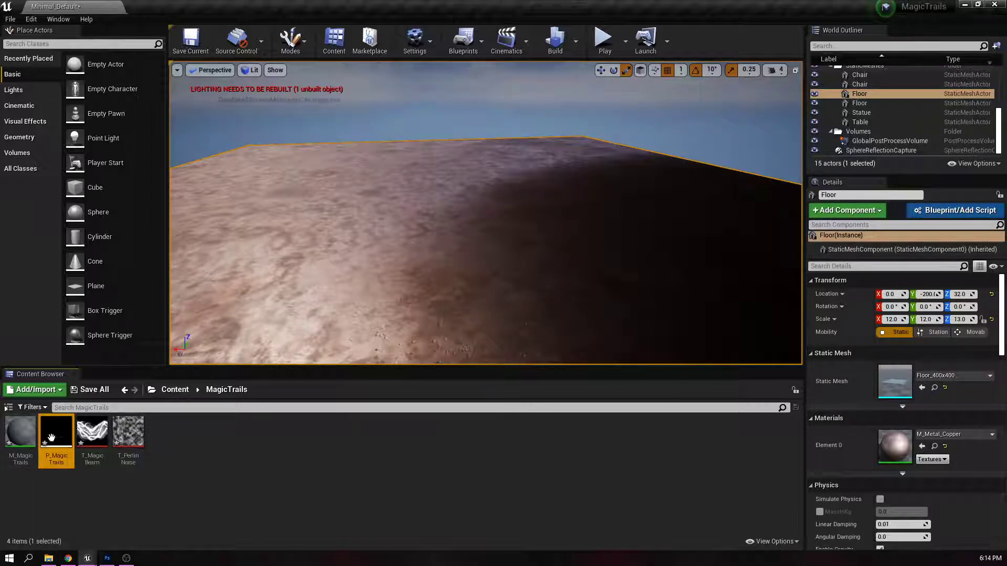
- Open the M_MagicTrails material, detach its editor into a floating window and enlarge that window over the level editor
click(30, 433)
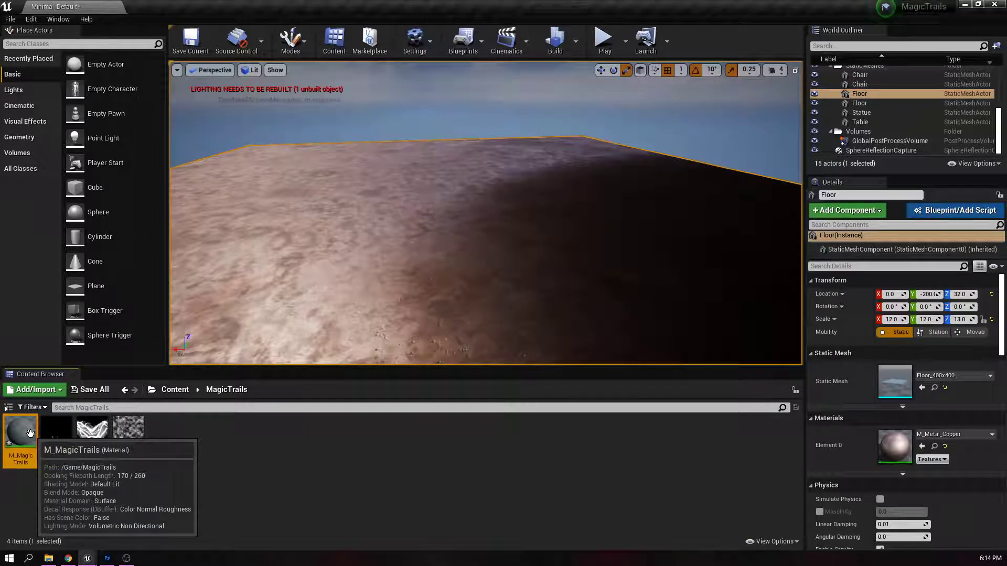
double_click(30, 433)
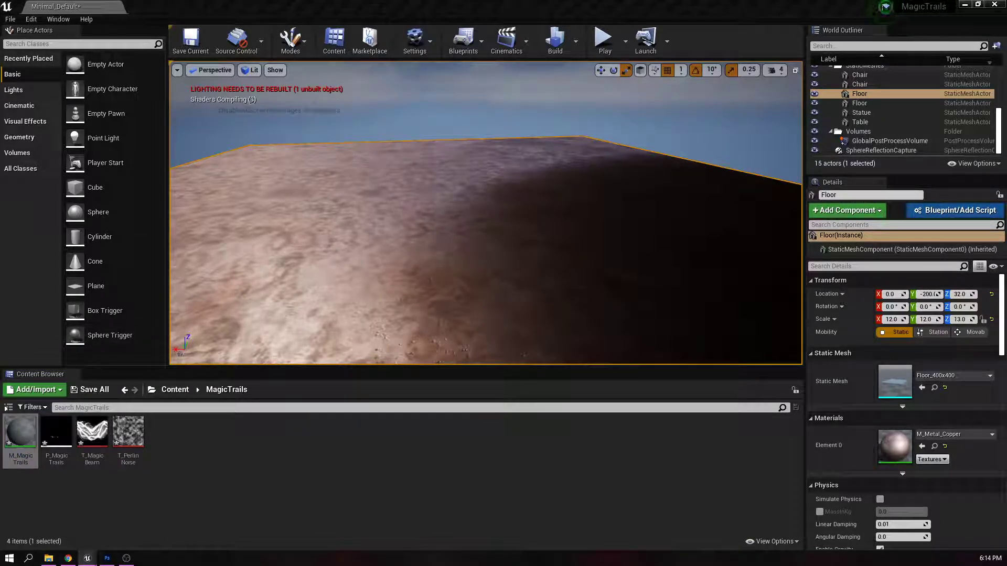
drag(0, 57, 162, 9)
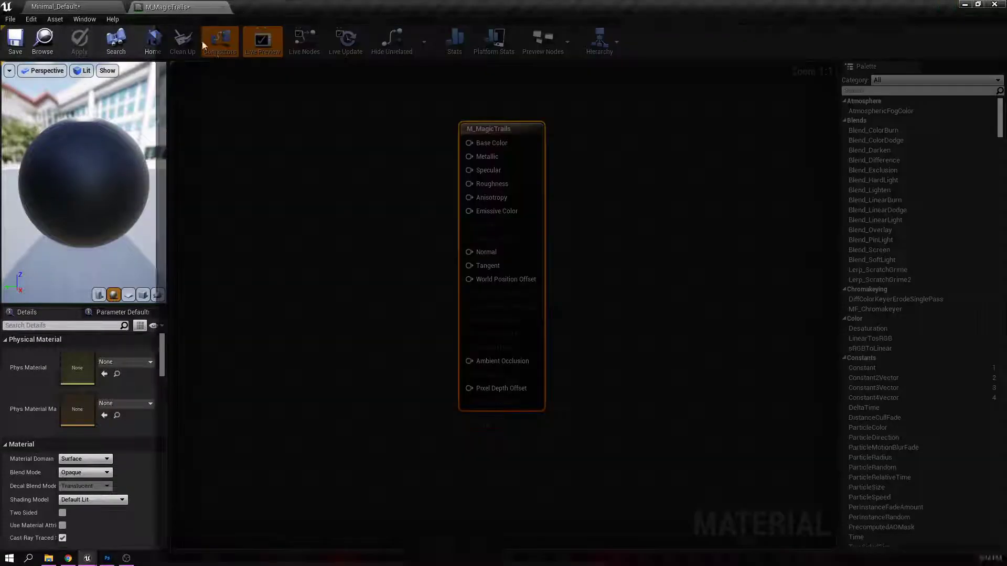
drag(205, 46, 281, 27)
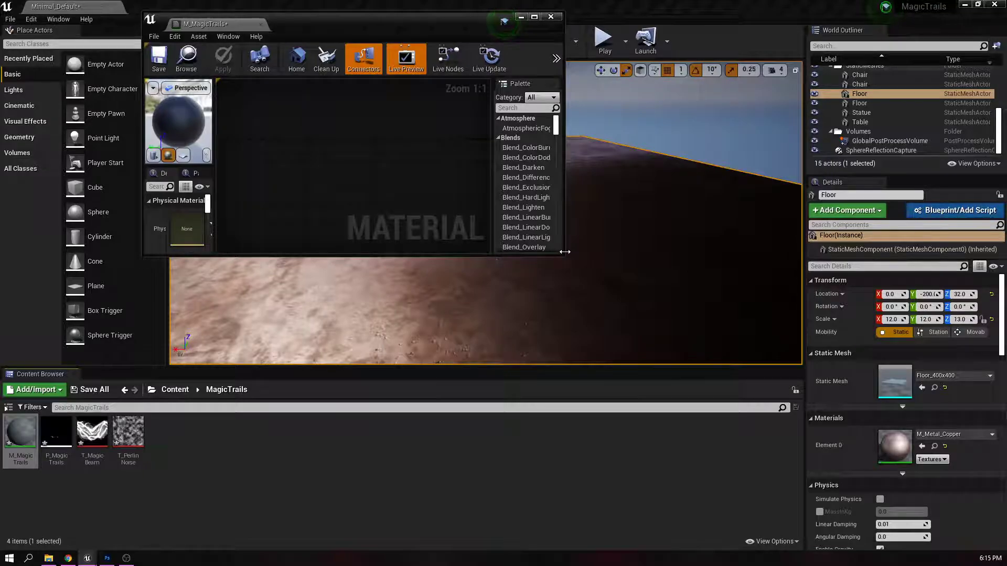
drag(561, 256, 882, 499)
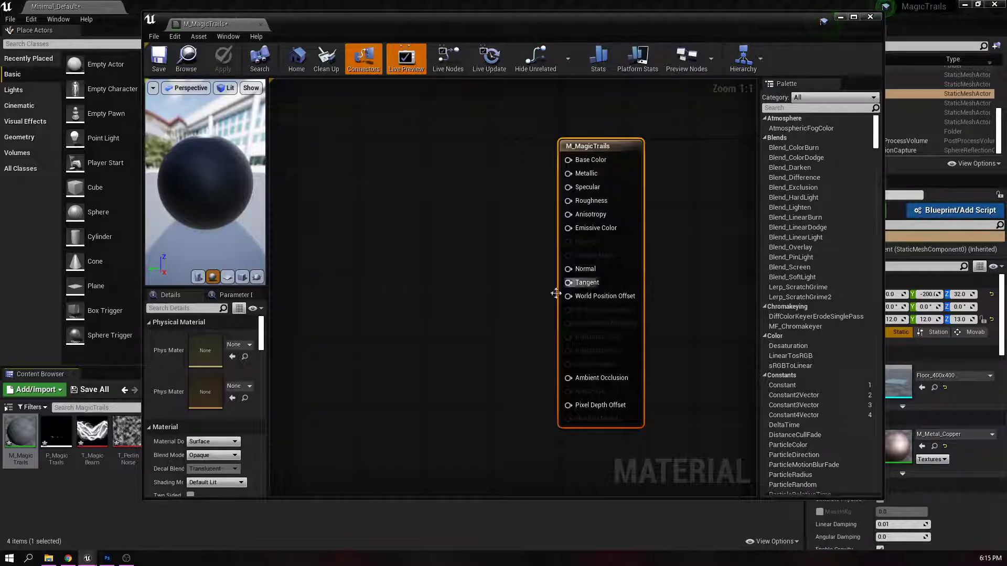
mouse_move(234, 198)
mouse_down()
mouse_move(244, 204)
mouse_move(219, 189)
mouse_up()
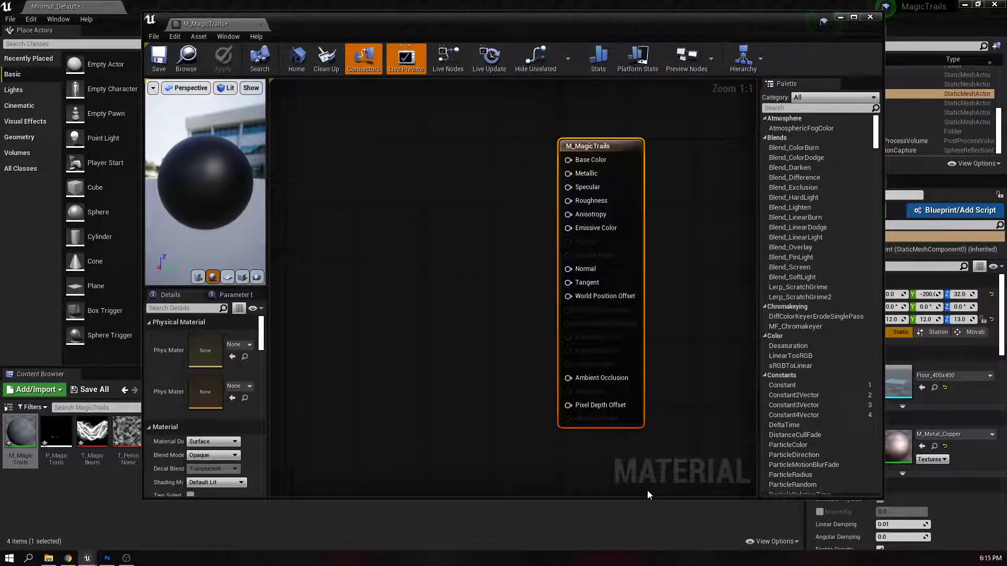
drag(648, 498, 649, 519)
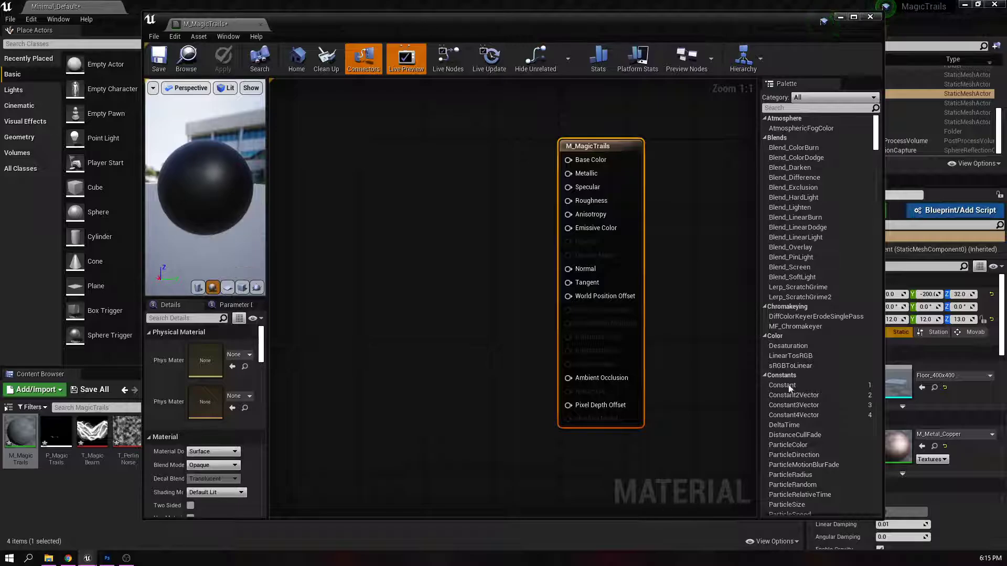
- Widen the material editor window, set the material's Blend Mode to Translucent and enable Two Sided
drag(884, 275, 955, 267)
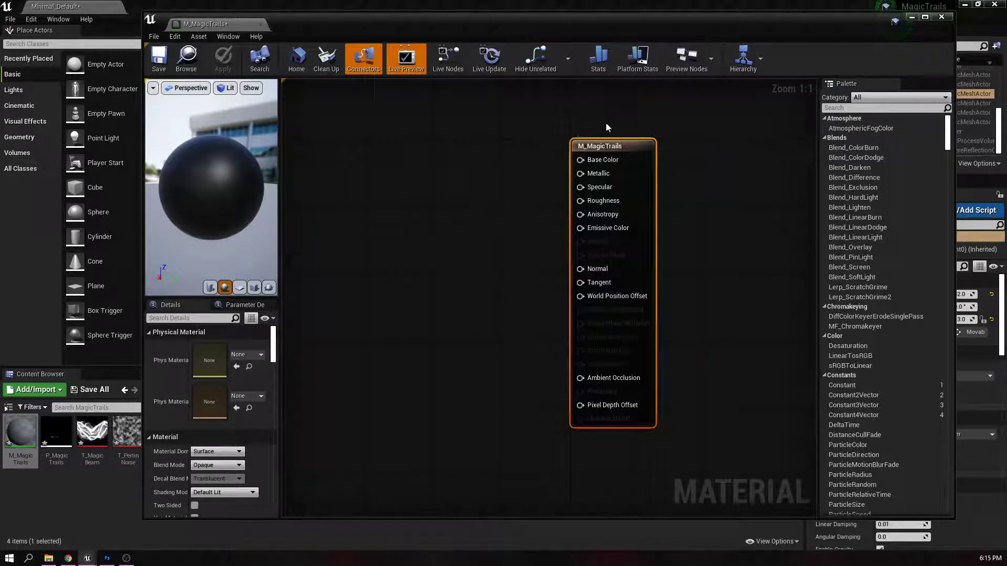
scroll(251, 432, down, 3)
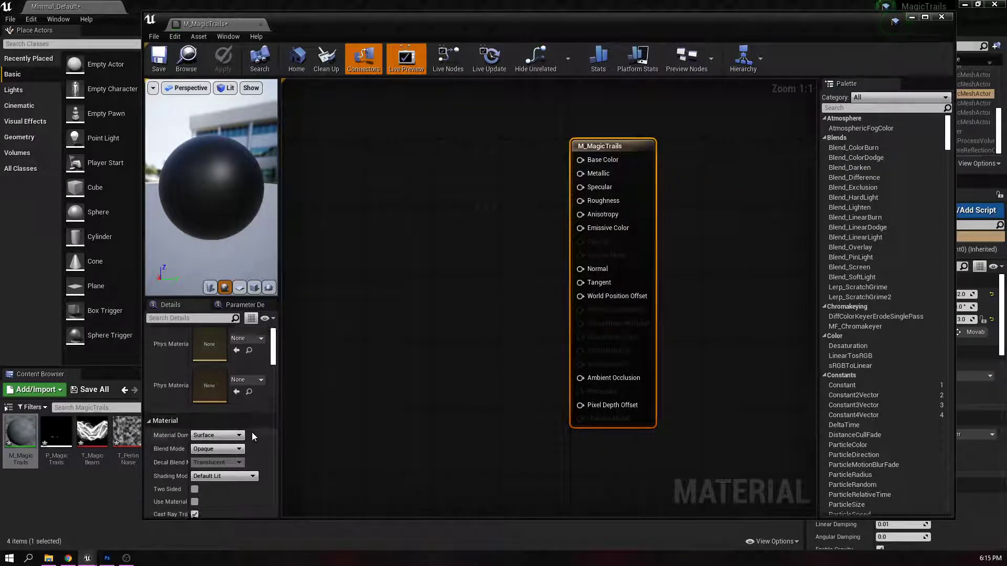
click(223, 415)
click(213, 437)
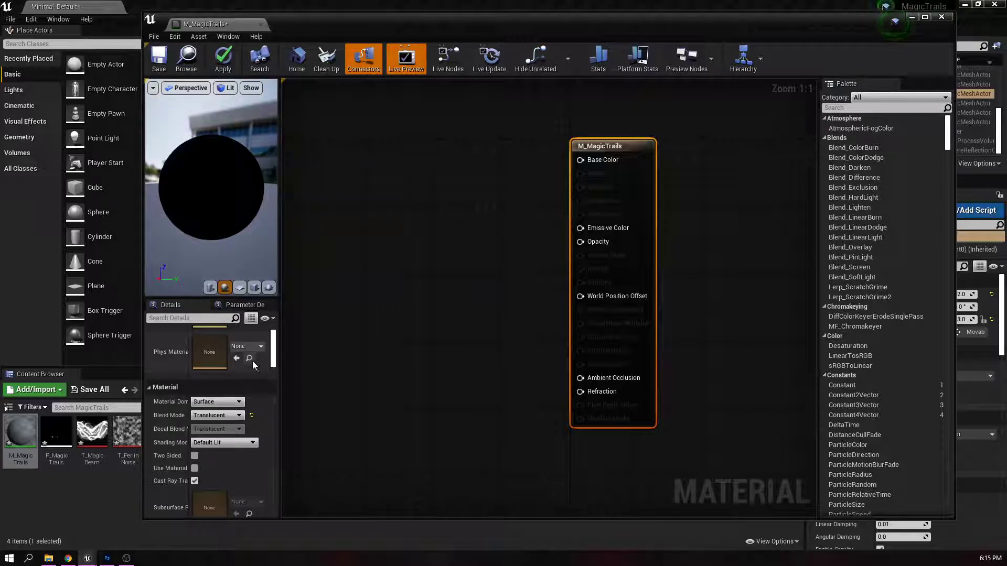
click(195, 455)
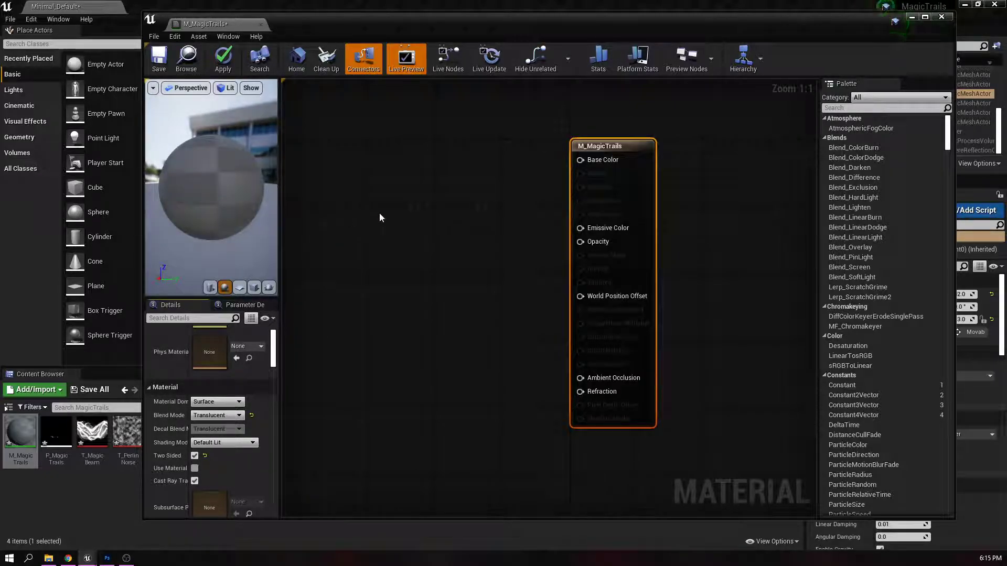
- Apply the changes to M_MagicTrails and save the material
click(223, 58)
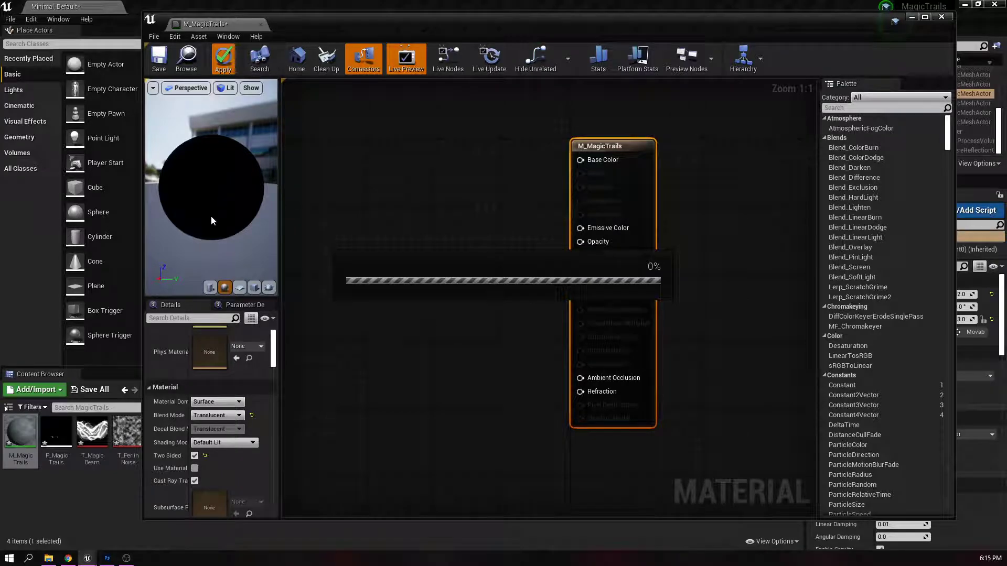
drag(213, 194, 239, 196)
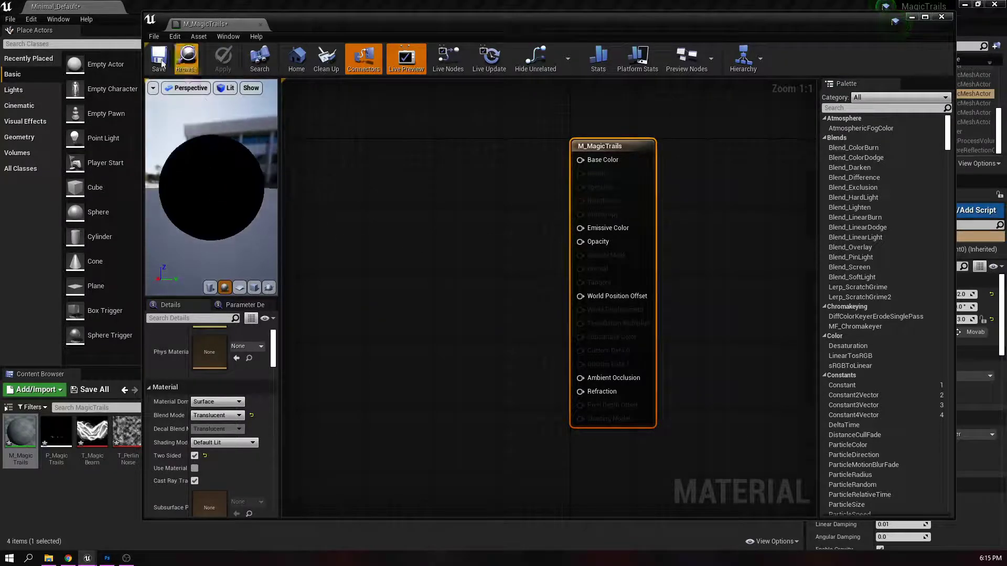
key(ctrl+s)
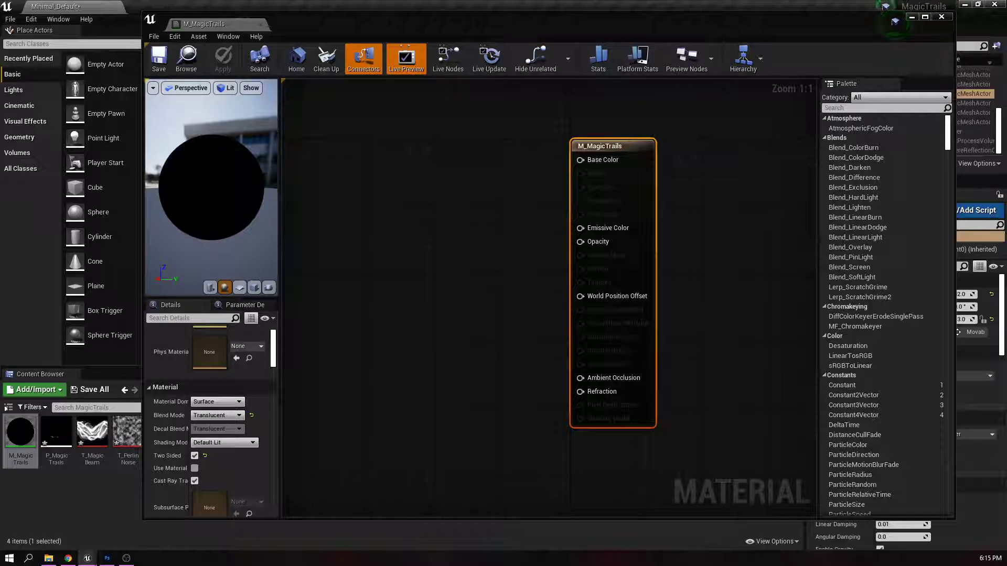
- Add two Constant3Vector nodes, one above the other, in empty graph space beside the M_MagicTrails result node
right_drag(326, 305, 458, 336)
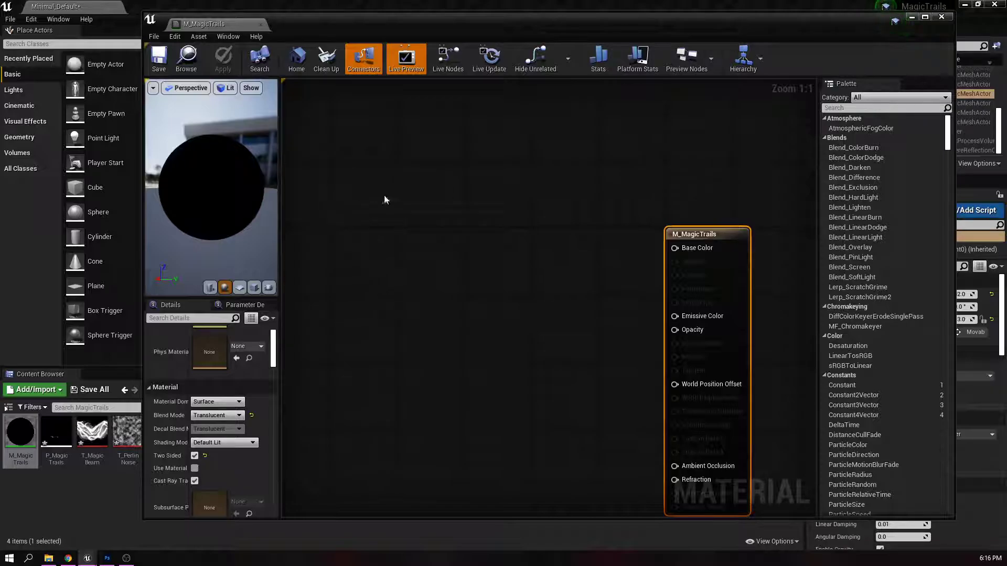
right_drag(390, 200, 487, 216)
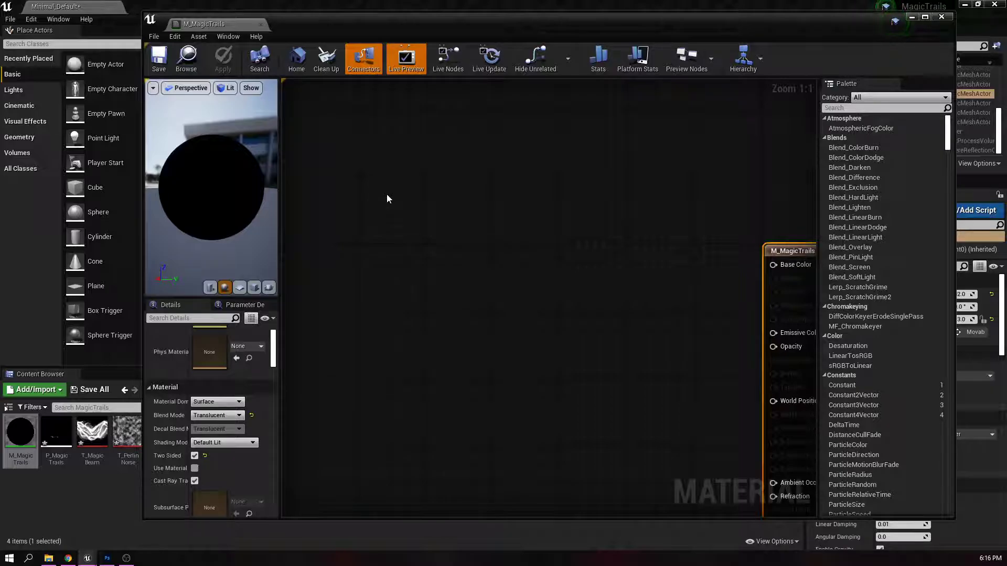
click(353, 166)
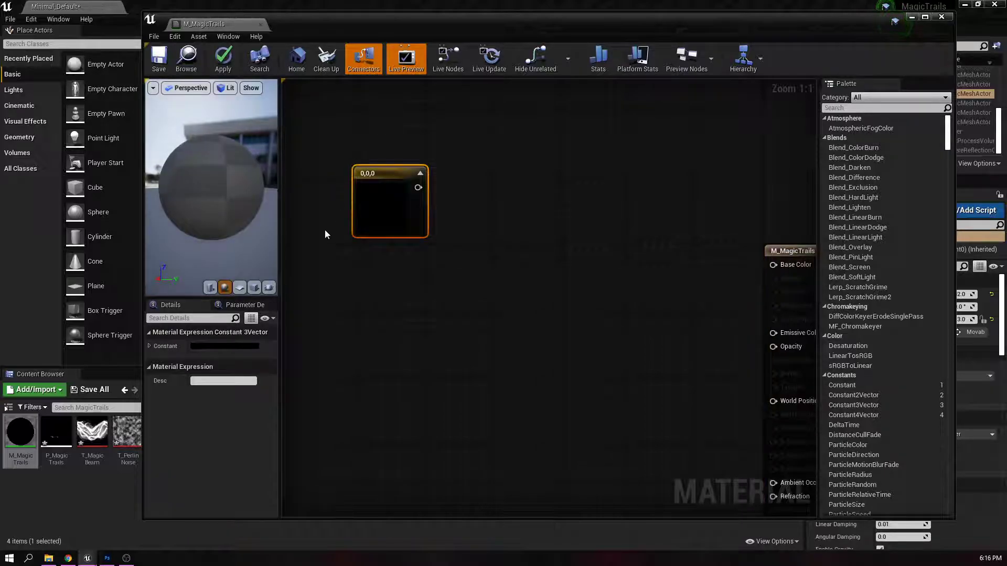
click(352, 269)
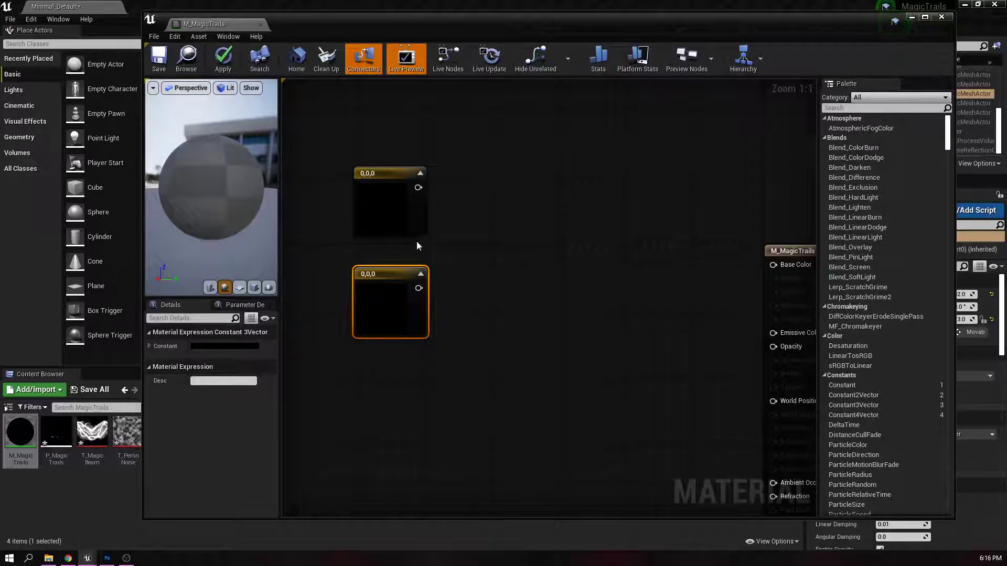
- Convert the upper Constant3Vector node to a parameter named Color1
right_drag(458, 200, 537, 220)
click(535, 220)
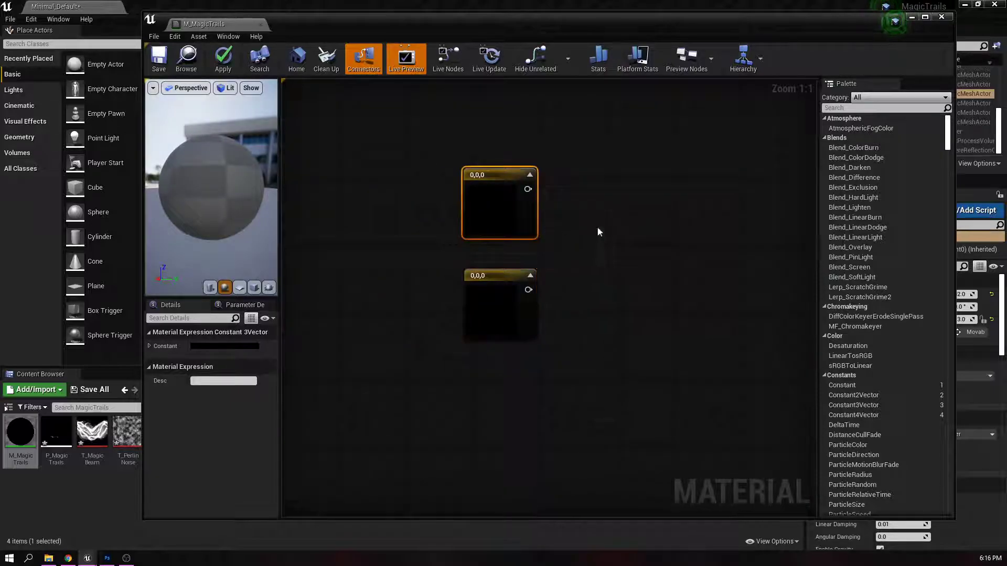
right_click(508, 182)
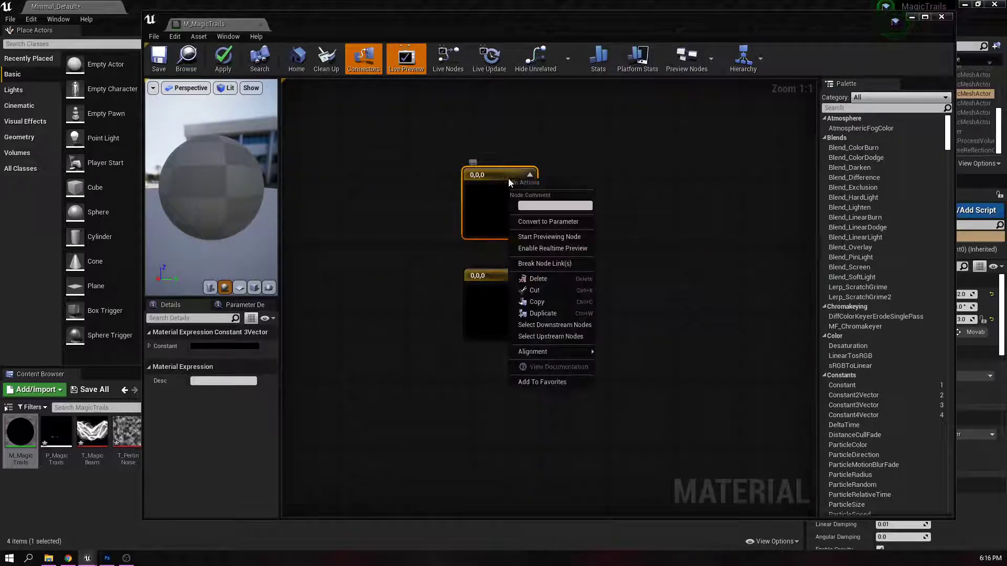
click(560, 224)
text(Co)
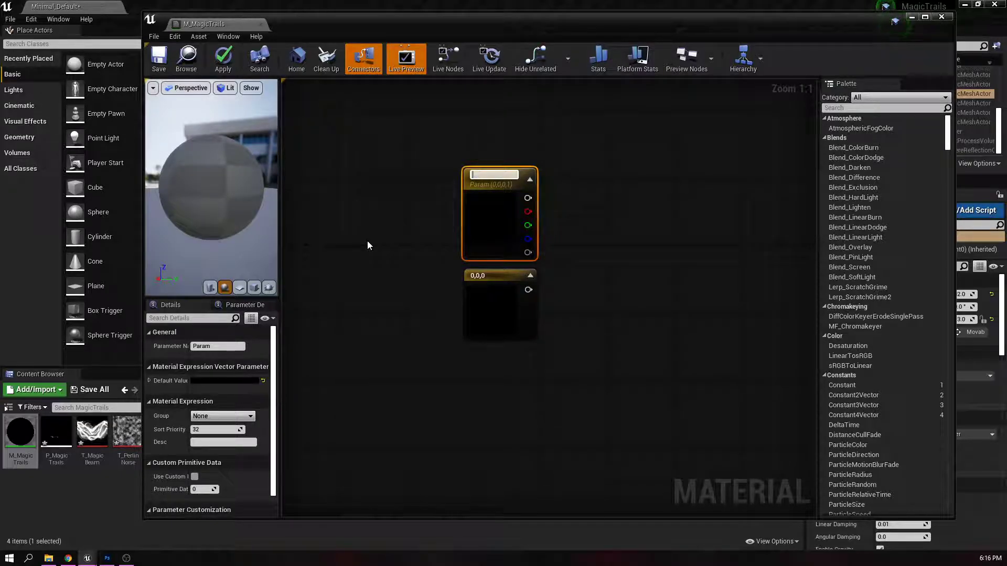
text(lor1)
key(Return)
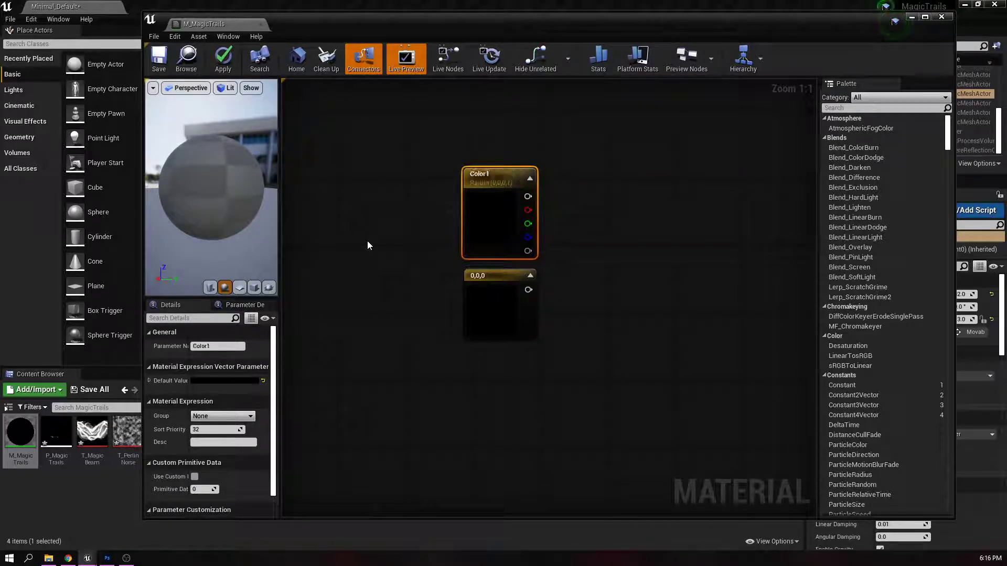
- Convert the lower Constant3Vector node to a parameter named Color2
click(484, 275)
right_click(483, 275)
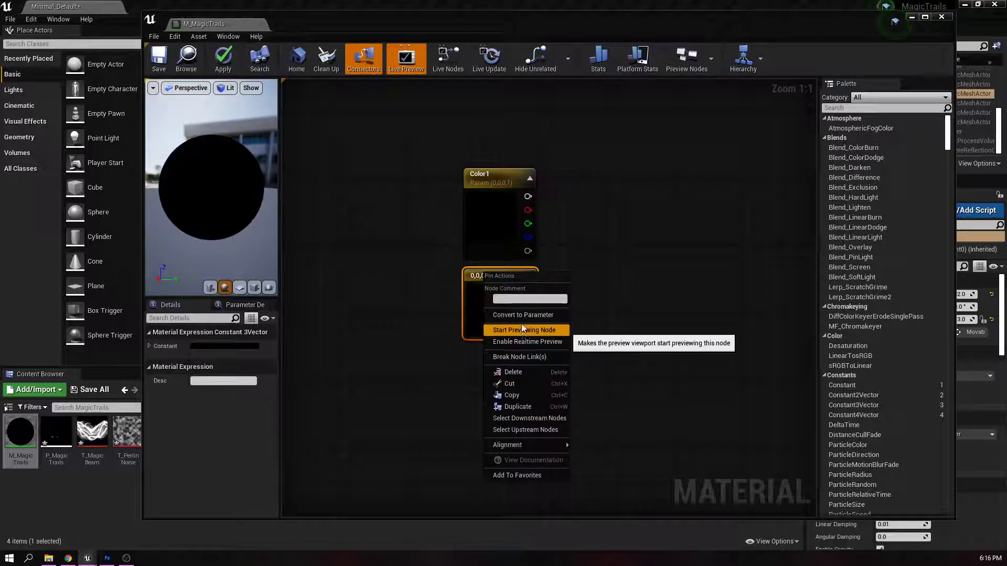
click(521, 314)
text(Color2)
key(Return)
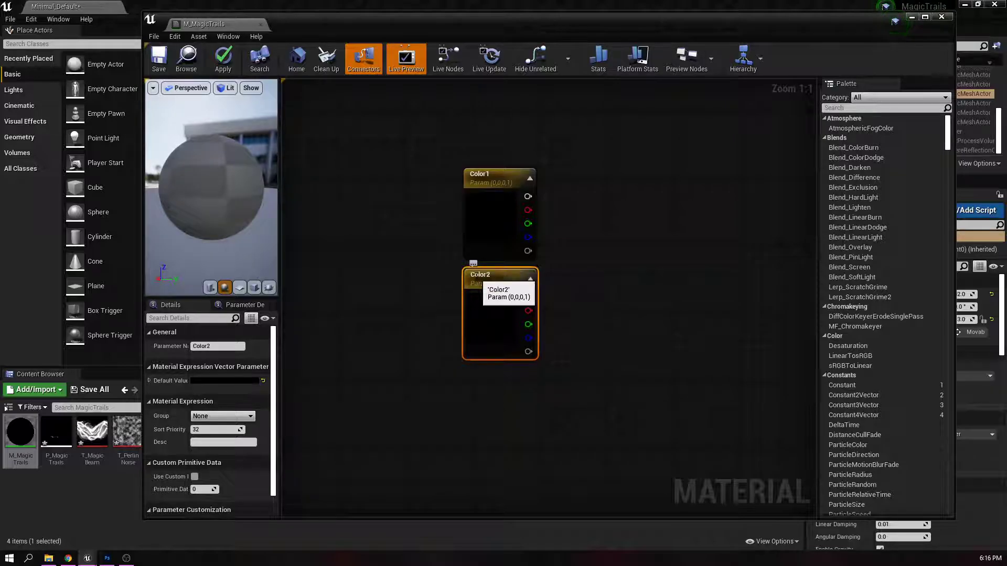
- Set the default value of the Color1 parameter to pure red (1, 0, 0)
click(481, 205)
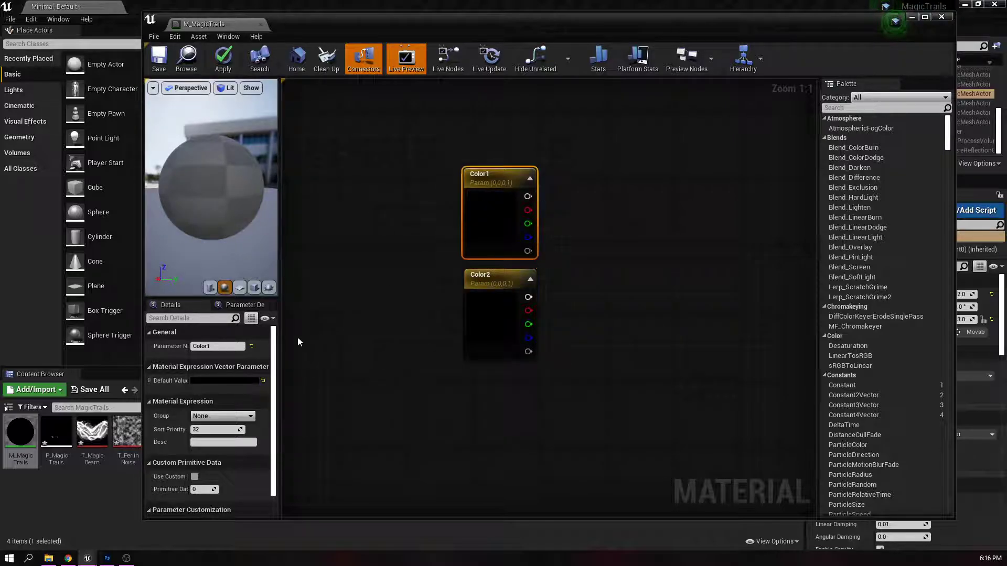
click(227, 380)
drag(278, 367, 376, 297)
click(389, 522)
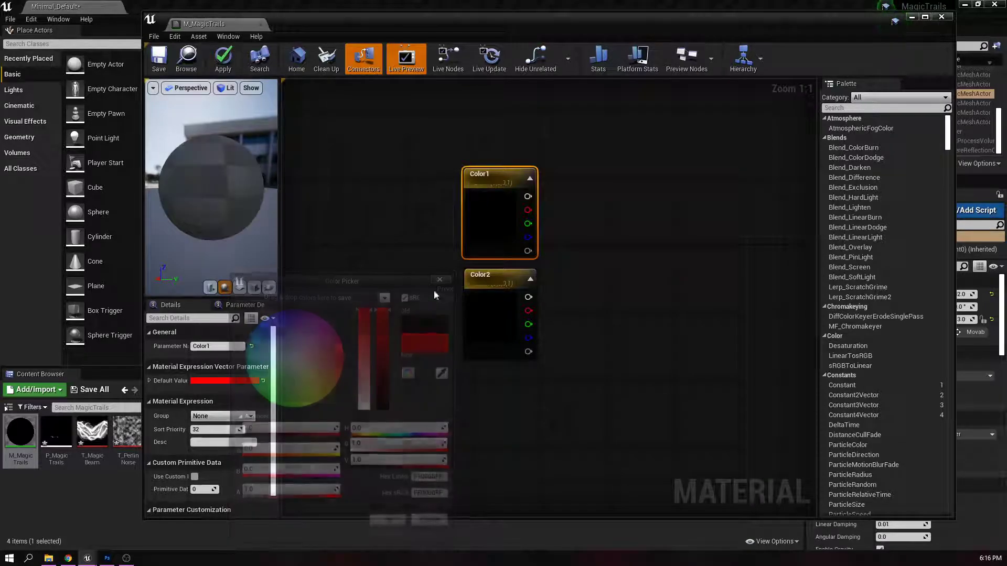
- Add a LinearInterpolate node beside the two color parameters
right_drag(624, 319, 514, 305)
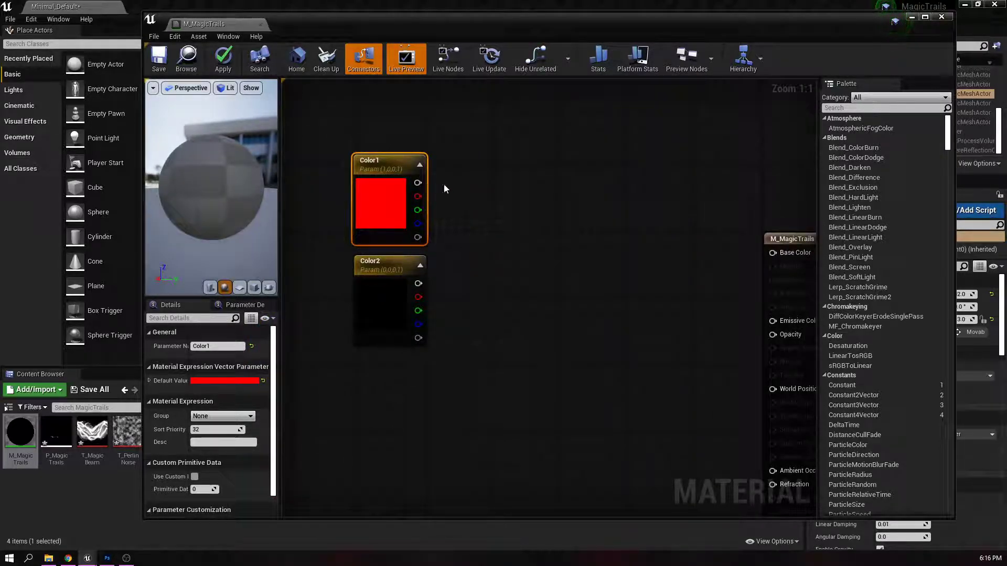
right_click(468, 227)
text(lerp)
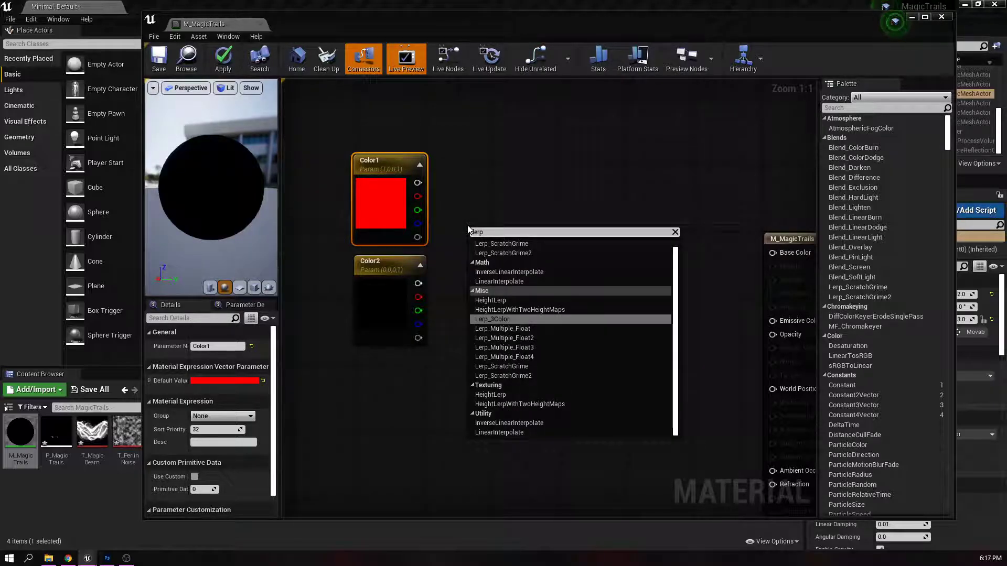
click(495, 282)
drag(487, 232, 505, 221)
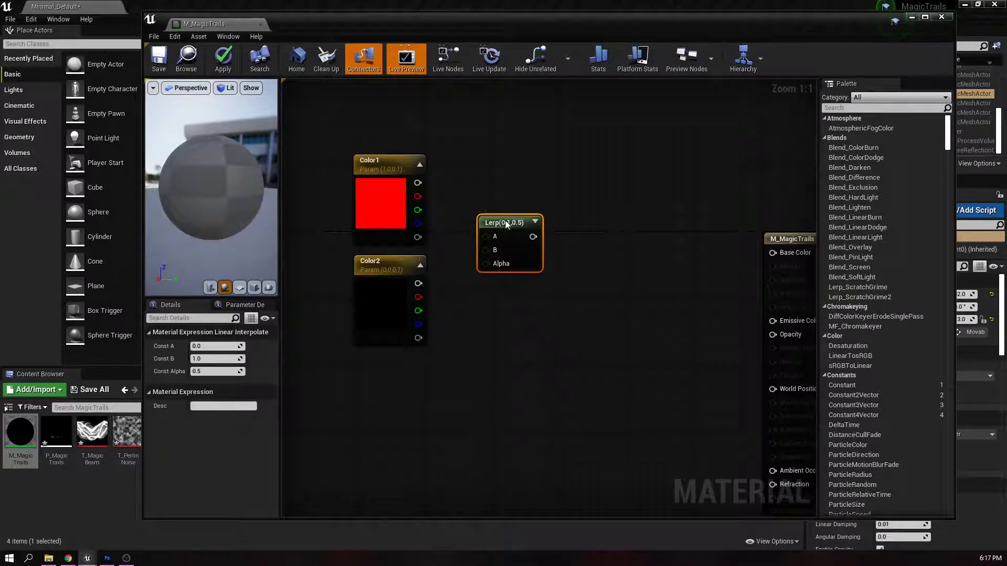
- Connect Color1 to the Lerp's A input and Color2 to its B input, and straighten the Color1 connection
drag(418, 145, 494, 266)
right_drag(514, 206, 576, 286)
click(511, 255)
drag(480, 263, 549, 317)
drag(480, 363, 568, 254)
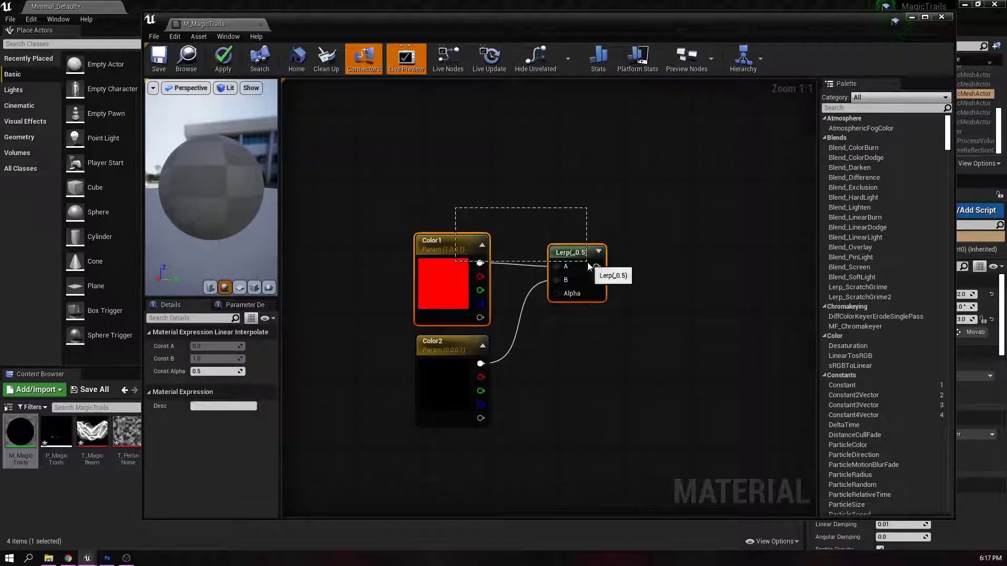
key(q)
right_drag(583, 385, 583, 320)
click(583, 320)
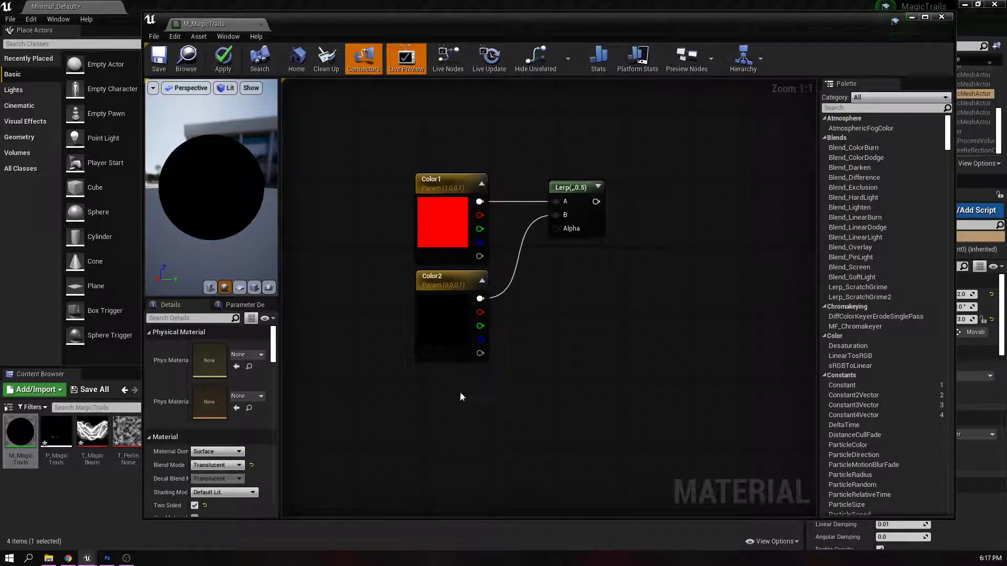
- Add a TextureCoordinate node below the Color2 parameter
right_click(439, 407)
text(tex)
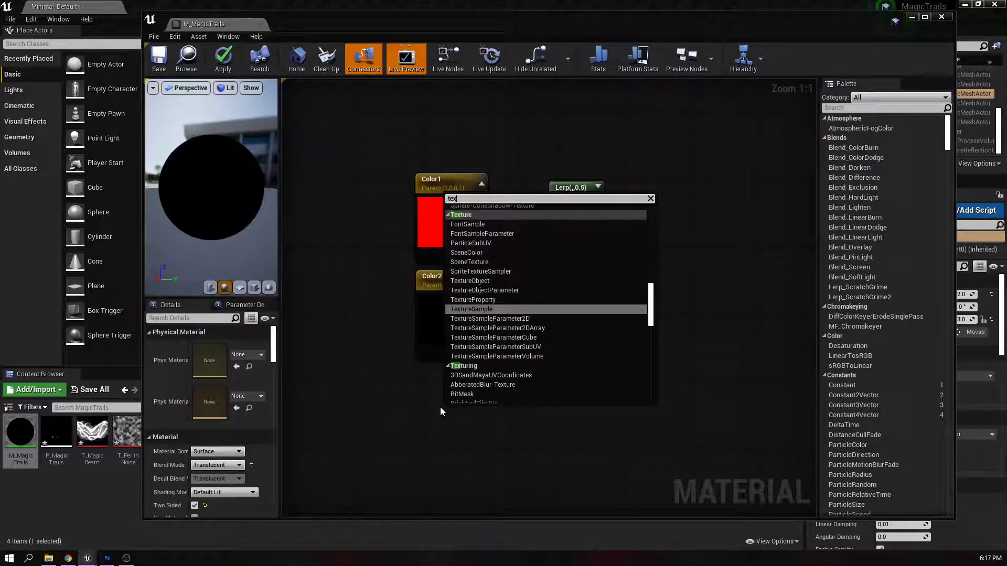
text(tur)
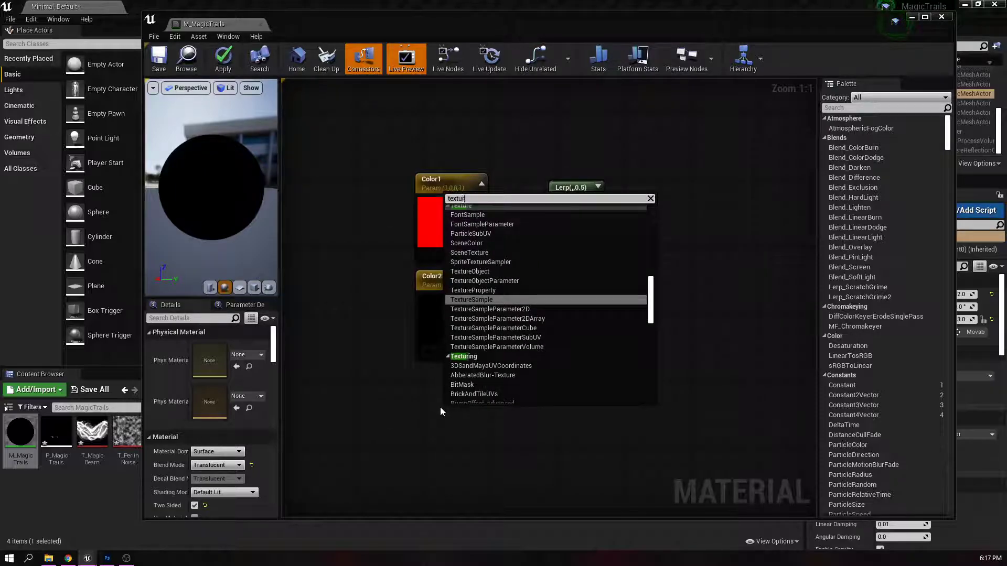
text(ecoo)
key(Return)
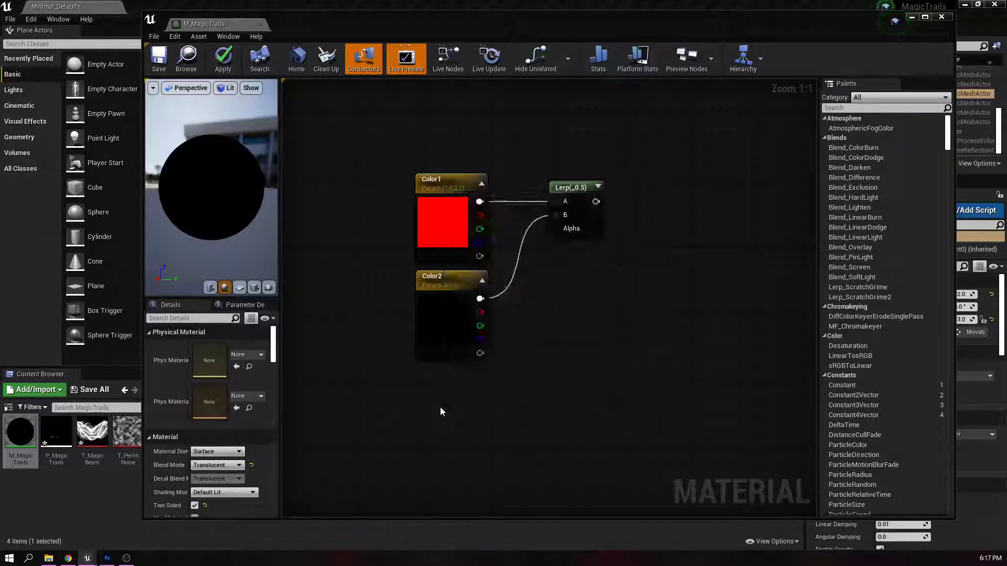
- Add a ComponentMask fed by the TexCoord node, align it beside that node and limit it to the R channel
mouse_move(468, 422)
mouse_down()
mouse_move(405, 406)
mouse_move(459, 410)
mouse_up()
text(comp)
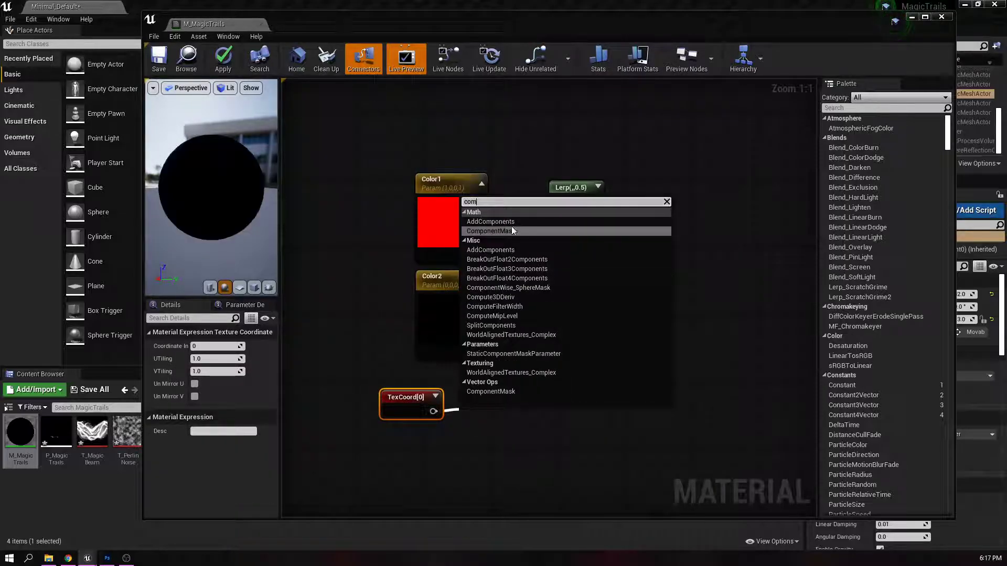
click(512, 230)
drag(489, 416, 492, 396)
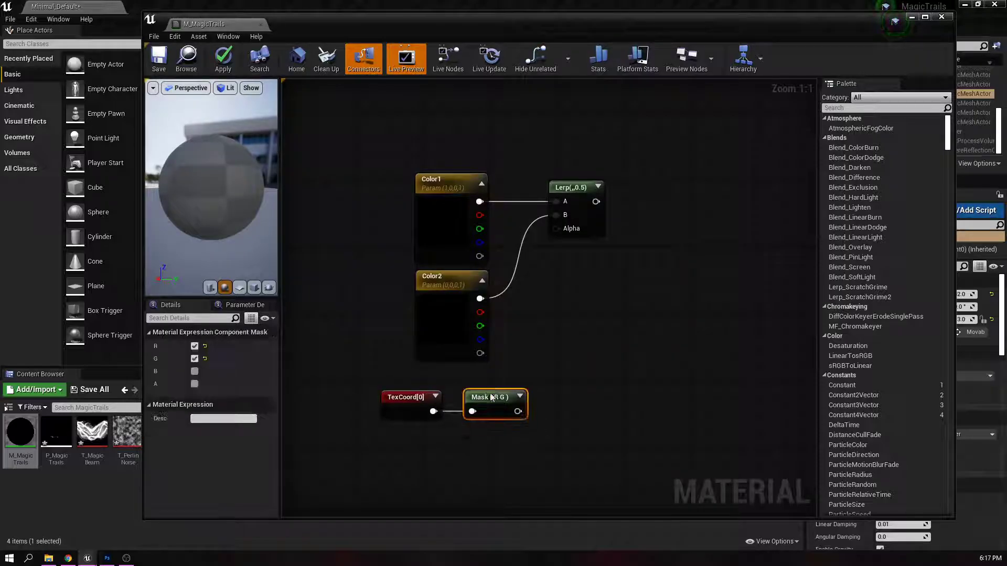
click(195, 359)
- Preview the Mask (R) node on a plane mesh and rotate the preview to face its gradient
right_click(470, 403)
click(504, 243)
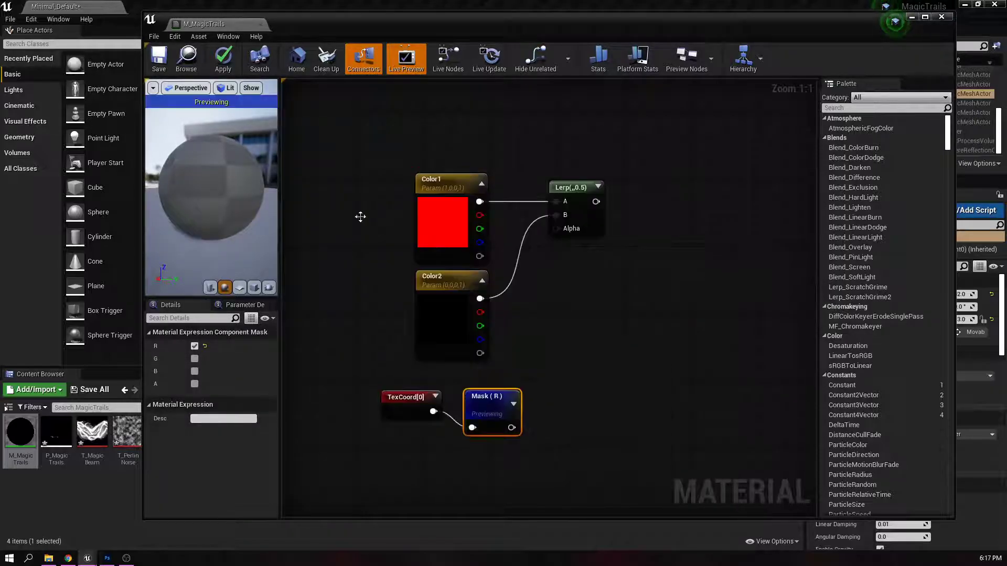
click(240, 287)
drag(216, 223, 357, 220)
drag(187, 213, 241, 214)
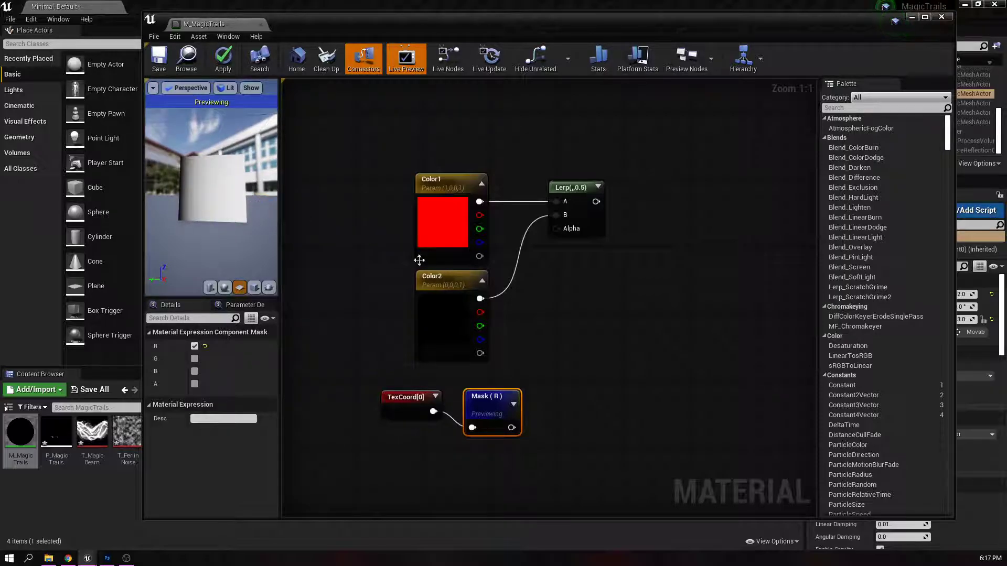
- Connect the Mask (R) output to the Lerp's Alpha input and preview the Lerp node on the plane
drag(511, 426, 557, 228)
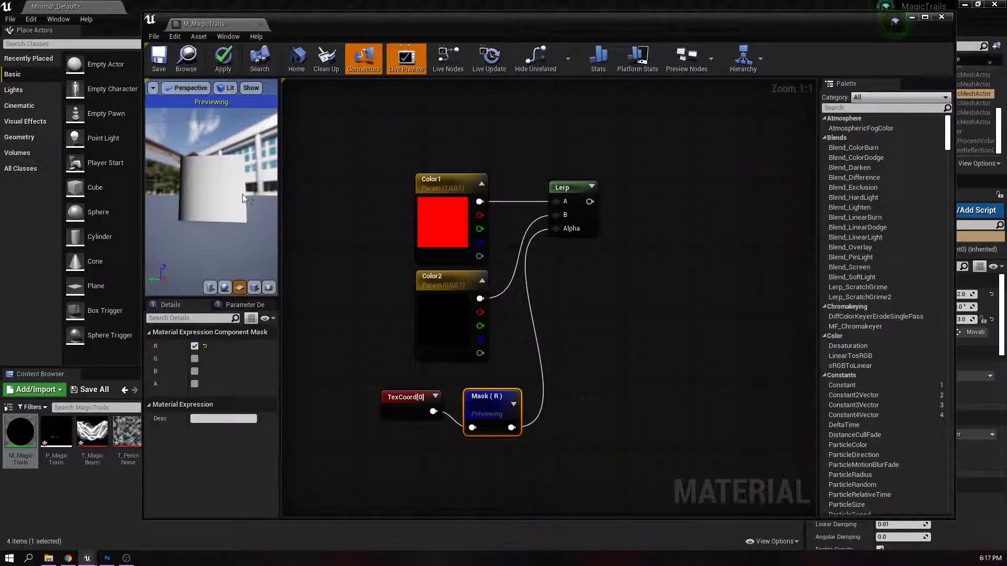
right_click(565, 187)
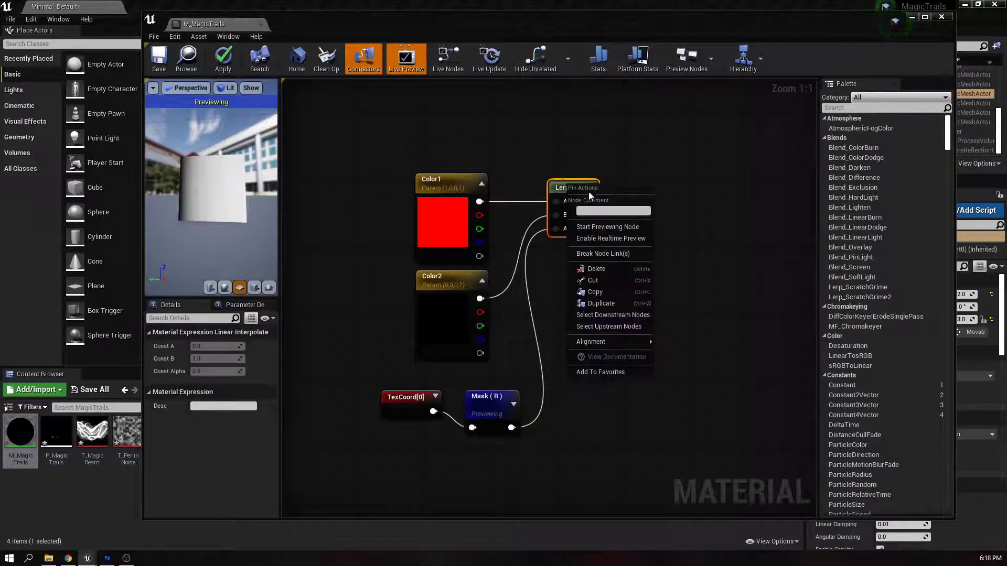
click(605, 226)
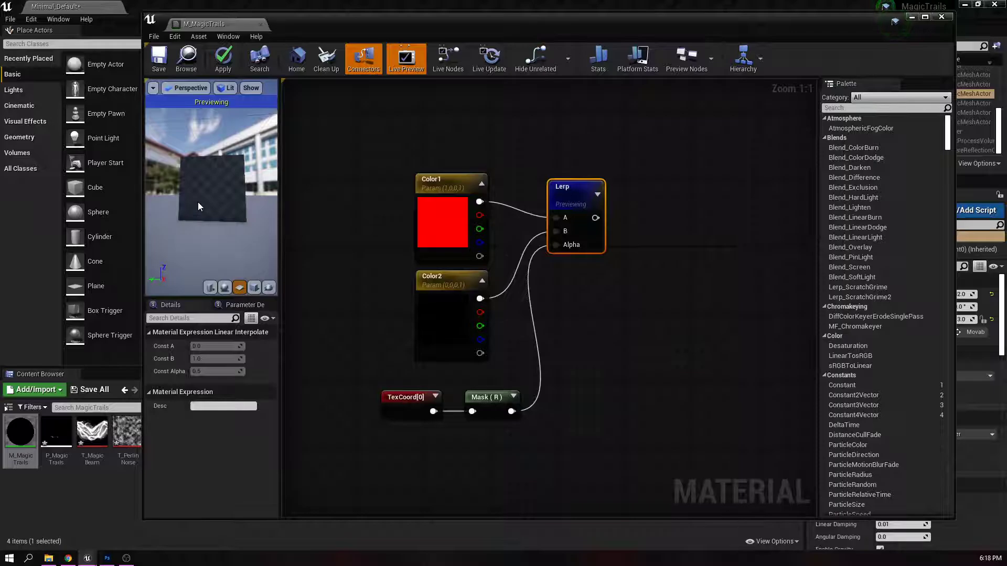
mouse_move(198, 206)
mouse_down()
mouse_move(211, 215)
mouse_move(202, 200)
mouse_move(189, 202)
mouse_up()
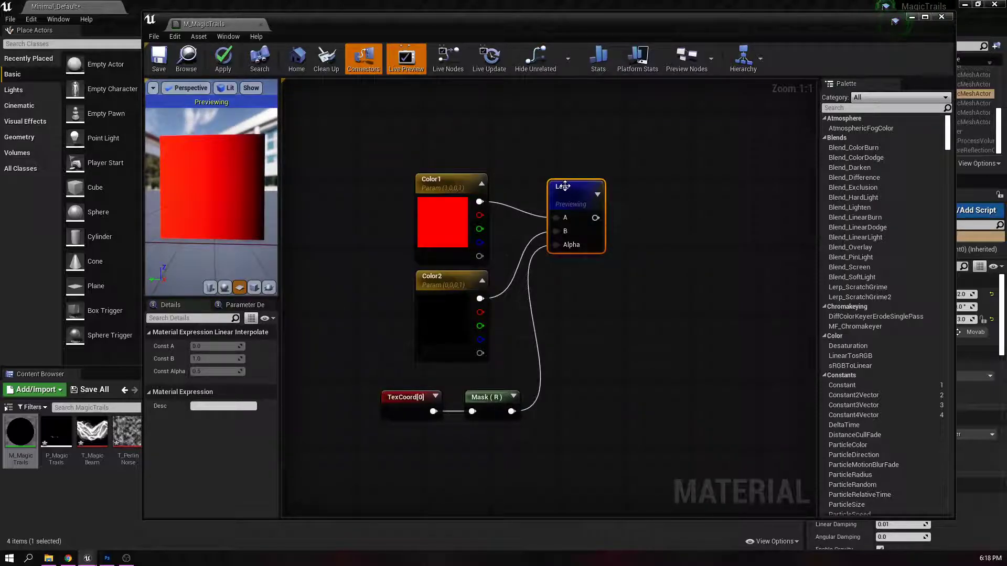
- Stop previewing the Lerp node and connect its output to the material's Emissive Color
right_click(563, 186)
click(604, 226)
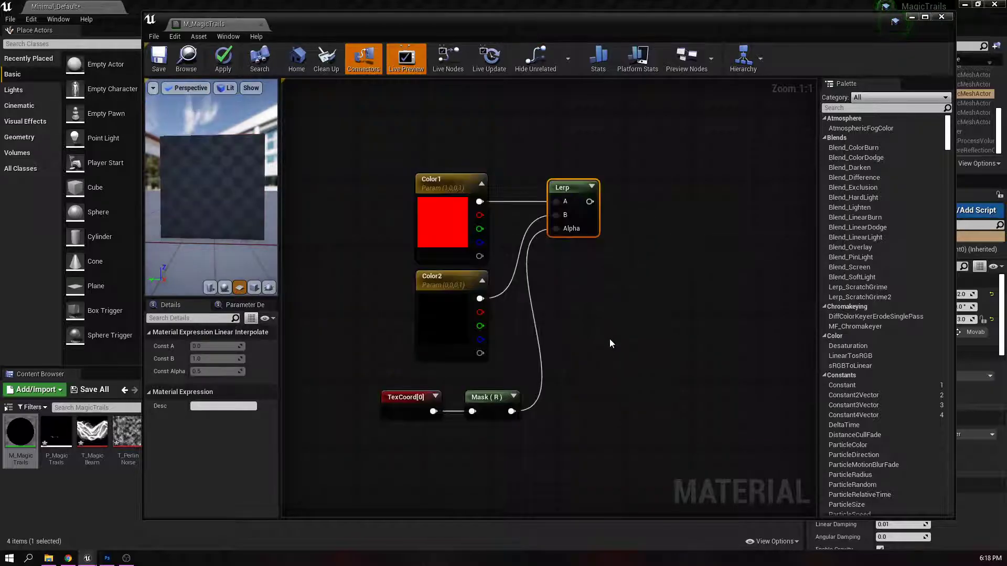
right_drag(762, 304, 547, 272)
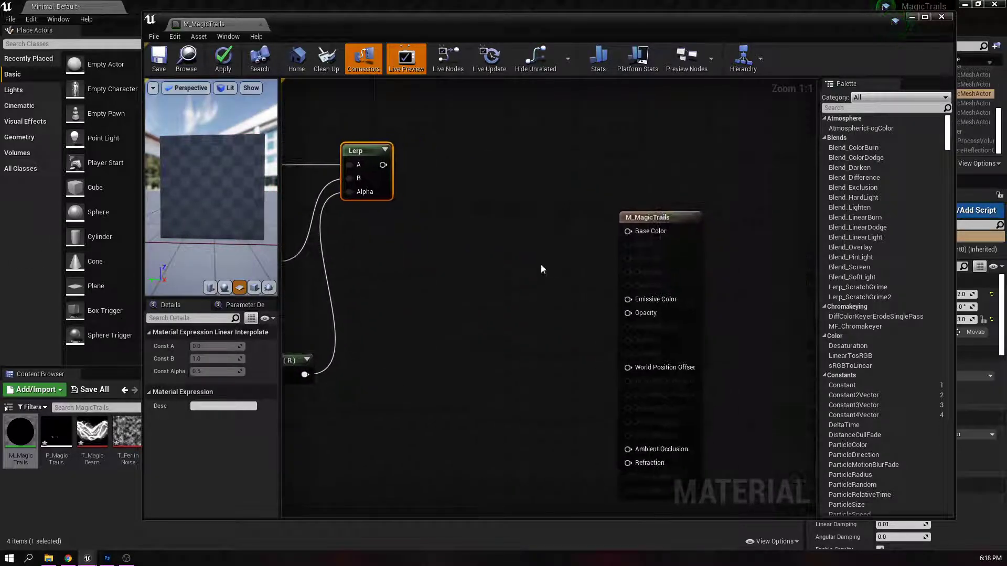
drag(383, 164, 629, 300)
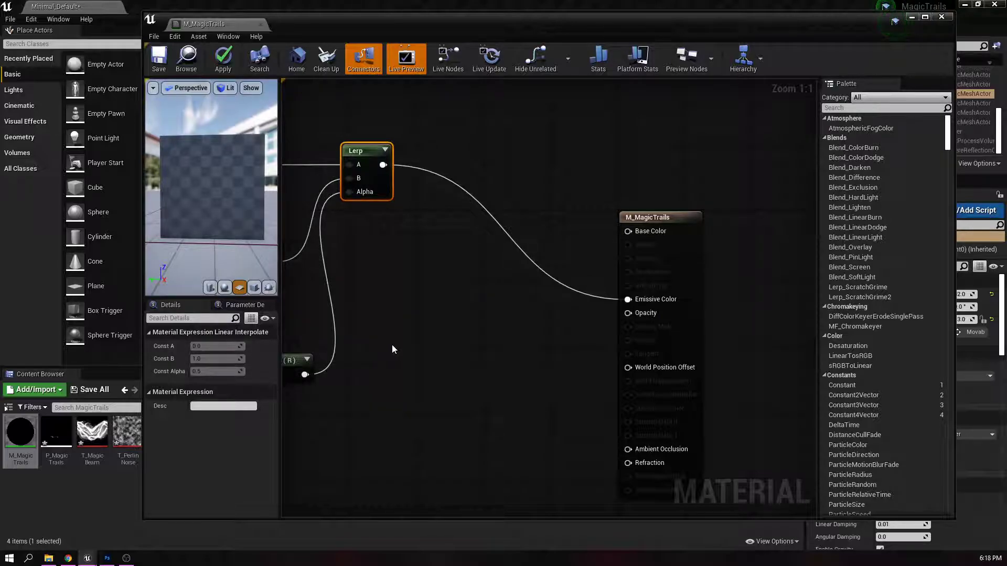
- Add a Multiply node after the Lerp node and feed the Lerp output into its A input
right_drag(451, 328, 492, 258)
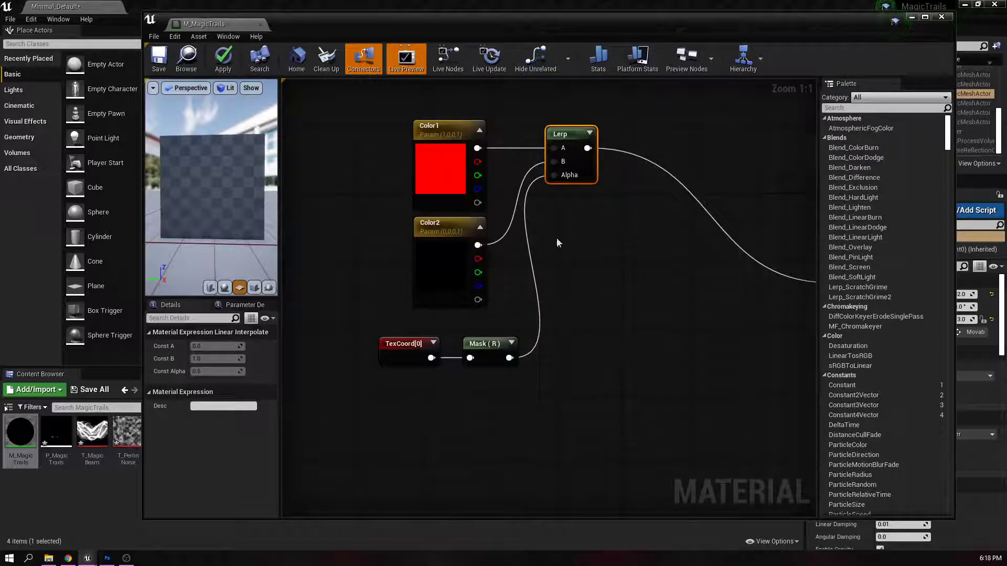
click(664, 139)
drag(587, 148, 680, 155)
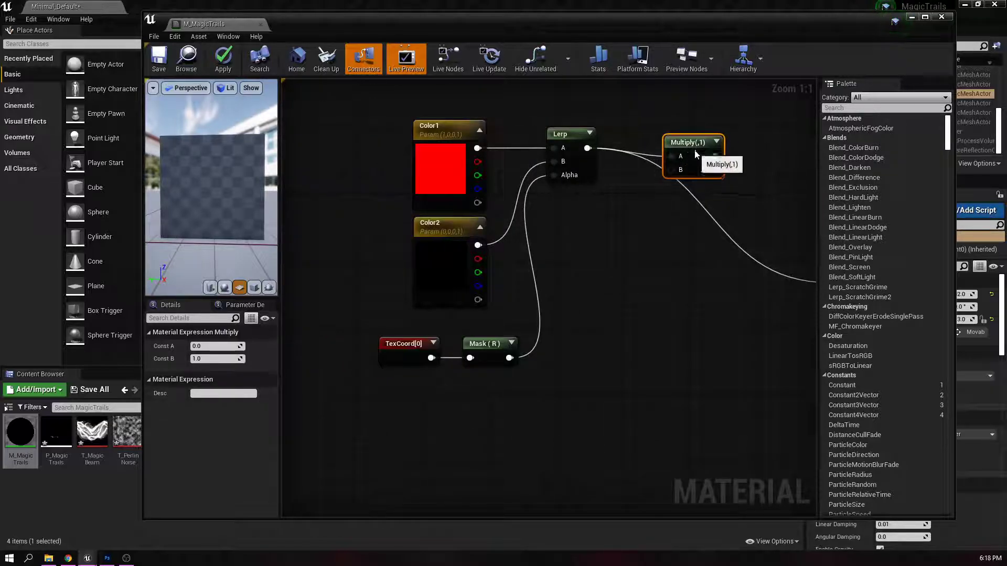
- Add a ParticleColor node below the Mask (R) node and connect it to the Multiply node's B input
right_drag(418, 418, 439, 391)
right_click(438, 391)
text(particleco)
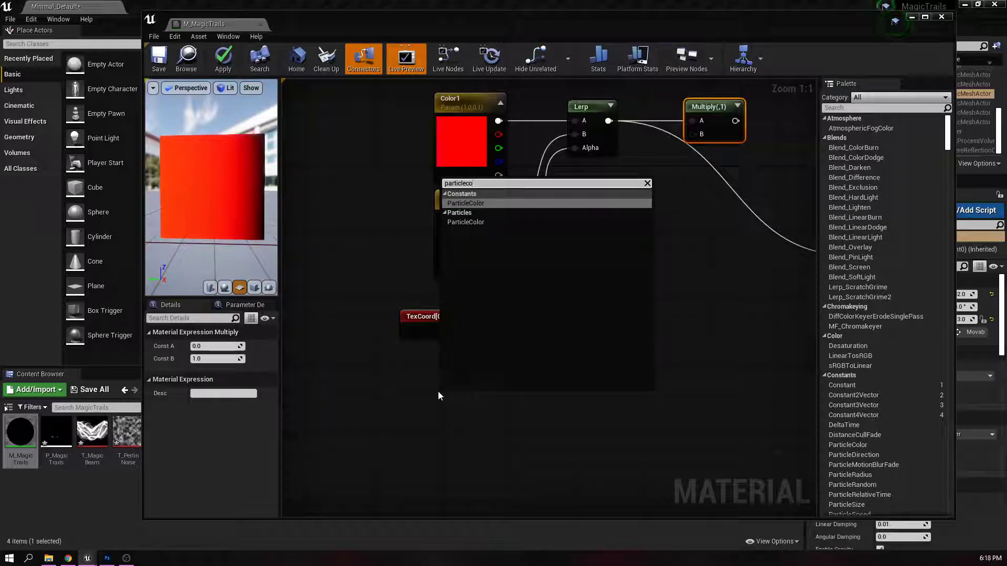
key(Return)
drag(496, 419, 694, 134)
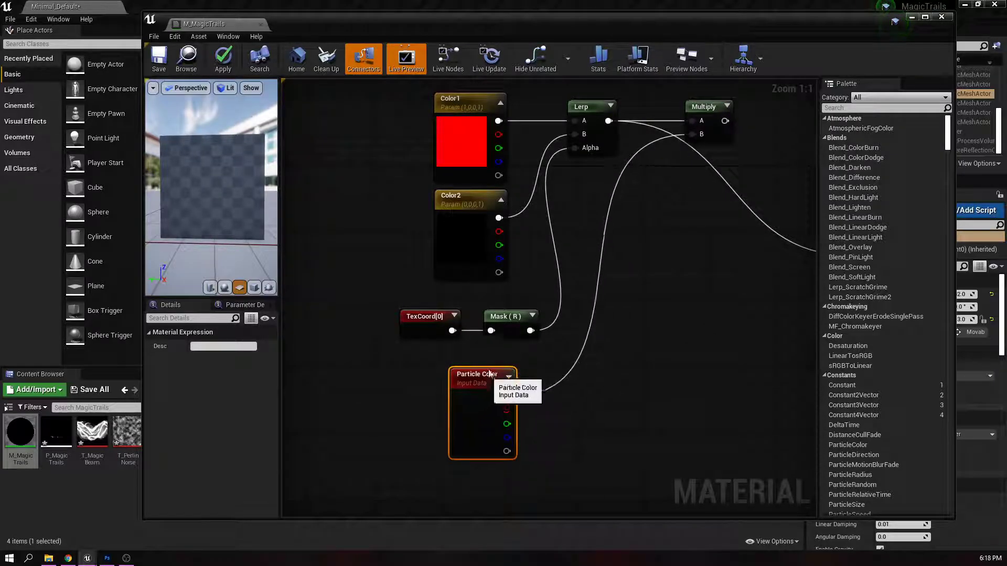
- Connect the Multiply output to Emissive Color, then add a second Multiply node with the first one feeding its A input
right_drag(485, 367, 364, 376)
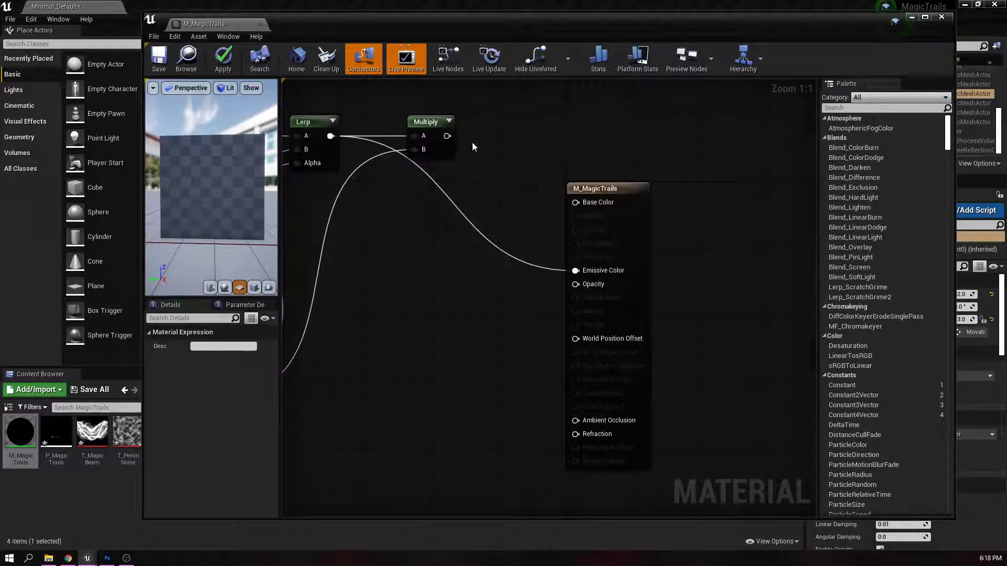
drag(446, 135, 584, 272)
scroll(485, 285, down, 3)
right_drag(483, 302, 546, 320)
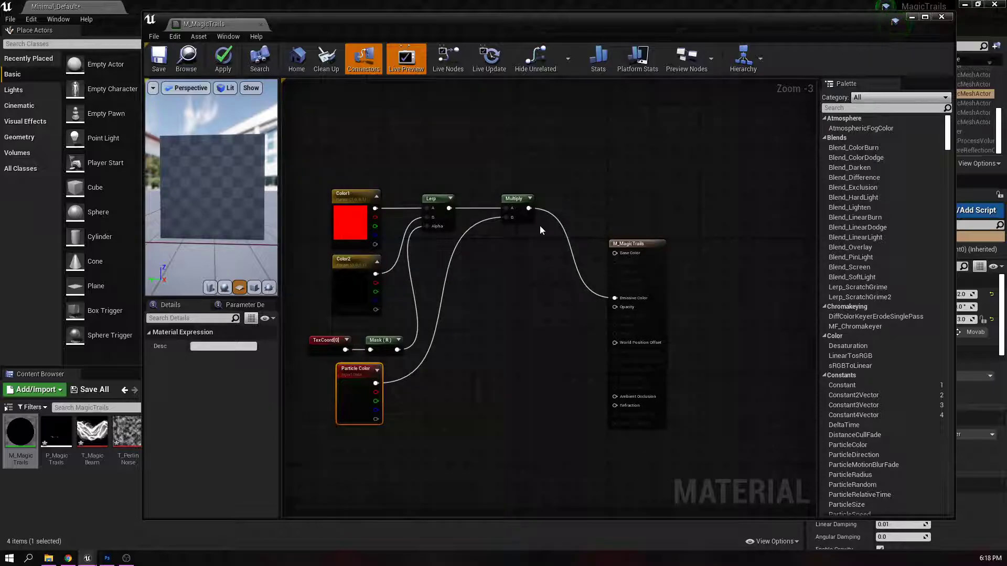
click(539, 296)
drag(529, 208, 567, 290)
- Move the color nodes up and away from the second Multiply, and group them in a comment titled Color
right_drag(514, 276, 636, 279)
drag(448, 177, 638, 409)
drag(467, 380, 342, 204)
right_drag(475, 264, 599, 344)
text(c)
text(Color)
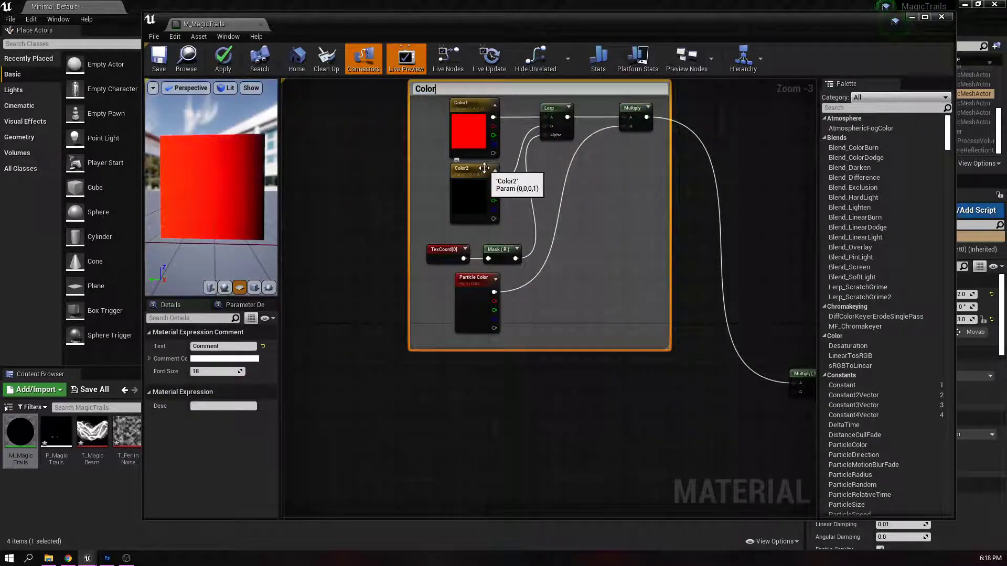
key(Return)
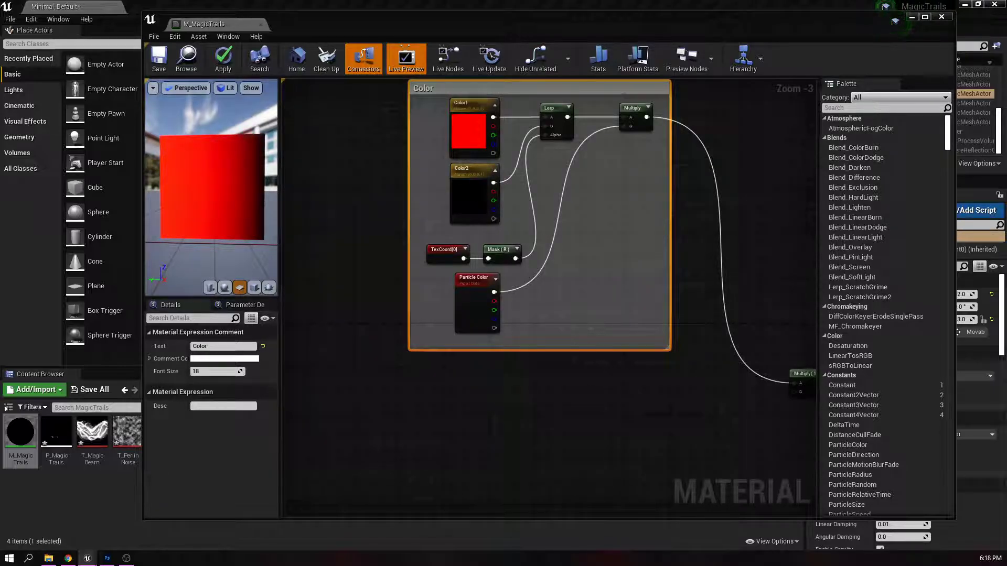
- Add a TextureCoordinate node in the empty graph area beside the Color comment
right_drag(456, 435, 666, 388)
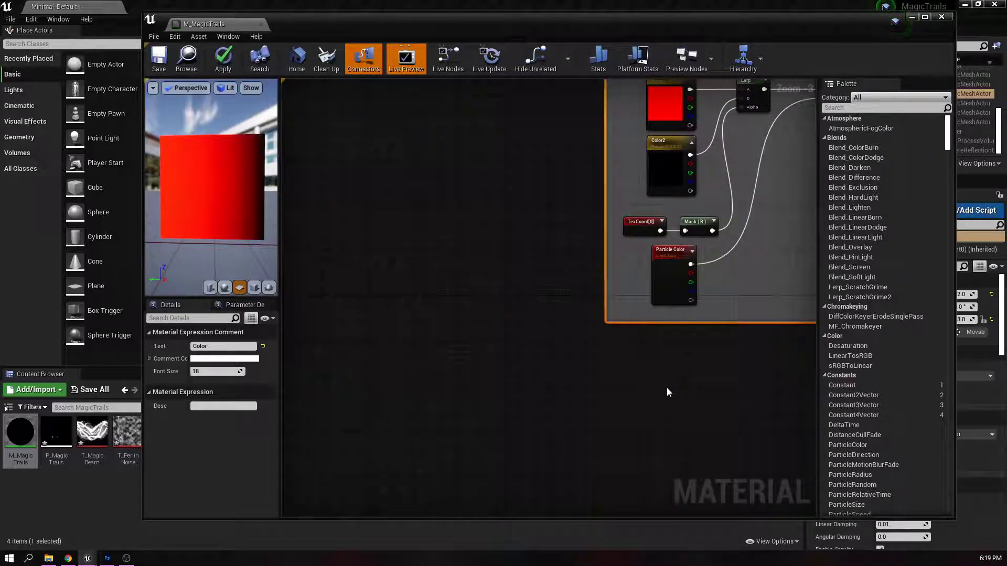
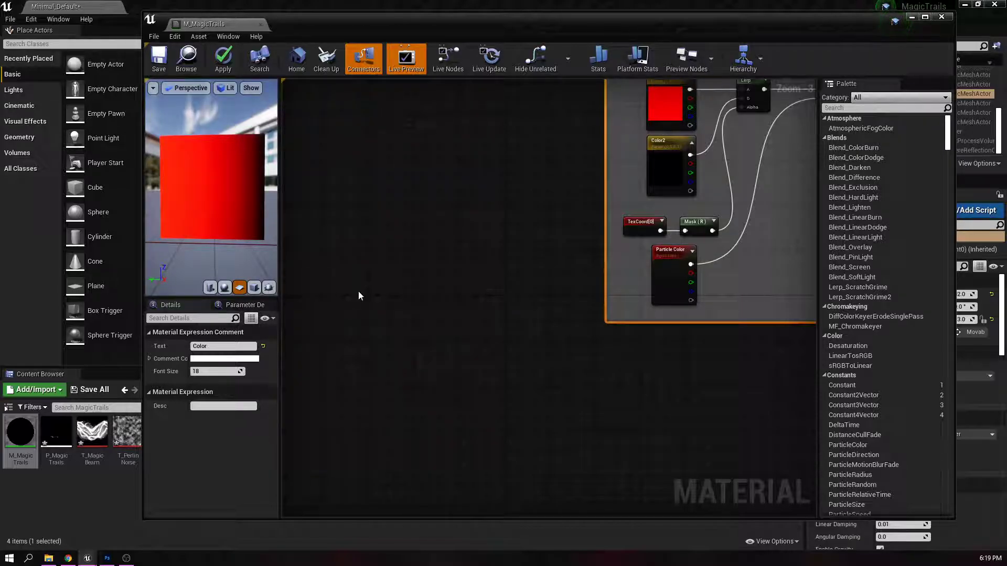
right_drag(388, 259, 653, 299)
right_click(340, 346)
text(tre)
key(BackSpace)
key(BackSpace)
text(ext)
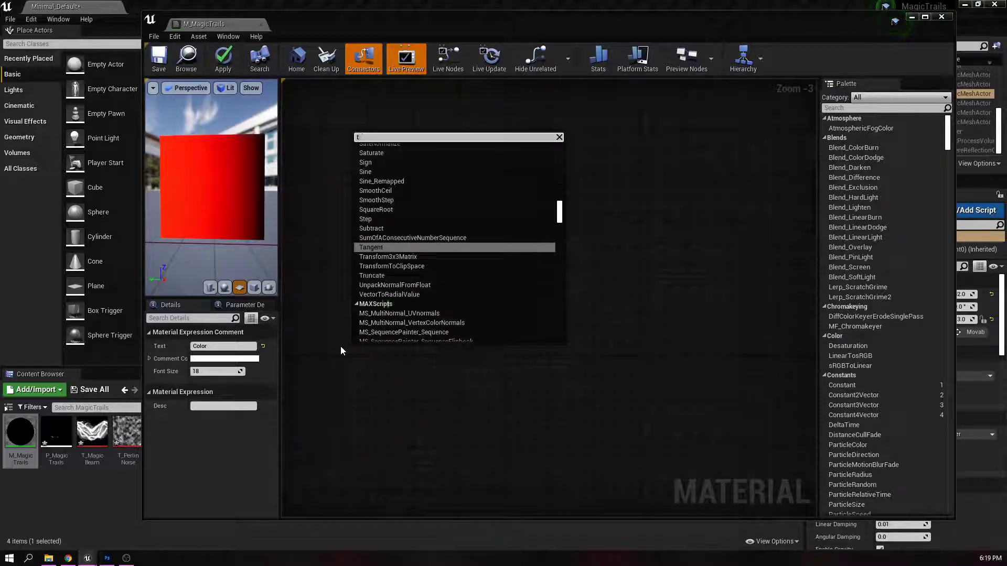
text(ure)
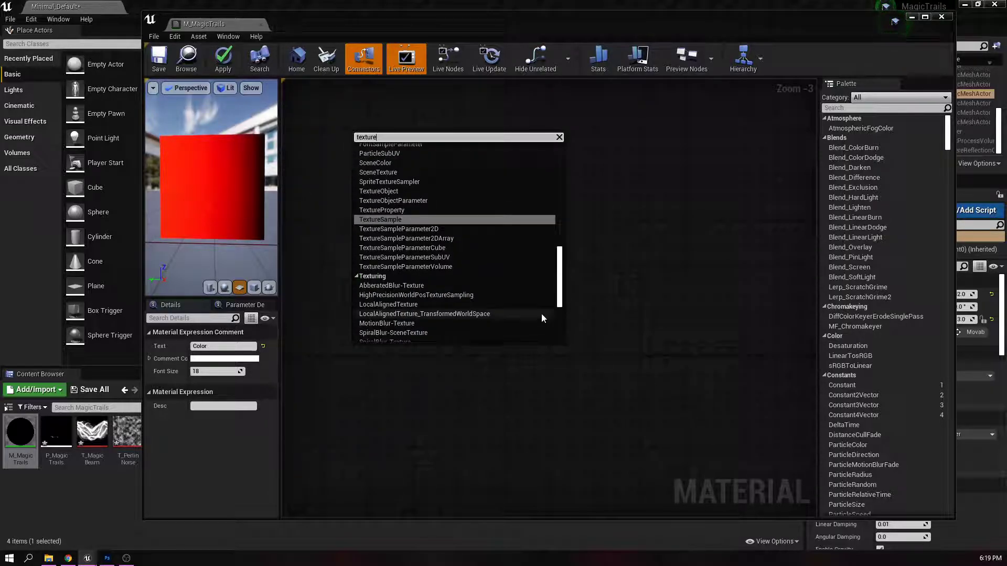
text(coo)
key(Return)
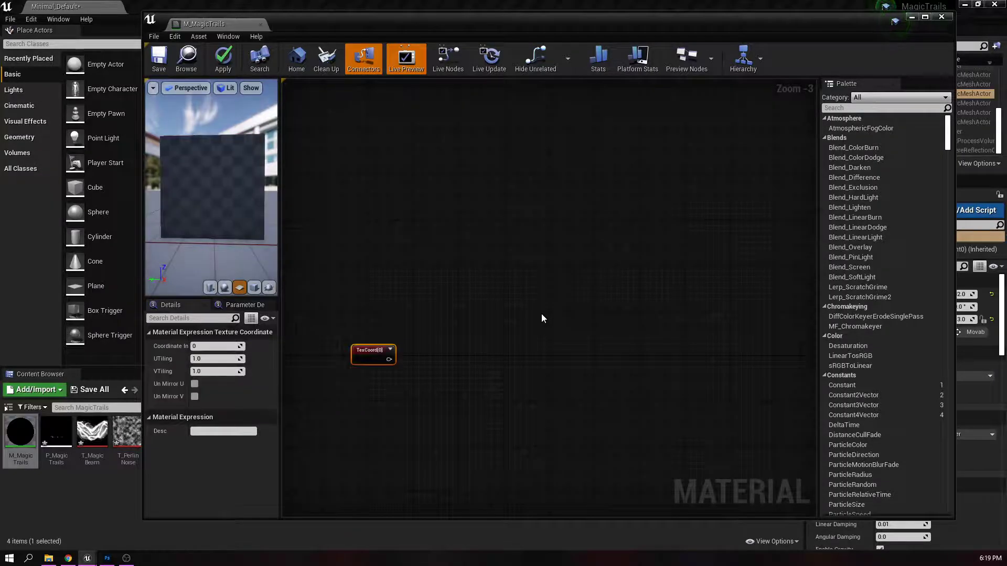
- Add a ComponentMask fed by the new TexCoord node, align it beside that node and limit it to the R channel
drag(390, 360, 415, 362)
text(comp)
key(Return)
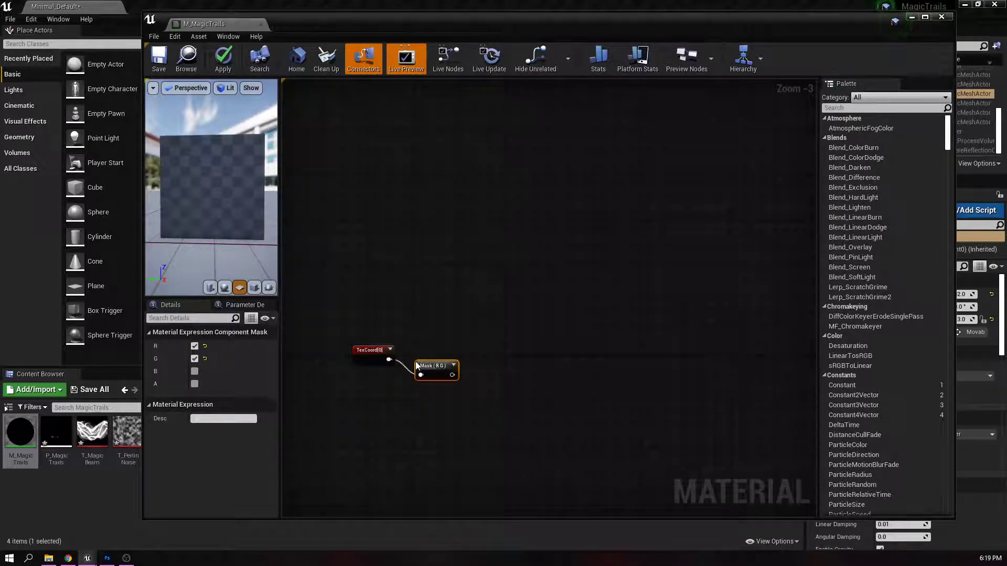
drag(438, 369, 442, 353)
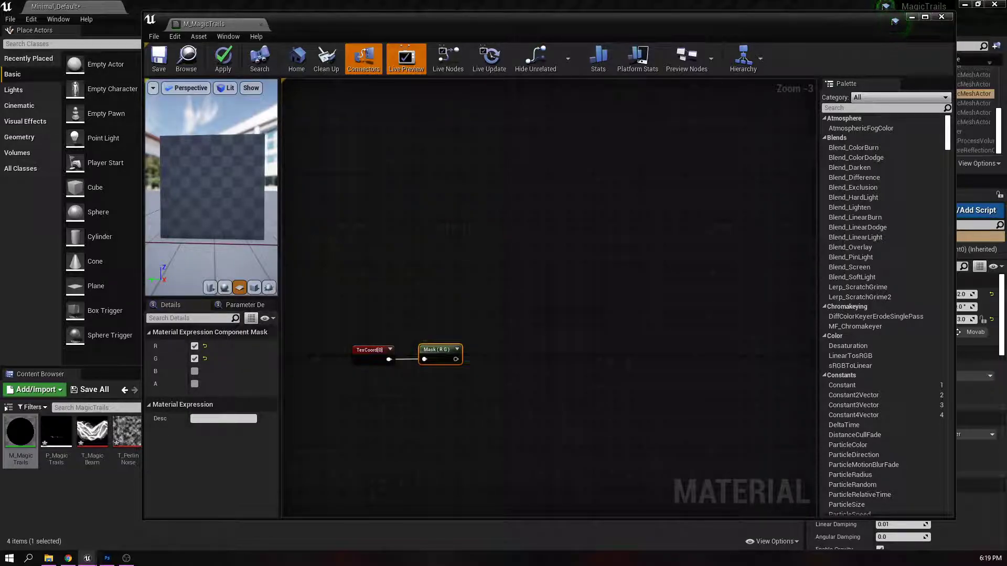
click(194, 359)
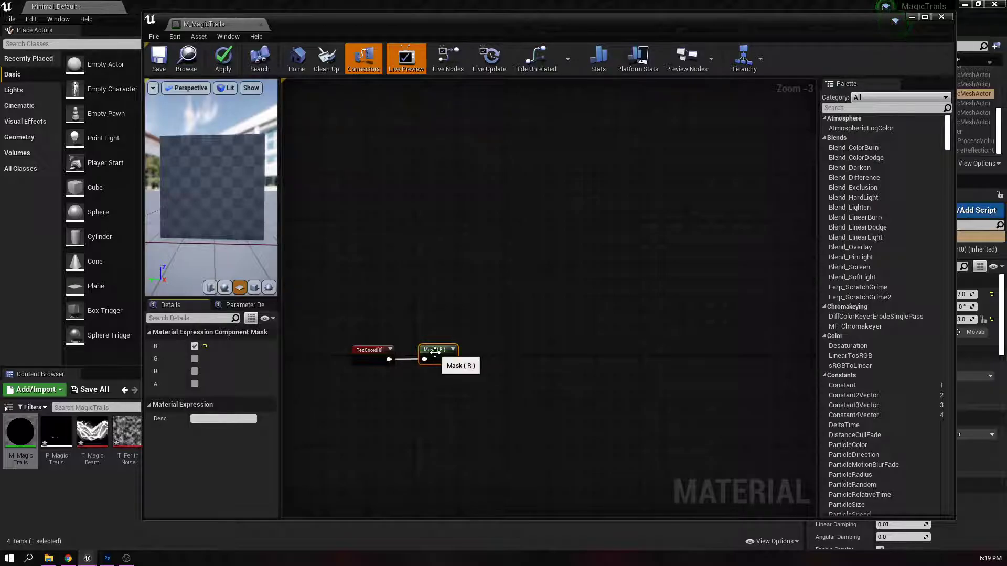
right_drag(470, 350, 414, 322)
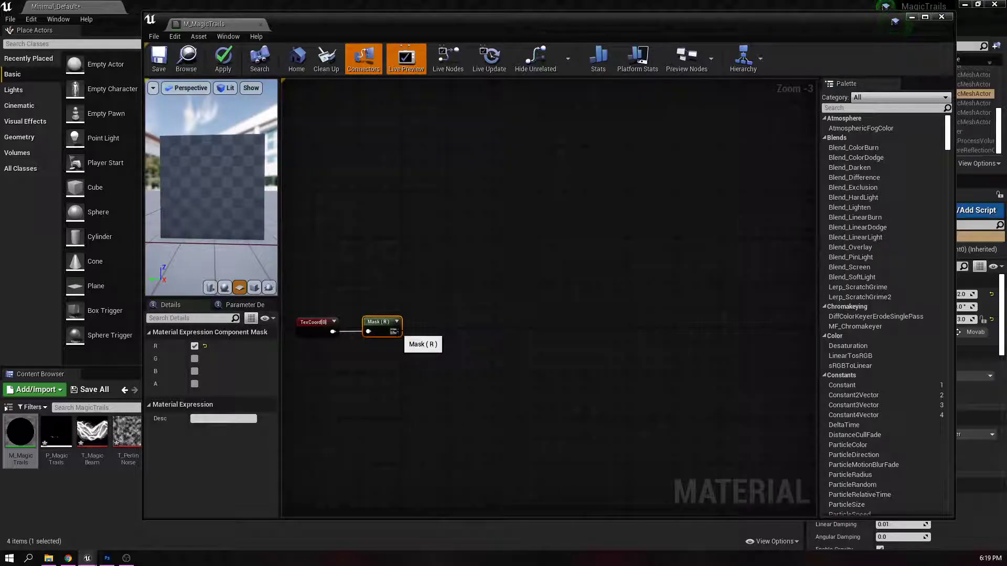
- Add a OneMinus node below the new Mask (R) node, fed by the mask's output
right_drag(474, 338, 499, 309)
drag(473, 300, 476, 388)
text(one)
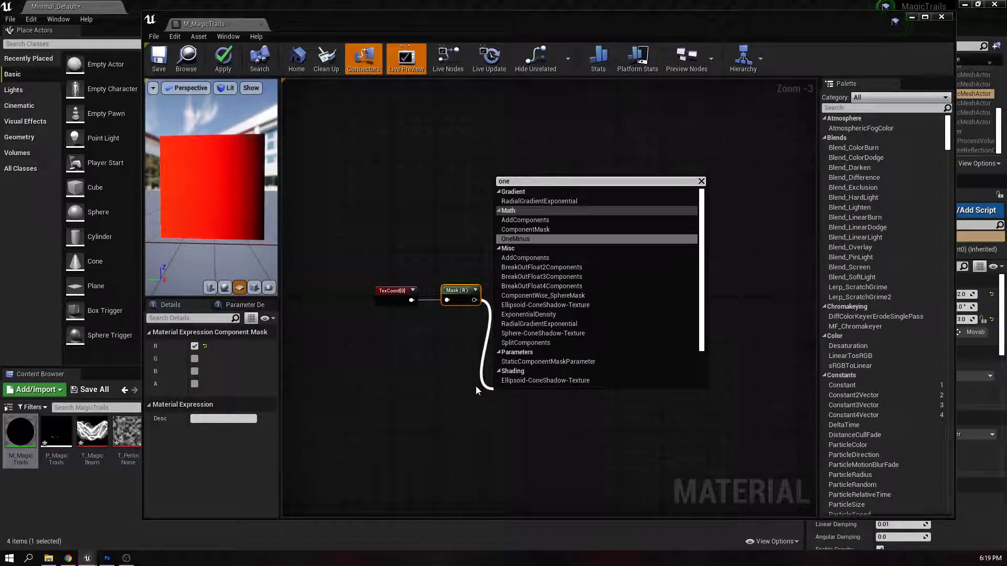
key(Return)
right_drag(648, 352, 543, 318)
right_drag(413, 338, 472, 350)
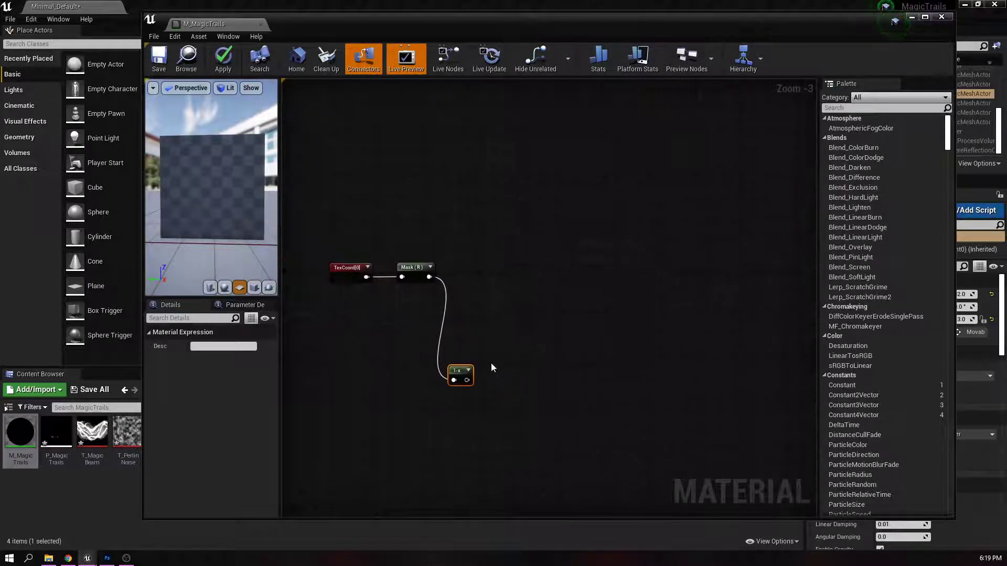
- Preview the 1-x node on the plane mesh and stop the preview
right_click(465, 380)
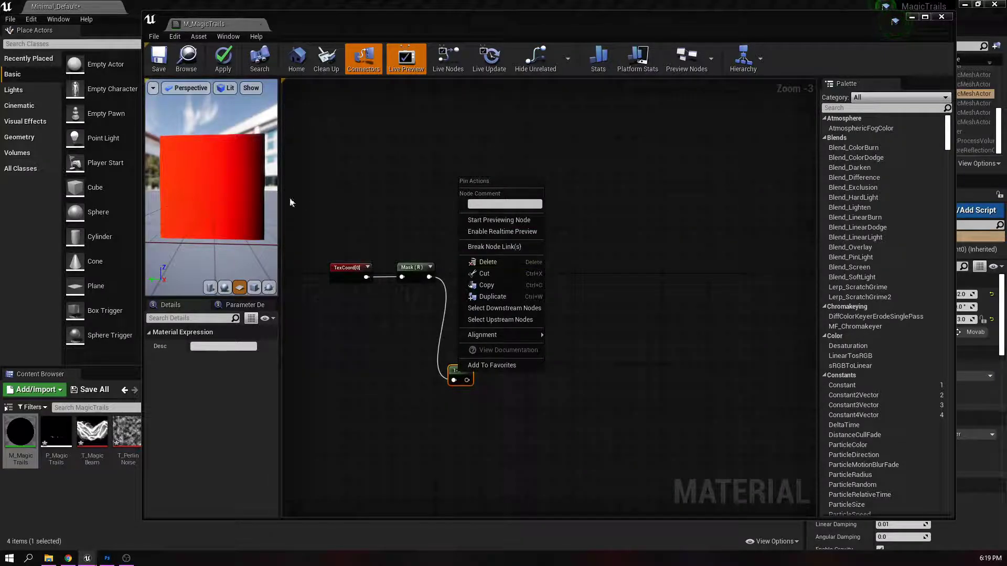
click(485, 220)
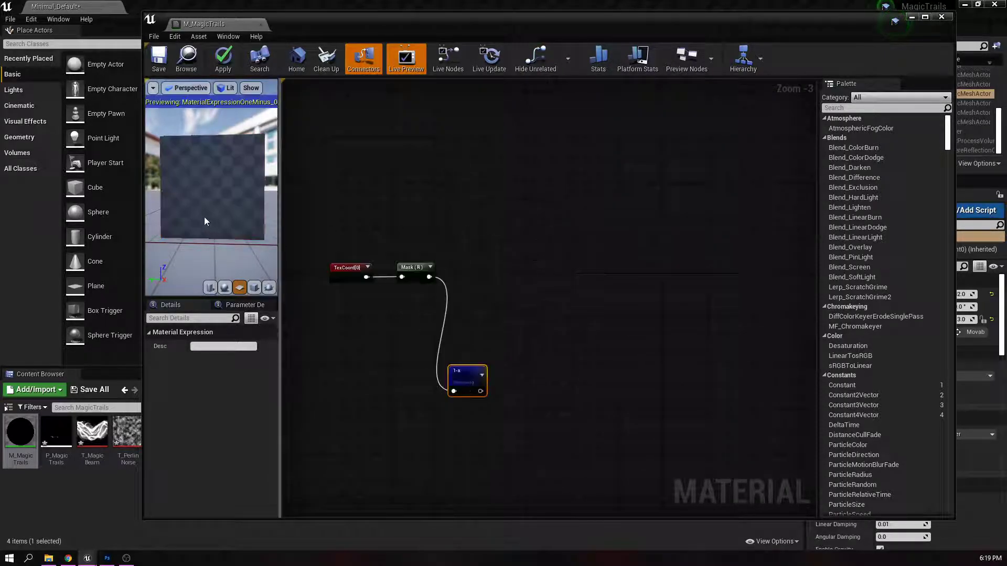
right_drag(521, 378, 461, 338)
mouse_move(419, 352)
mouse_down()
mouse_move(461, 353)
mouse_move(432, 338)
mouse_move(435, 347)
mouse_up()
right_click(406, 346)
click(439, 376)
- Add a ConstantBiasScale node fed by the 1-x output, with Bias -0.55 and Scale 2, and align it beside the 1-x node
text(consta)
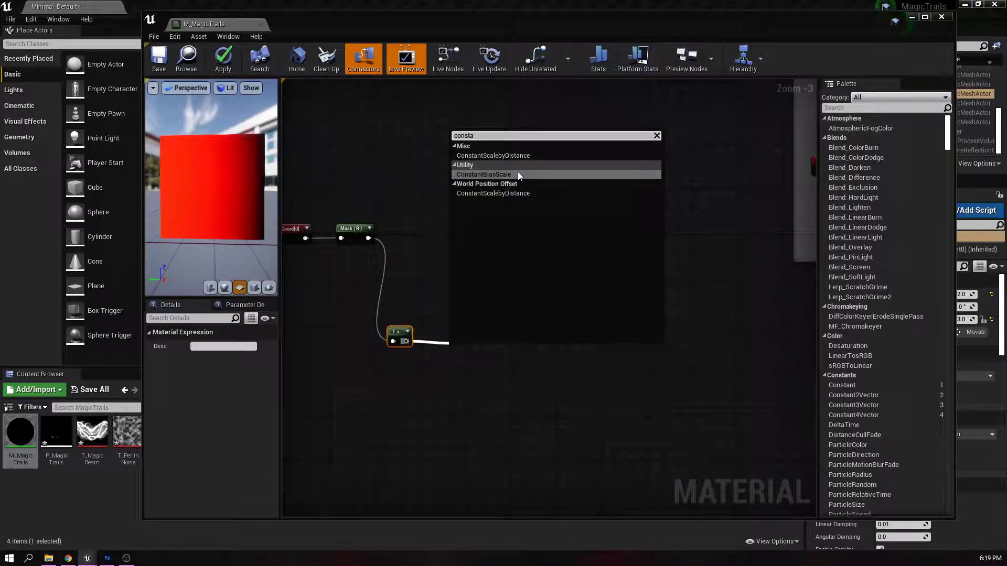
click(518, 175)
click(225, 347)
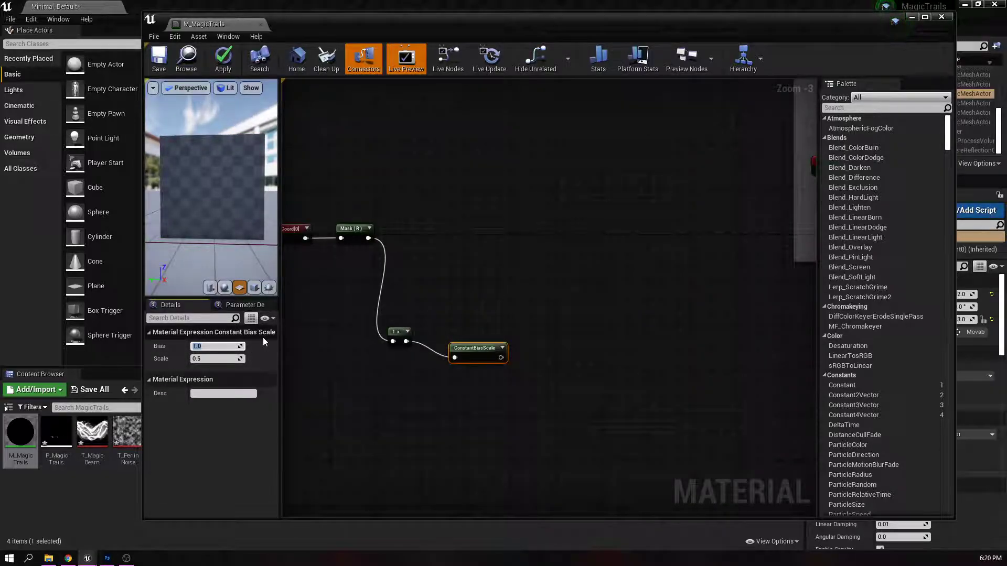
text(-0.55)
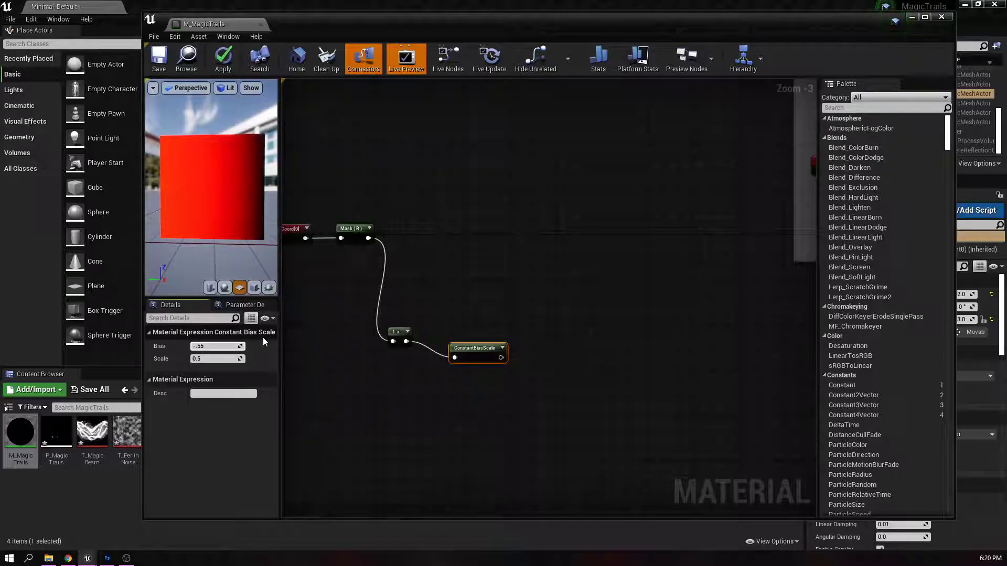
key(Return)
key(Tab)
text(2)
key(Return)
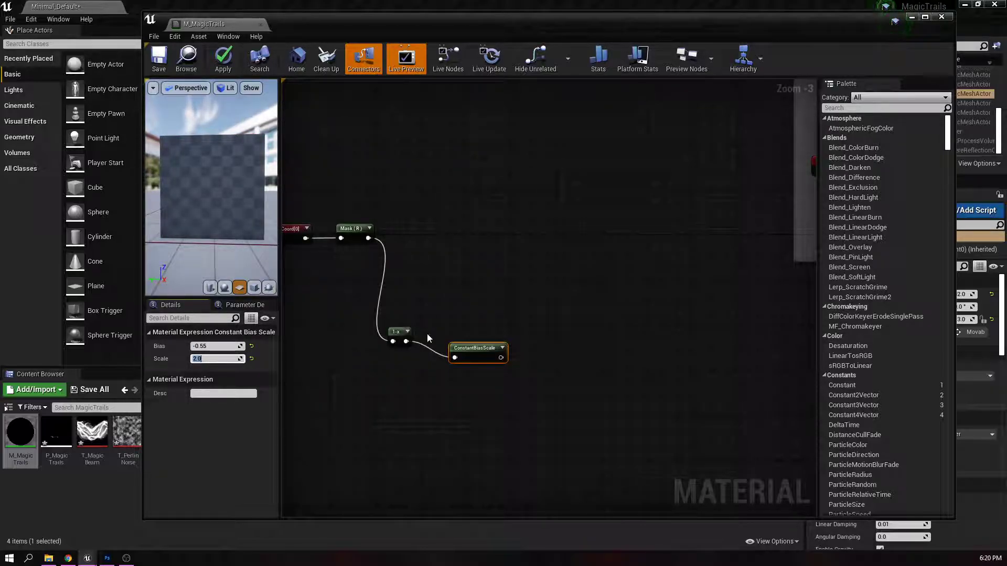
drag(465, 356, 458, 344)
- Add an Add node with ConstantBiasScale feeding its B input, and straighten the connections between the 1-x, ConstantBiasScale and Add nodes
right_drag(540, 297, 399, 300)
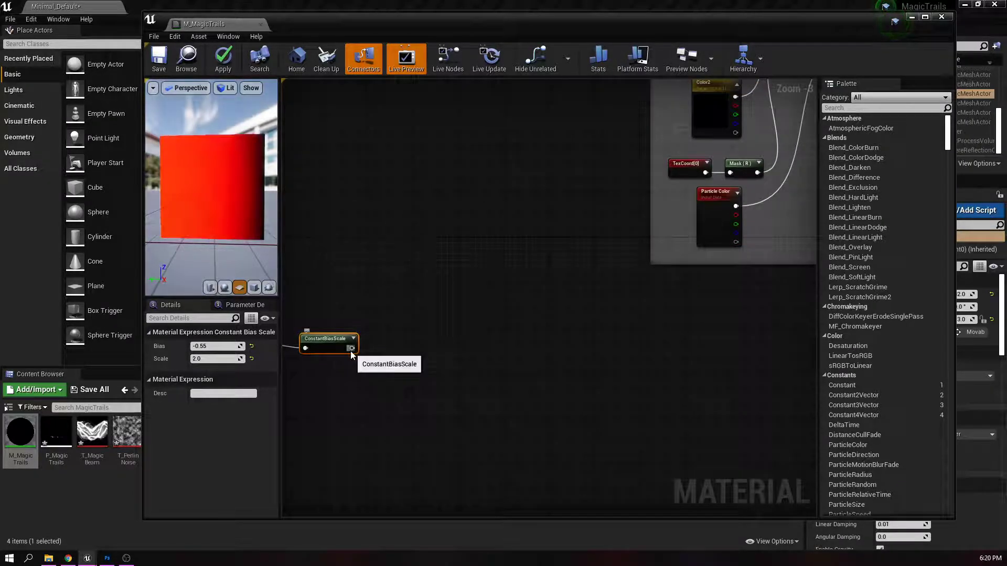
drag(350, 348, 406, 348)
text(add)
key(Return)
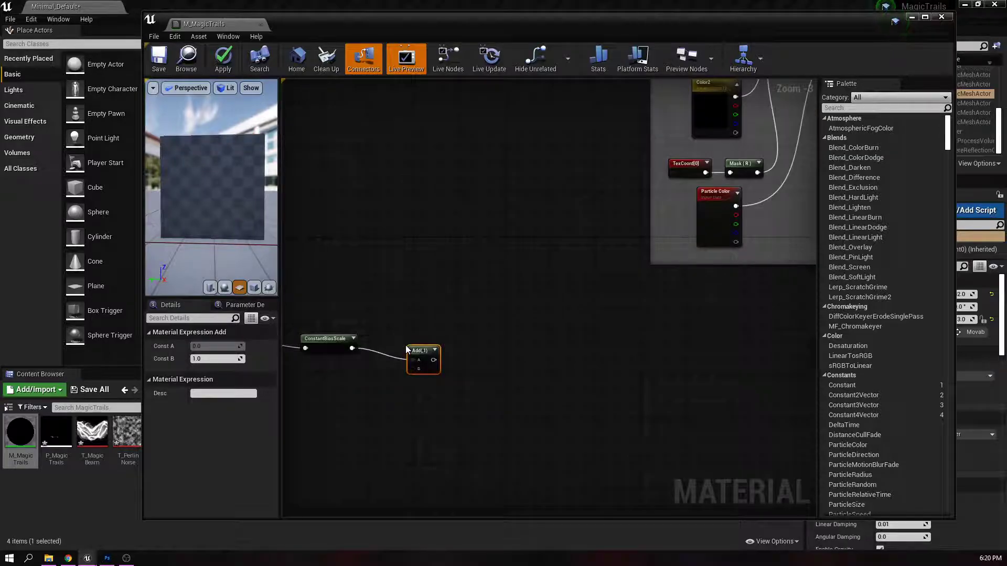
drag(425, 354, 440, 337)
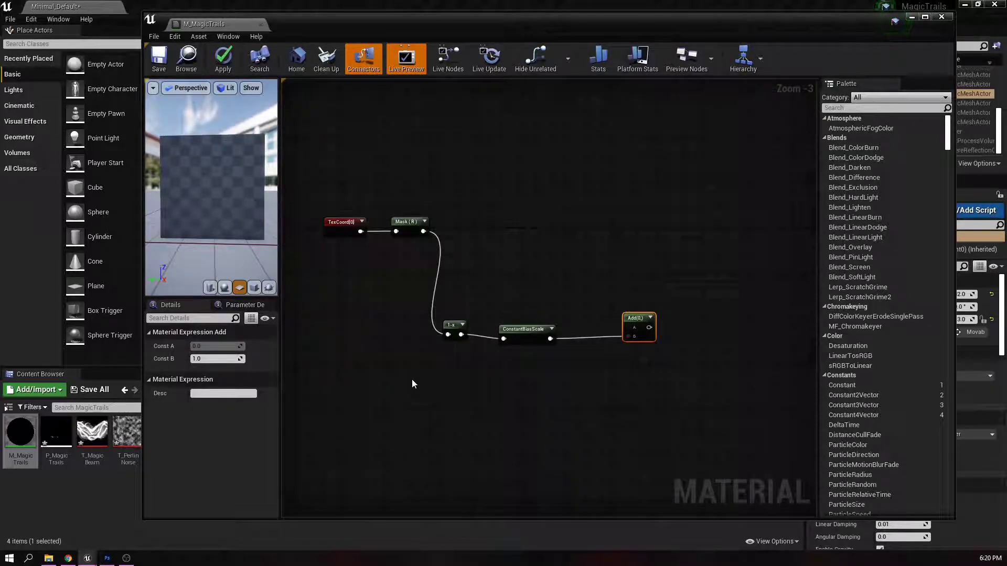
drag(412, 385, 675, 318)
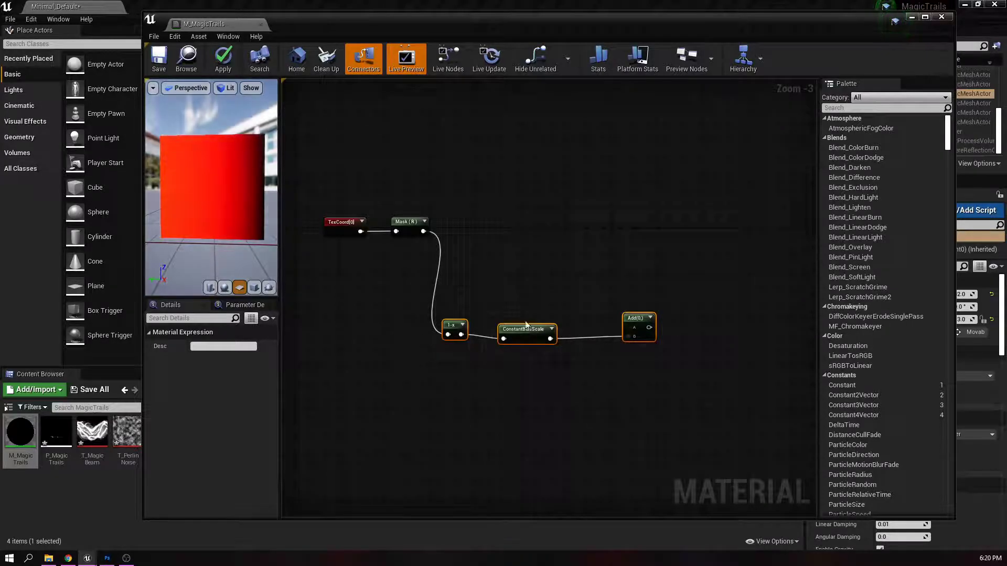
key(q)
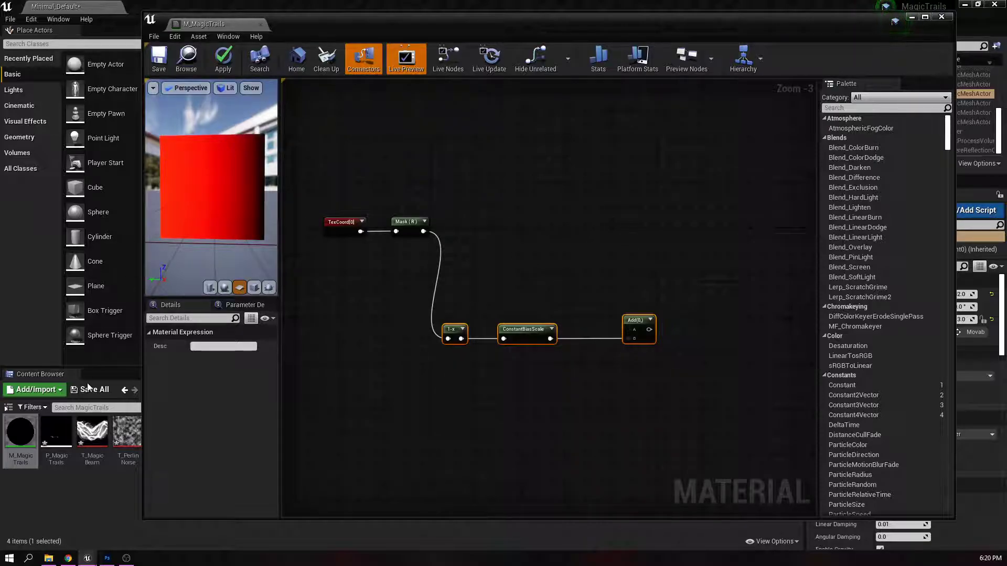
- Add a Texture Sample of the T_PerlinNoise texture above the ConstantBiasScale node, with a Panner node in front of it
click(118, 438)
drag(118, 438, 560, 230)
right_click(473, 261)
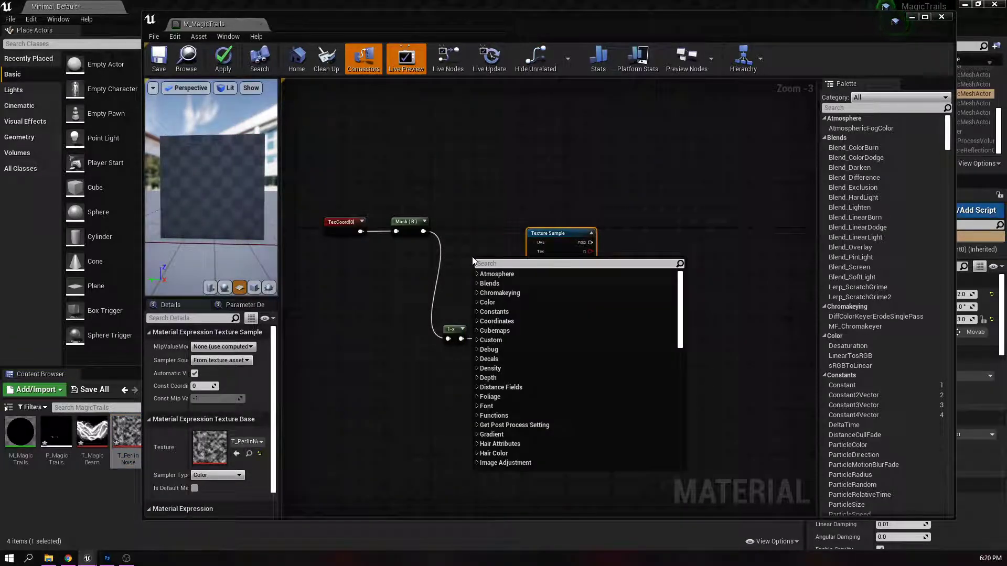
text(panner)
key(Return)
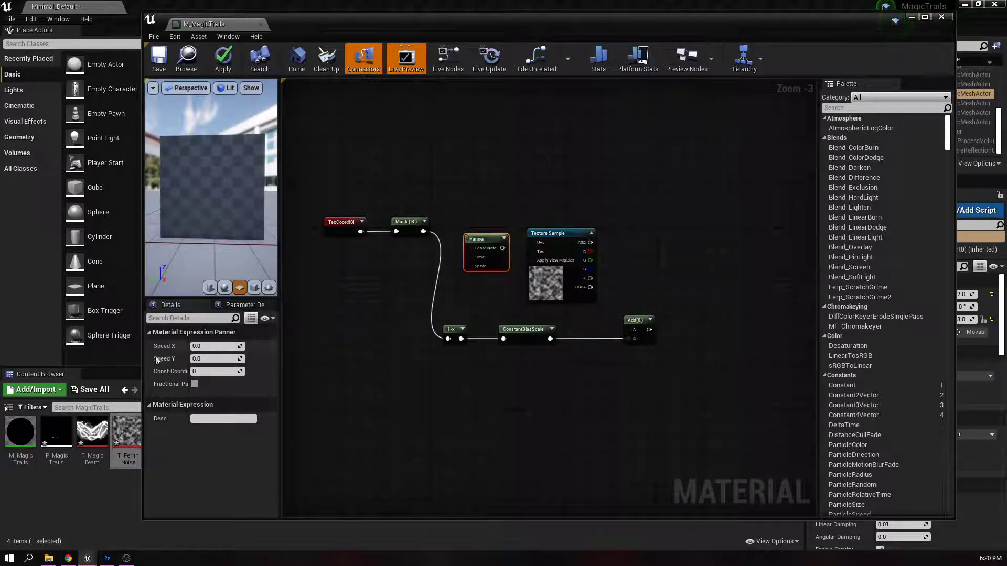
- Set the Panner's Speed X to -1 and Speed Y to 0.3, feed it into the Texture Sample's UVs, and connect RGB to the Add node's A input
click(199, 348)
text(-1)
key(Return)
click(230, 358)
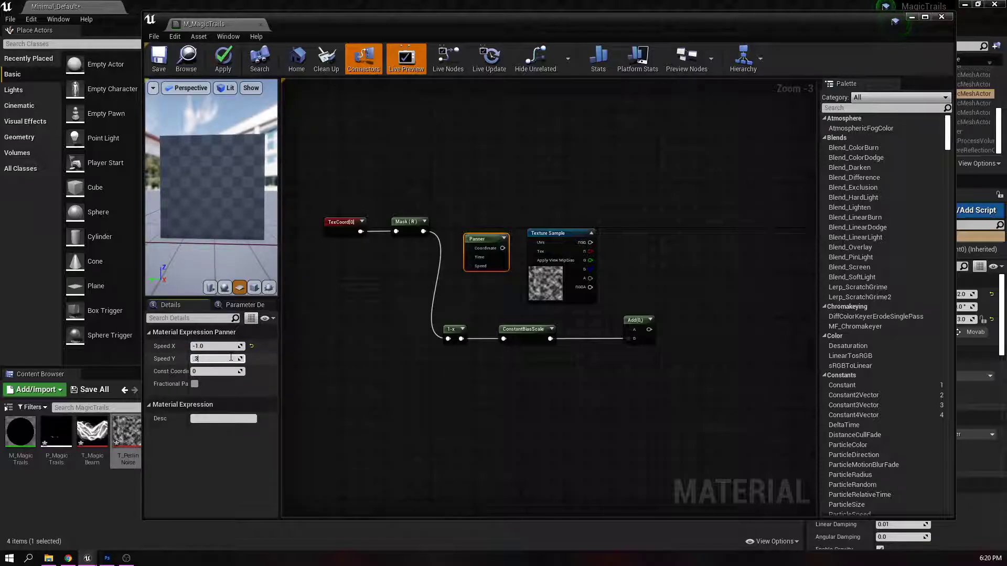
drag(503, 248, 617, 299)
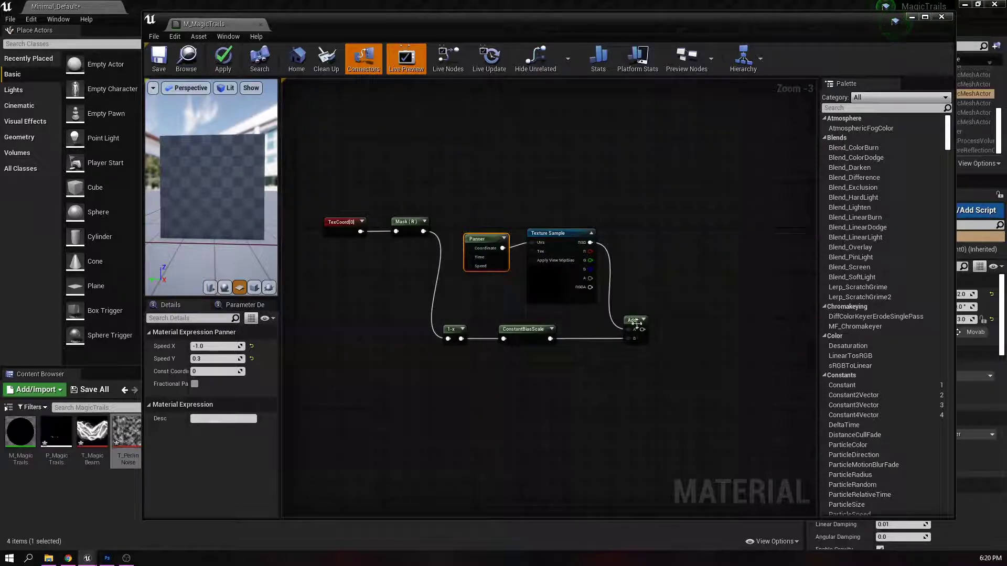
- Preview the Add node on the plane mesh from a slightly rotated angle
right_click(642, 324)
click(675, 366)
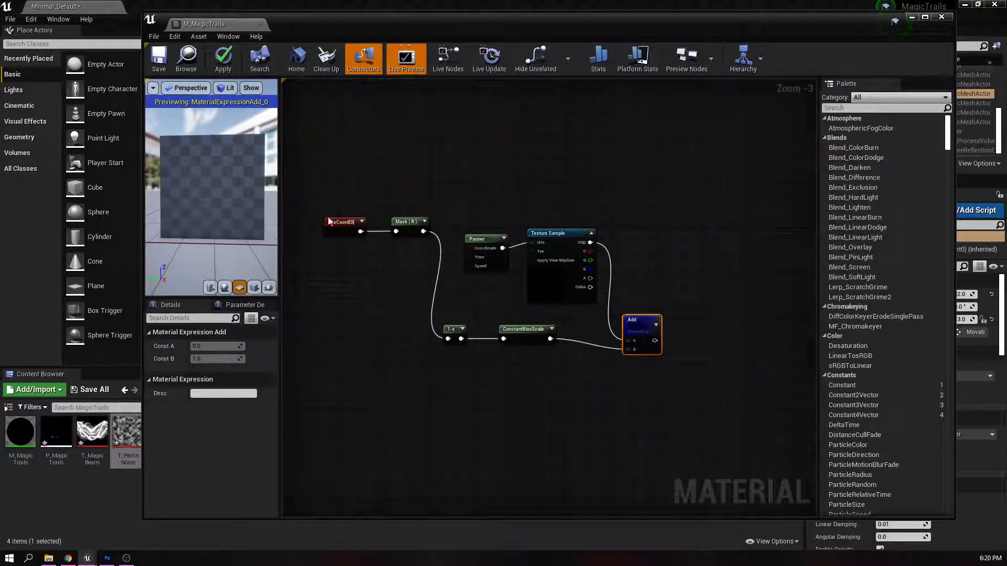
drag(226, 194, 217, 237)
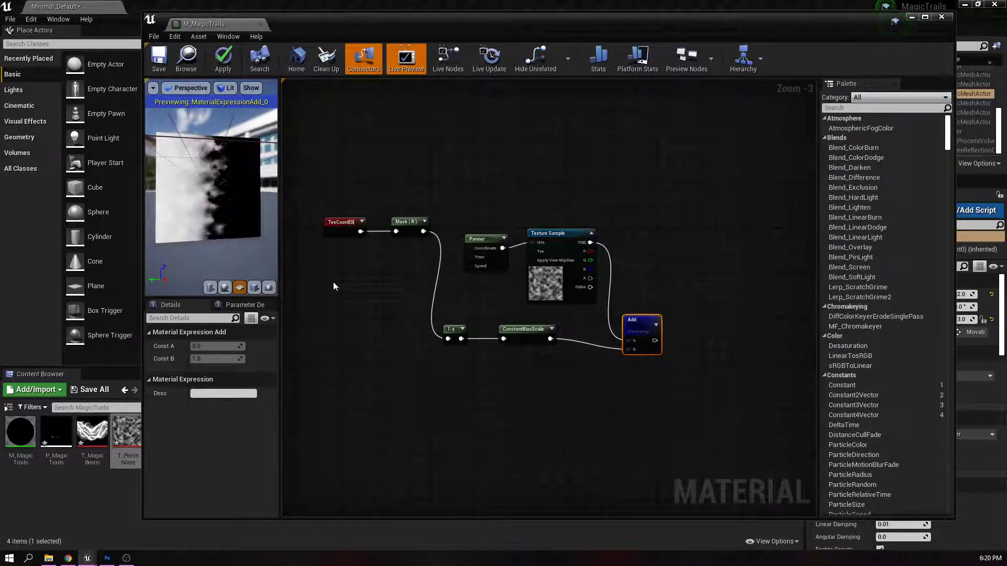
- Add a Multiply node beyond the Texture Sample, with its A input fed by the Mask (R) output
right_drag(624, 260, 481, 275)
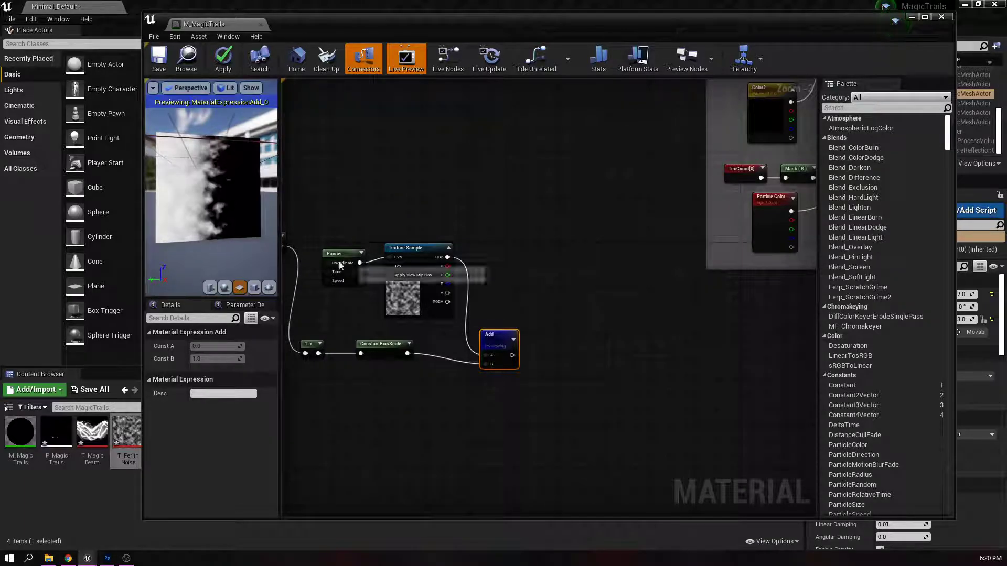
right_drag(544, 222, 629, 234)
drag(365, 258, 594, 243)
text(mult)
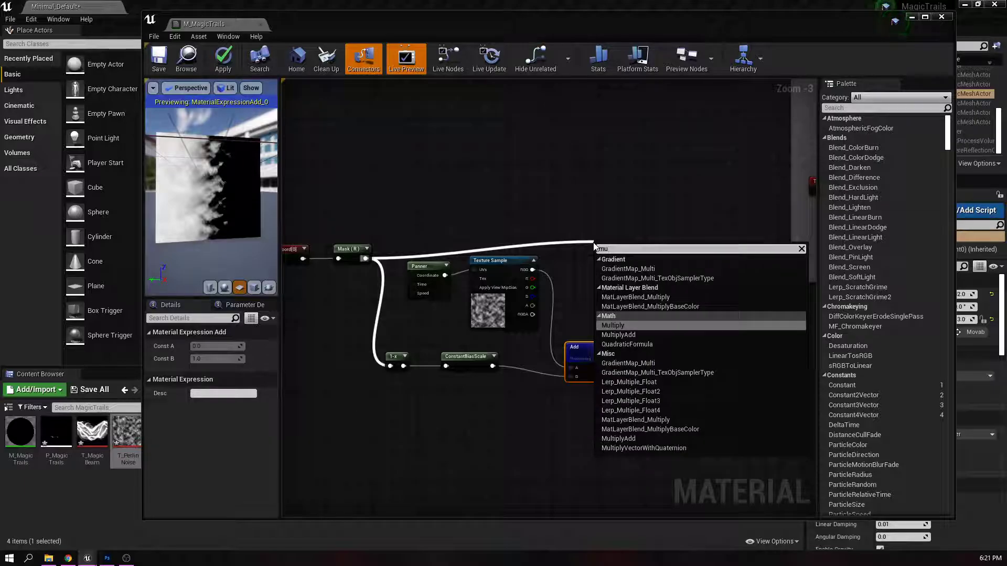
key(Return)
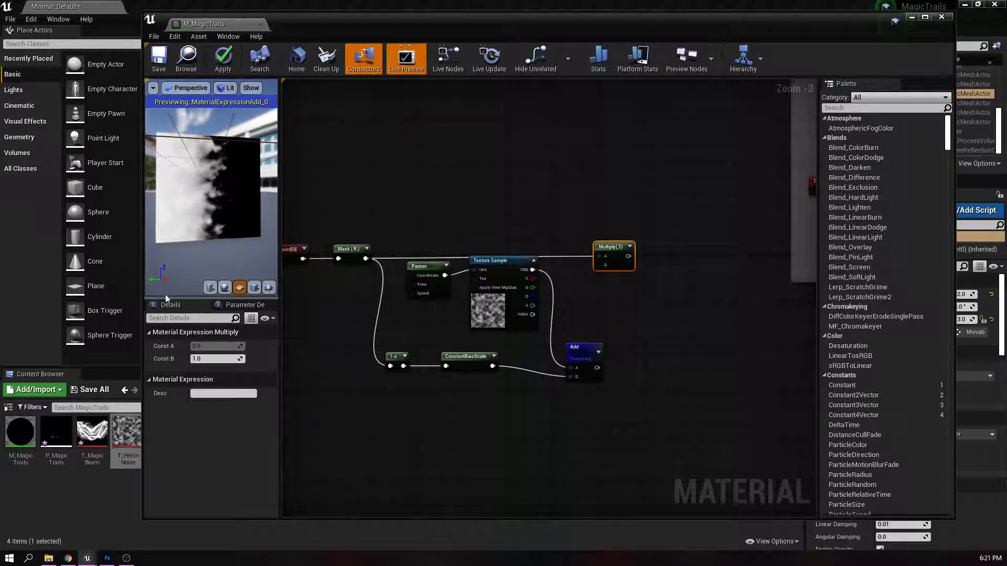
- Make room beside ConstantBiasScale and insert a Clamp node between it and the Add node's B input
drag(461, 359, 451, 359)
drag(577, 354, 600, 347)
click(482, 366)
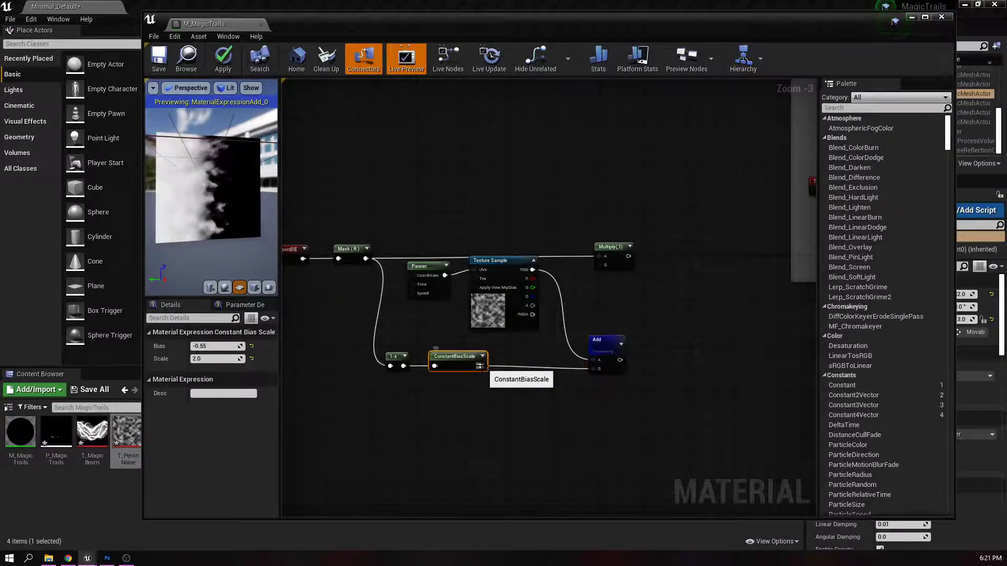
drag(481, 365, 501, 388)
text(clamp)
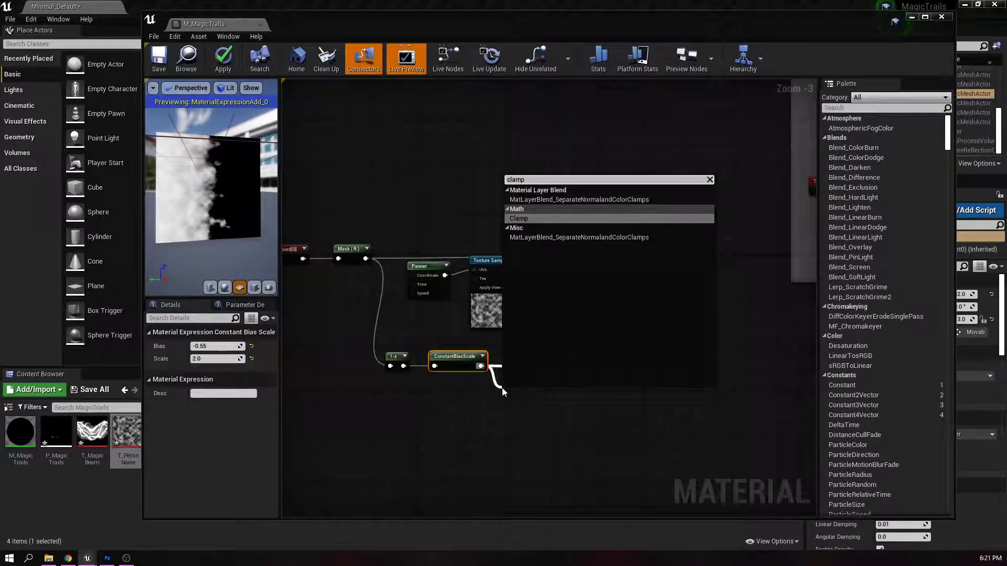
key(Return)
drag(563, 403, 547, 355)
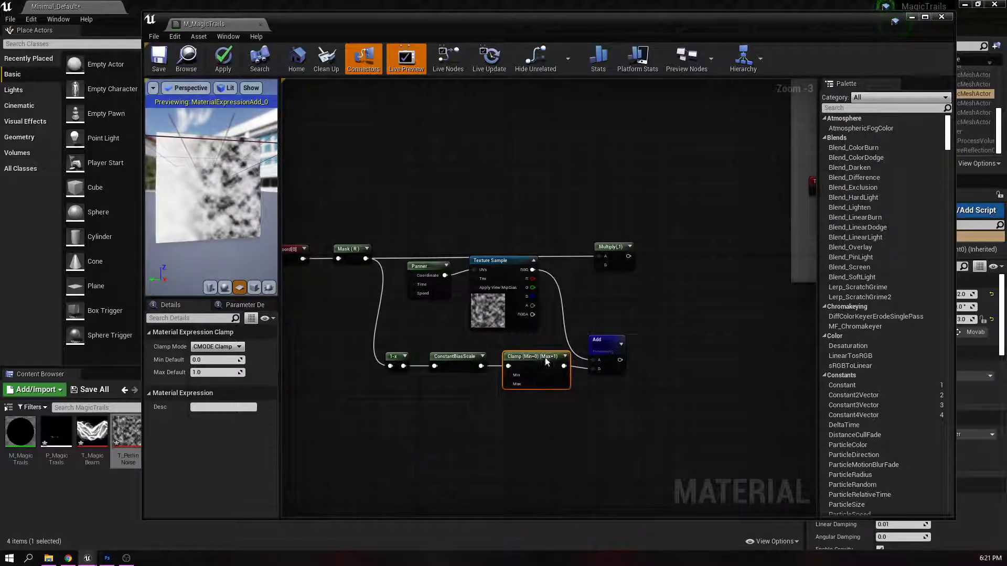
- Set the Clamp node's Min Default to 0.25 and Max Default to 0.75
click(227, 361)
text(.25)
key(Return)
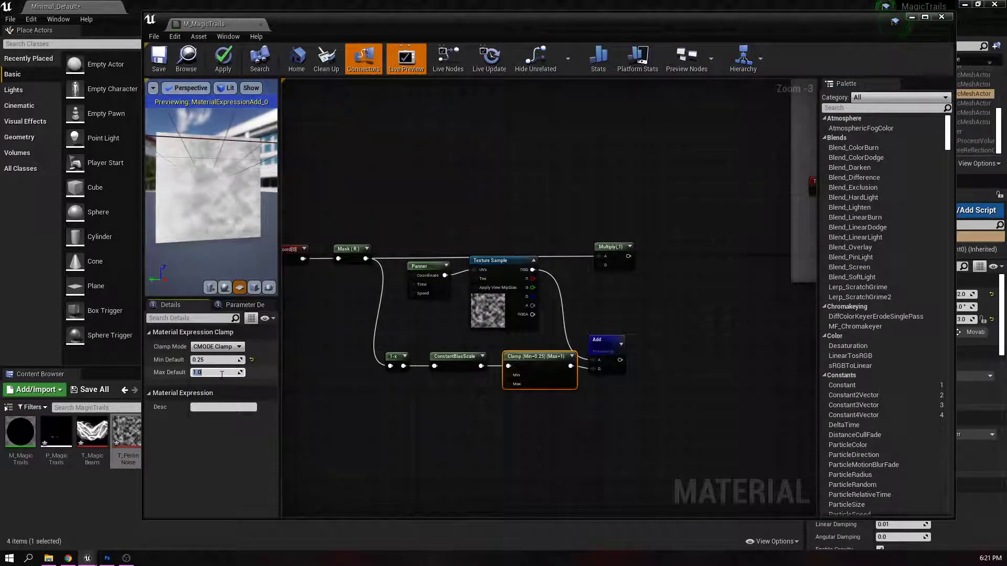
text(.75)
key(Return)
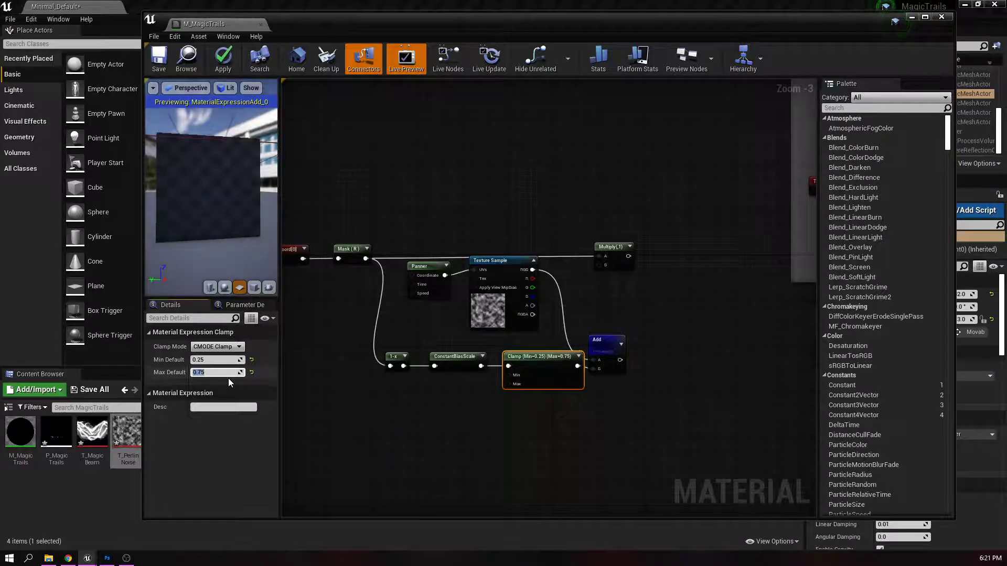
- Move the Add node clear of the Clamp node and line it up with the 1-x, ConstantBiasScale and Clamp row
drag(603, 340, 601, 312)
right_drag(666, 322, 568, 305)
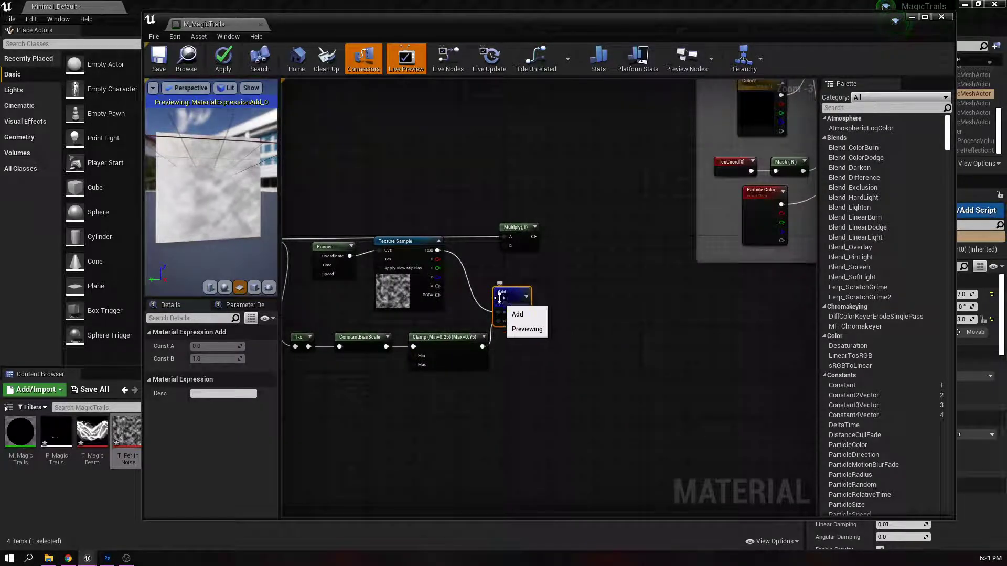
drag(500, 306, 544, 328)
right_drag(352, 395, 446, 372)
drag(524, 349, 638, 300)
right_drag(699, 288, 585, 294)
- Add a Subtract node beyond the Add node, with Add feeding its A input and Multiply feeding its B input
drag(511, 218, 578, 254)
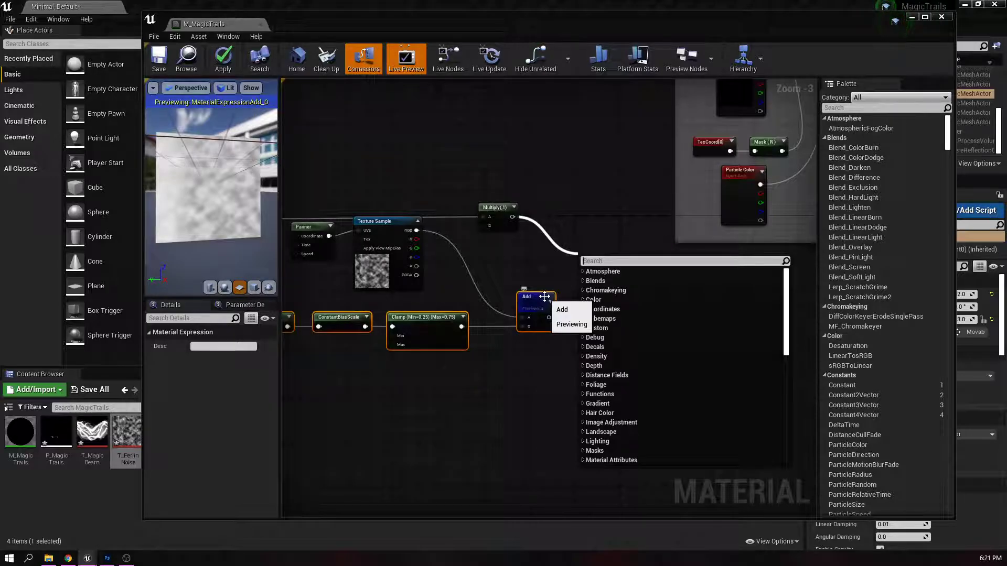
text(sub)
key(Return)
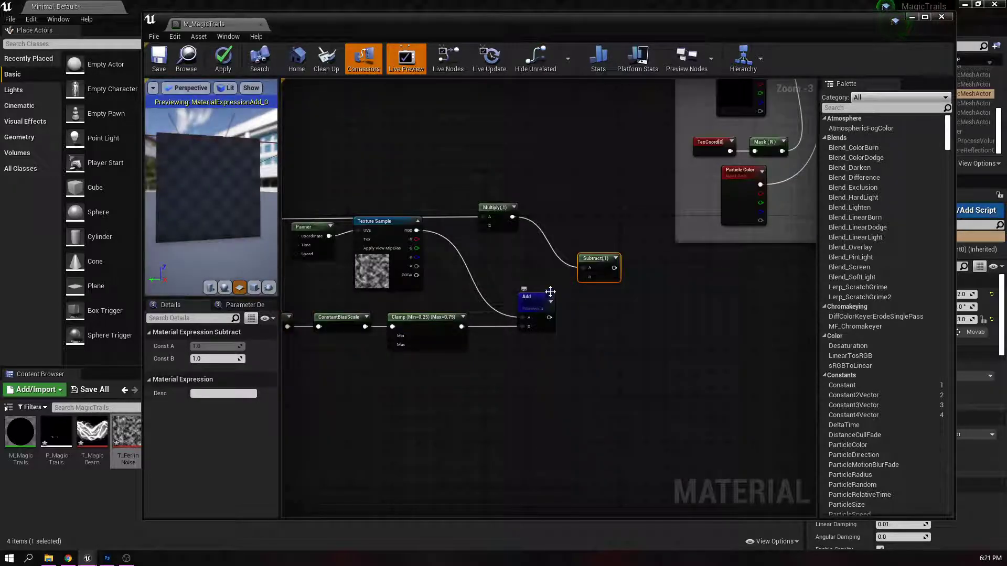
drag(550, 318, 633, 311)
right_drag(633, 310, 700, 330)
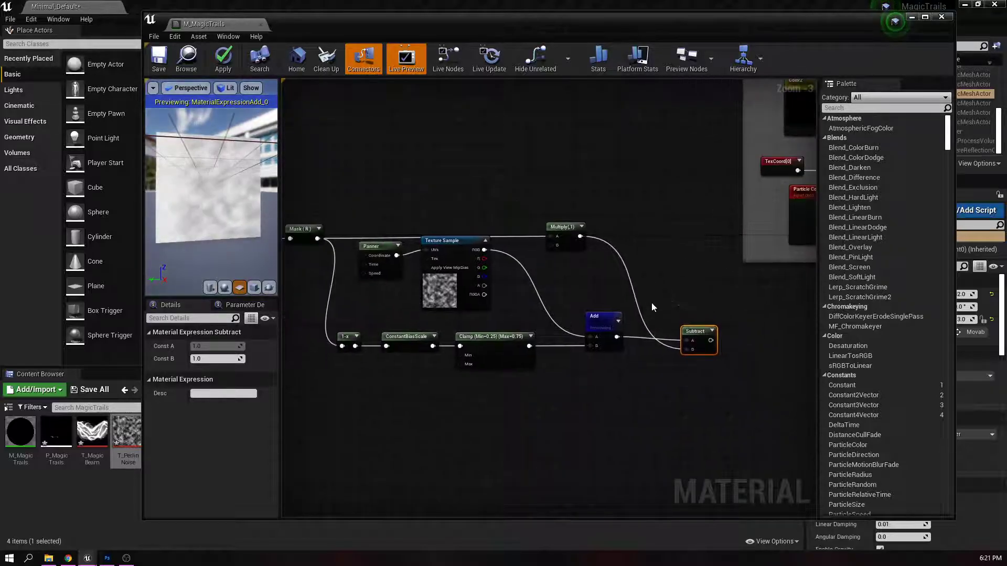
- Preview the Subtract node on the plane mesh, rotating the mesh view slightly
right_click(691, 332)
click(728, 373)
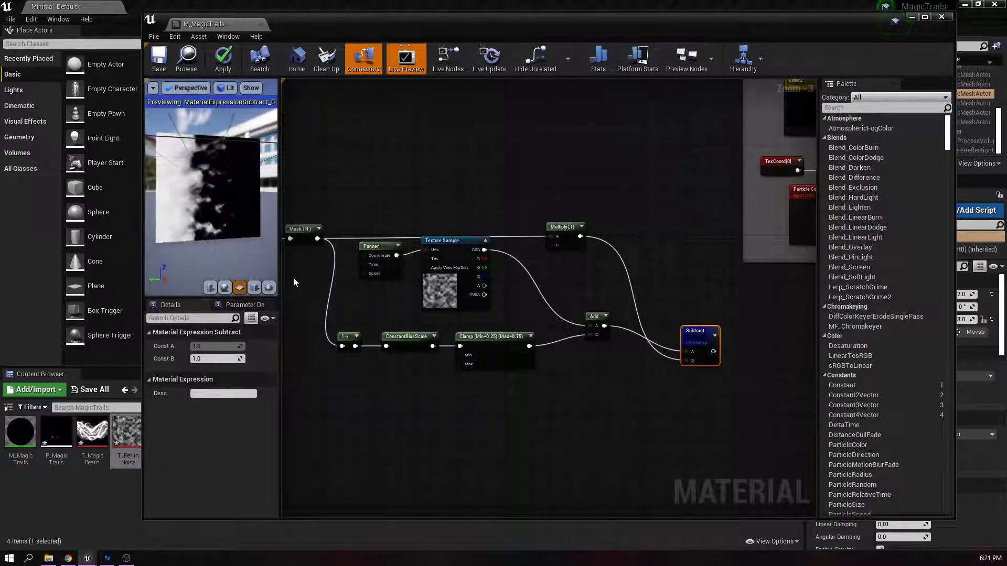
mouse_move(223, 223)
mouse_down()
mouse_move(212, 215)
mouse_move(231, 212)
mouse_up()
- Set the Multiply node's Const B to 0.8
click(562, 227)
click(228, 359)
text(0.8)
key(Return)
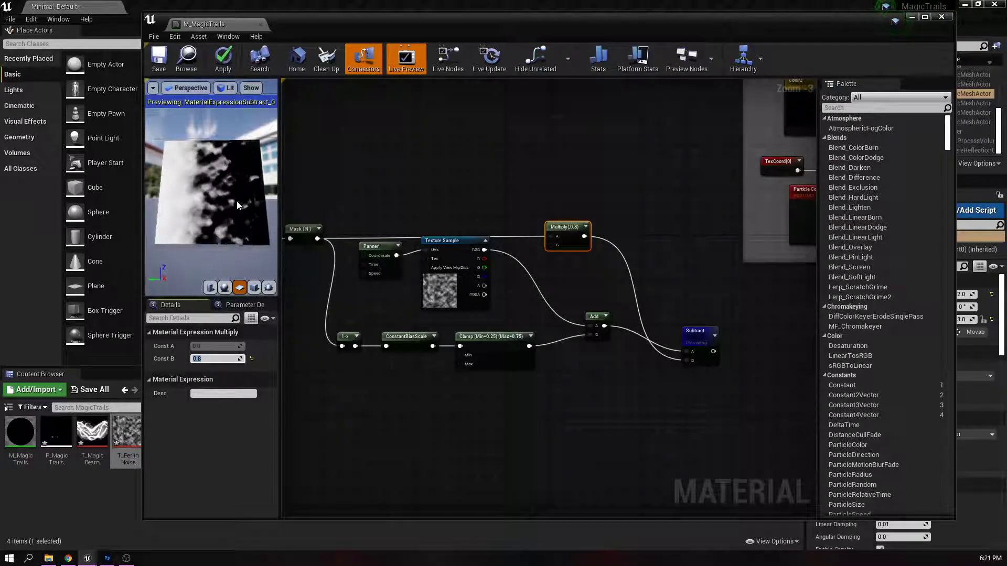
- Add a second Clamp node fed by the Subtract output, keeping Min 0 and Max 1
right_drag(577, 367, 415, 302)
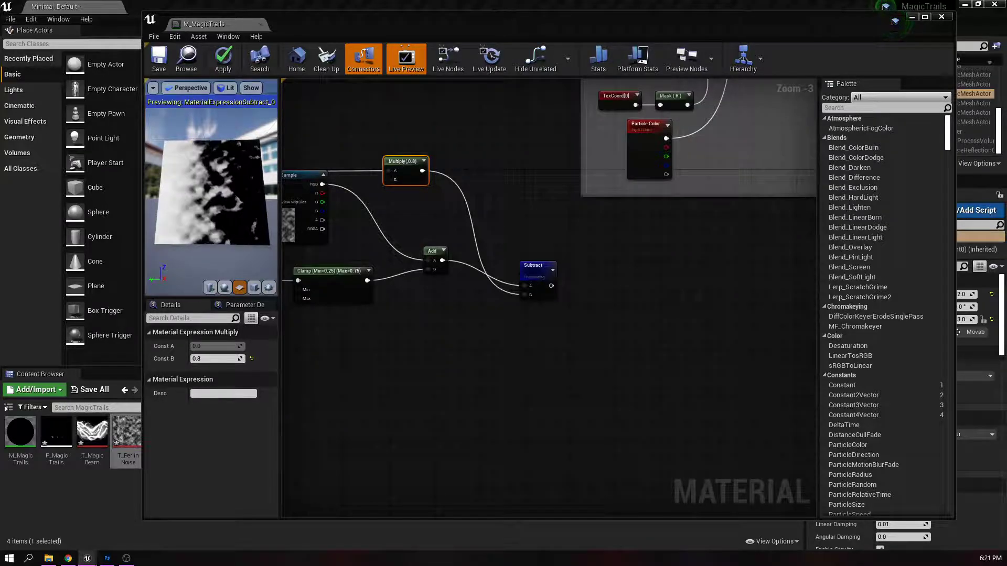
drag(550, 286, 599, 286)
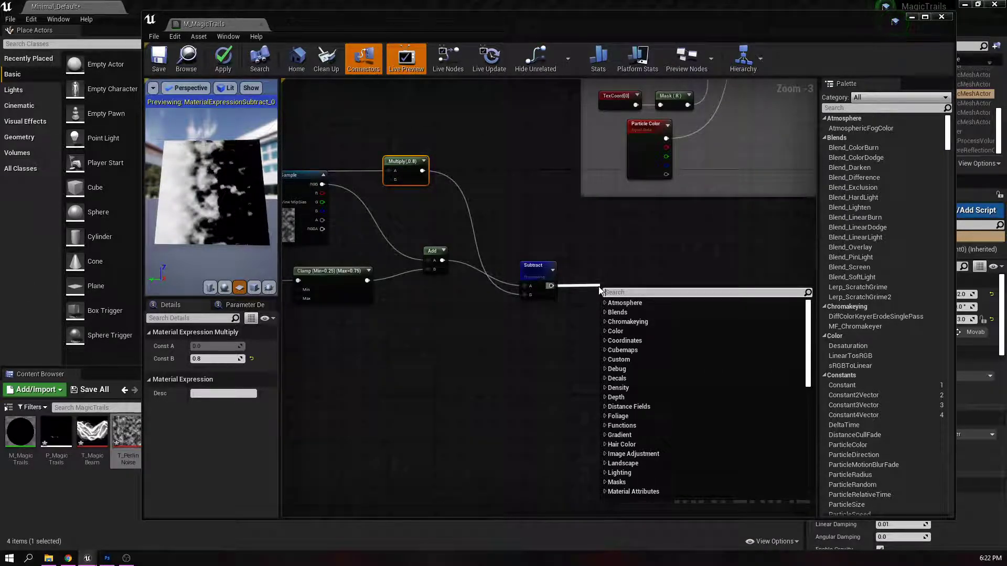
text(clamp)
key(Return)
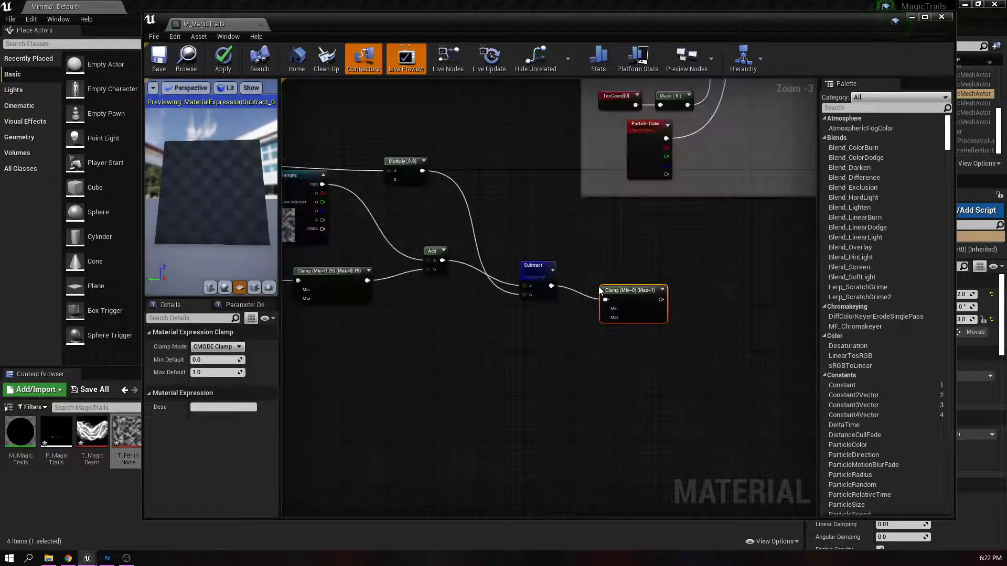
drag(603, 297, 601, 289)
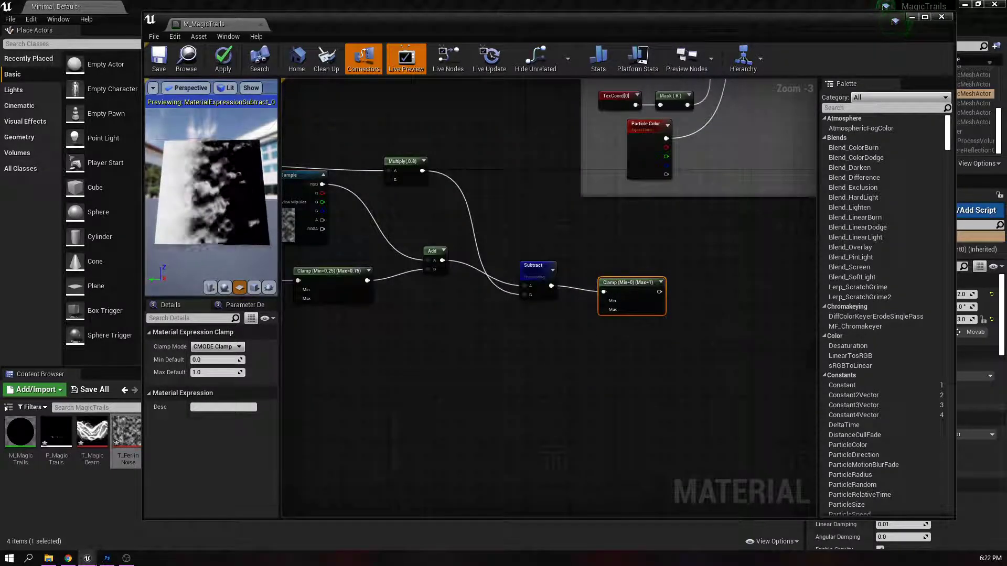
- Select the lower row from 1-x to the final Clamp node and straighten its connections
right_drag(599, 334, 350, 340)
right_drag(435, 342, 607, 325)
right_drag(505, 353, 661, 338)
right_drag(529, 346, 655, 343)
scroll(580, 342, down, 2)
drag(426, 357, 718, 287)
key(Delete)
key(ctrl+z)
drag(444, 348, 747, 280)
scroll(644, 369, up, 2)
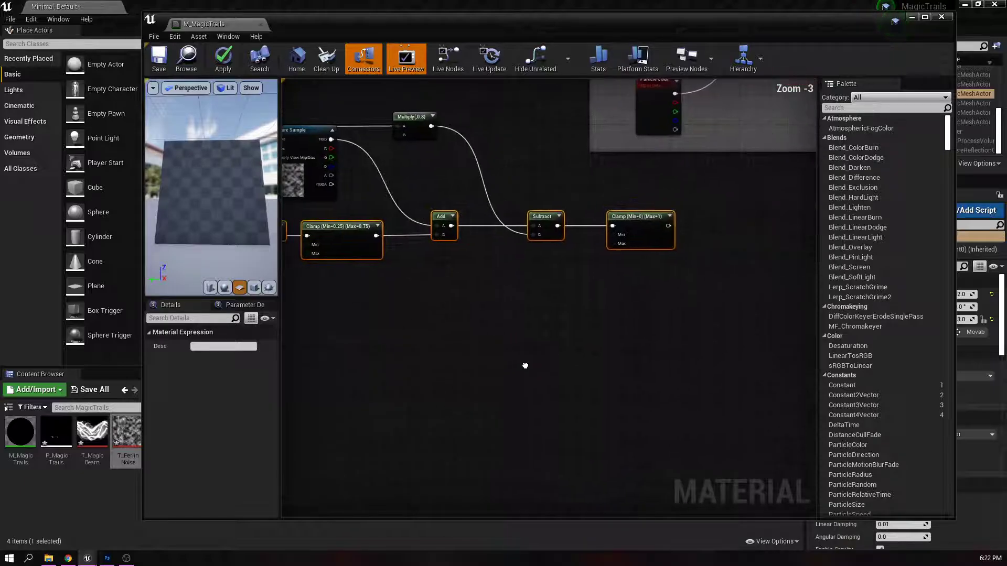
- Preview the final Clamp node on its own, then stop previewing it
right_drag(476, 290, 561, 317)
right_click(698, 243)
click(729, 286)
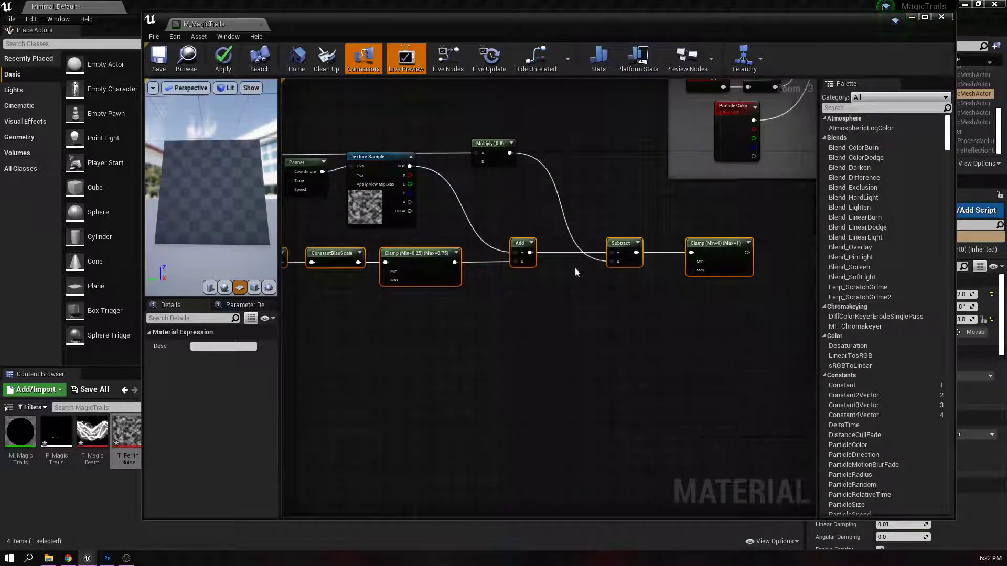
click(595, 333)
right_click(715, 244)
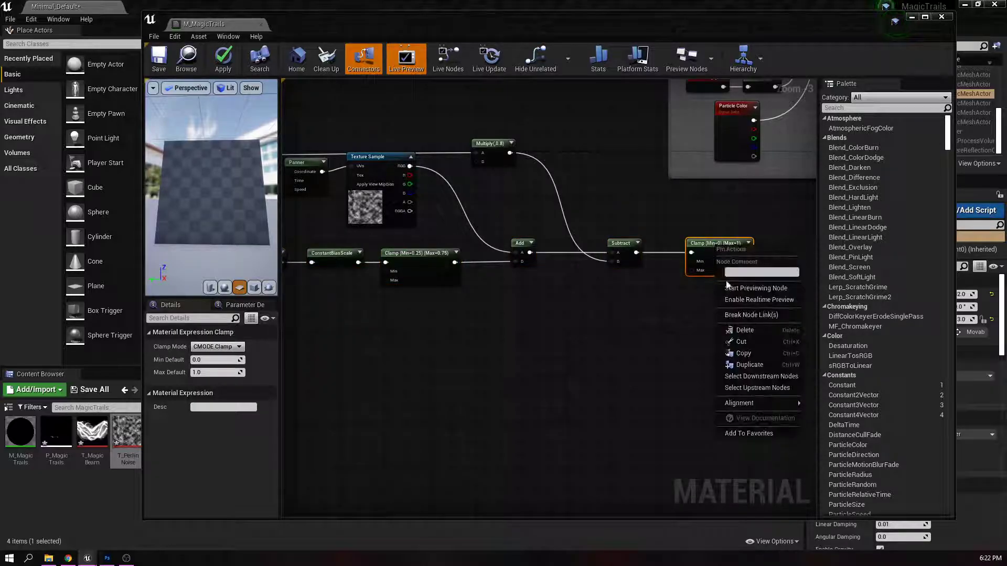
click(742, 288)
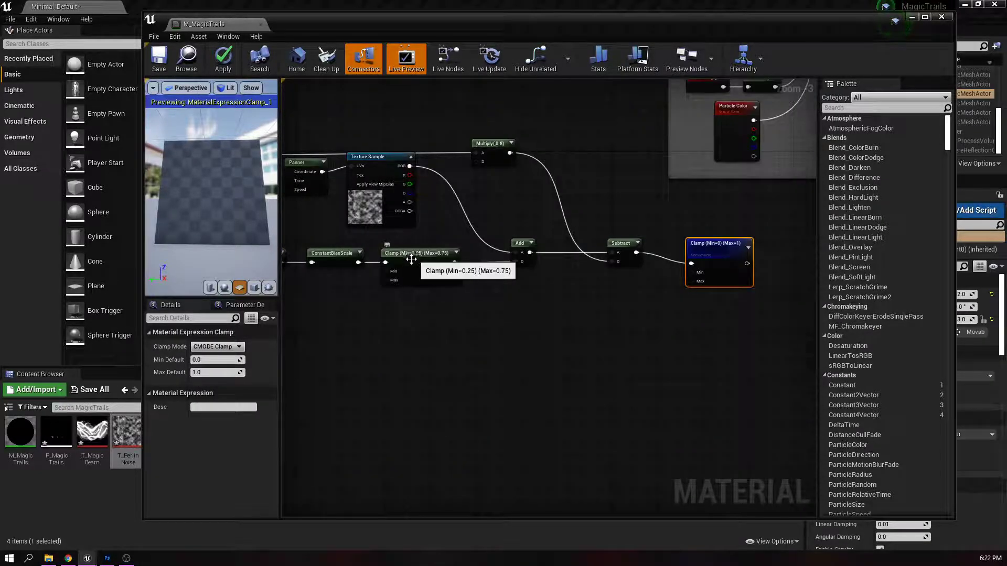
right_click(724, 252)
click(755, 294)
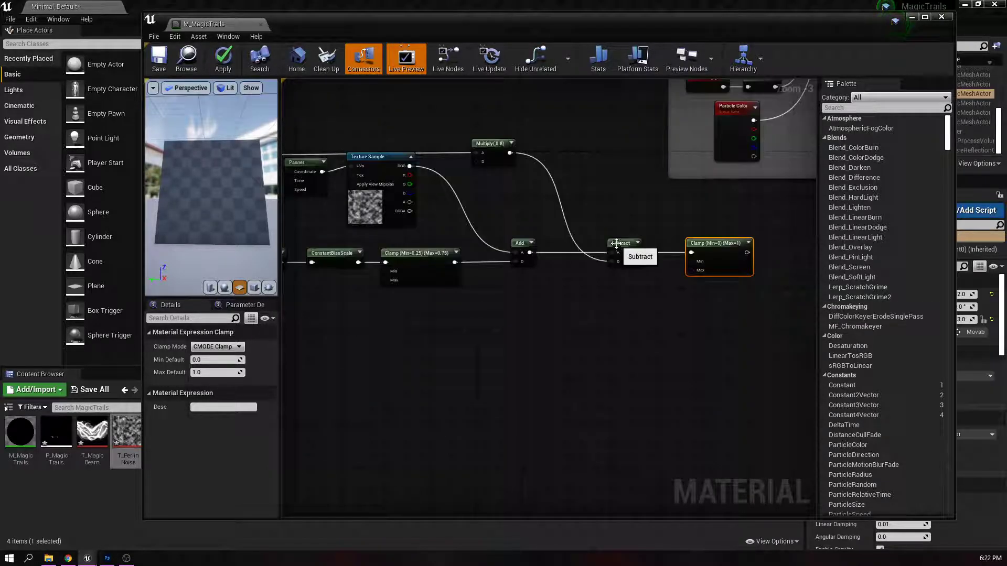
- Preview the Subtract node's eroded noise on the plane mesh, then stop the preview
right_click(620, 262)
click(652, 283)
mouse_move(257, 203)
mouse_down()
mouse_move(238, 205)
mouse_move(257, 203)
mouse_up()
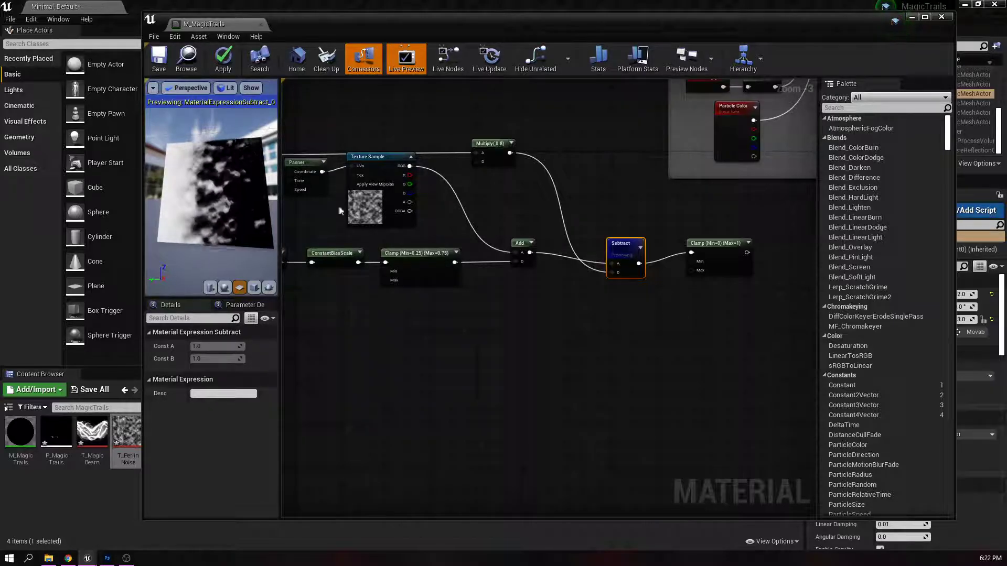
right_click(731, 249)
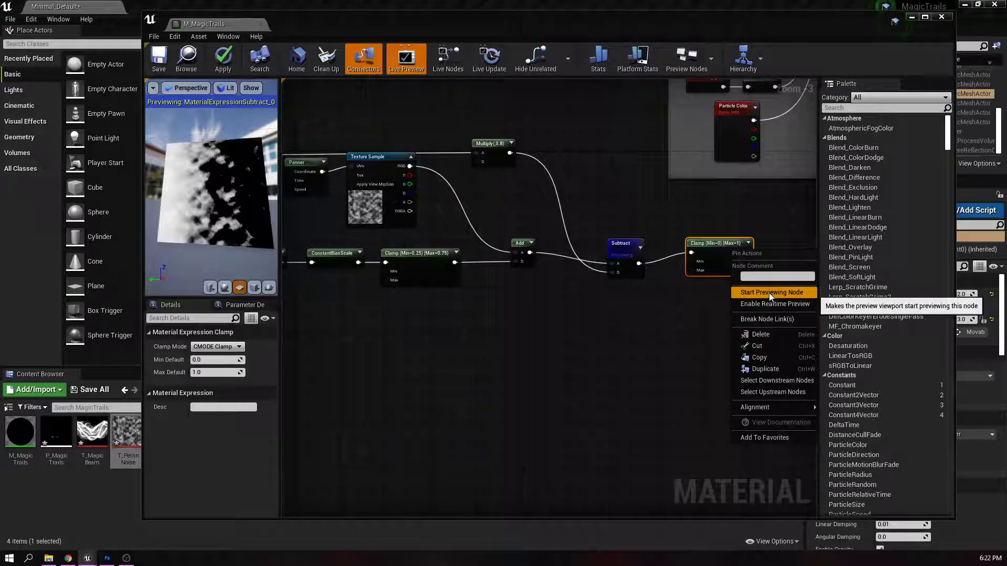
right_click(616, 245)
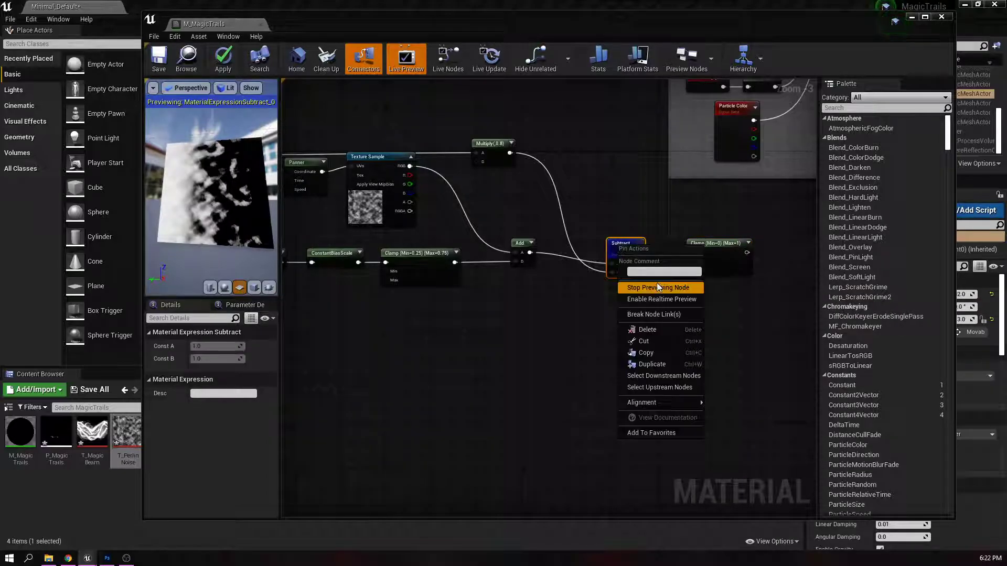
click(654, 292)
- Add another Texture Sample of the T_PerlinNoise texture in the empty area below the mask nodes
scroll(624, 332, down, 3)
right_drag(620, 333, 497, 271)
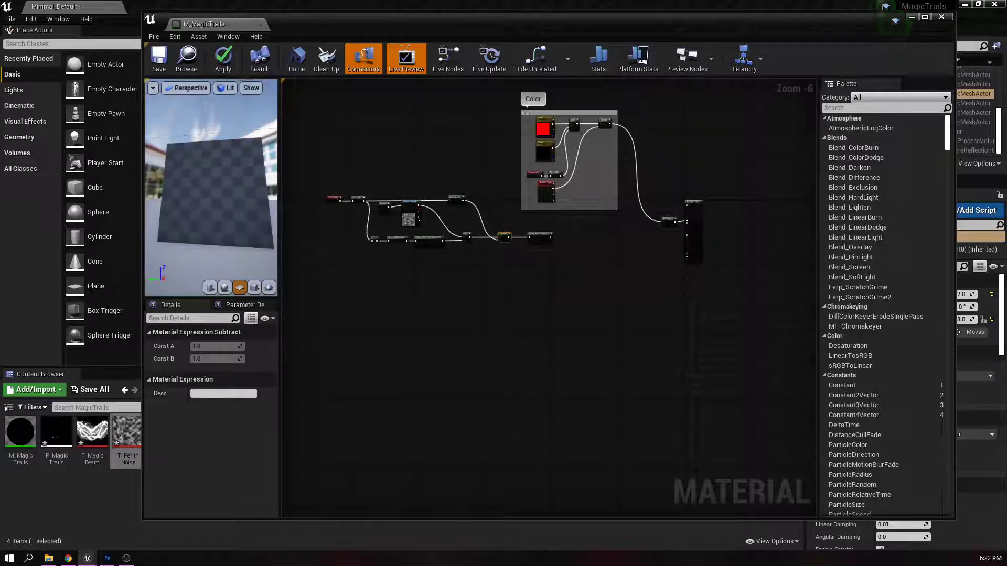
drag(115, 438, 367, 328)
scroll(492, 331, up, 3)
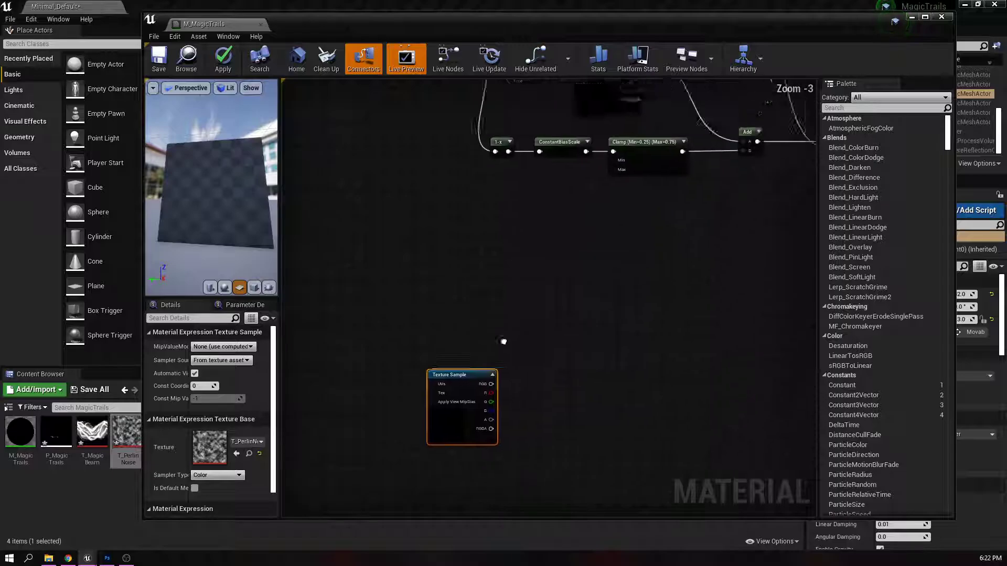
- Wrap the mask node network, from TexCoord to the final Clamp, in a comment box titled "Erosion"
scroll(514, 331, down, 2)
right_drag(414, 316, 395, 349)
drag(548, 248, 691, 226)
drag(687, 286, 549, 281)
key(c)
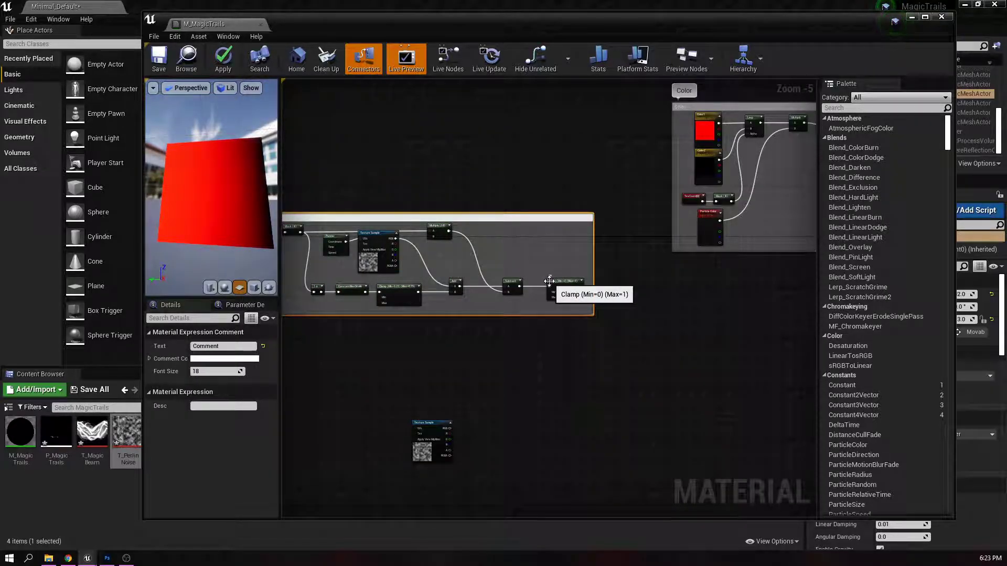
text(Erosion)
click(487, 187)
right_drag(490, 179, 648, 165)
scroll(521, 301, up, 2)
scroll(521, 333, down, 1)
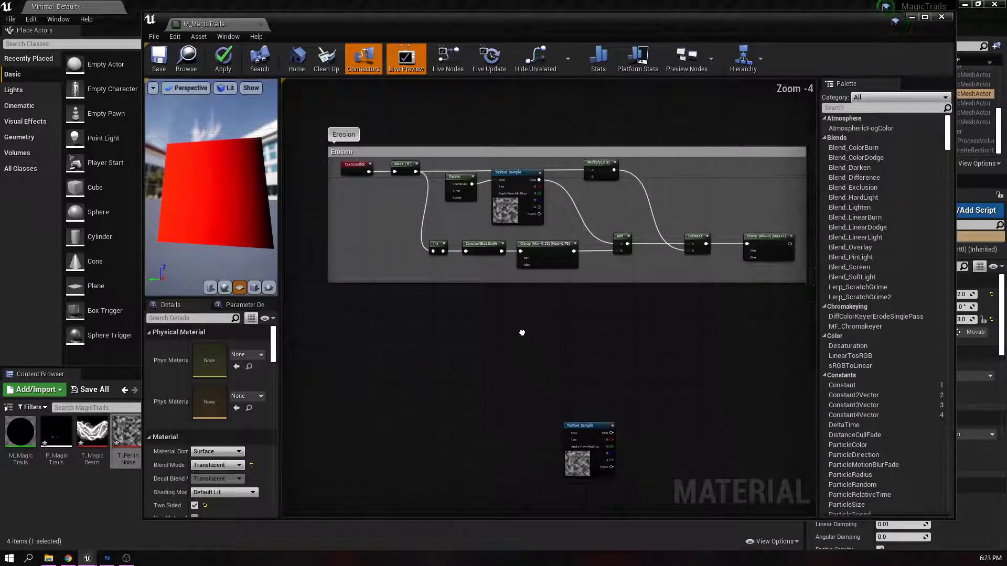
- Move the loose noise Texture Sample below the Erosion group and connect a new Panner node to its UVs input
right_drag(553, 333, 487, 311)
drag(515, 399, 369, 376)
right_drag(417, 378, 495, 342)
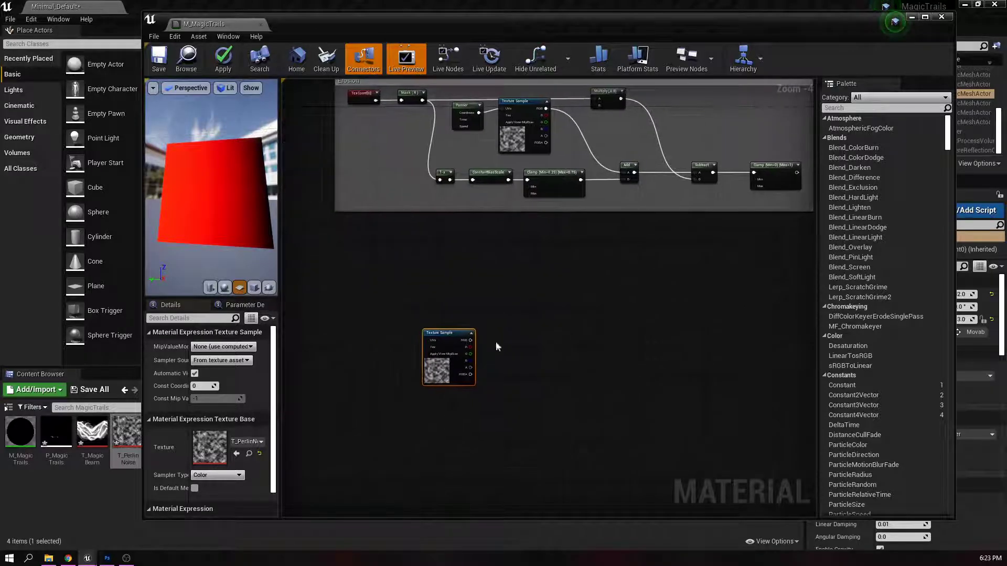
right_click(355, 344)
text(par)
key(BackSpace)
text(nn)
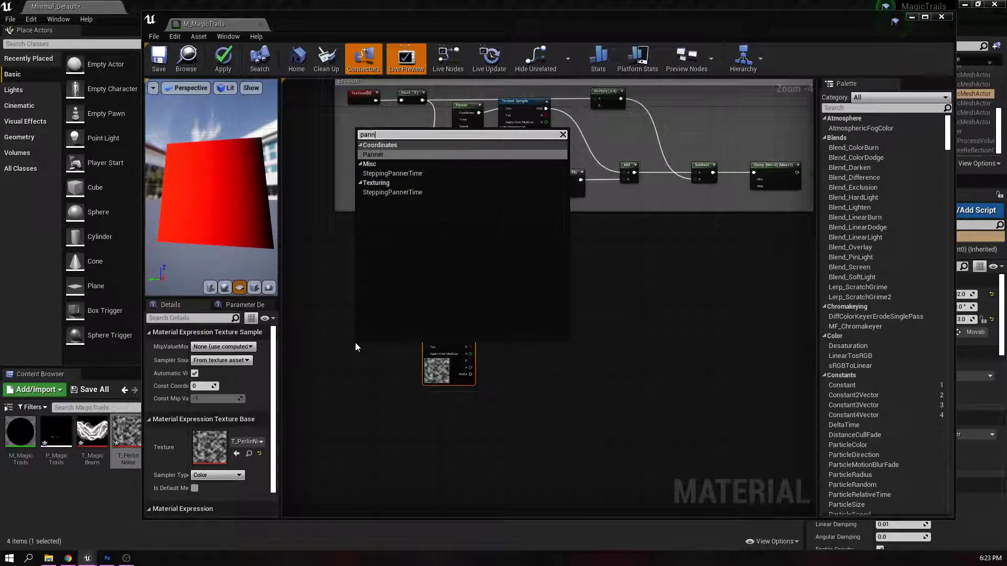
key(Return)
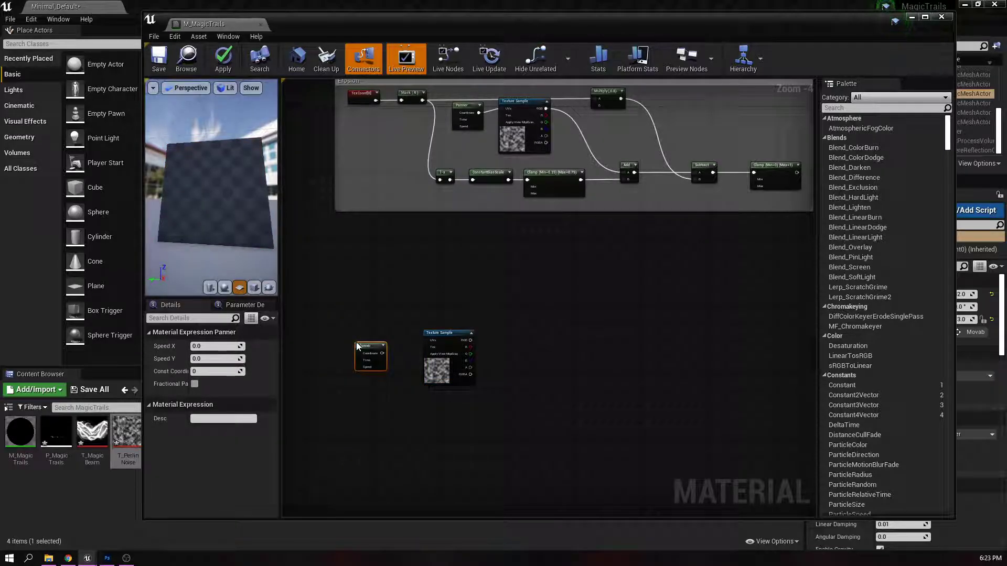
scroll(356, 342, up, 2)
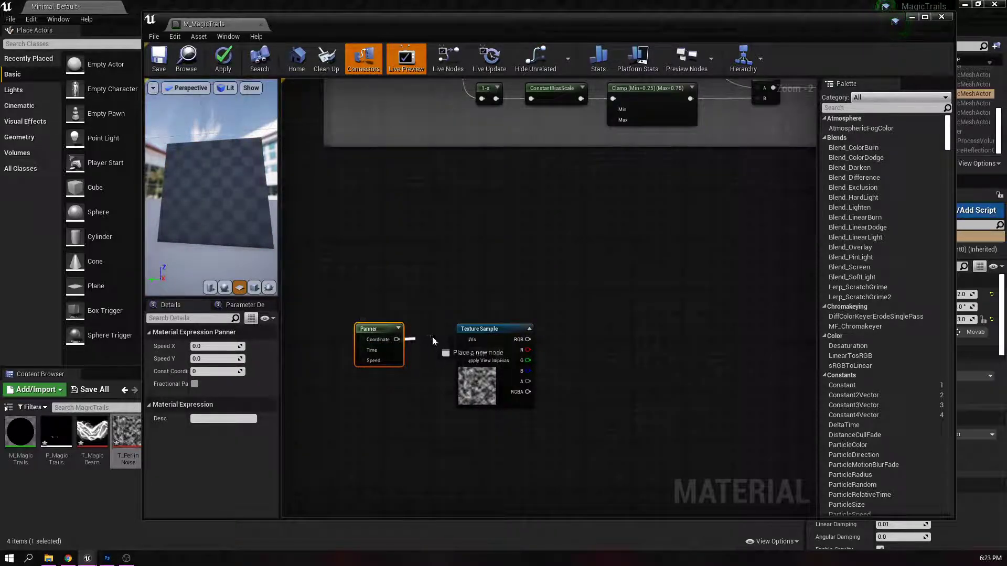
drag(459, 338, 462, 339)
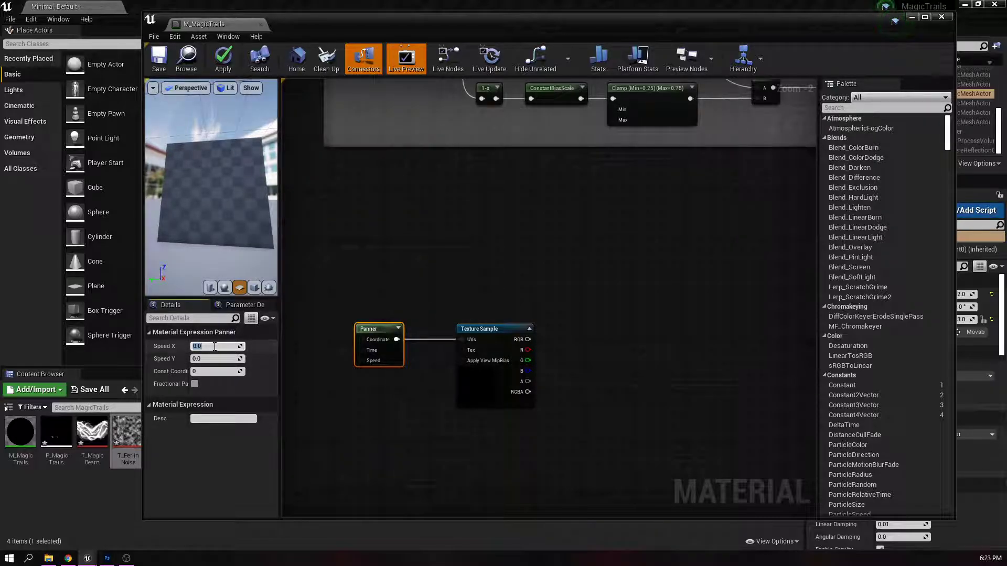
- Set the new Panner's Speed X to -1
text(-1)
key(Return)
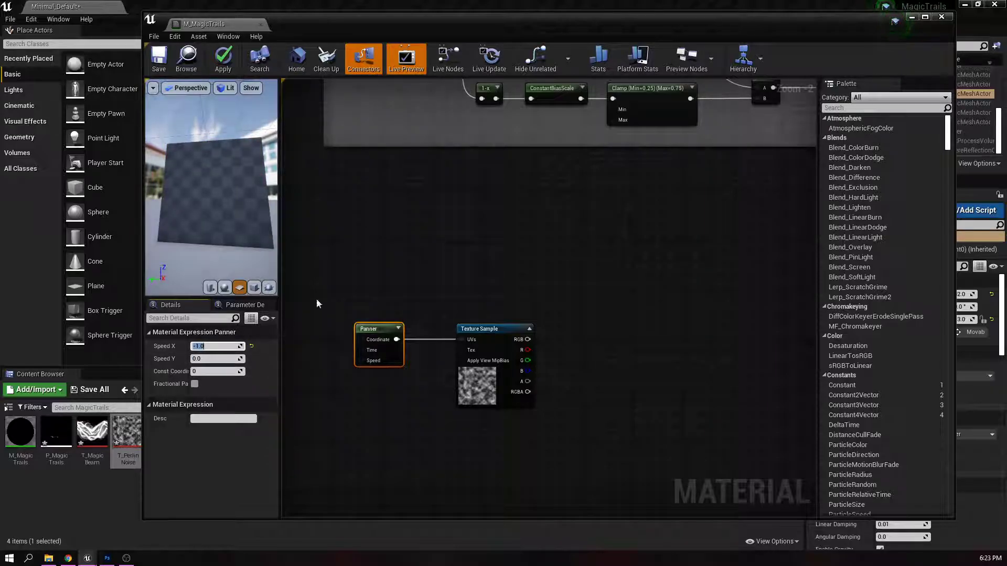
right_drag(379, 285, 325, 264)
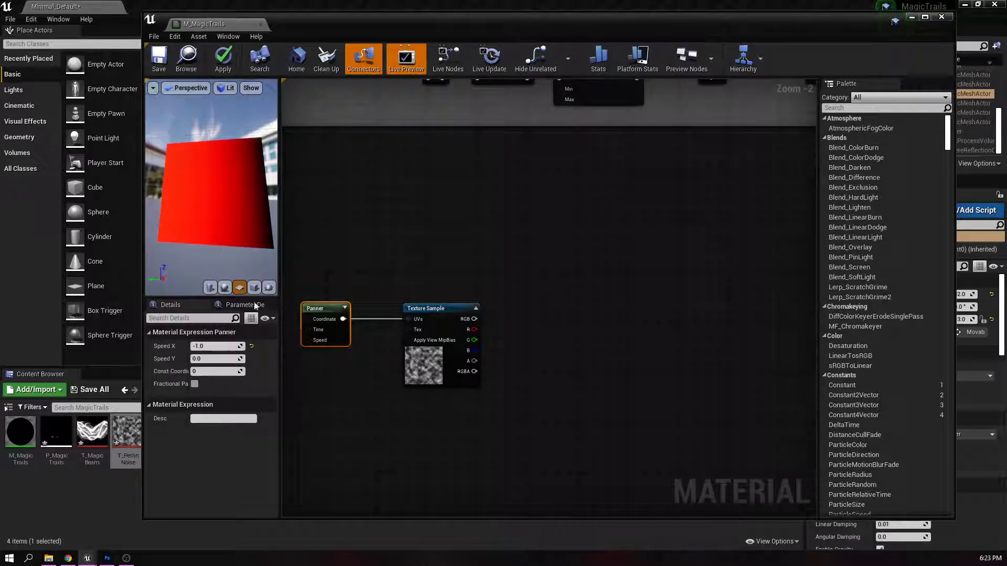
- Add a ComponentMask node fed by the Texture Sample's RGB output and line it up with that output
right_drag(613, 309, 493, 304)
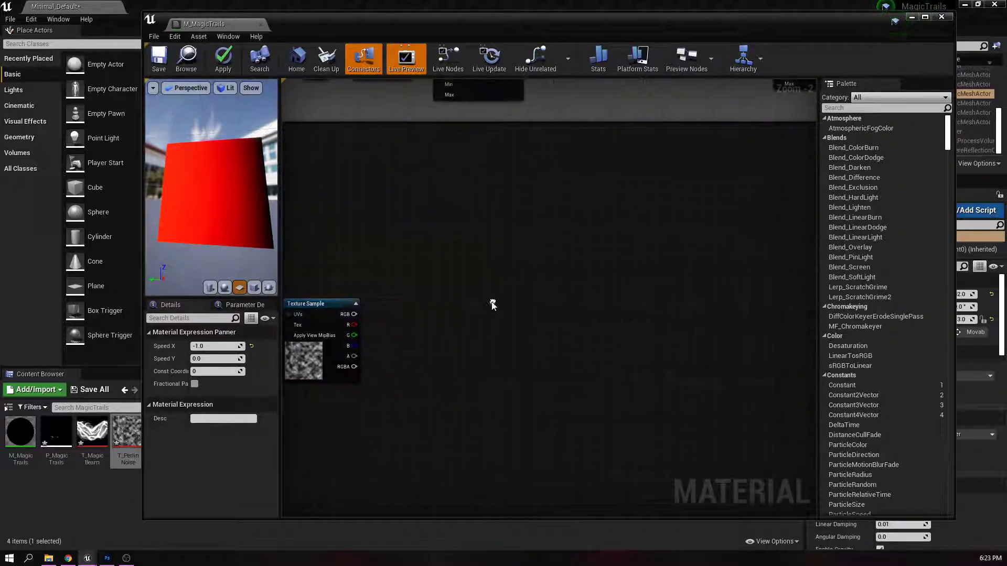
drag(486, 318, 538, 313)
text(com)
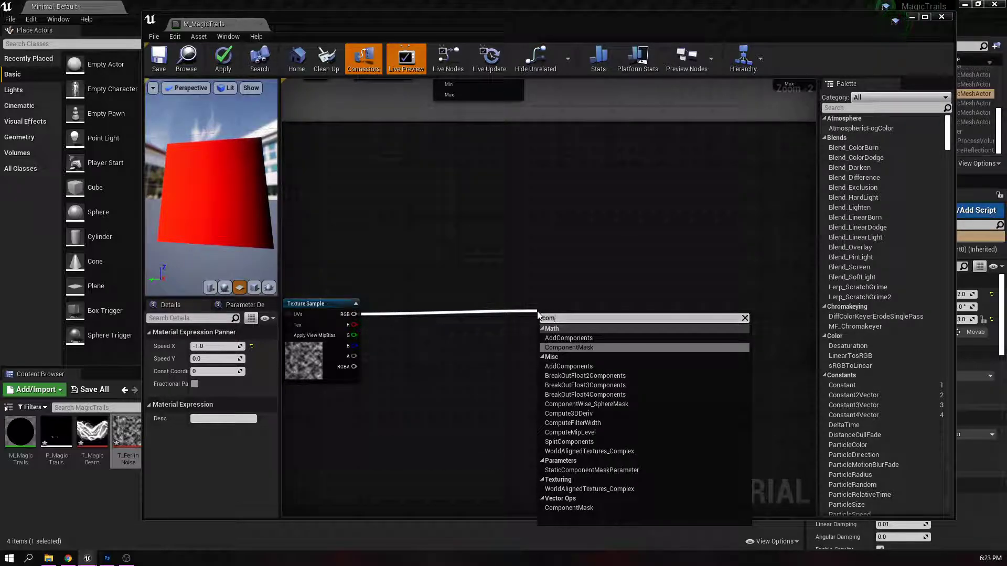
key(Return)
drag(559, 315, 485, 304)
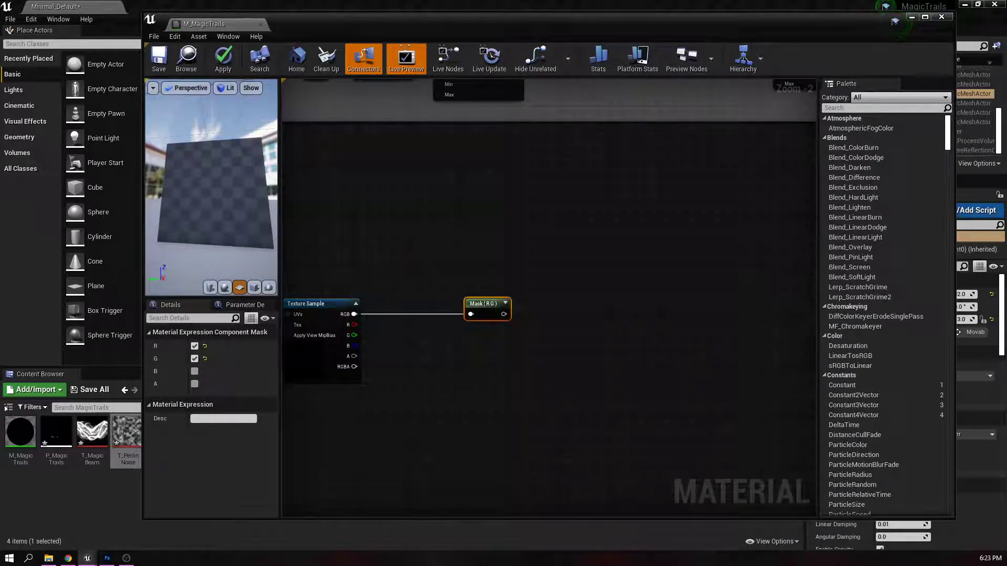
- Add a ConstantBiasScale node after the RG mask, aligned with it, and set its Bias to -0.5 and Scale to 2
drag(505, 313, 564, 314)
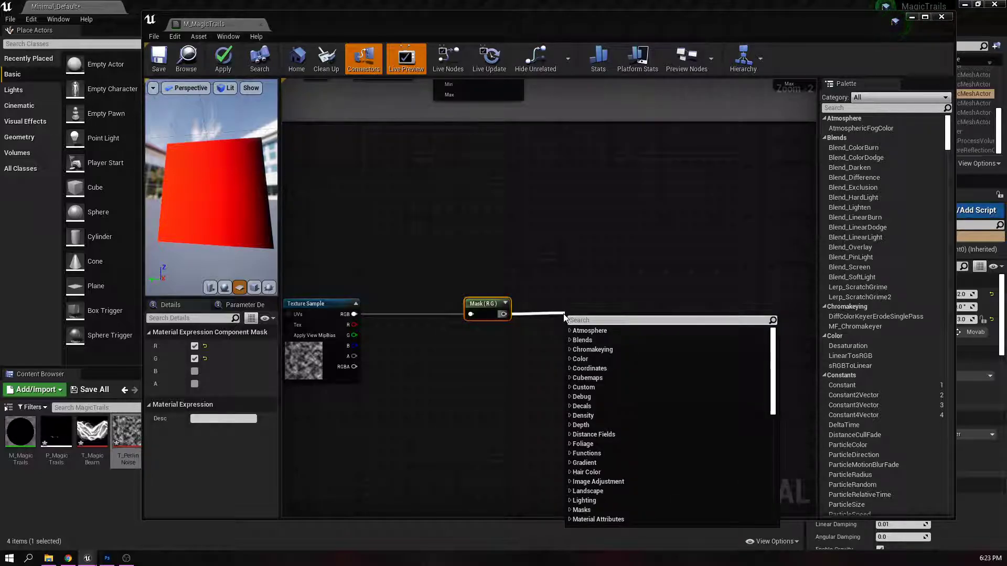
text(const)
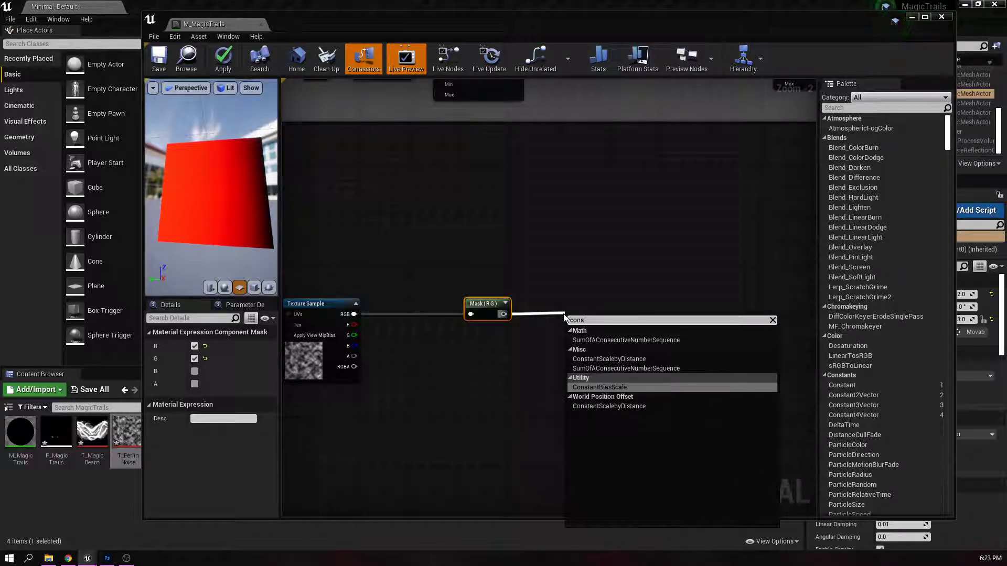
key(Return)
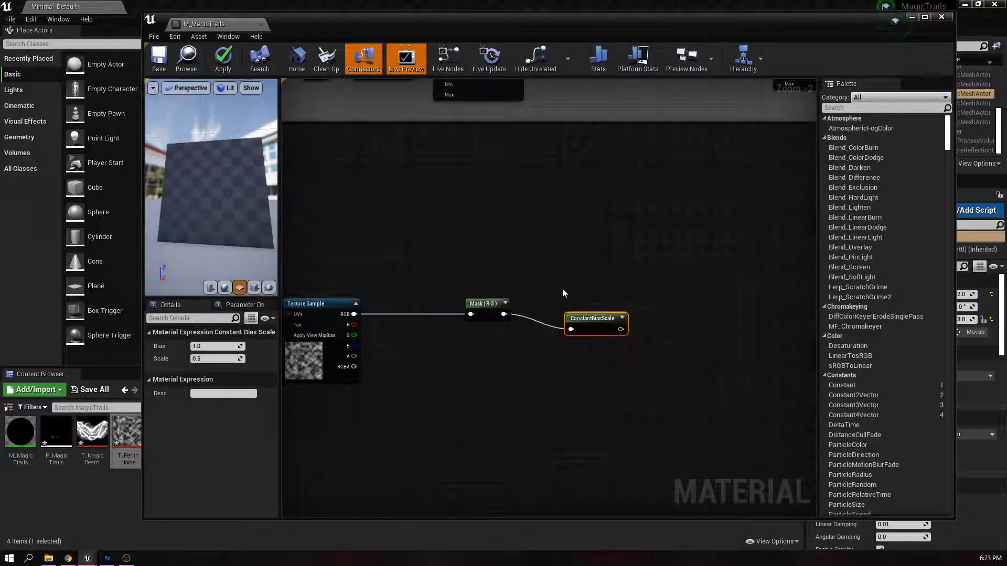
scroll(546, 281, down, 3)
scroll(545, 279, up, 4)
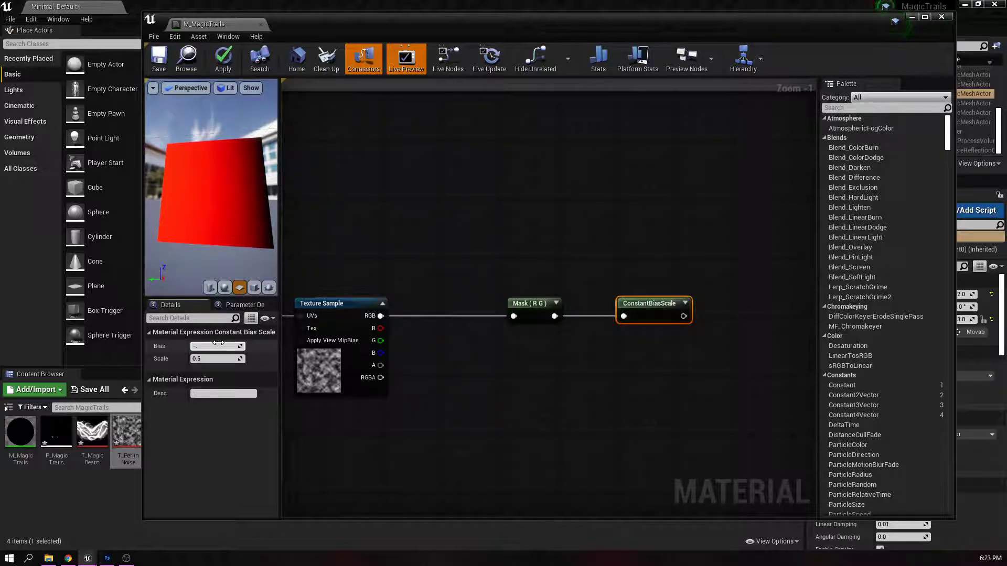
key(Tab)
text(2)
key(Return)
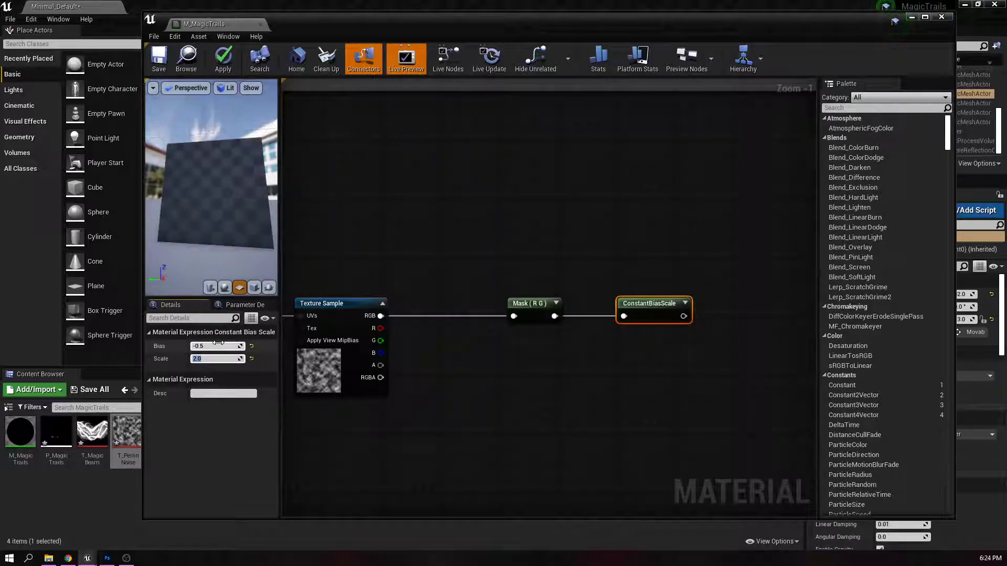
- Add a Multiply node with the ConstantBiasScale output feeding its A input
right_drag(536, 357, 342, 363)
drag(495, 322, 577, 310)
text(mult)
key(Return)
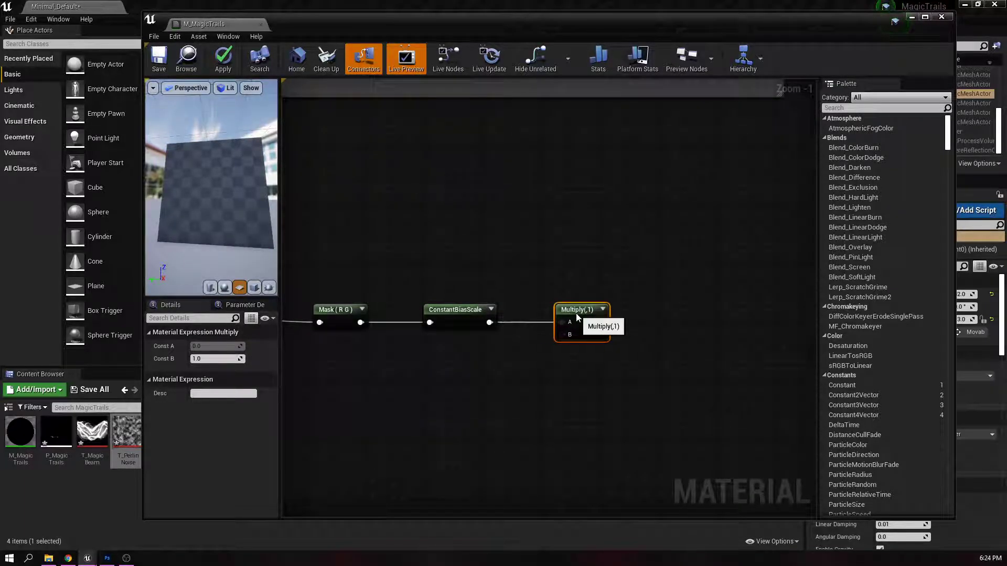
- Create a scalar parameter named Flow Strength below the ConstantBiasScale node
right_drag(453, 404, 401, 374)
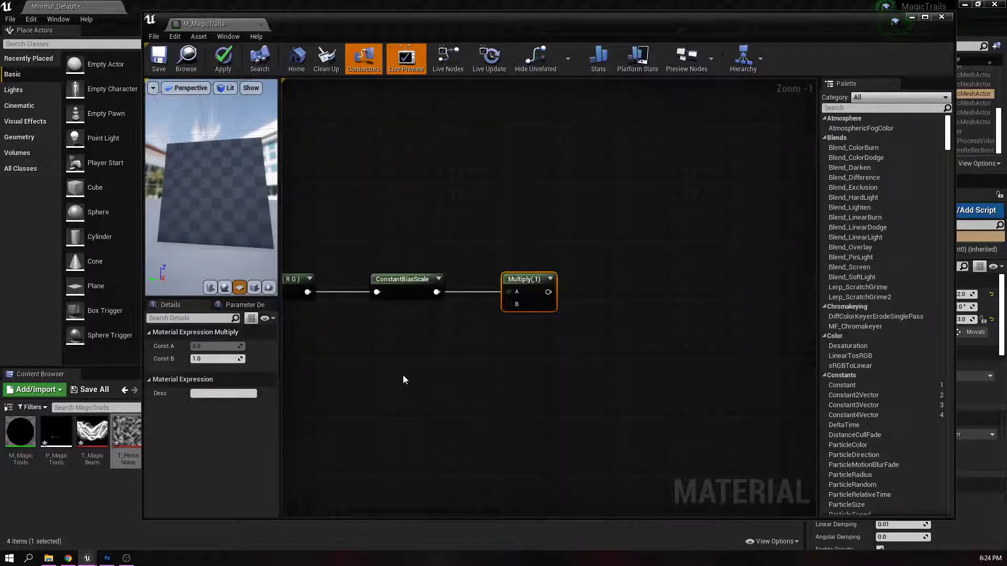
key(s)
click(353, 363)
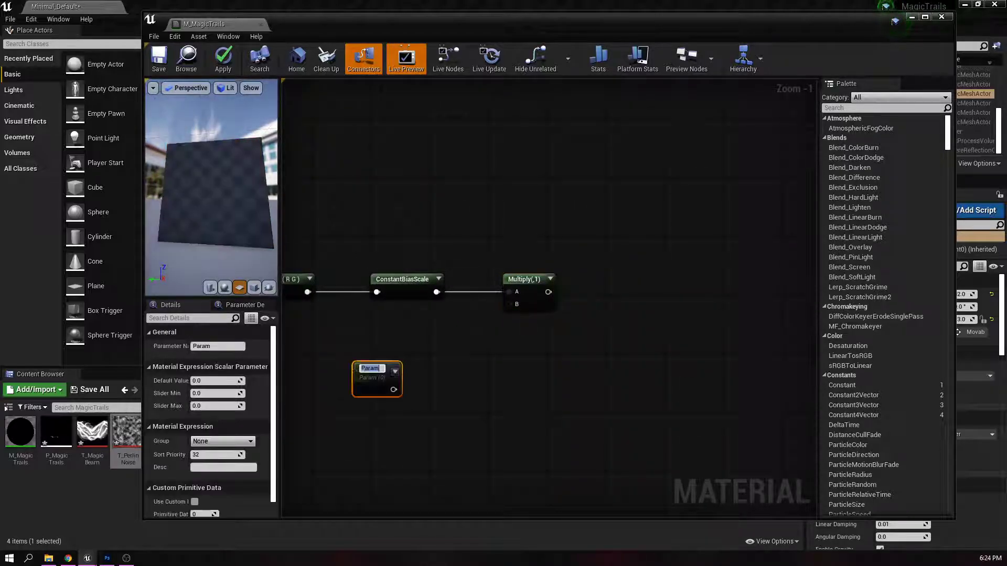
text(s)
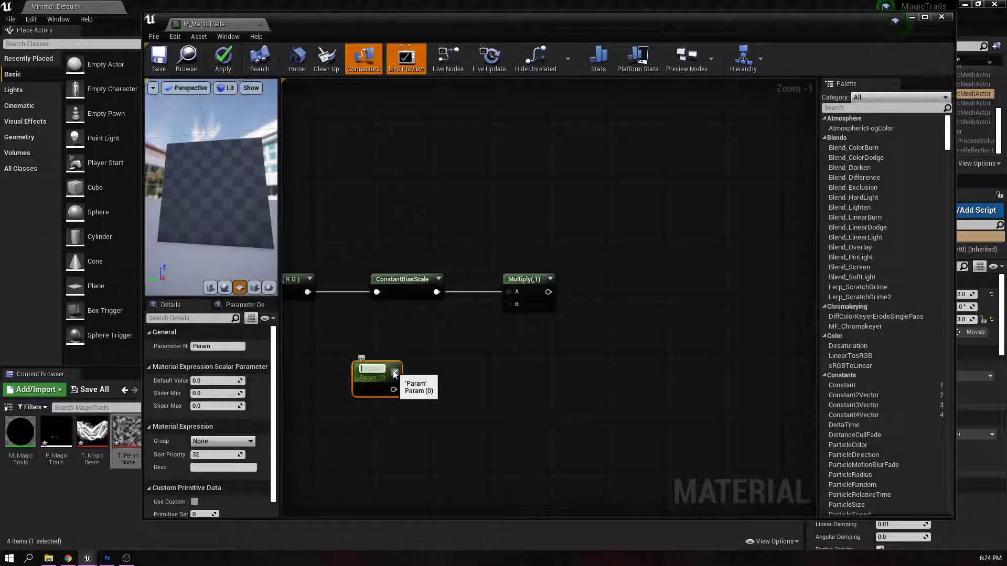
text(calar)
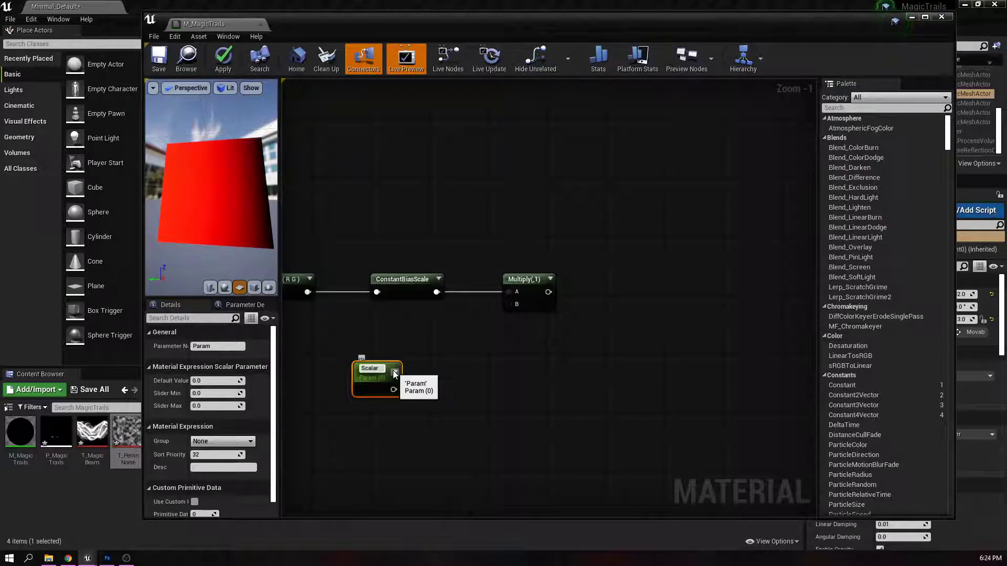
key(BackSpace)
key(BackSpace)
key(BackSpace)
key(BackSpace)
key(BackSpace)
text(th)
key(Return)
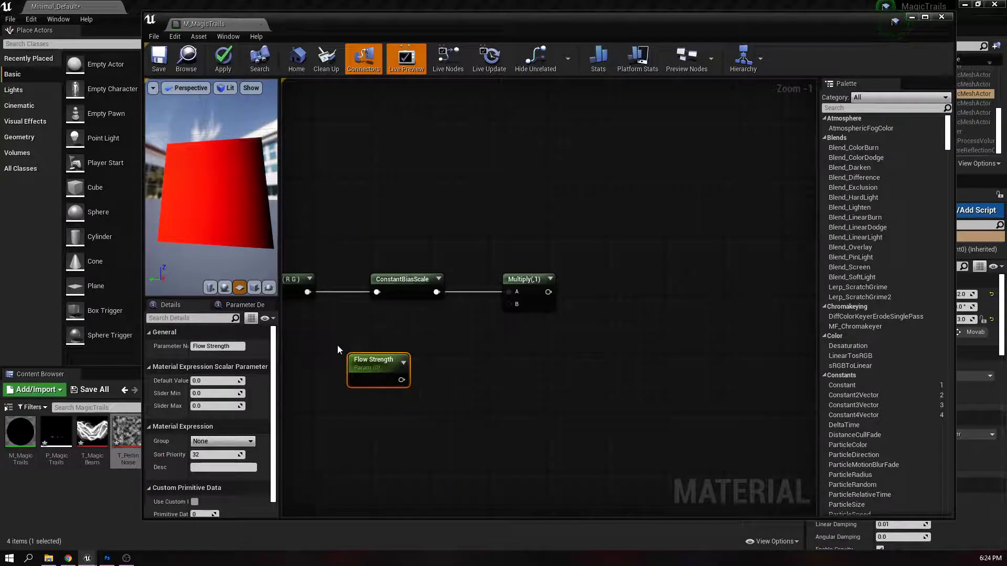
- Place a second Multiply node beside Flow Strength and connect the parameter to its A input
key(m)
click(451, 371)
drag(483, 382, 477, 375)
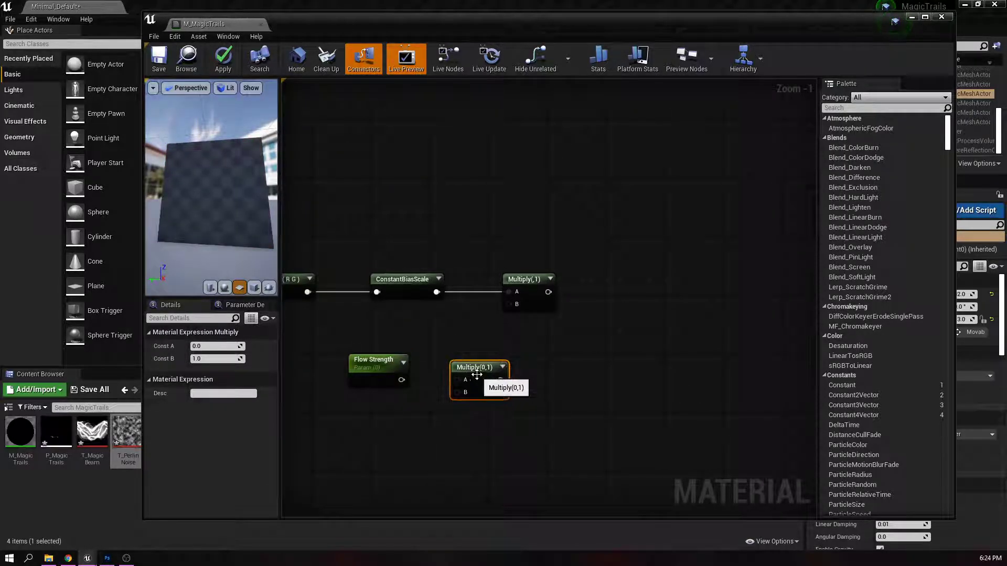
drag(402, 379, 458, 381)
right_drag(408, 431, 448, 403)
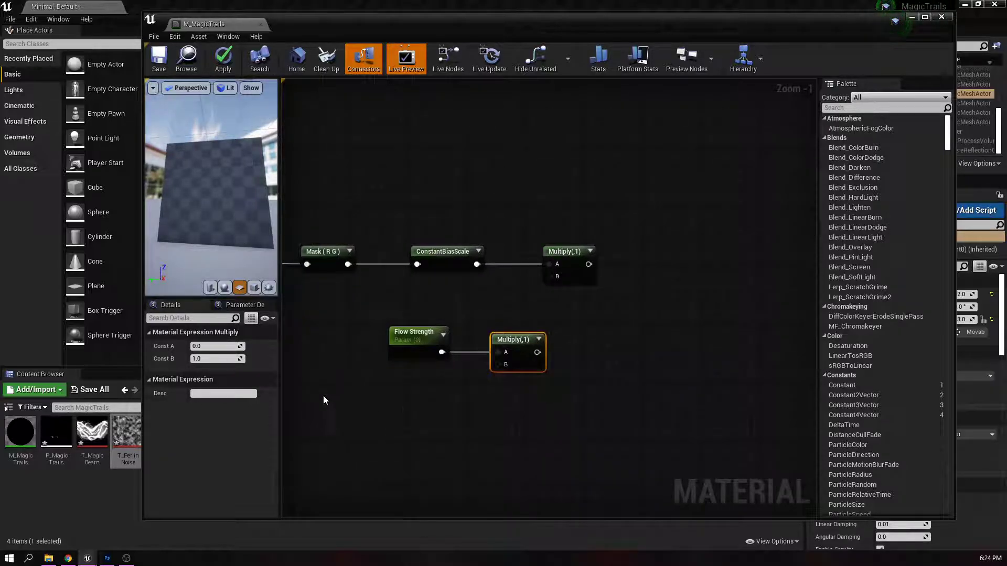
- Add a TextureCoordinate node below Flow Strength and feed it into a new ComponentMask limited to the R channel
right_drag(319, 402, 484, 391)
right_click(508, 400)
text(textureco)
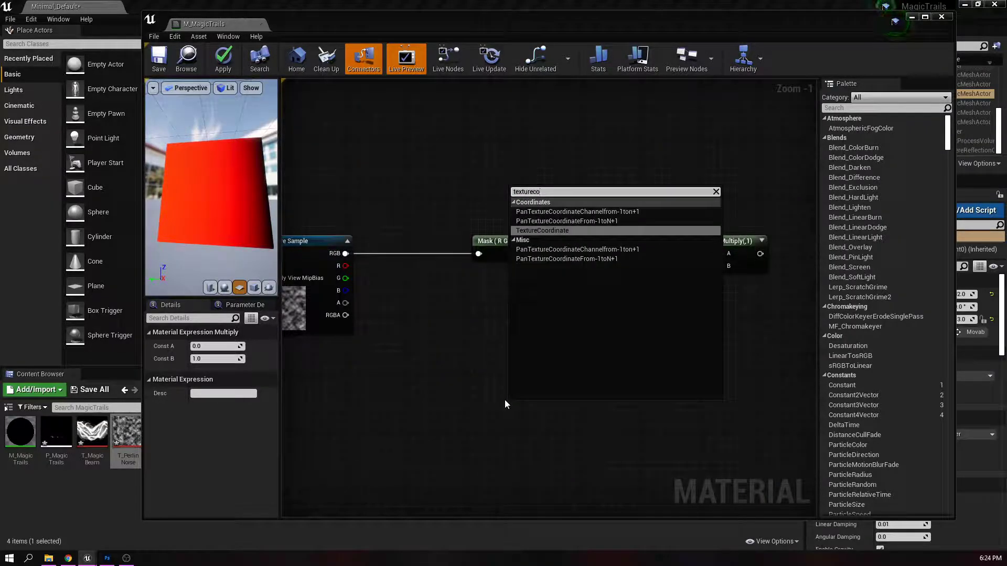
key(Return)
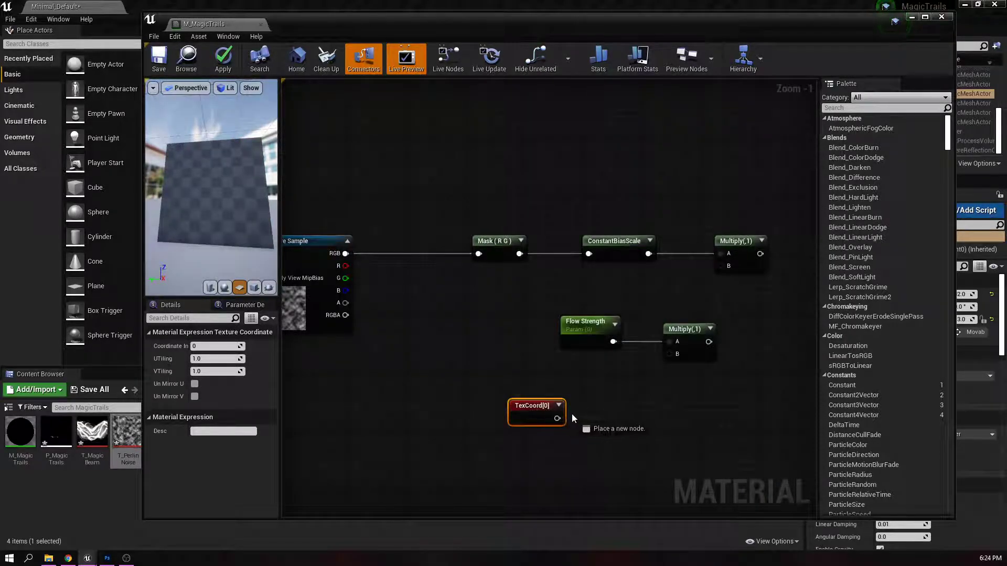
drag(590, 421, 589, 420)
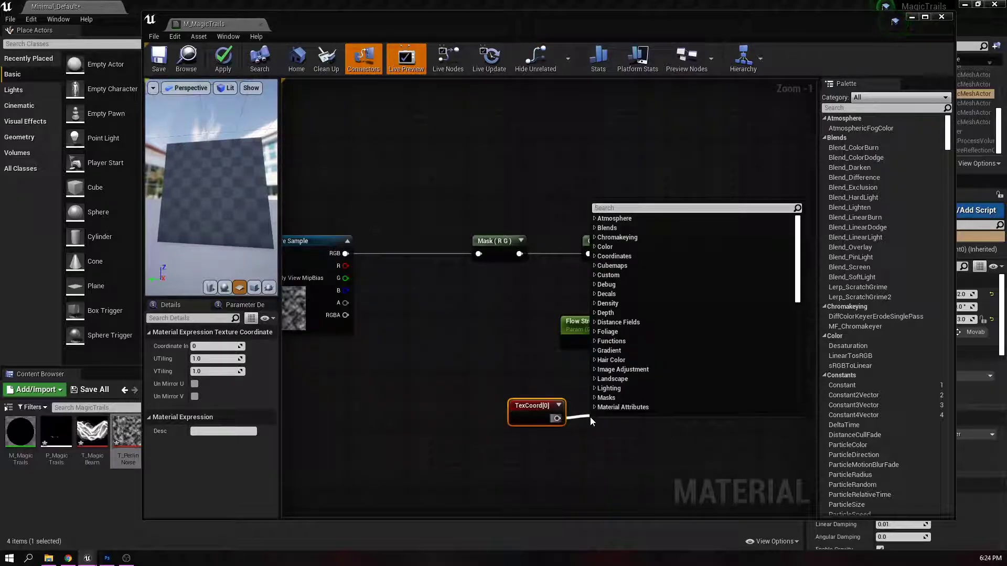
text(mask)
key(Return)
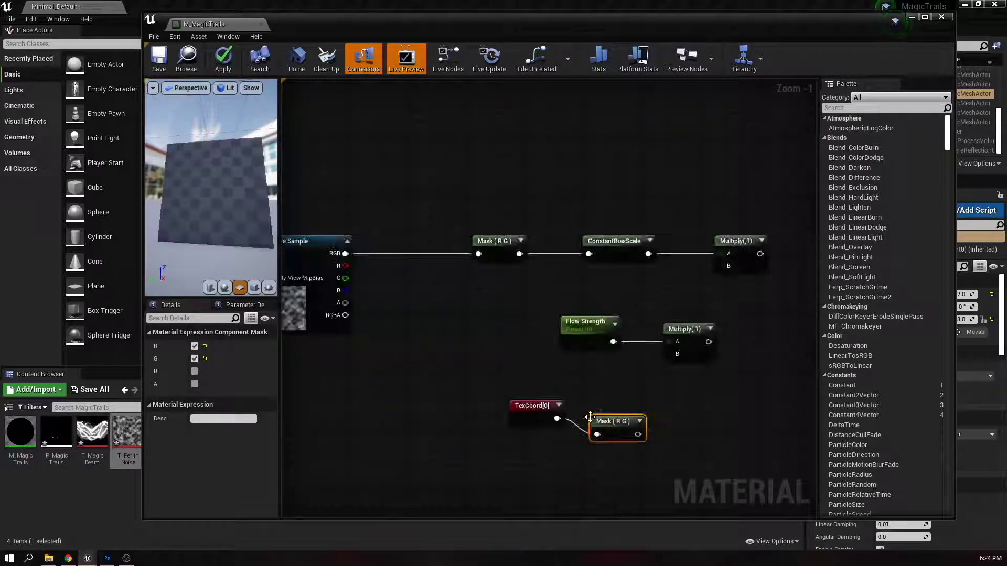
click(194, 359)
- Align the TexCoord and R mask, wire the mask into the lower Multiply's B, and that Multiply's output into the upper Multiply's B
drag(527, 381, 671, 360)
key(q)
right_drag(677, 367, 530, 370)
drag(557, 344, 584, 269)
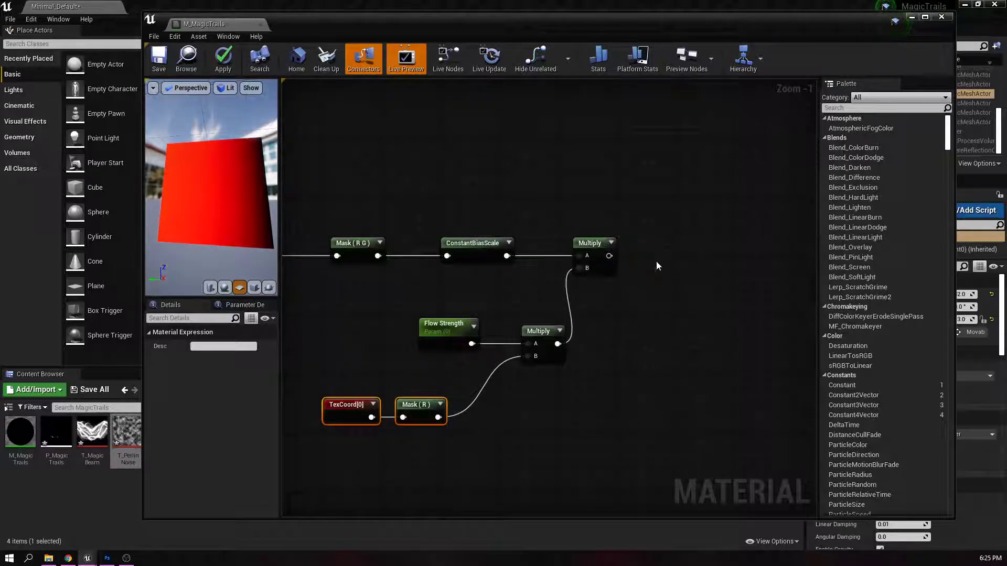
- Add an Add node after the upper Multiply, with the Multiply output connected to its B input
right_drag(671, 291, 516, 376)
drag(425, 324, 424, 328)
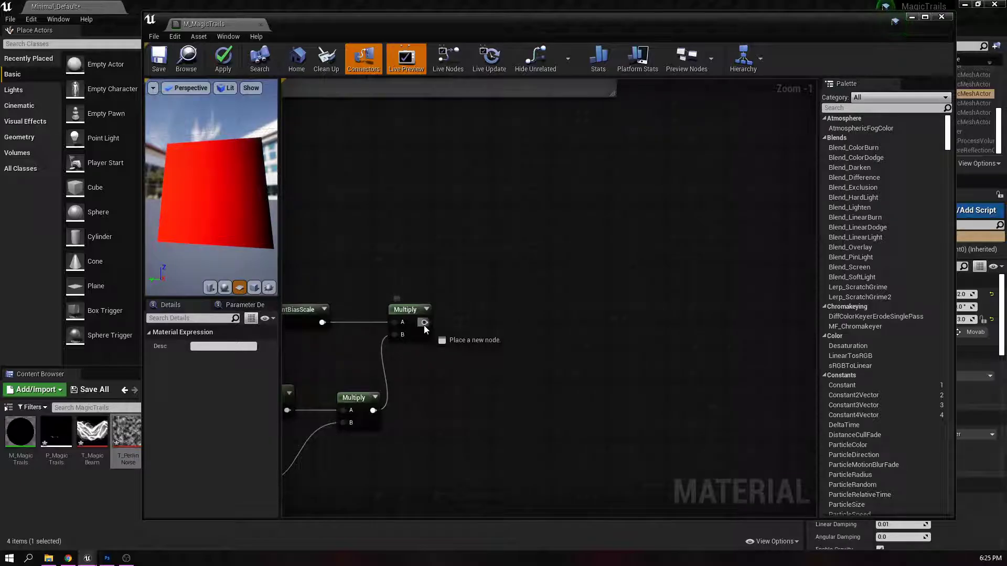
drag(504, 328, 577, 284)
text(add)
key(Return)
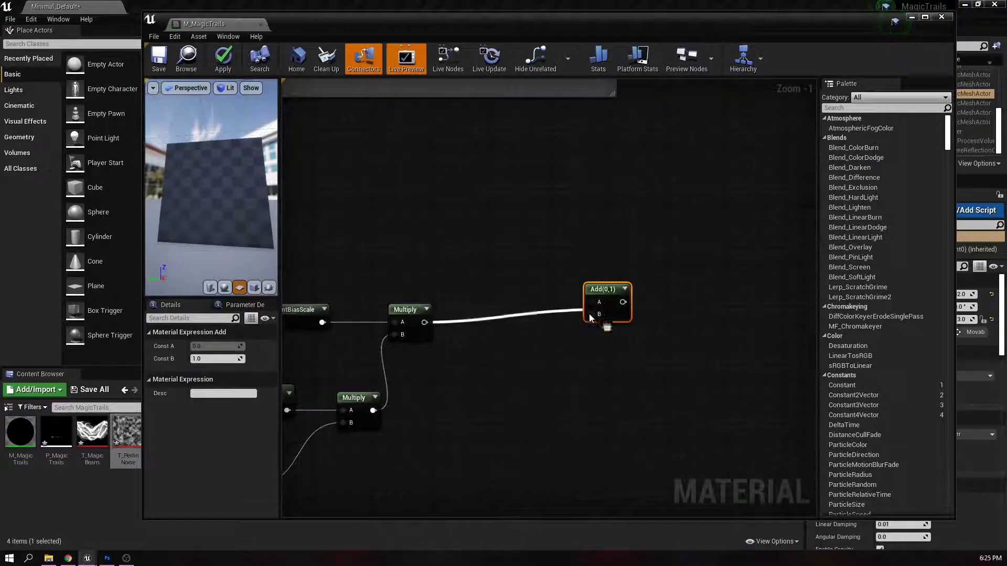
drag(601, 289, 580, 258)
- Add a TextureCoordinate node above the upper Multiply and connect it to the Add node's A input
right_drag(535, 340, 611, 336)
right_drag(519, 214, 527, 219)
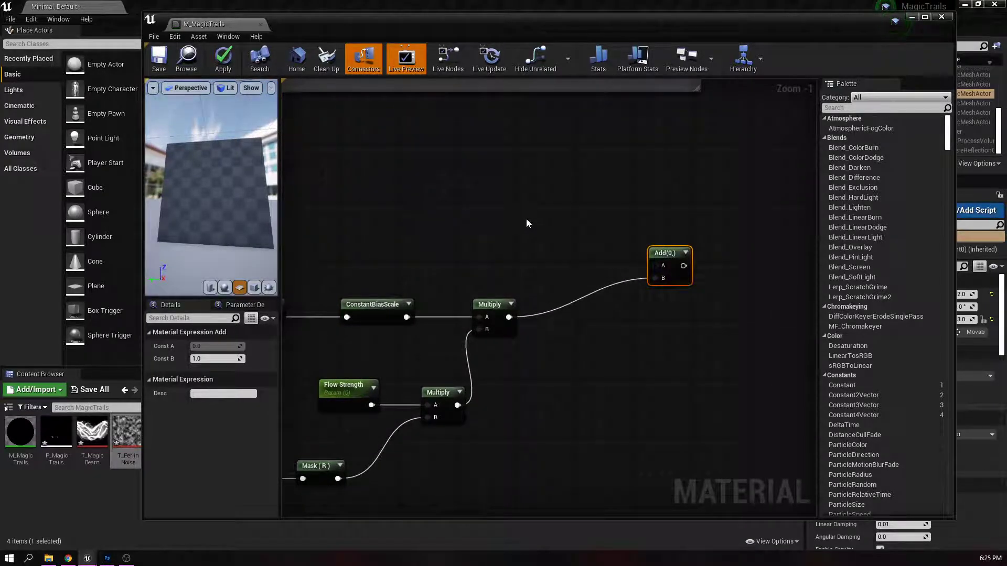
right_click(526, 219)
text(te)
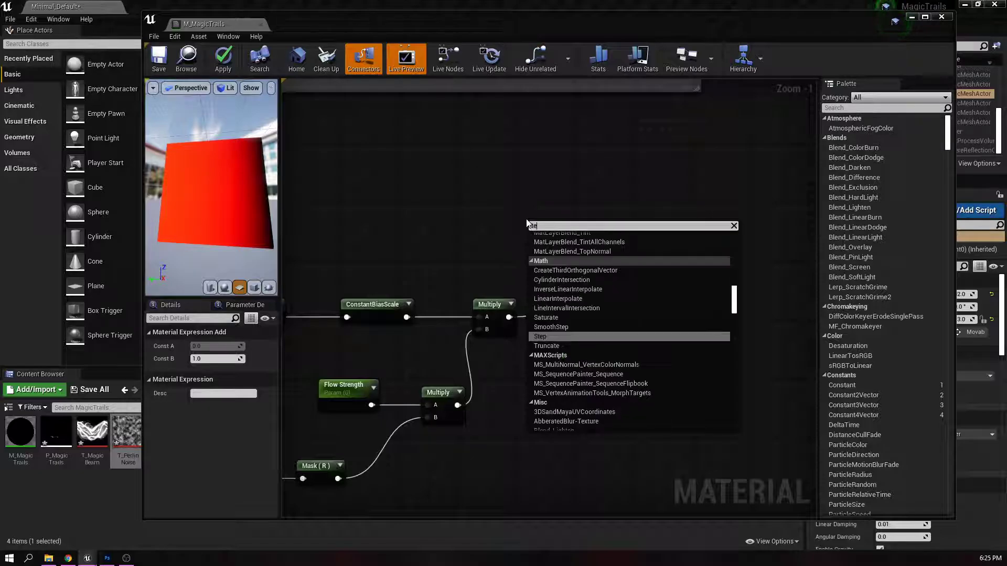
text(xture)
key(BackSpace)
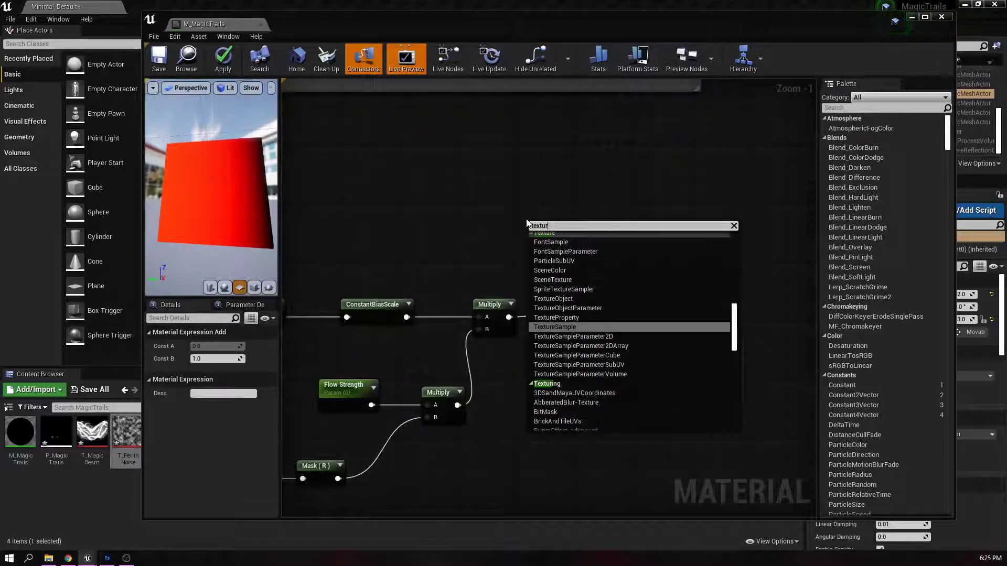
text(ecoo)
key(Return)
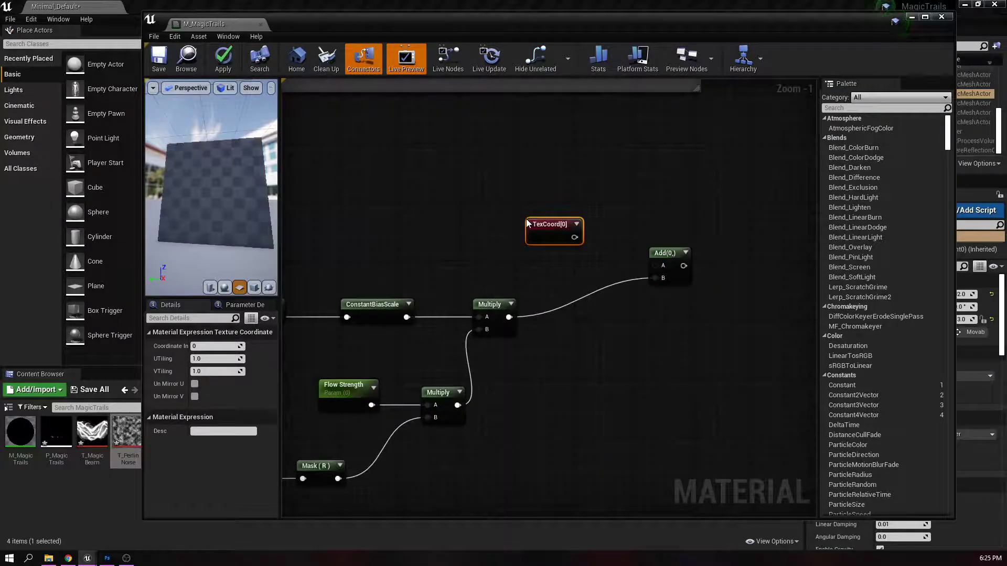
drag(574, 238, 574, 241)
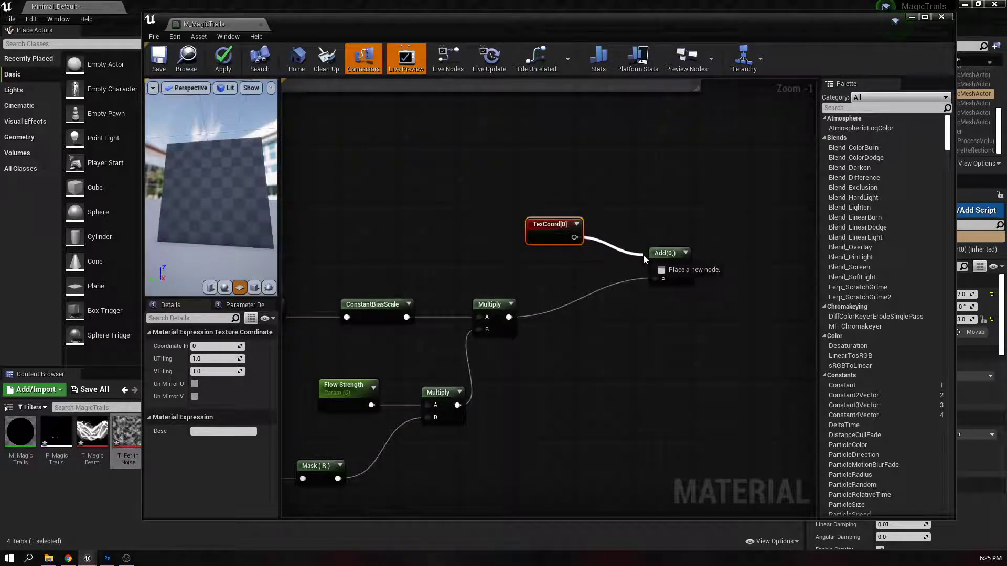
drag(654, 265, 654, 266)
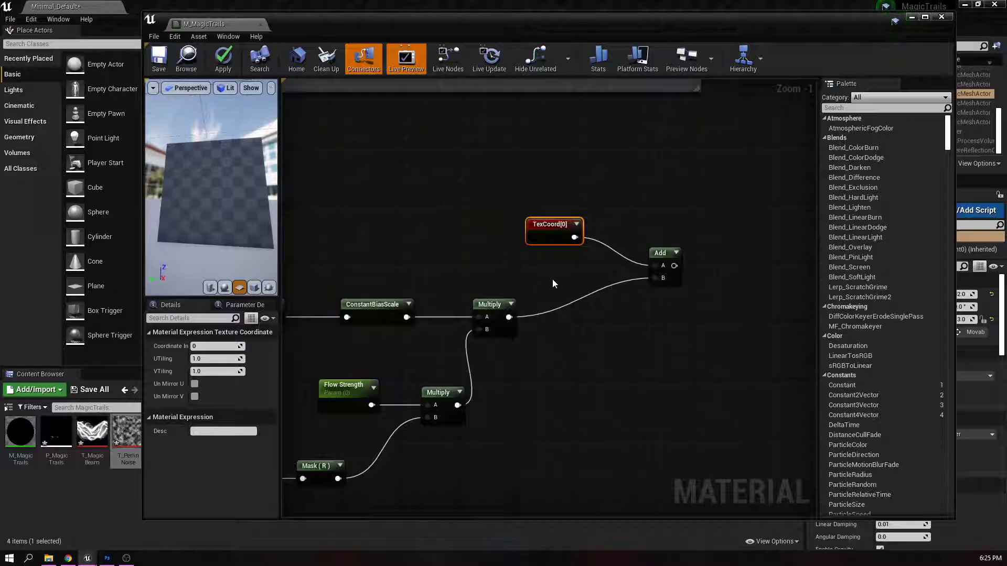
- Create a Panner from the Add output, feeding its Coordinate input, and align it with the Add node
right_drag(552, 279, 413, 269)
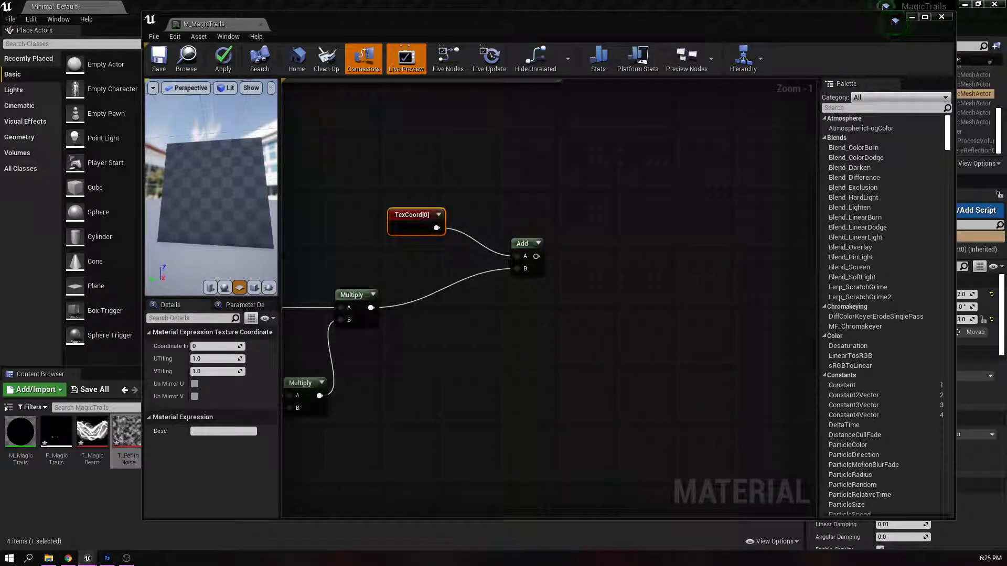
drag(541, 252, 600, 258)
text(panner)
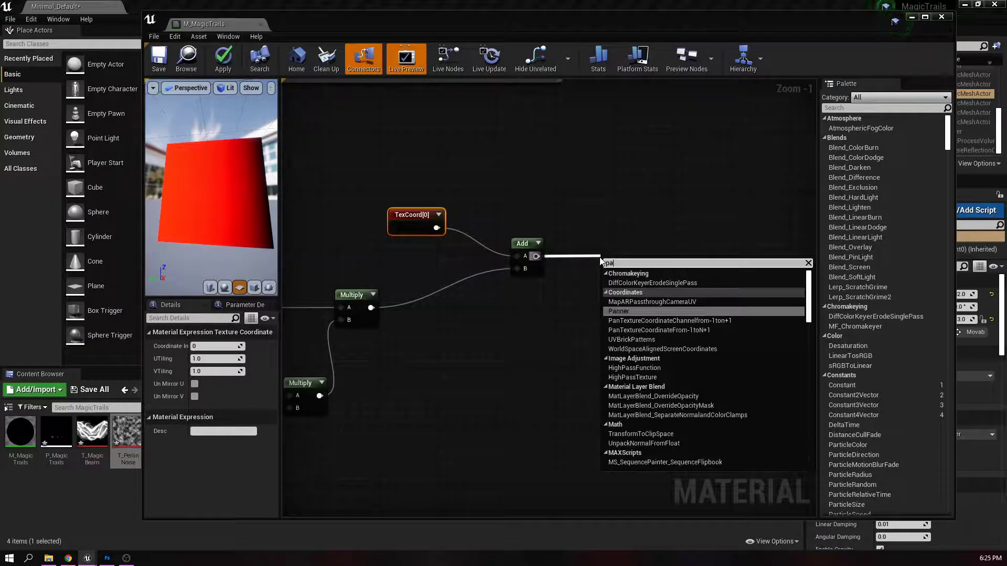
key(Return)
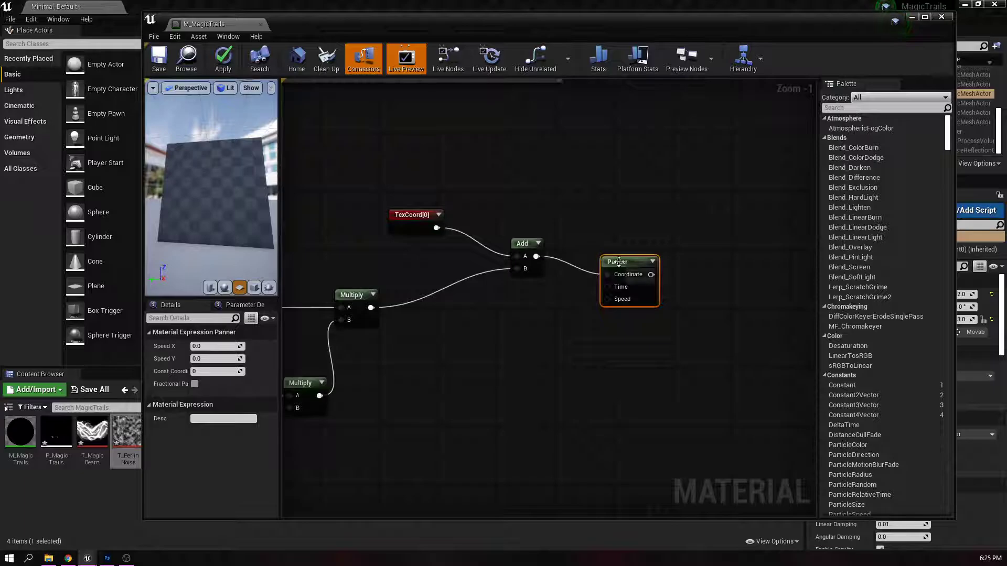
drag(600, 258, 597, 239)
- Add the T_MagicBeam texture as a Texture Sample with UVs driven by the new Panner, and set the Panner's Speed X to -1.0
drag(92, 433, 683, 257)
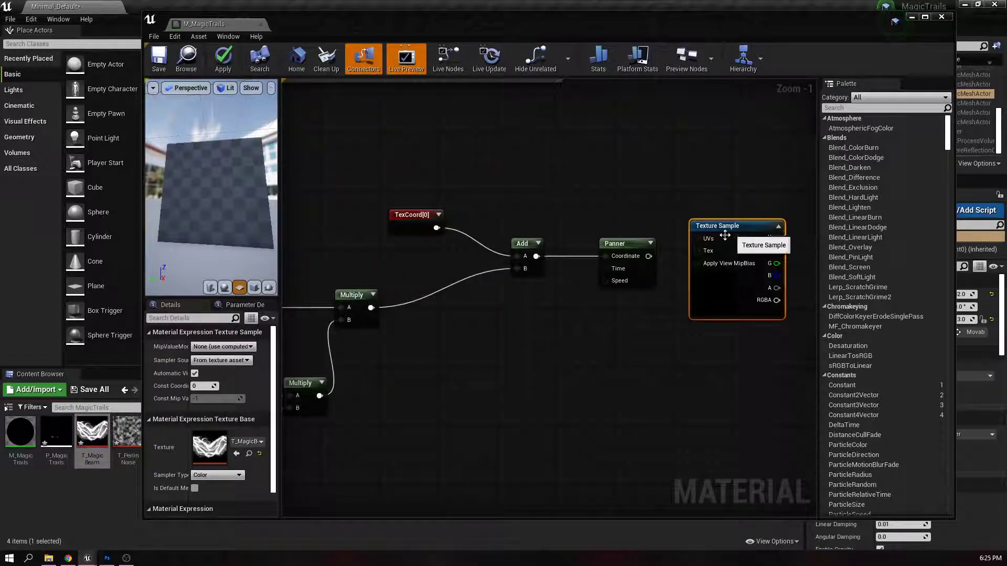
drag(649, 256, 680, 246)
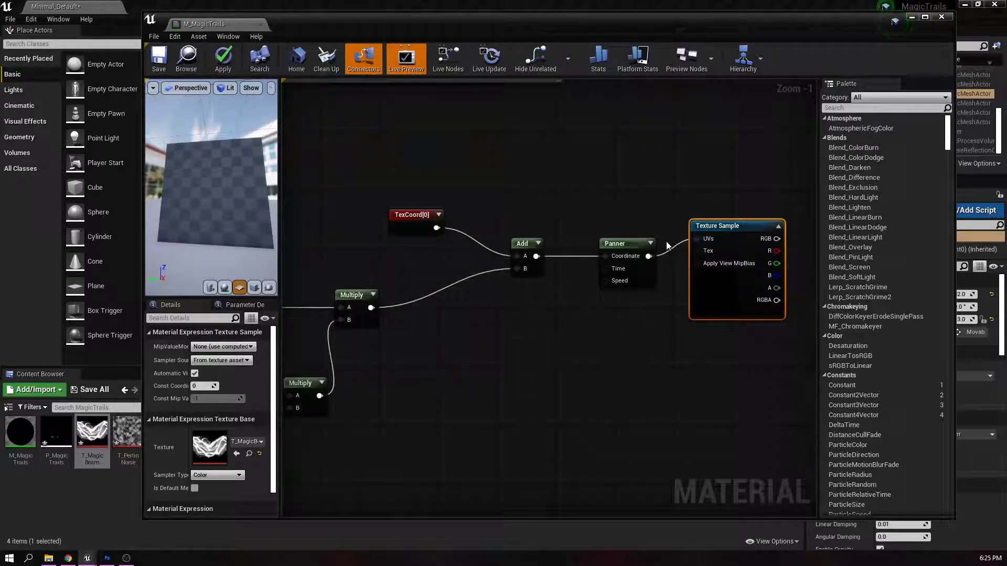
click(619, 241)
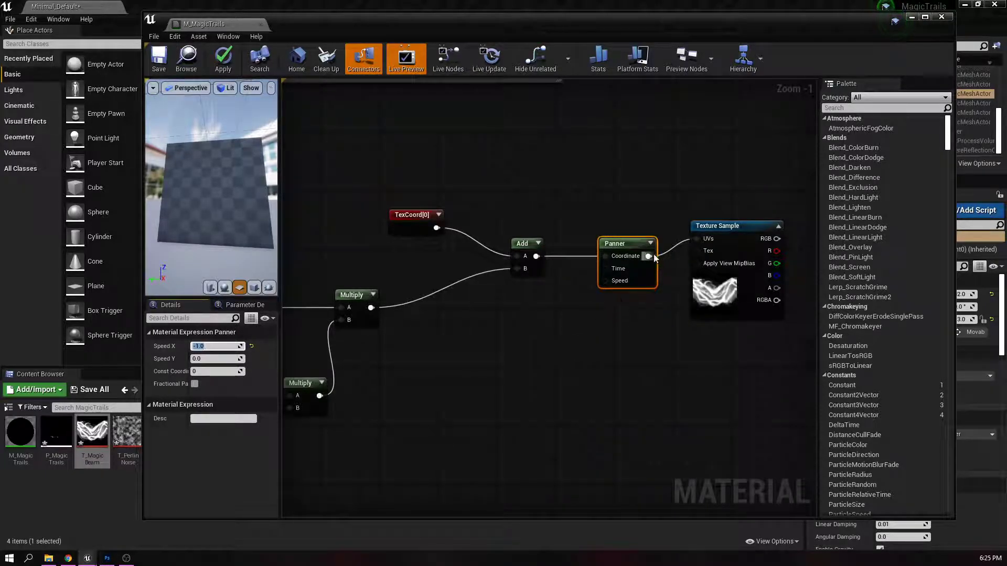
- Align the beam Texture Sample with the Panner and preview that node on the plane
right_drag(671, 322, 553, 352)
drag(594, 257, 605, 274)
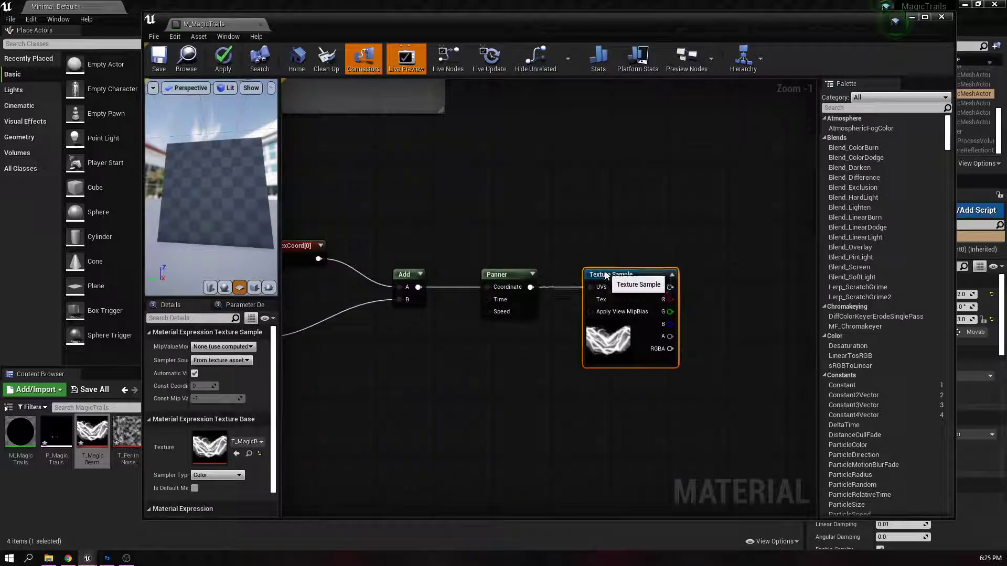
right_click(618, 273)
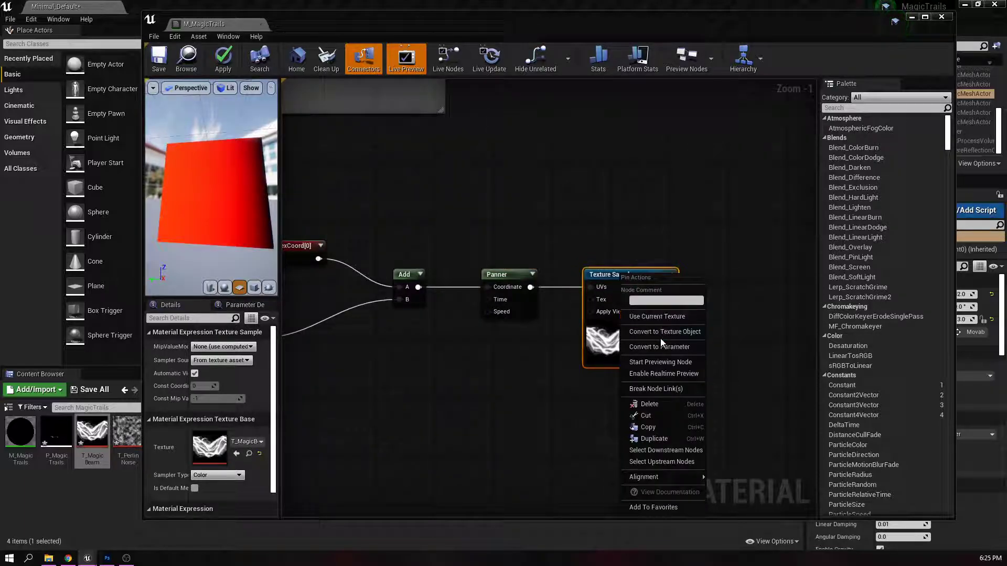
click(659, 362)
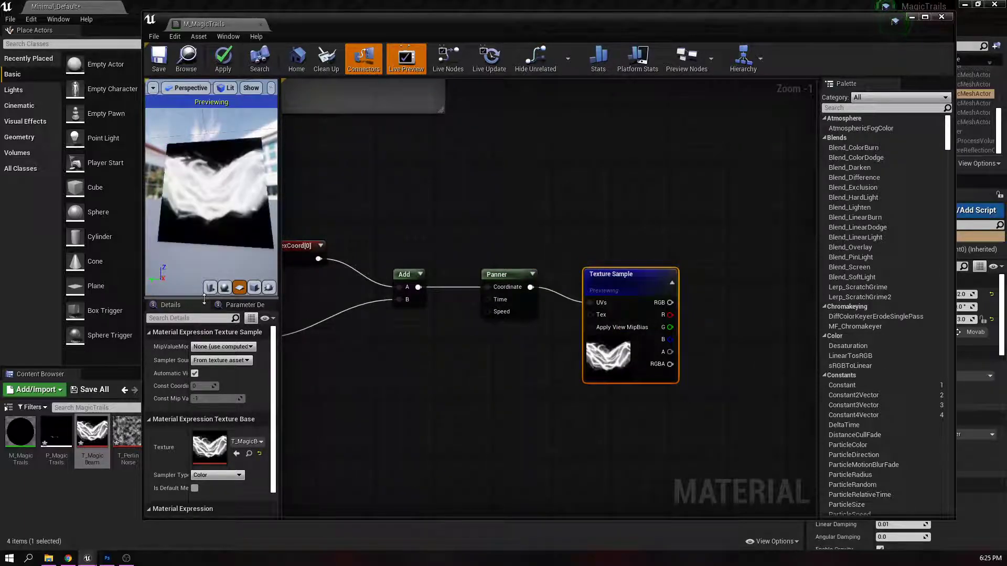
drag(215, 222, 220, 222)
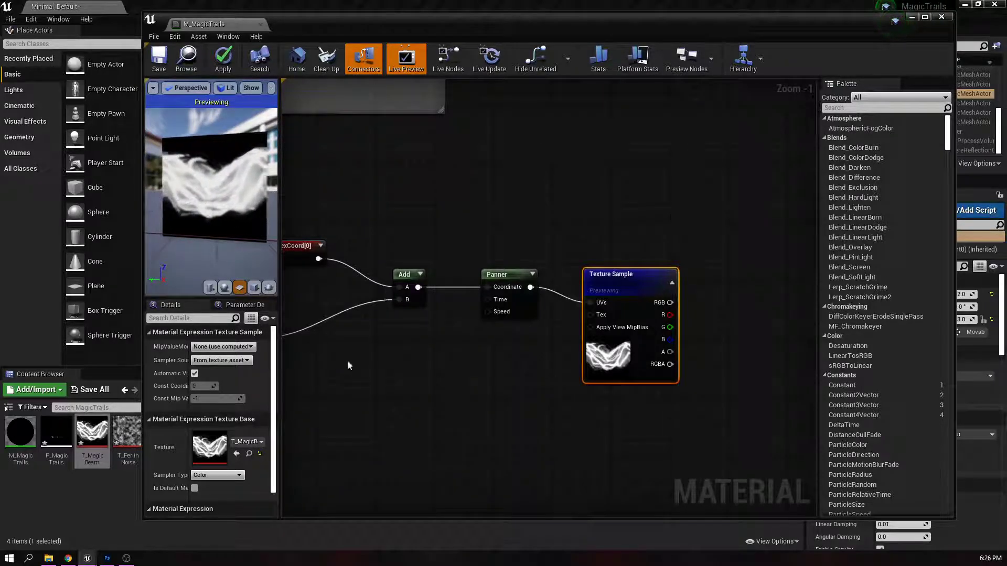
- Try out several default values for the Flow Strength parameter and set it to 0.4
mouse_move(367, 408)
right_down()
mouse_move(443, 416)
mouse_move(540, 373)
mouse_move(484, 366)
right_up()
click(387, 336)
drag(207, 381, 217, 384)
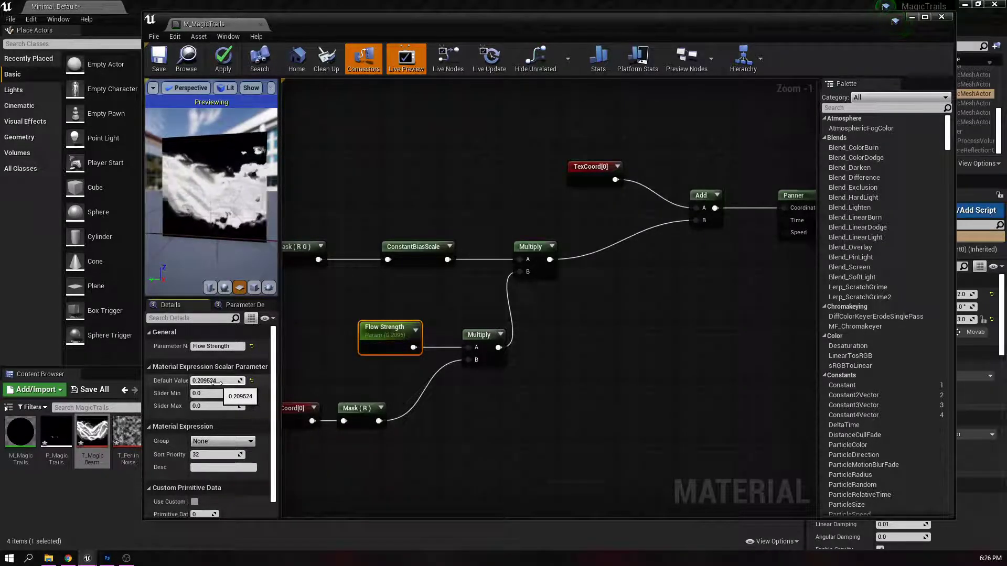
drag(216, 383, 220, 383)
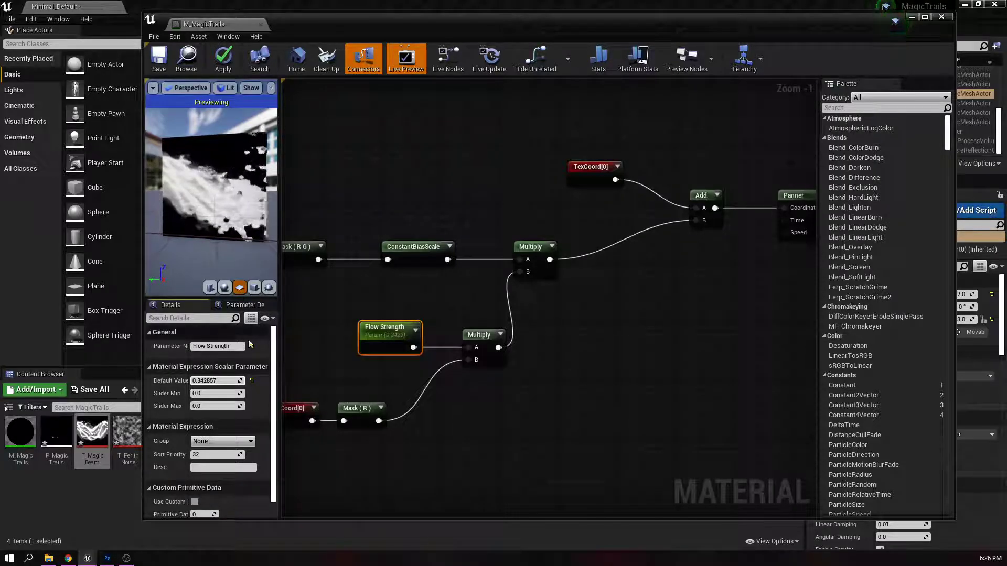
drag(233, 381, 244, 381)
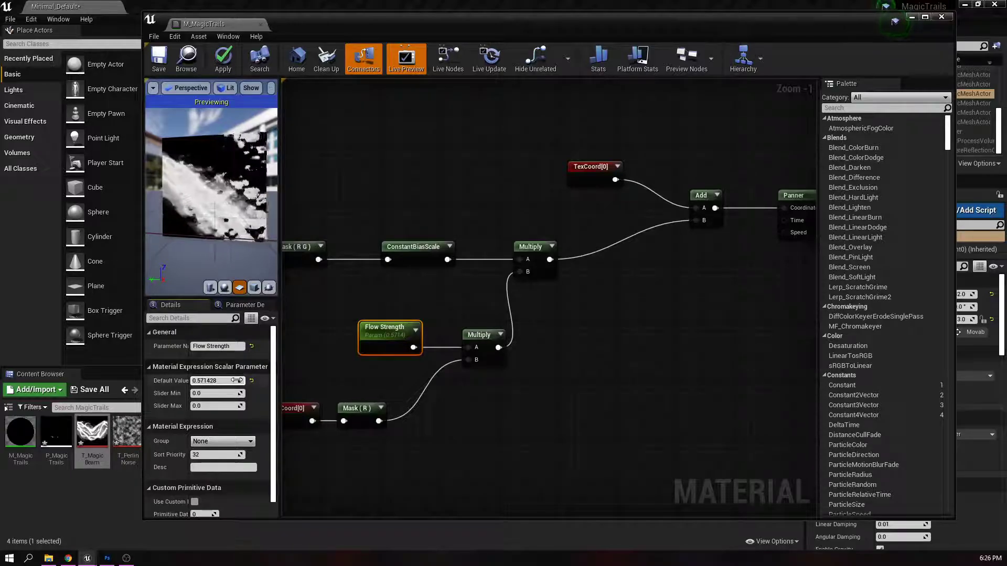
drag(236, 380, 236, 380)
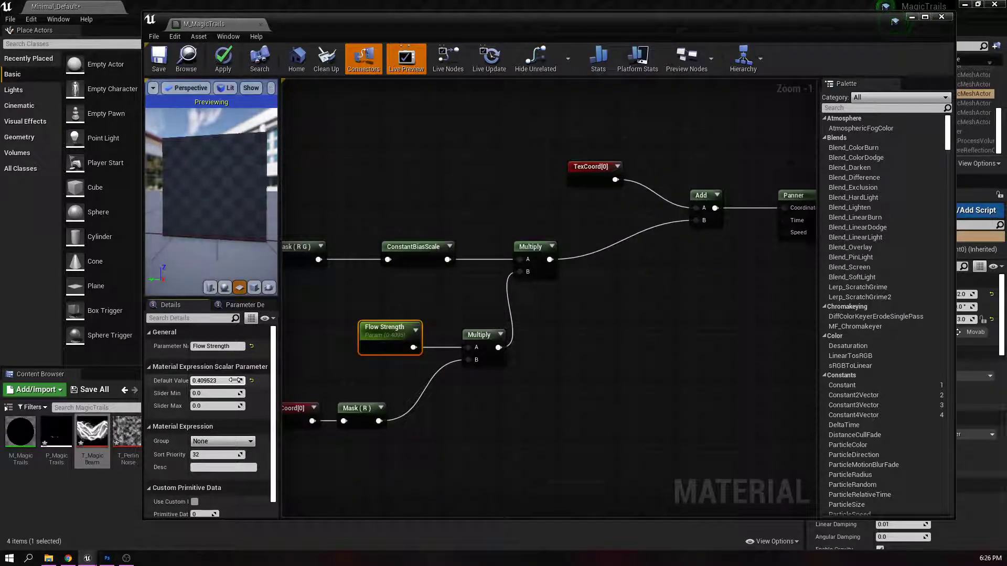
click(235, 380)
text(0.4)
key(Return)
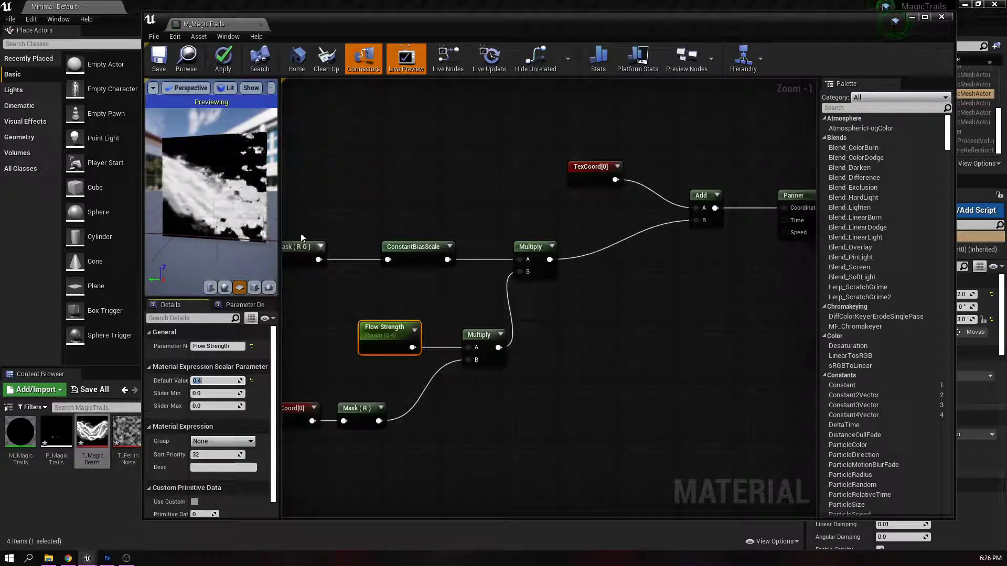
- Enclose all the flow distortion and beam texture nodes below the Erosion group in a comment titled Energy Beam
right_drag(546, 317, 476, 290)
right_drag(581, 292, 342, 364)
right_drag(721, 230, 579, 351)
scroll(576, 343, down, 3)
right_drag(578, 316, 716, 299)
right_drag(506, 362, 695, 301)
scroll(694, 301, down, 2)
right_drag(619, 389, 629, 335)
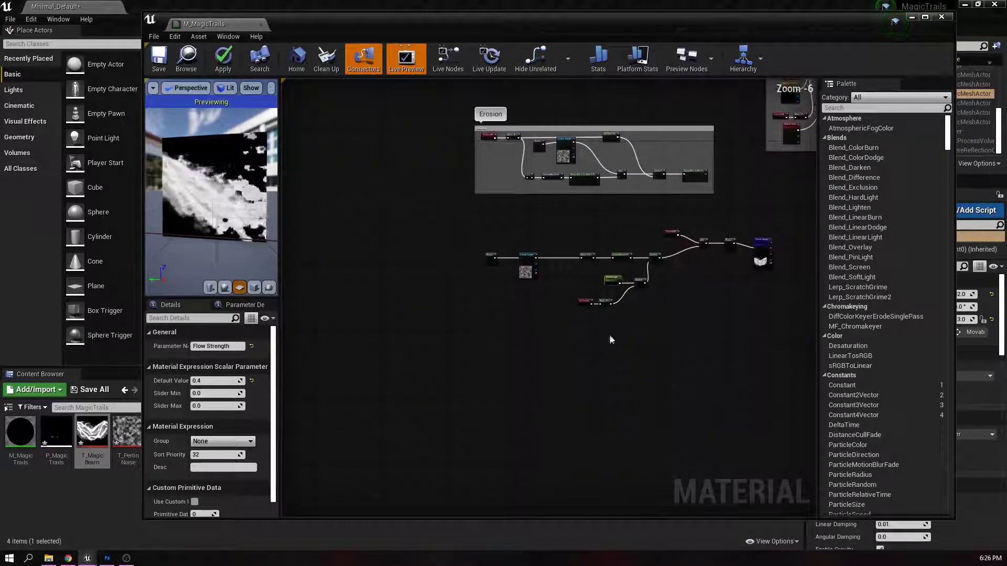
drag(465, 316, 778, 228)
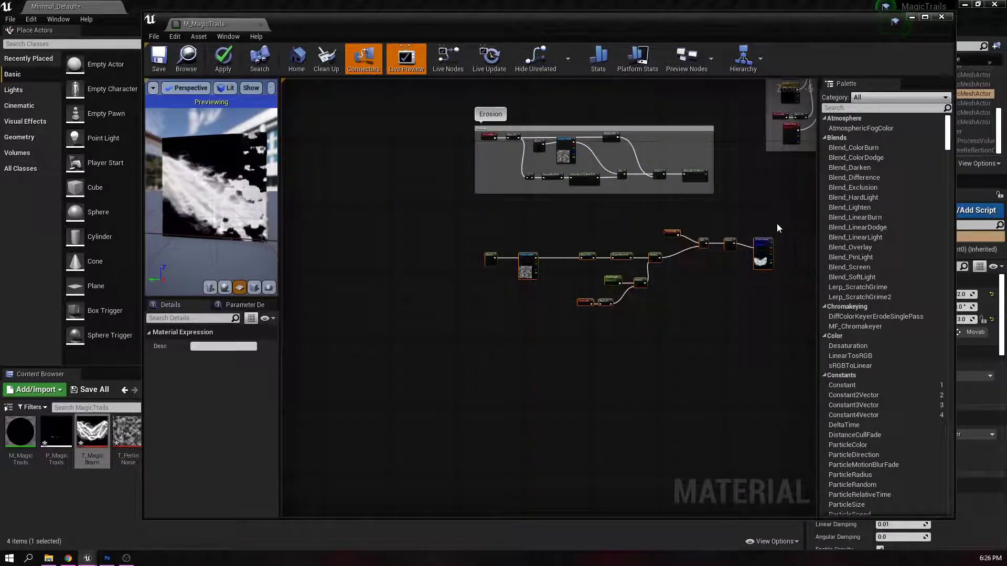
key(c)
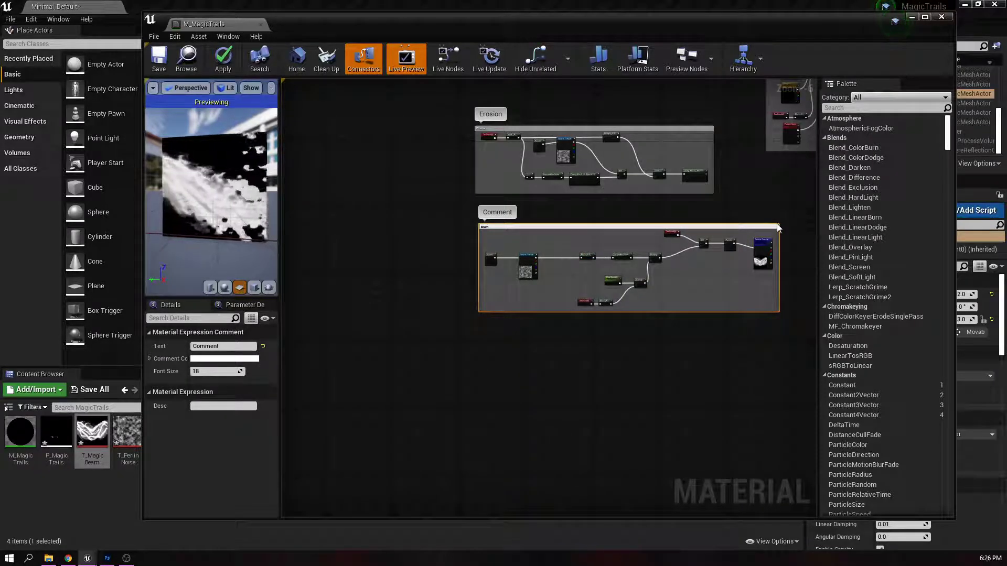
text(Enerhy Beam)
key(Return)
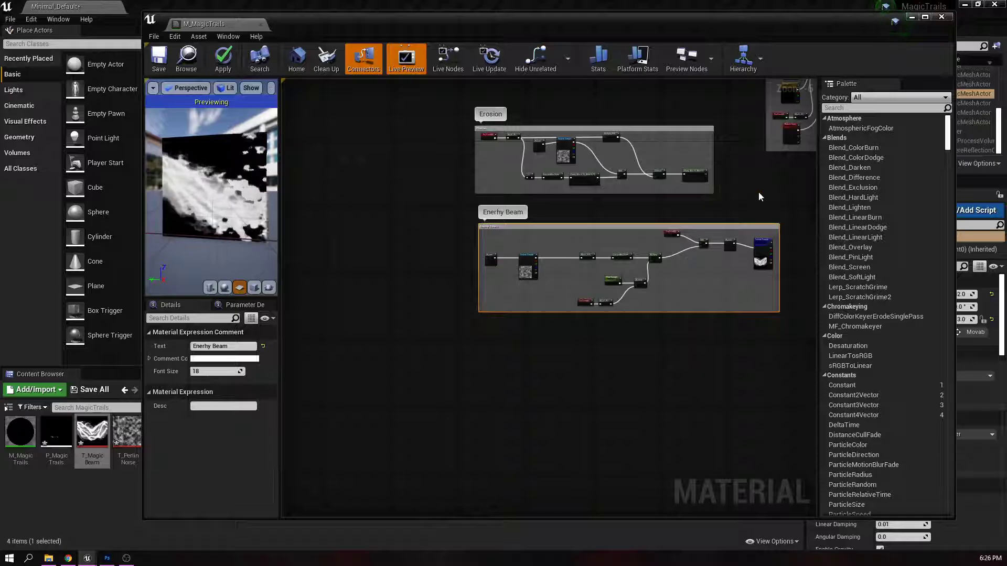
scroll(550, 244, up, 5)
right_drag(534, 243, 719, 233)
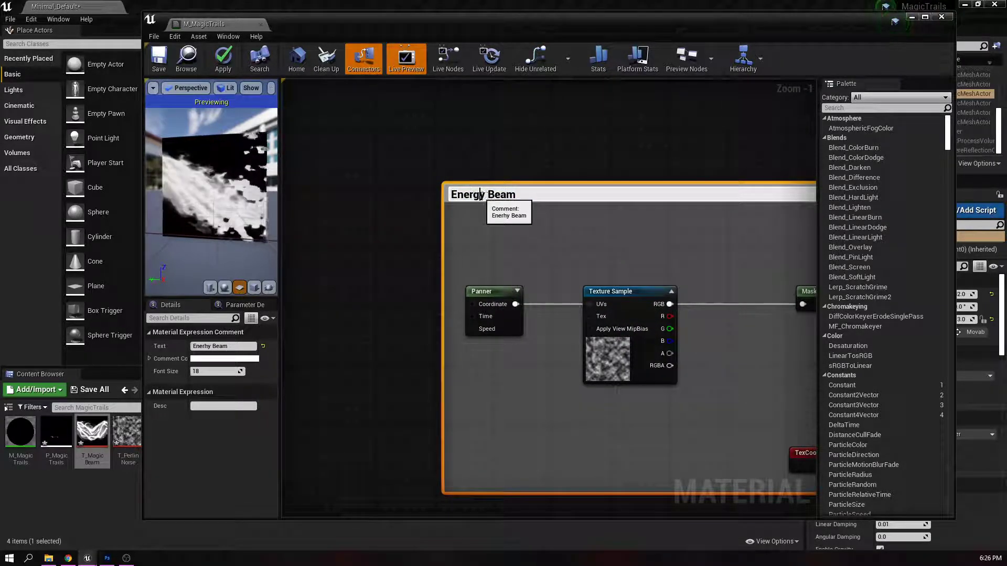
key(Return)
- Widen the Energy Beam comment box to leave a margin beyond the beam Texture Sample
scroll(498, 205, down, 3)
right_drag(541, 201, 314, 192)
right_drag(627, 251, 516, 301)
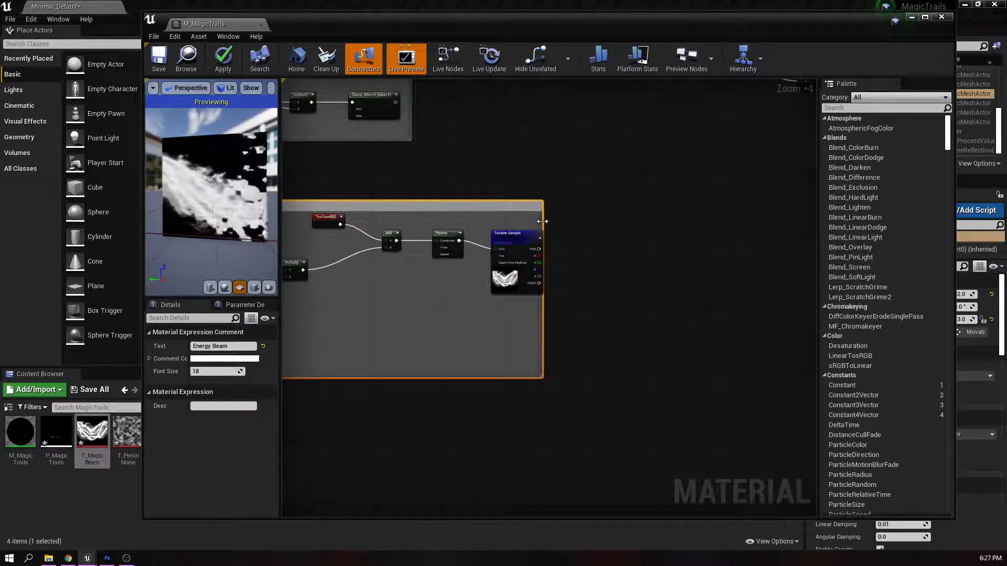
drag(542, 221, 576, 225)
- Create a Multiply node with the Erosion group's Clamp output in A and the beam Texture Sample's RGB in B
scroll(577, 288, down, 3)
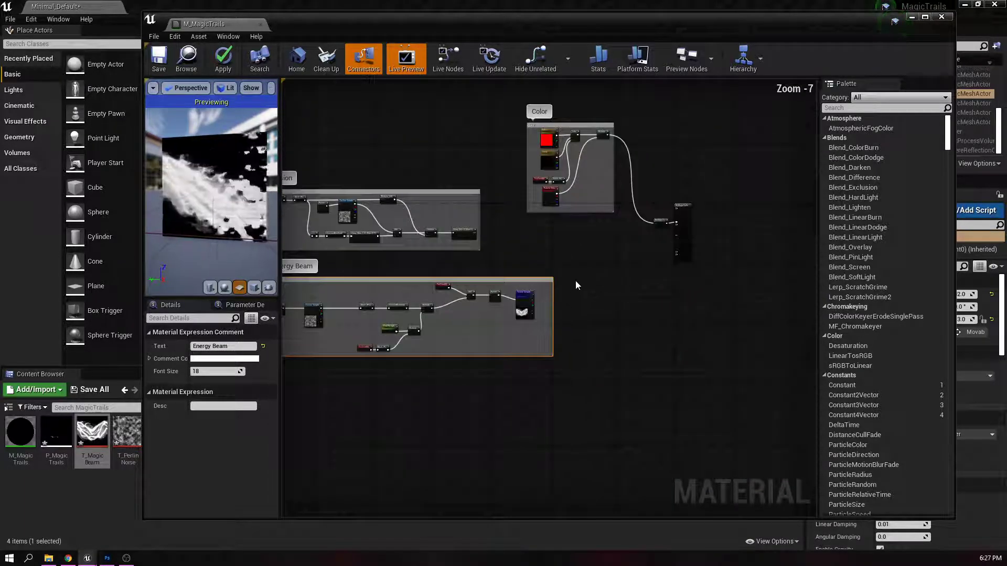
scroll(576, 269, up, 4)
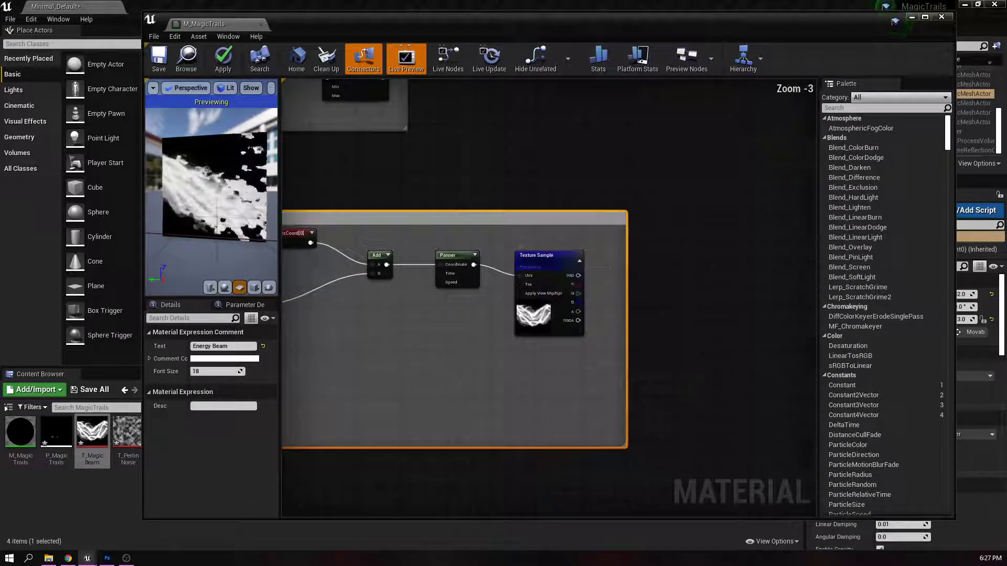
right_drag(422, 95, 385, 184)
drag(345, 166, 631, 165)
text(mult)
key(Return)
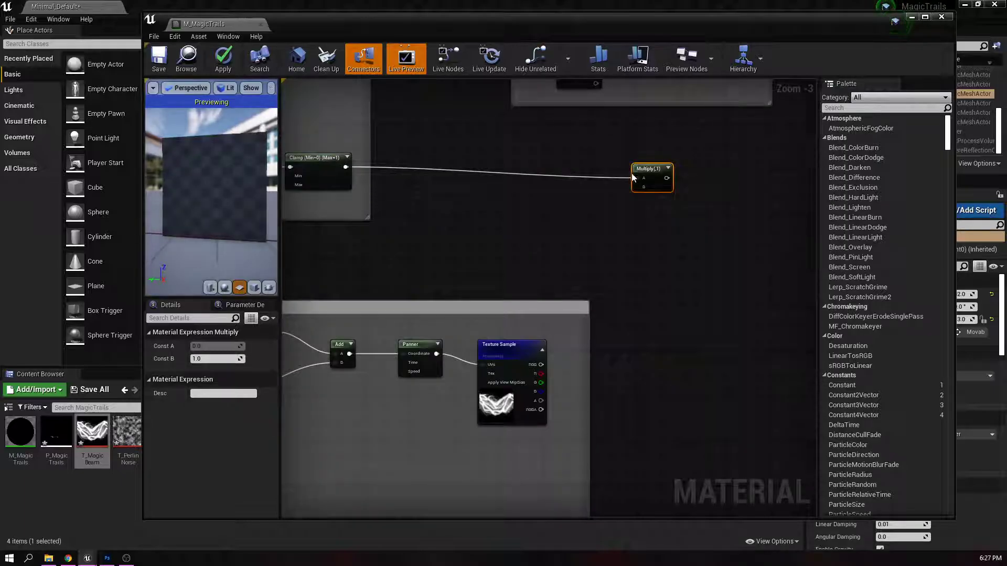
drag(541, 364, 665, 161)
- Preview the new Multiply node that combines erosion and beam, and rotate the preview plane to inspect it
right_click(666, 161)
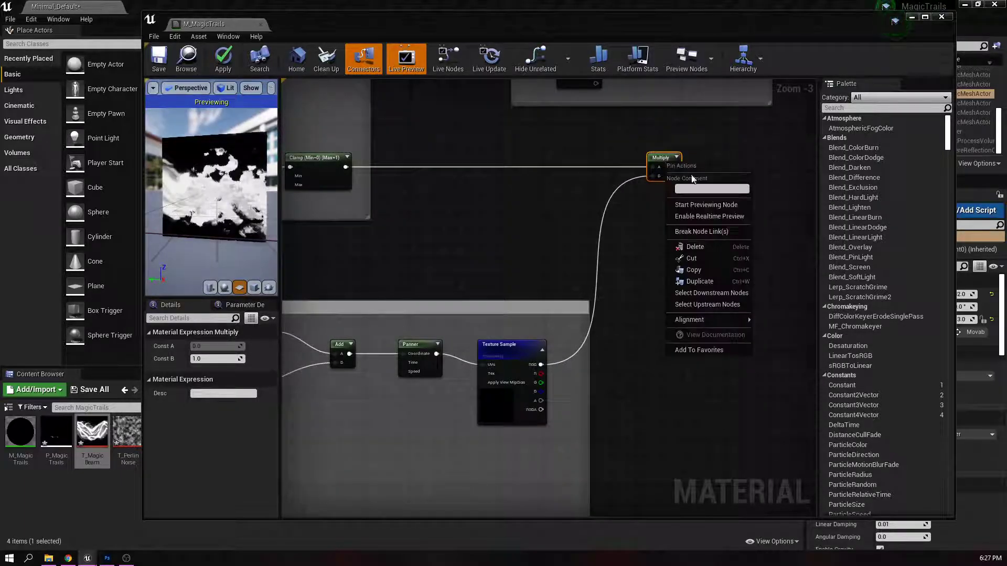
click(706, 205)
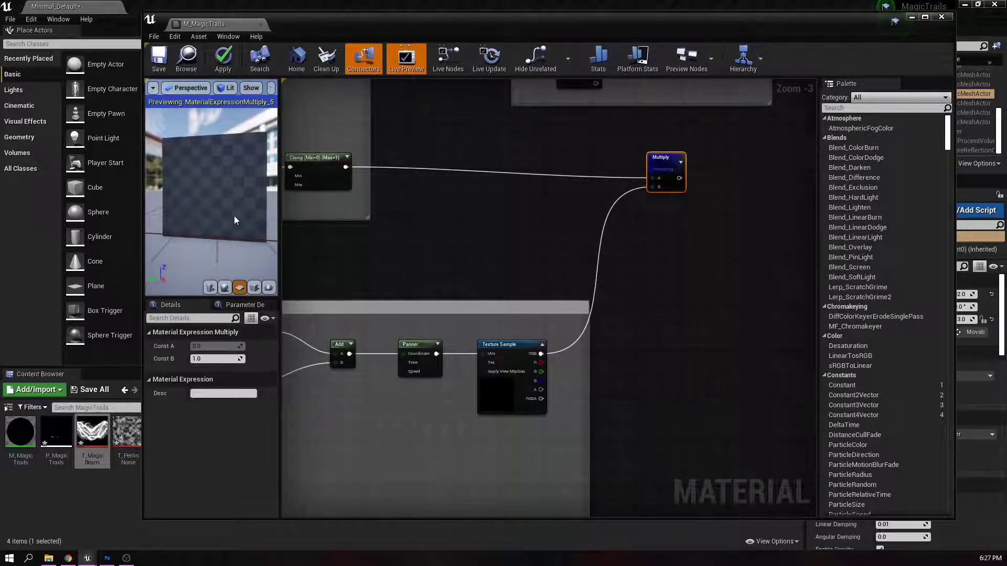
drag(234, 216, 174, 194)
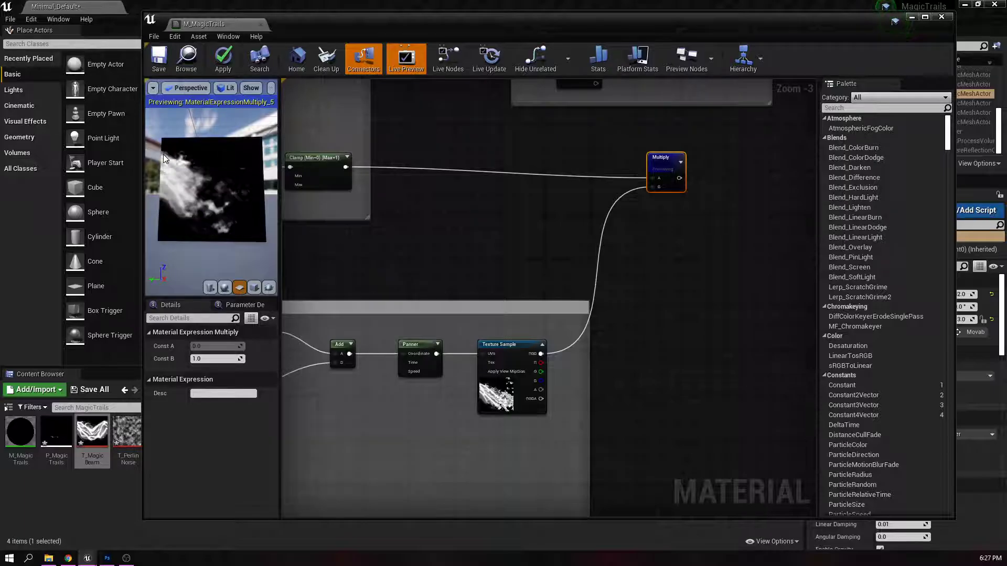
- Create a TextureCoordinate node in the empty graph area below the Energy Beam comment
right_drag(439, 252, 642, 159)
scroll(528, 395, down, 2)
right_drag(529, 397, 638, 270)
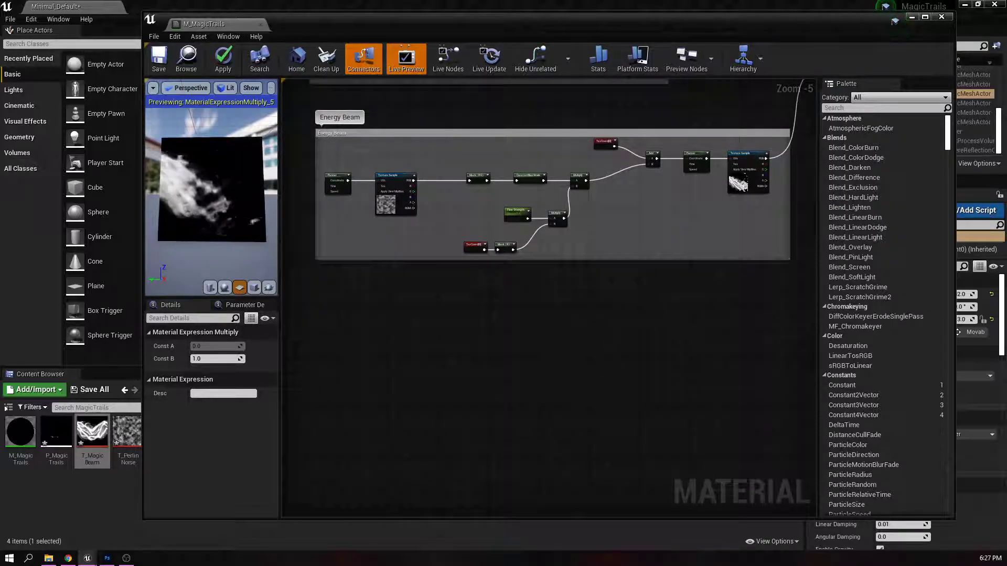
scroll(387, 366, up, 2)
right_click(365, 330)
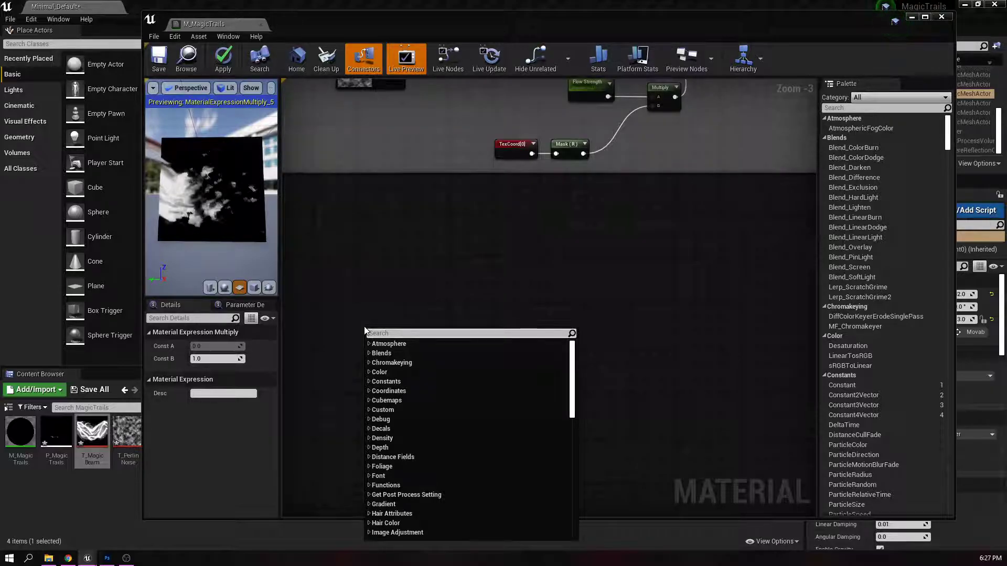
text(texture)
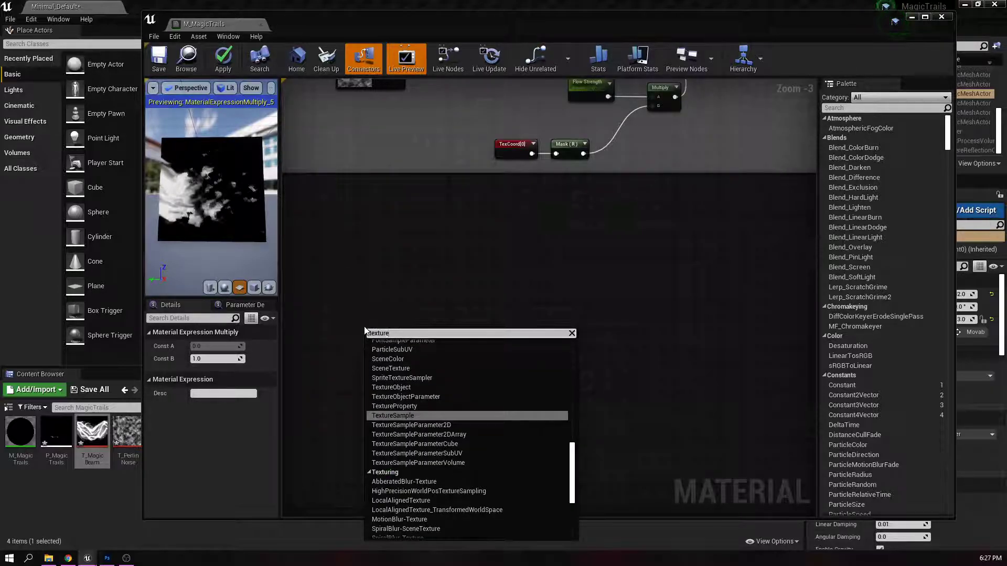
text(co)
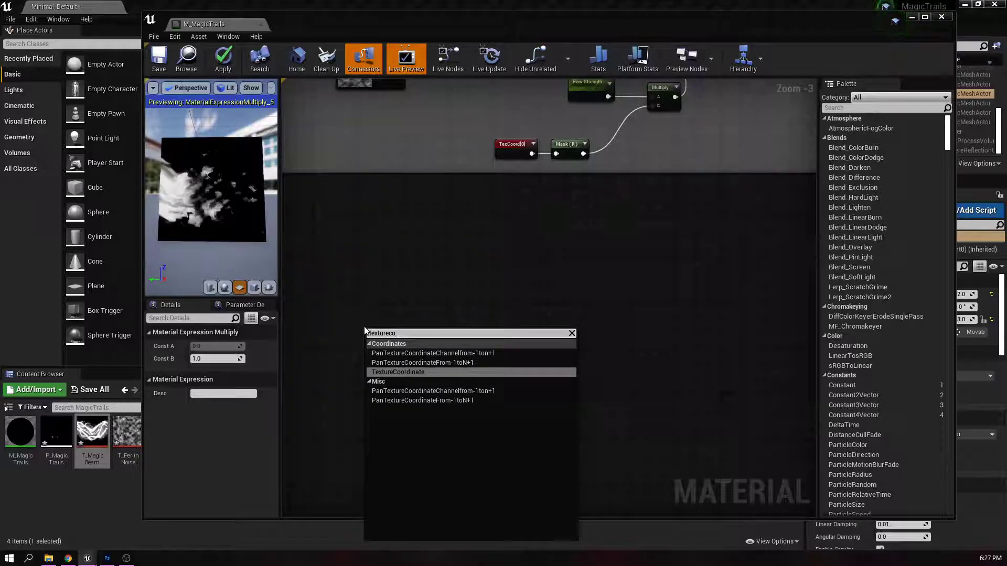
key(Return)
- Feed the new TexCoord into a ComponentMask node that passes only the R channel, aligned beside it
scroll(365, 332, up, 3)
drag(415, 348, 462, 338)
text(ma)
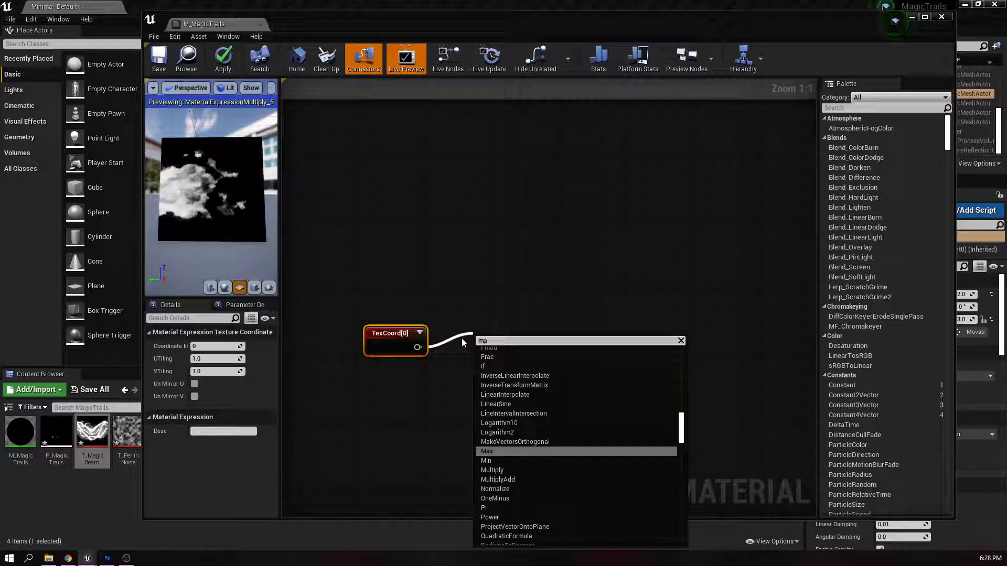
text(sk)
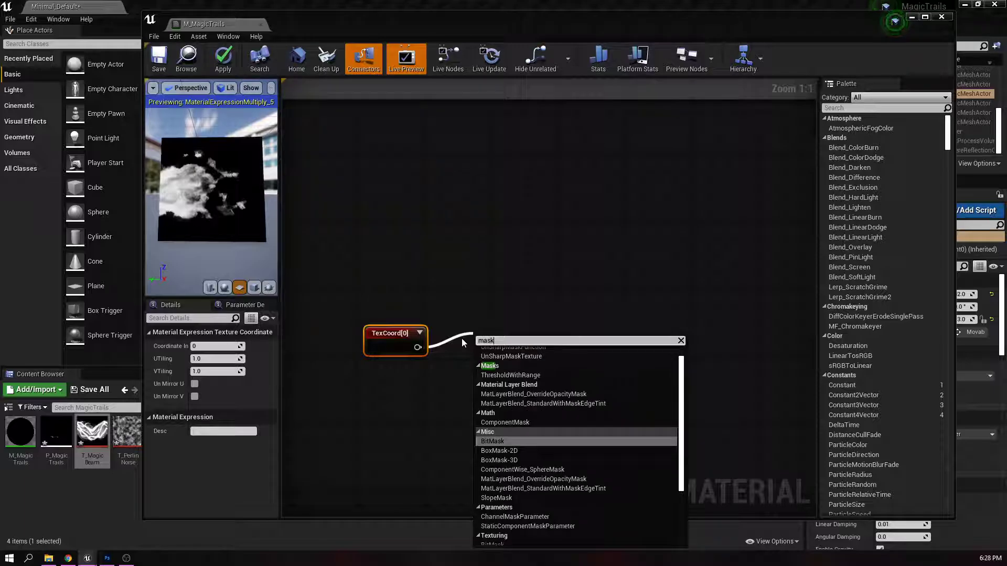
click(503, 422)
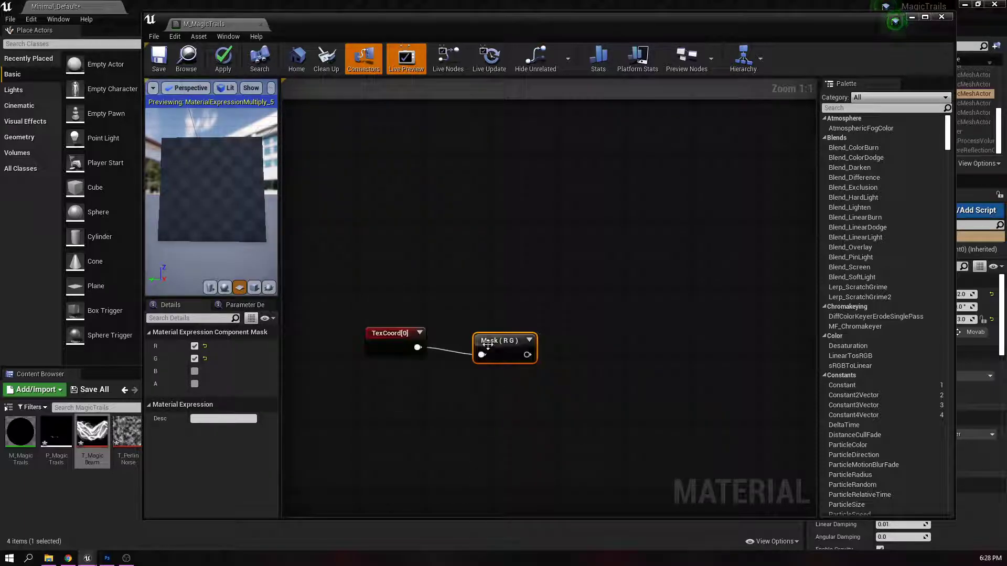
click(194, 359)
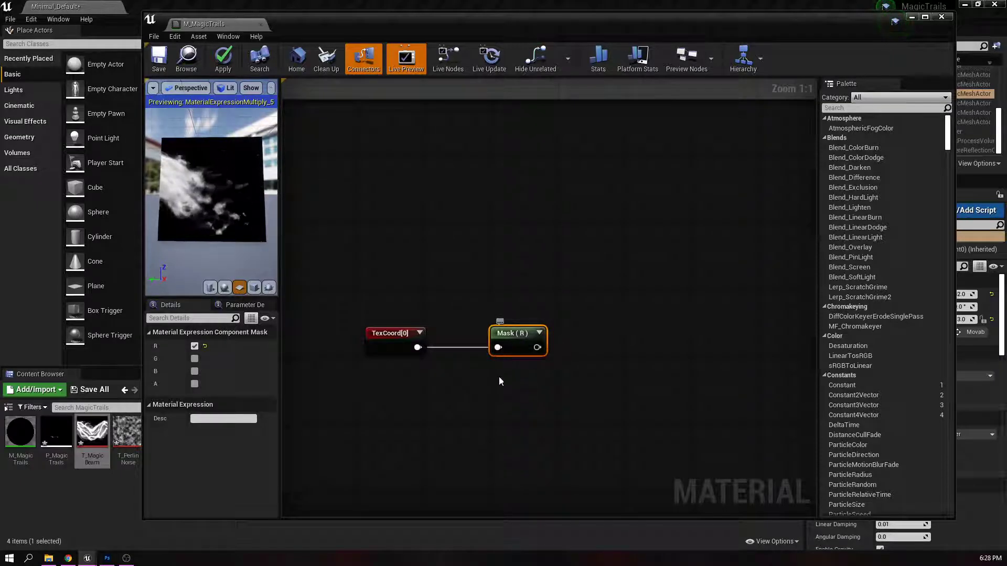
- Duplicate the R mask below itself, set the copy to pass only G, and connect the TexCoord to it
key(ctrl+w)
click(194, 346)
click(194, 358)
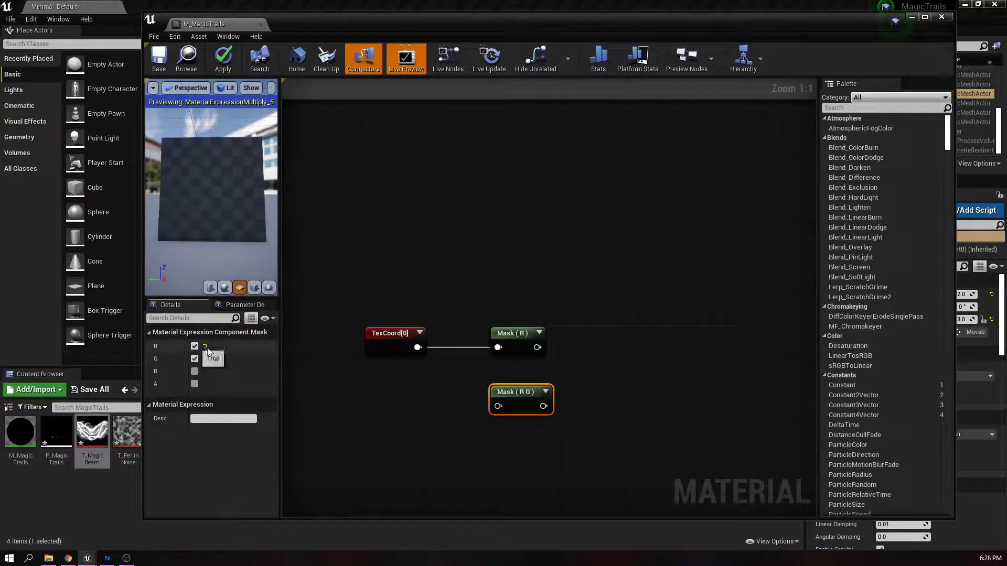
drag(417, 347, 498, 398)
- Duplicate the R and G masks together below the originals and connect the TexCoord to both copies
ctrl+click(521, 346)
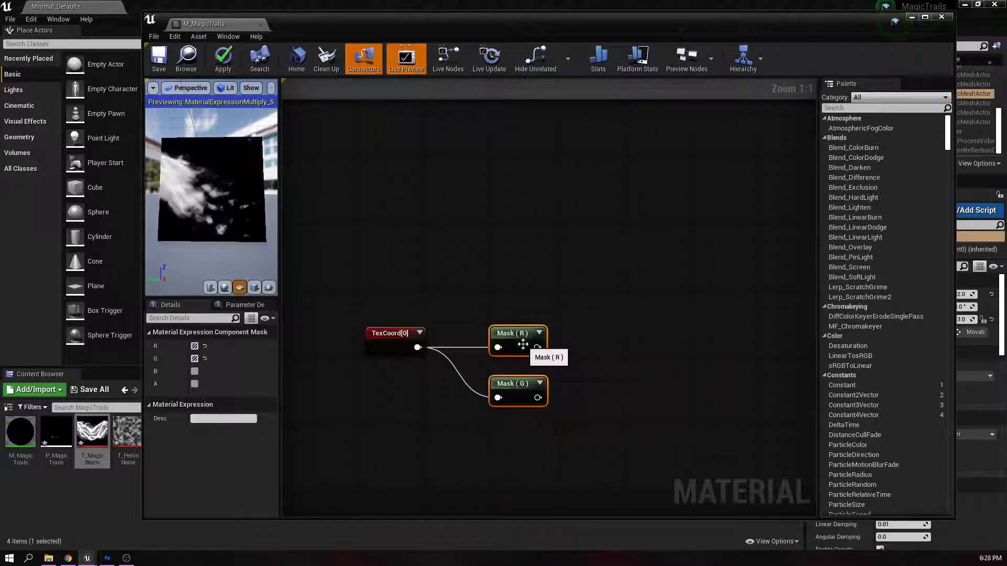
right_drag(496, 444, 493, 356)
key(ctrl+w)
drag(520, 360, 498, 347)
drag(412, 259, 491, 410)
right_drag(492, 410, 498, 378)
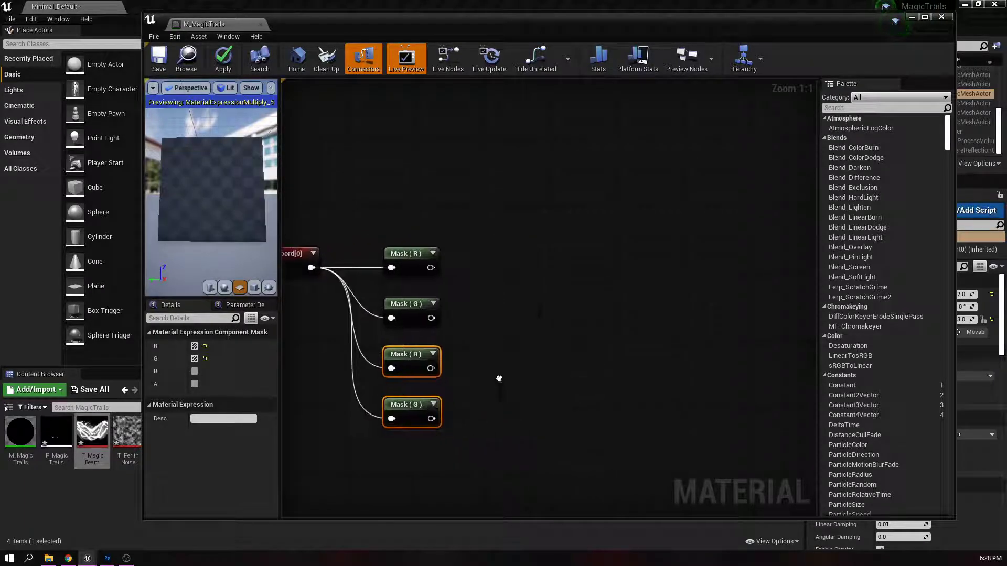
- Add a OneMinus node after each of the lower R and G masks, duplicating the first for the second
drag(480, 370, 478, 370)
text(om)
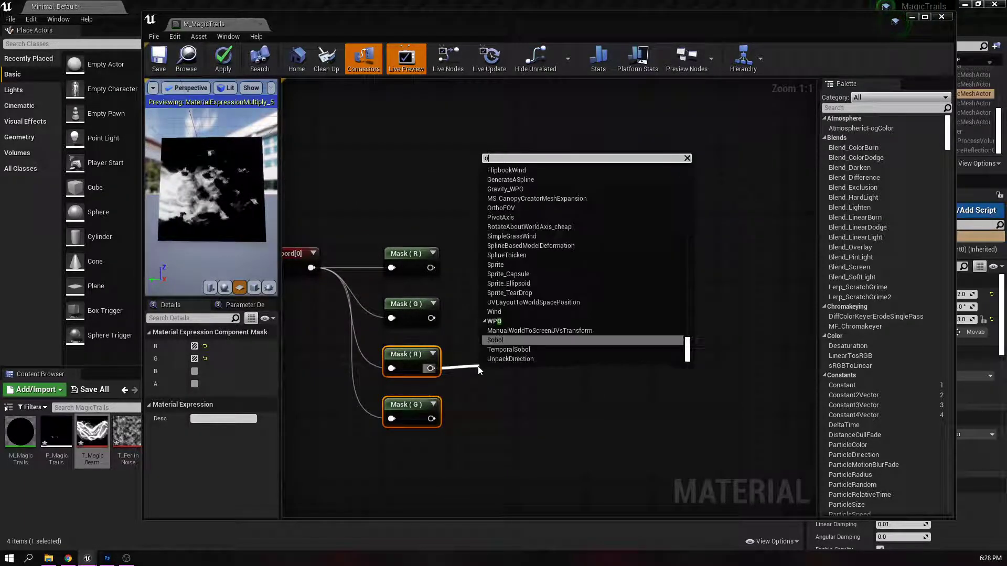
key(BackSpace)
key(BackSpace)
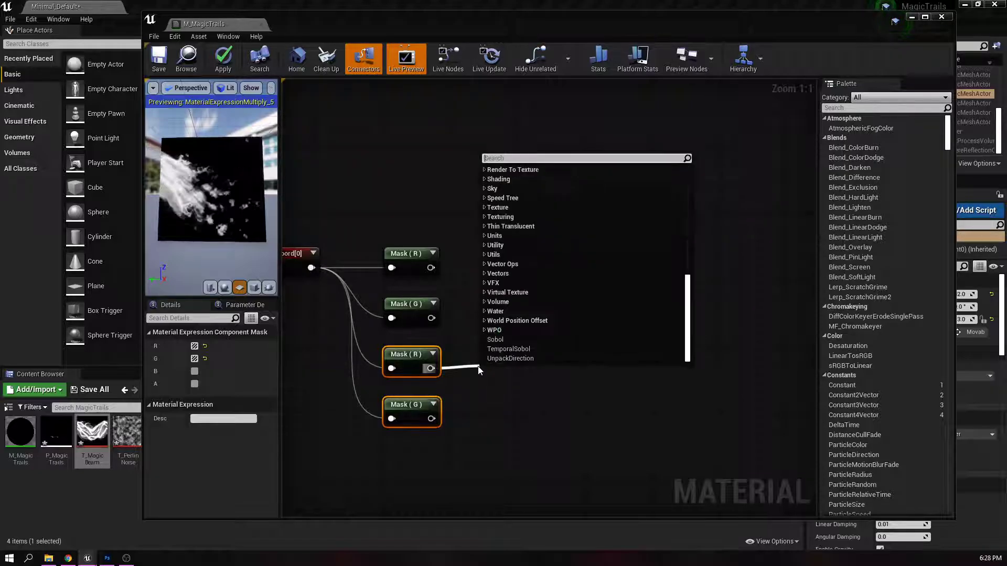
text(one)
key(Return)
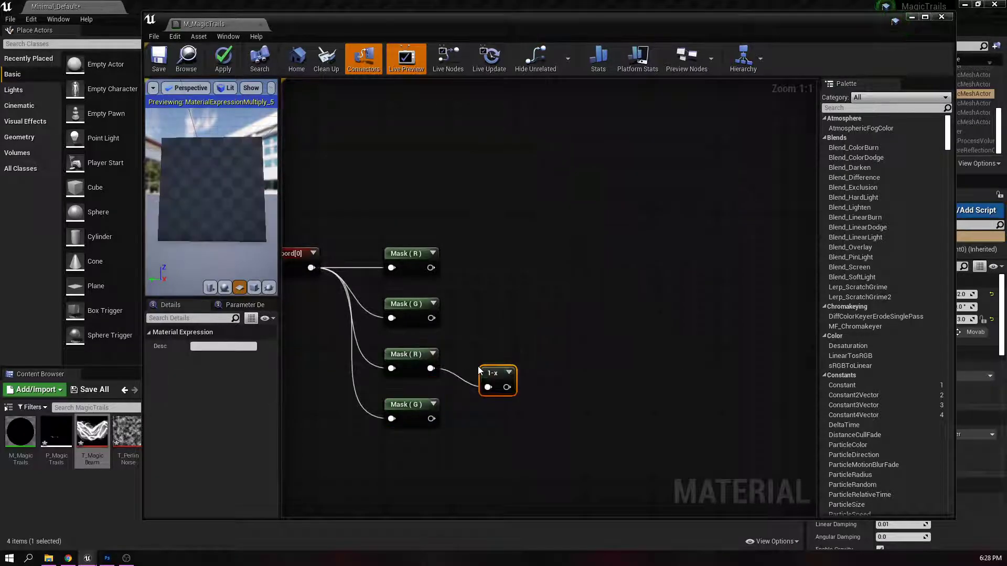
drag(499, 382, 492, 419)
key(ctrl+w)
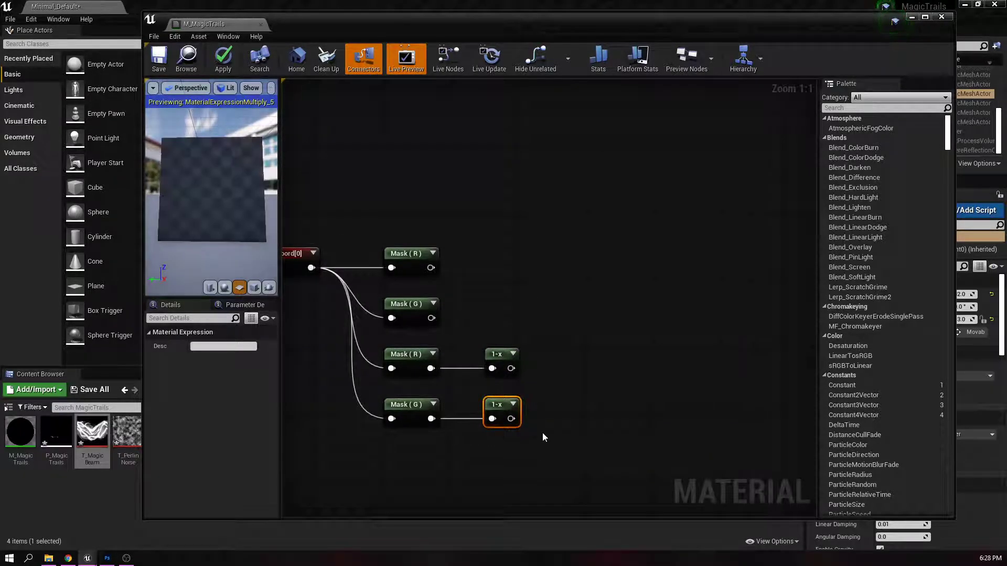
- Create a Multiply node with the upper 1-x output in A and the lower 1-x output in B
click(581, 386)
drag(581, 395, 577, 360)
drag(512, 419, 521, 416)
drag(574, 386, 576, 383)
drag(511, 368, 633, 352)
- Create a second Multiply node with the upper G mask in A and the first Multiply's output in B
click(624, 318)
drag(431, 317, 492, 322)
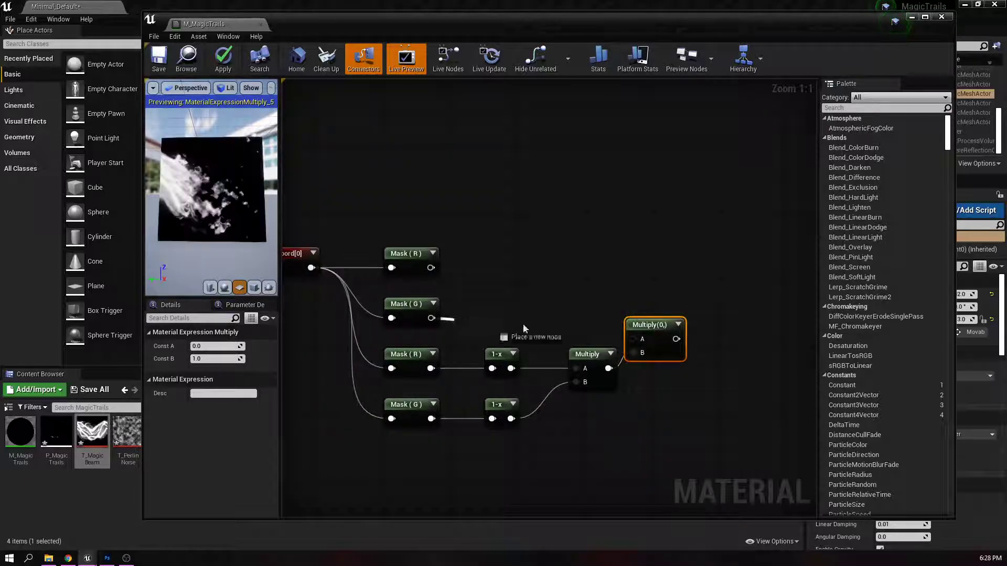
drag(636, 334, 695, 302)
- Create a third Multiply with the upper R mask in A and the second Multiply in B, aligned with the R row
key(m)
click(686, 267)
click(437, 268)
drag(431, 268, 699, 289)
drag(709, 278, 707, 257)
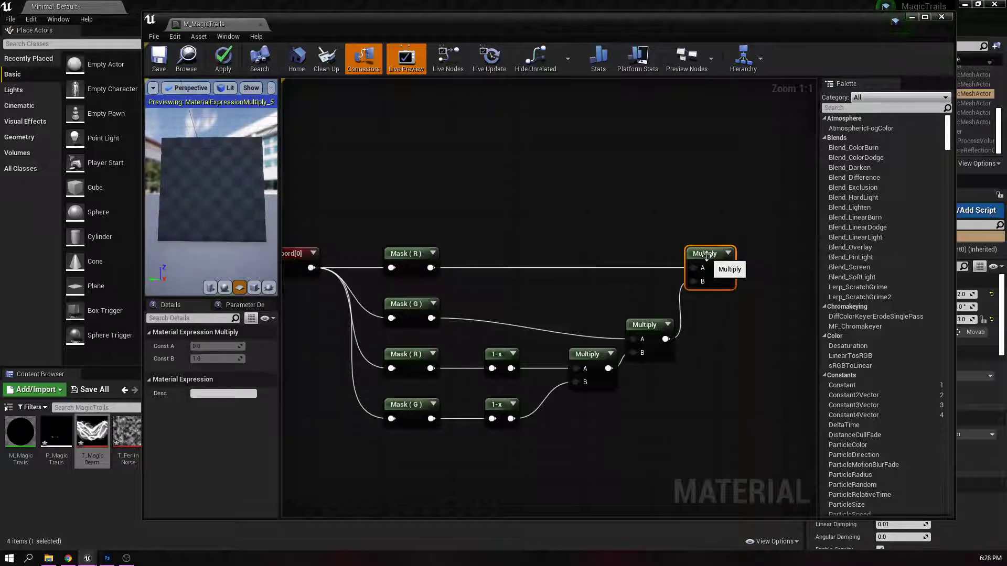
- Preview the third Multiply node and rotate the preview plane to inspect the edge gradient
right_click(707, 257)
click(745, 299)
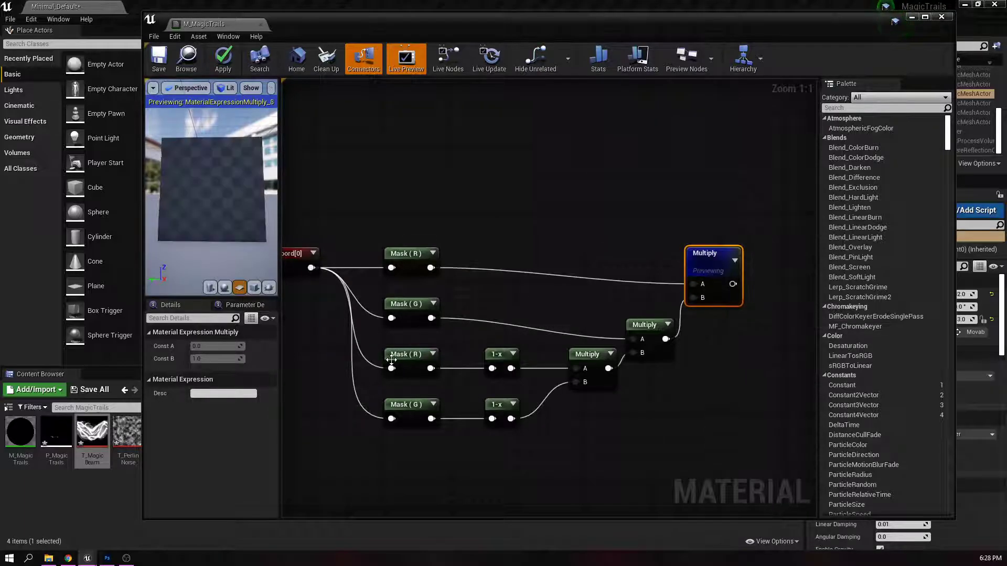
drag(215, 187, 219, 191)
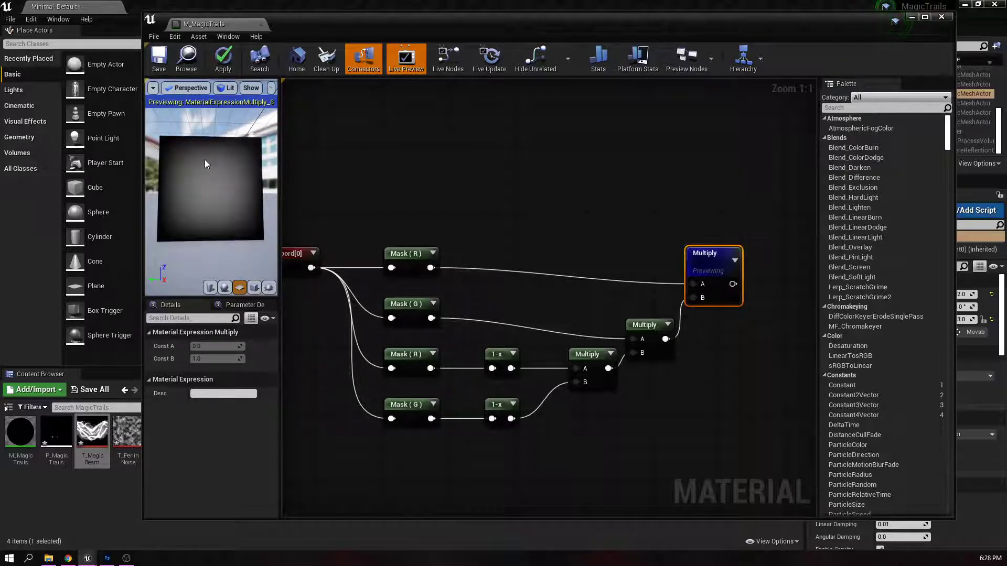
- Add a Multiply node after the third Multiply and set its Const B to 500
right_drag(659, 251, 508, 229)
drag(582, 263, 654, 253)
text(mul)
key(Return)
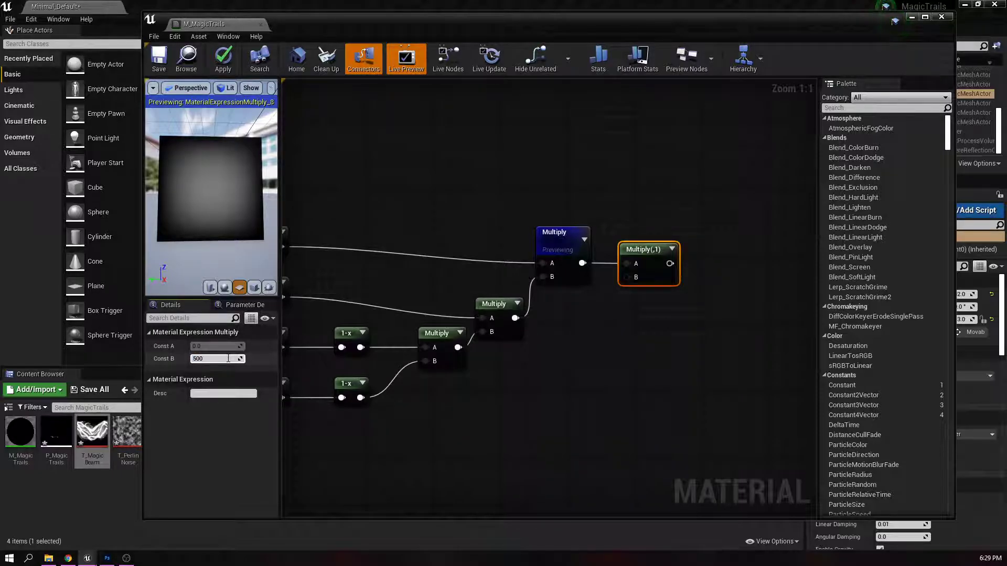
key(Return)
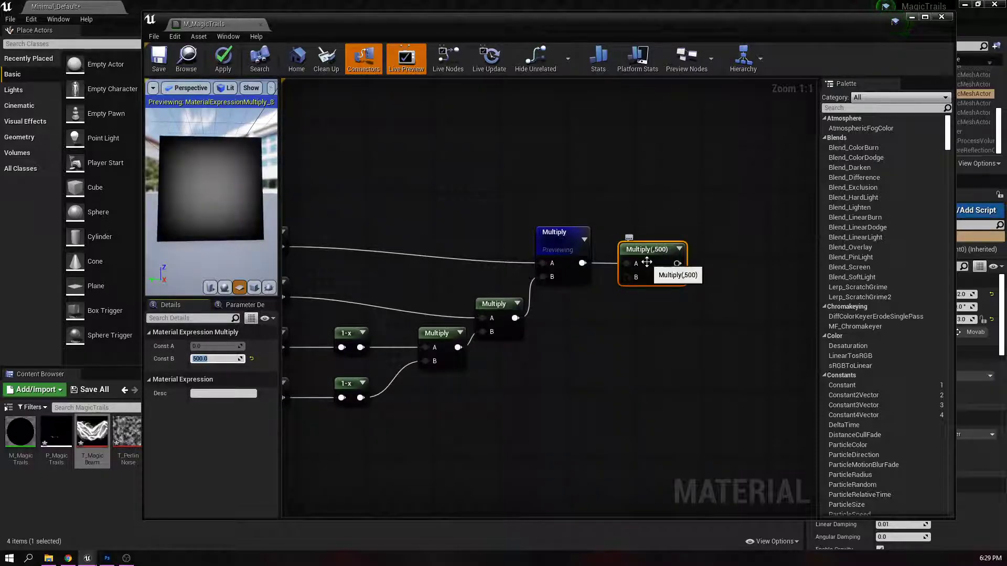
- Preview the Const B Multiply node and line it up with the Multiply feeding it
right_click(647, 262)
click(687, 298)
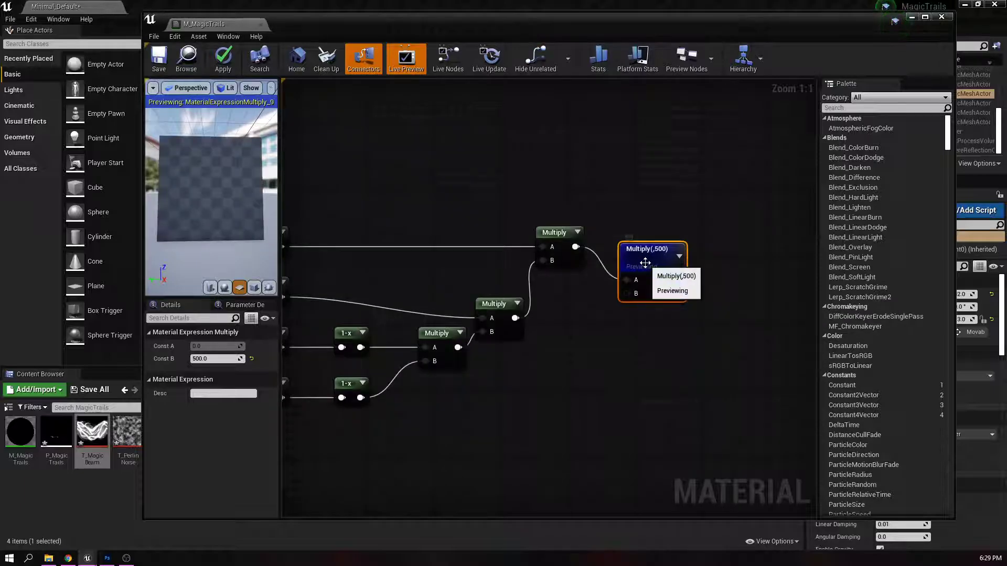
drag(645, 262, 652, 230)
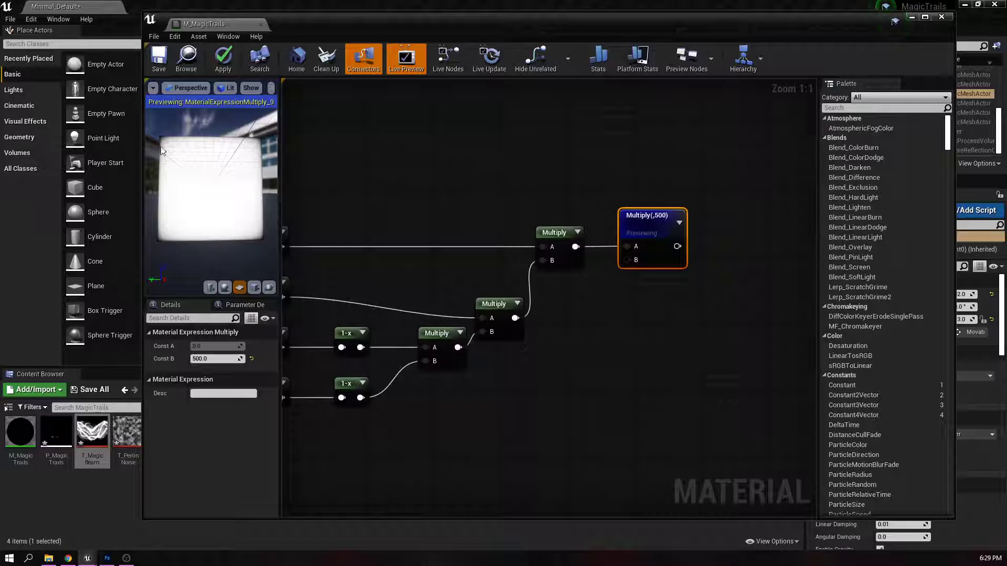
- Set the previewed Multiply node's Const B to 100 and stop previewing it
click(232, 357)
text(100)
key(Return)
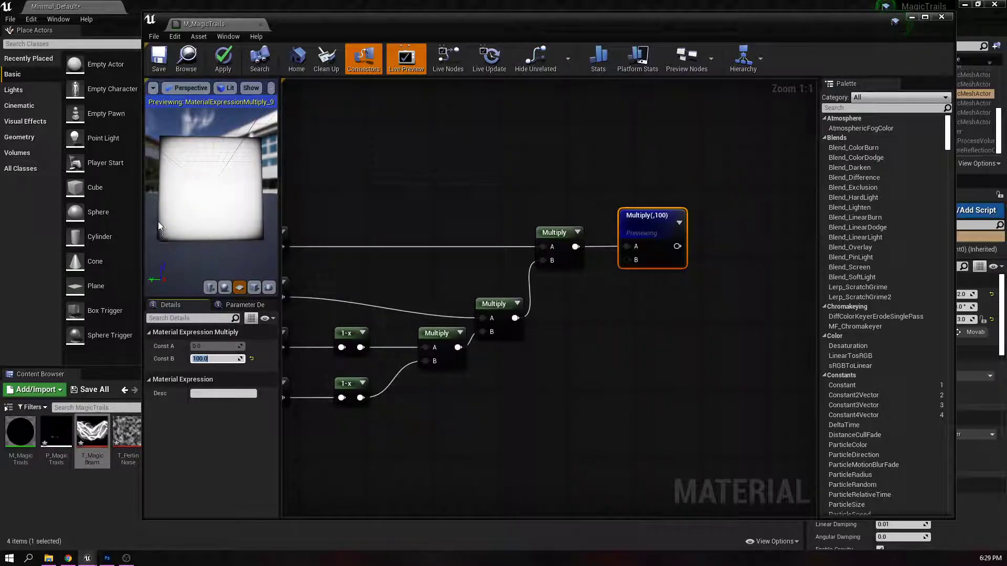
right_drag(744, 214, 624, 246)
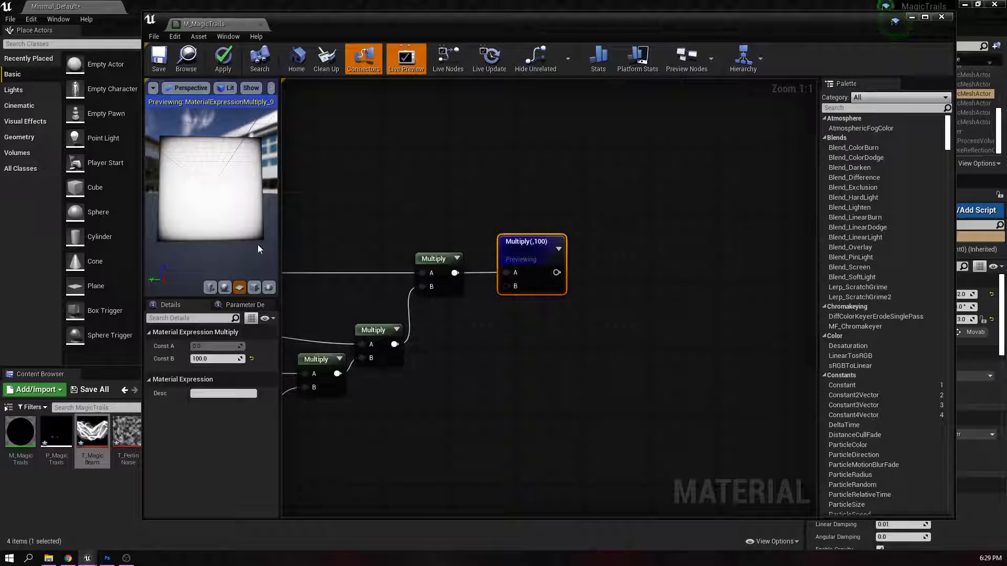
right_click(534, 250)
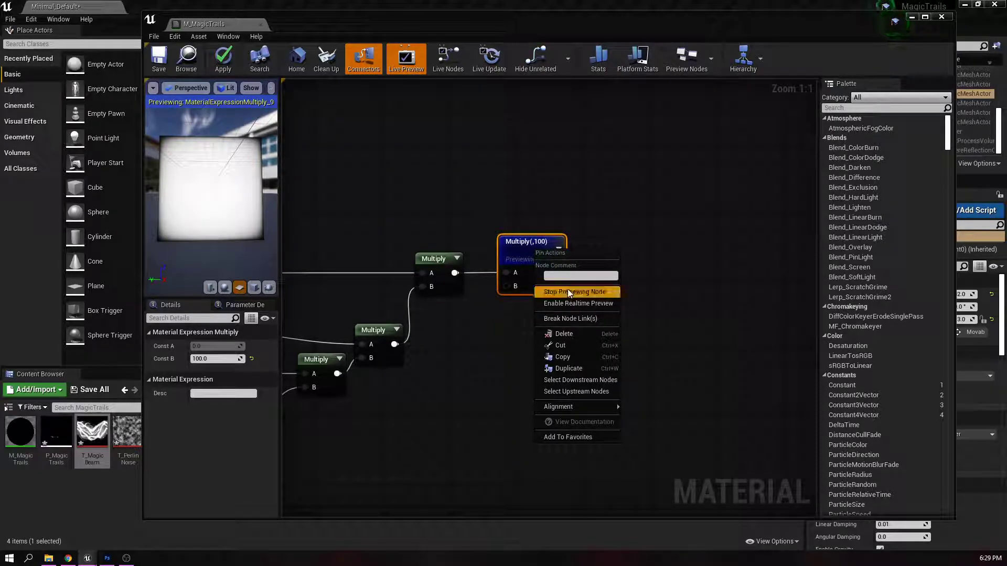
click(567, 292)
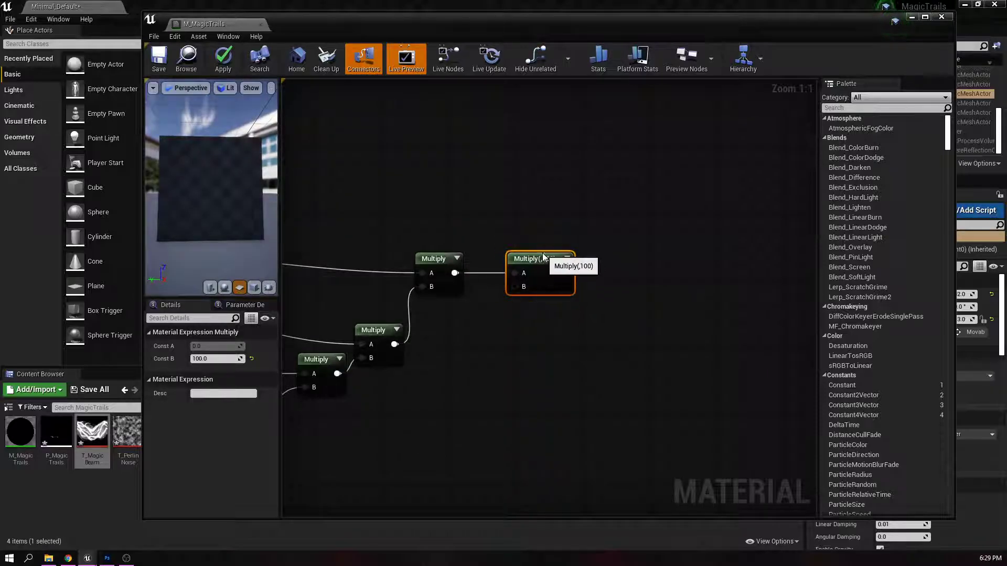
- Straighten the connections in the upper three rows of the mask network, row by row
scroll(543, 257, down, 4)
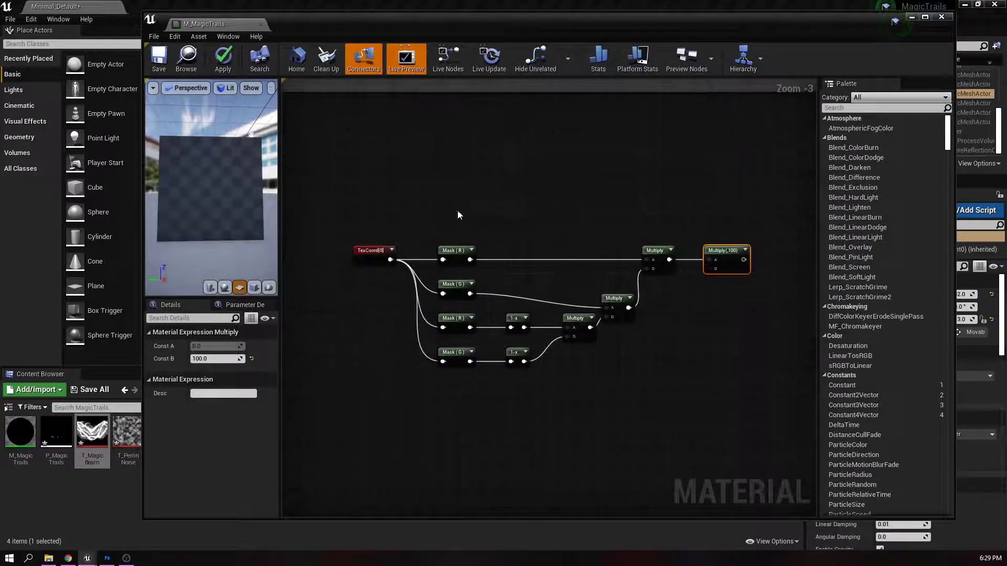
drag(360, 224, 751, 278)
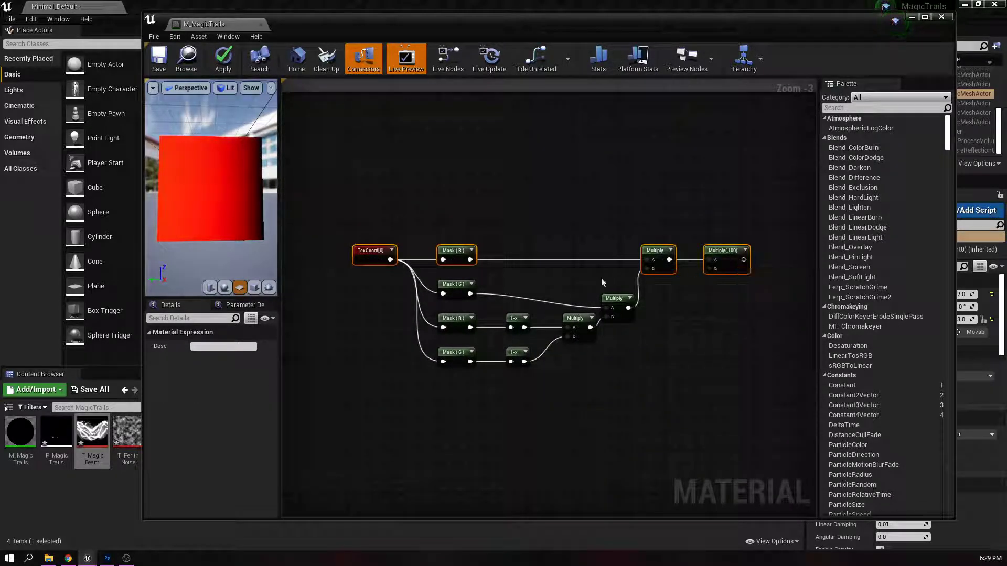
drag(387, 287, 649, 309)
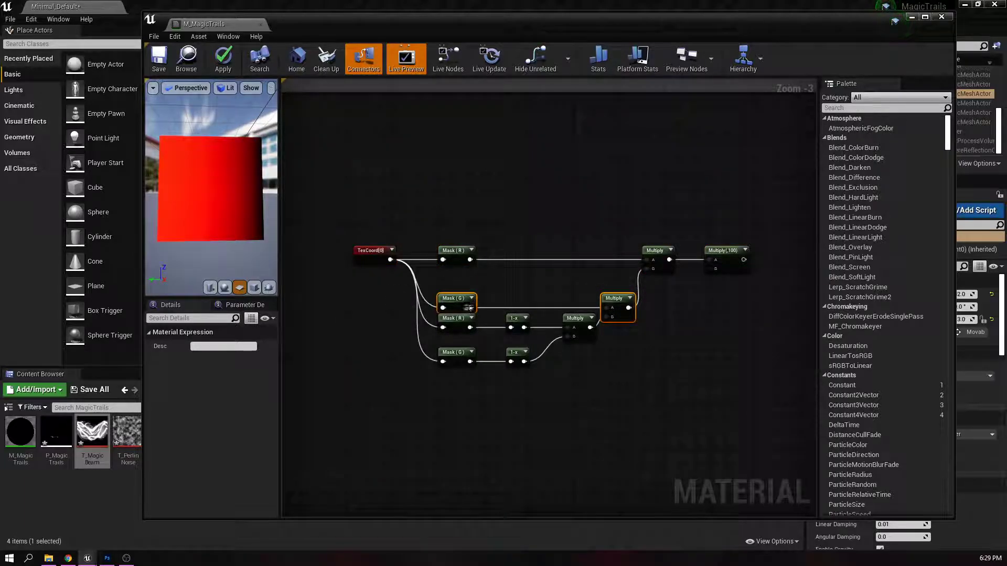
key(q)
drag(395, 330, 524, 332)
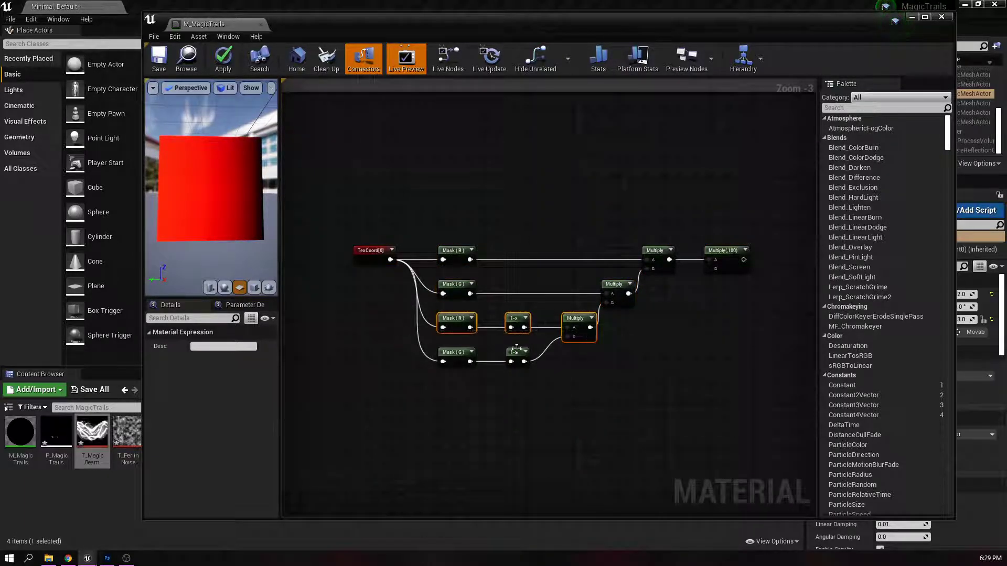
right_drag(746, 356, 546, 394)
click(621, 368)
- Enclose the TexCoord, mask, 1-x and Multiply nodes below Energy Beam in a comment titled Mask
right_drag(560, 328, 735, 314)
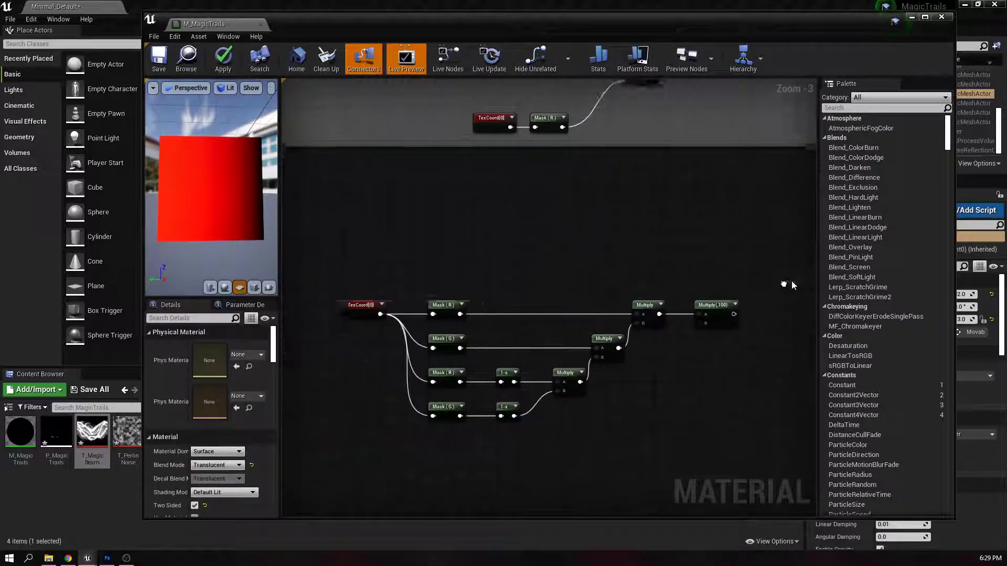
scroll(456, 300, down, 2)
drag(521, 353, 668, 390)
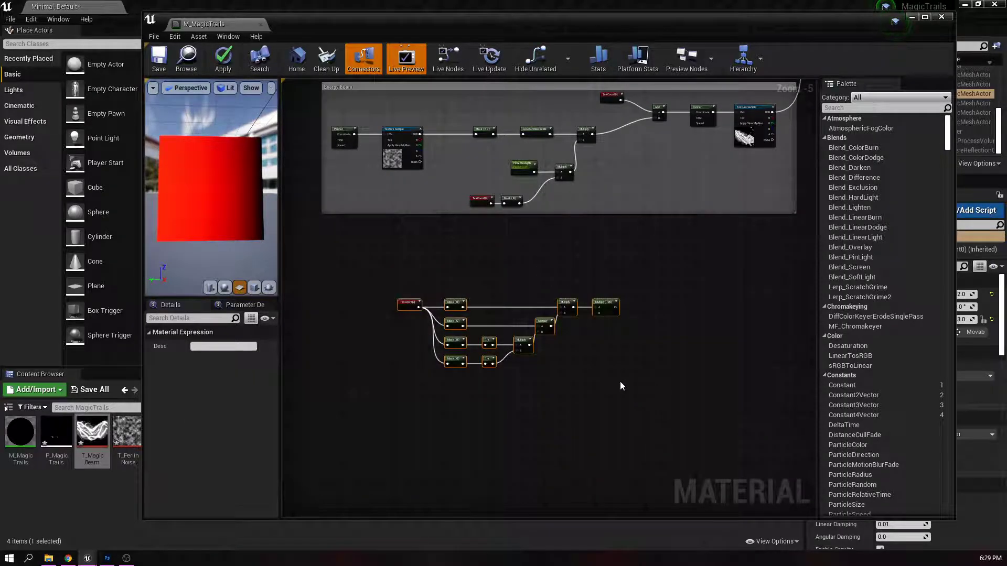
text(c)
text(Mask)
key(Return)
- Create a Multiply node beside the erosion-and-beam Multiply and connect that node's output to its A input
right_drag(663, 303, 575, 322)
right_drag(657, 283, 496, 414)
right_drag(550, 313, 425, 418)
scroll(467, 338, up, 3)
right_drag(469, 333, 499, 407)
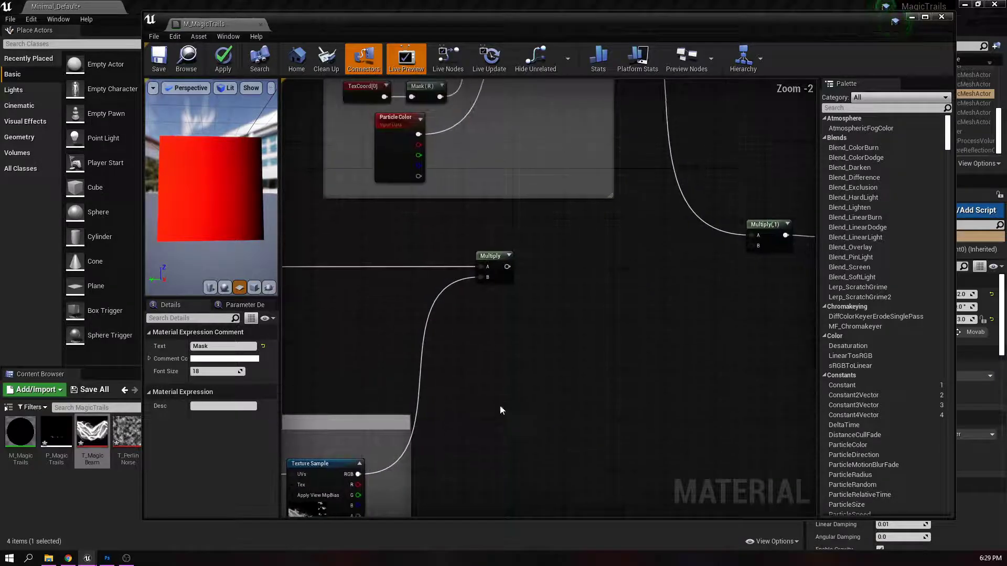
click(575, 245)
drag(507, 267, 587, 256)
click(599, 257)
- Connect the output of the Mask group's final Multiply to the new Multiply's B input
scroll(572, 369, down, 4)
scroll(572, 370, up, 3)
drag(465, 359, 496, 207)
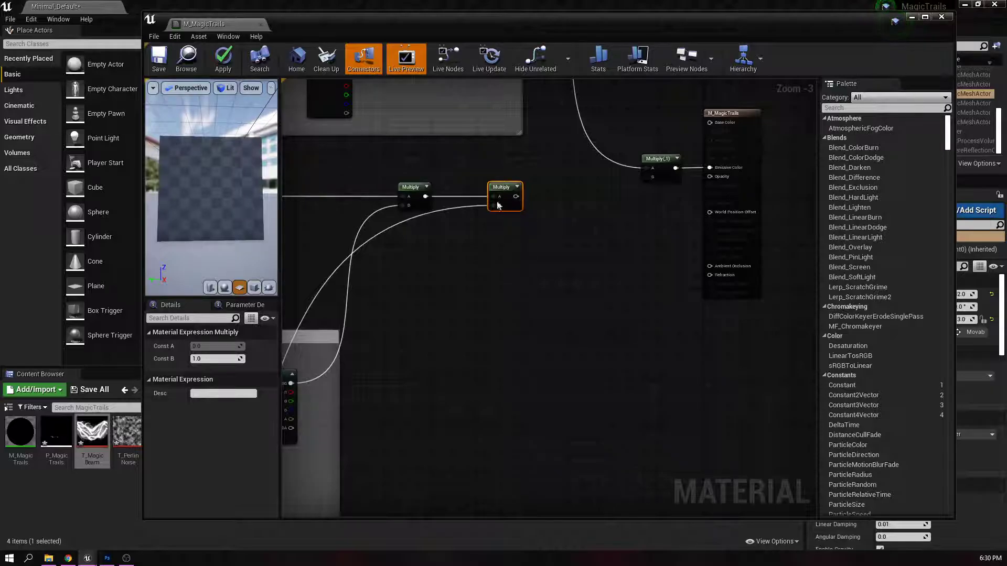
- Preview the output of the Multiply node that combines the Mask group, and stop the preview after checking it
right_click(508, 196)
click(563, 234)
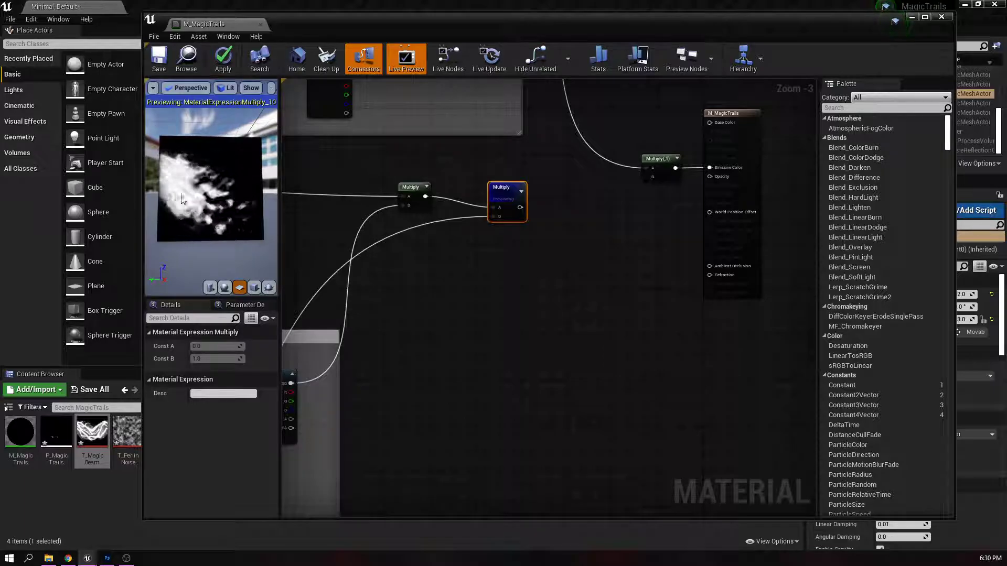
right_drag(495, 254, 499, 303)
right_click(504, 245)
click(535, 284)
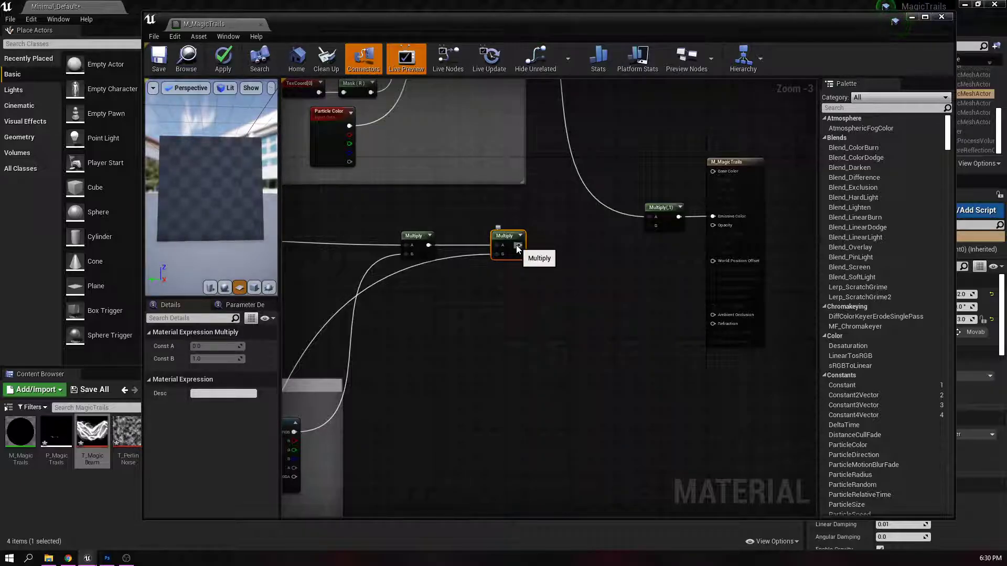
- Add another Multiply node fed by the mask Multiply's output and align it in the same row
drag(519, 245, 577, 245)
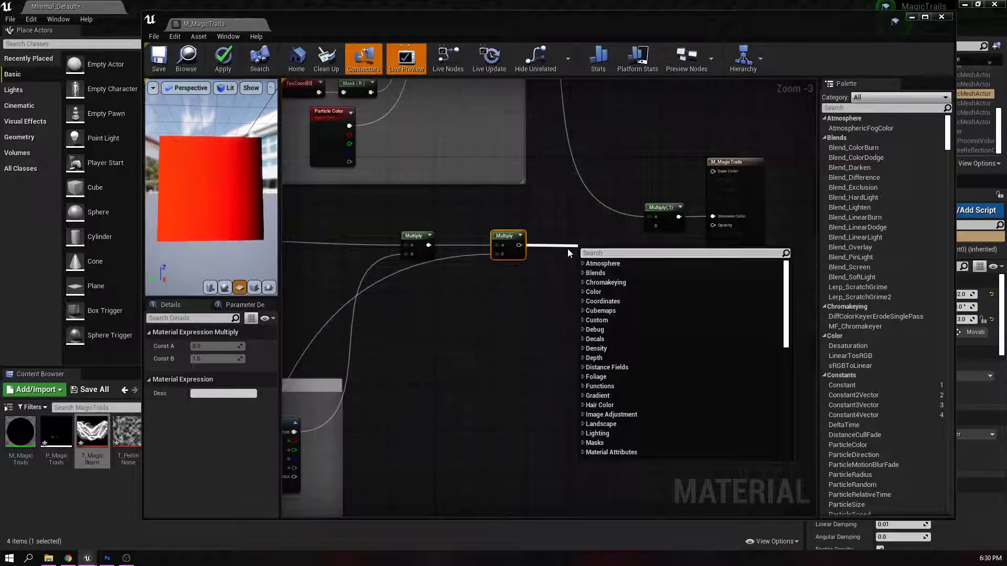
text(multiply)
key(Return)
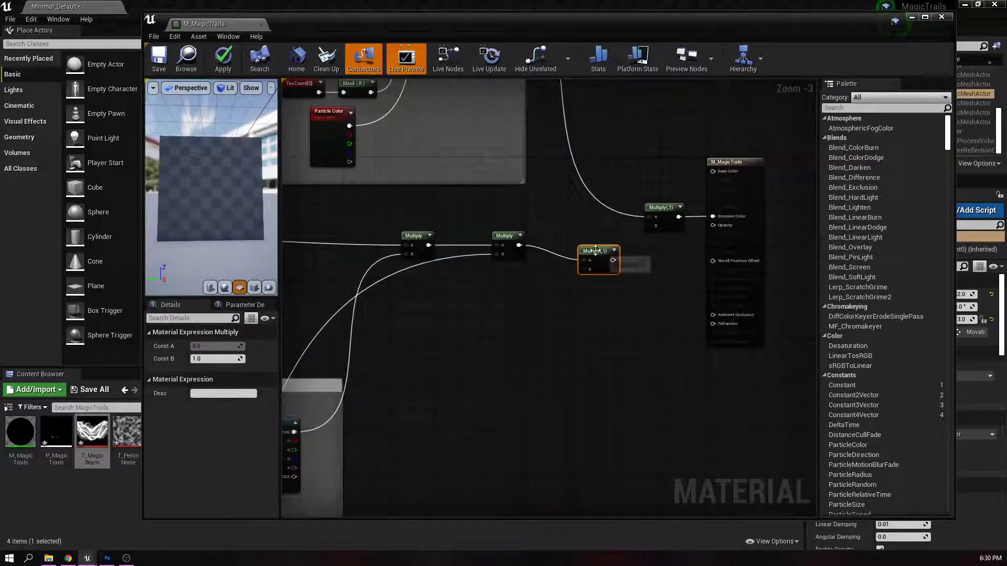
drag(597, 255, 584, 240)
- Create a scalar parameter named Opacity Mult with default value 1.0 and connect it to the last Multiply's B input
click(504, 286)
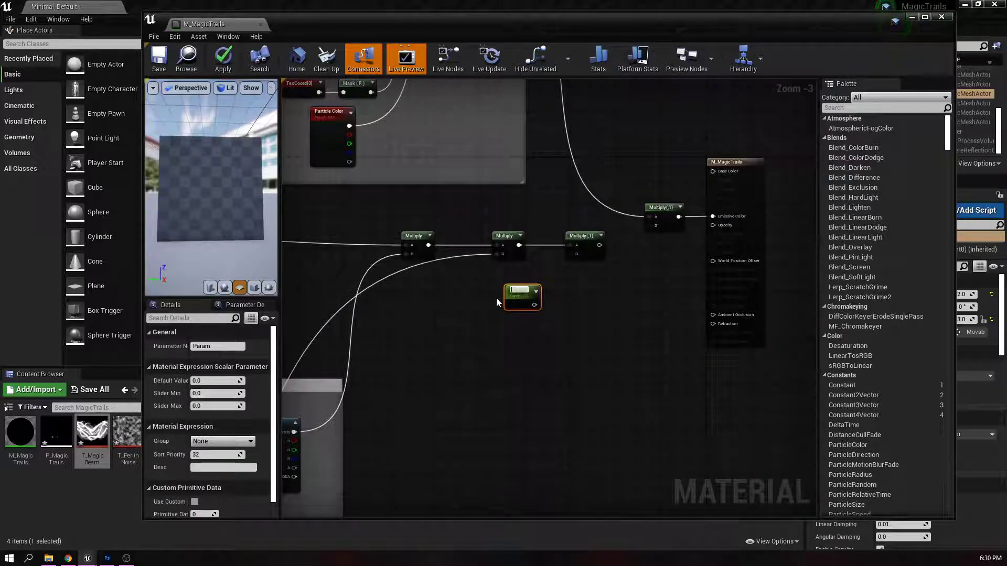
text(Opacity Mult)
key(Return)
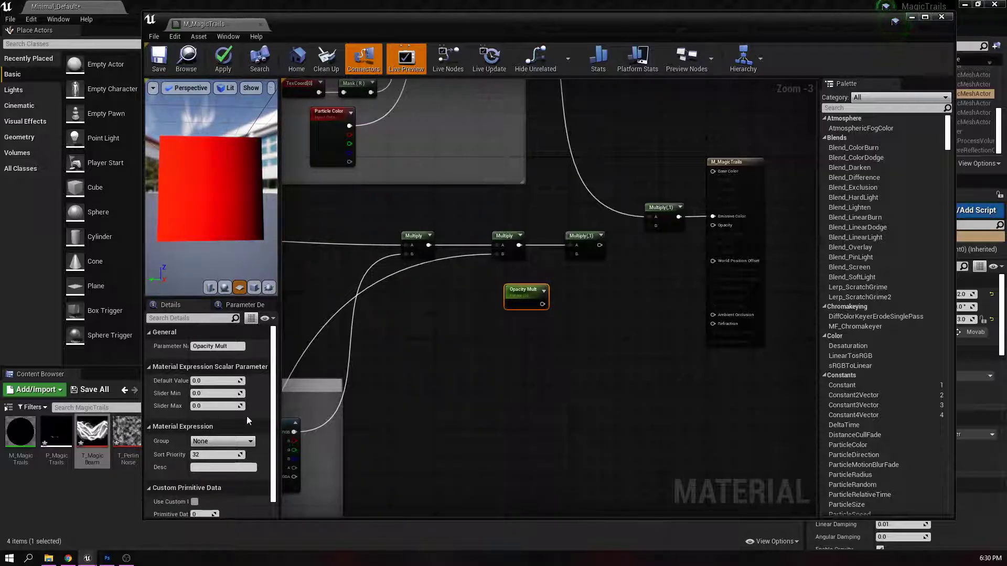
key(Return)
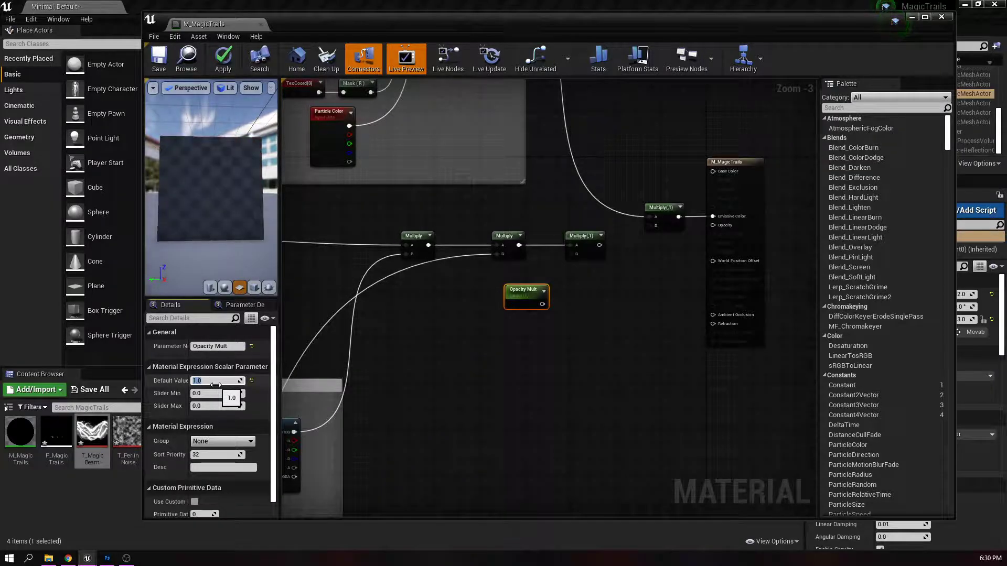
drag(542, 305, 571, 255)
drag(521, 290, 508, 275)
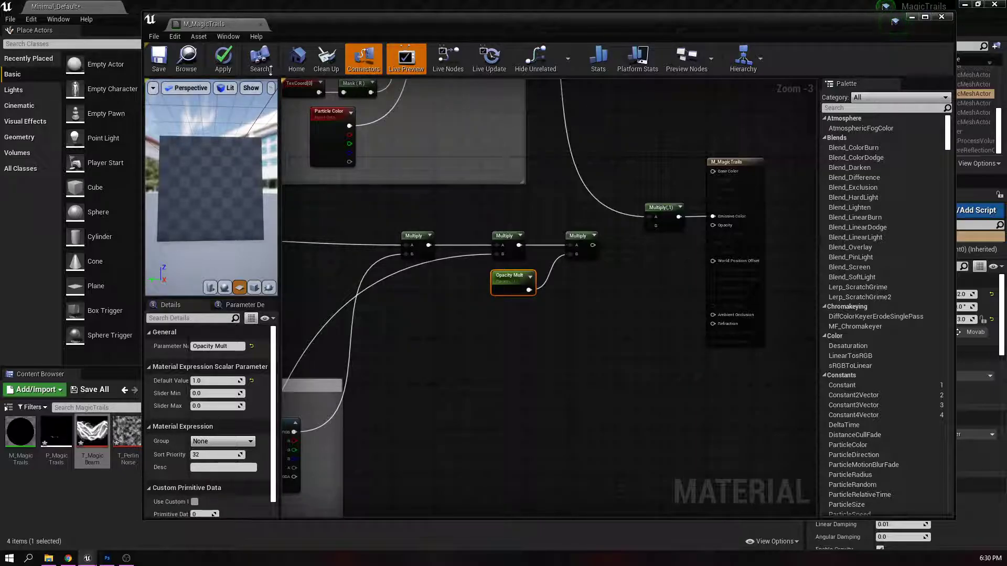
- Apply the material and connect the Opacity Mult Multiply's output to the Opacity input of M_MagicTrails
click(224, 50)
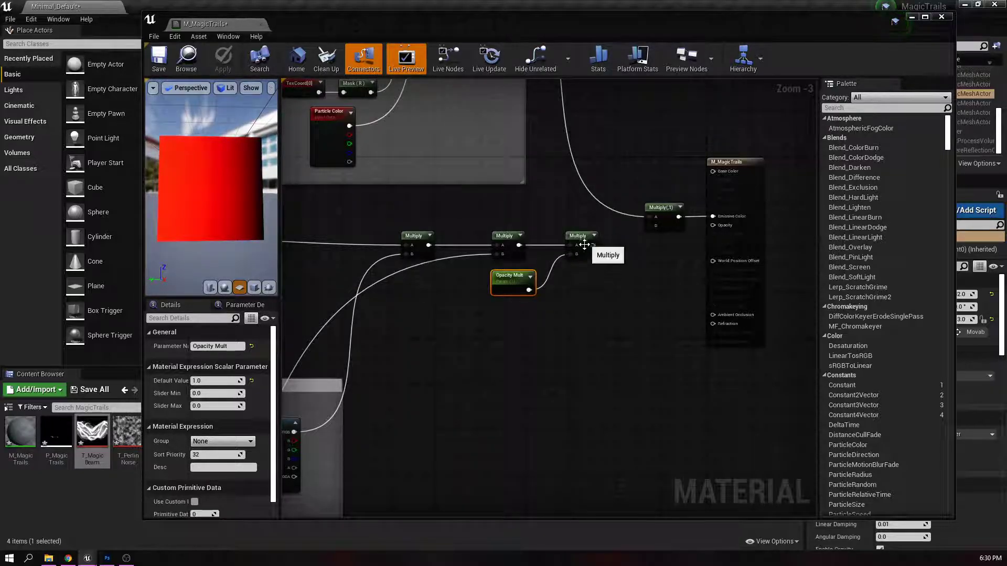
drag(591, 253, 718, 226)
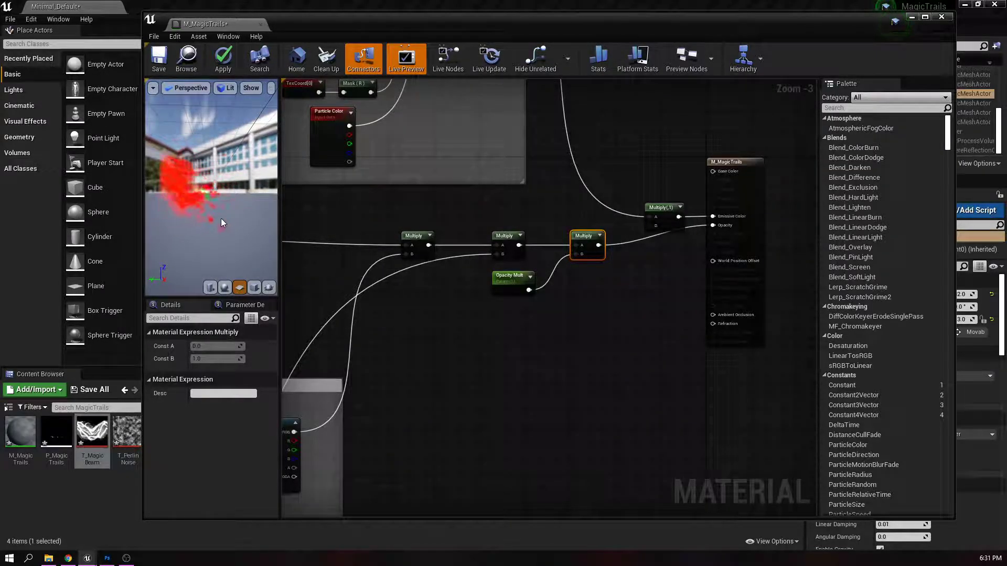
- Insert a Power node between the Mask (R) node and the Lerp's Alpha input in the Color group
right_drag(380, 215, 504, 286)
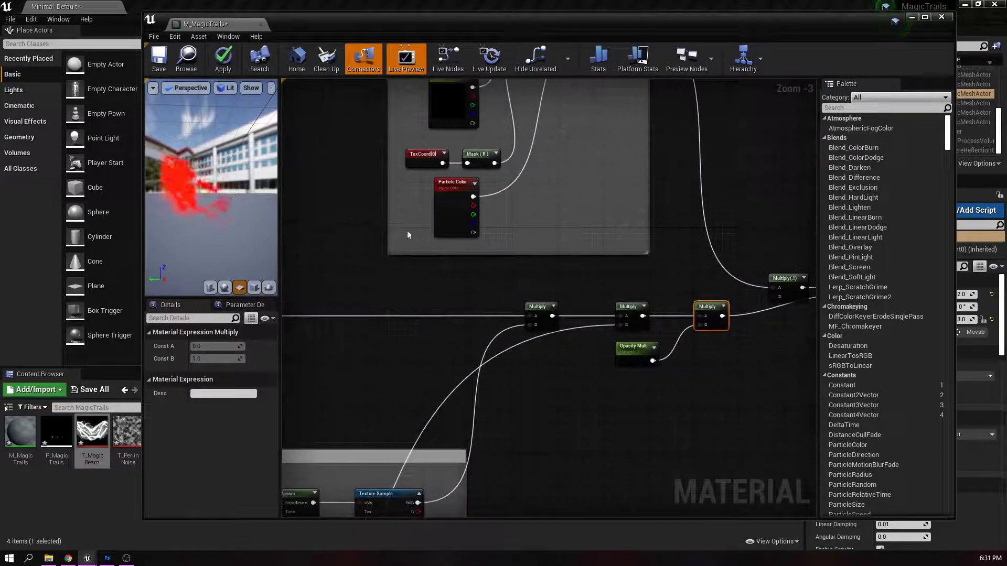
right_drag(372, 267, 360, 378)
drag(481, 273, 511, 150)
text(power)
key(Return)
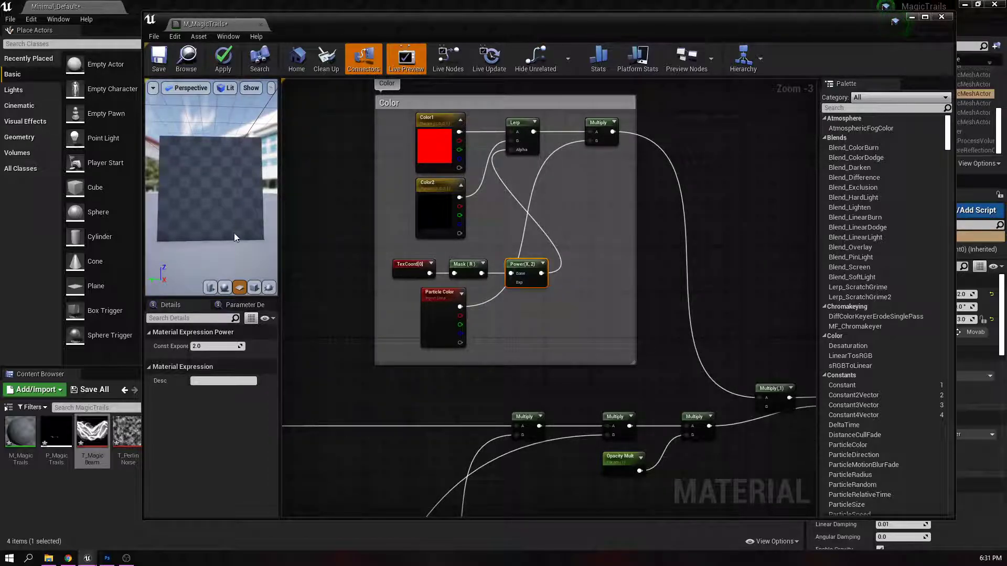
- Preview the Power node and try constant exponents of 1 and 0.5
right_click(527, 266)
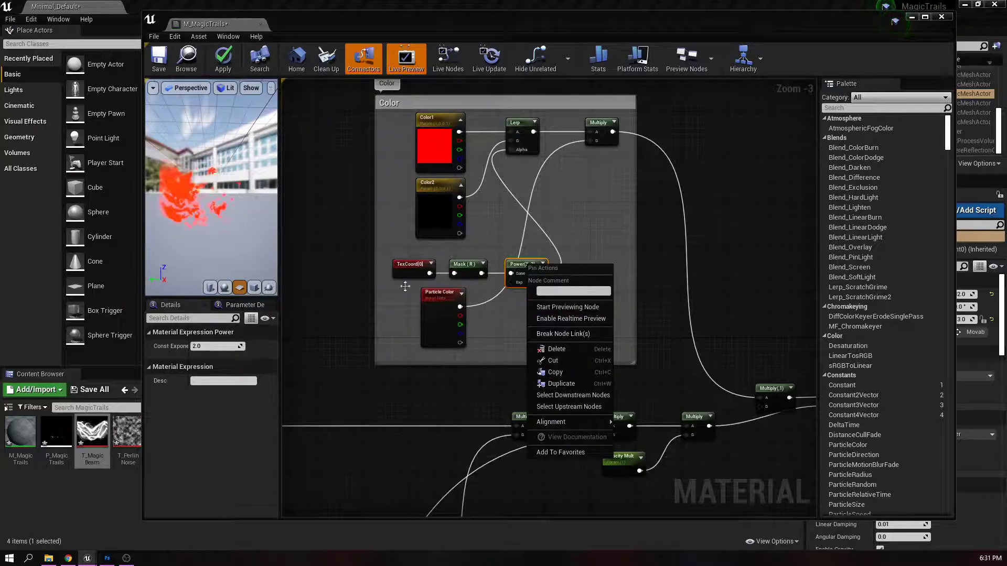
key(Escape)
right_click(530, 265)
click(543, 306)
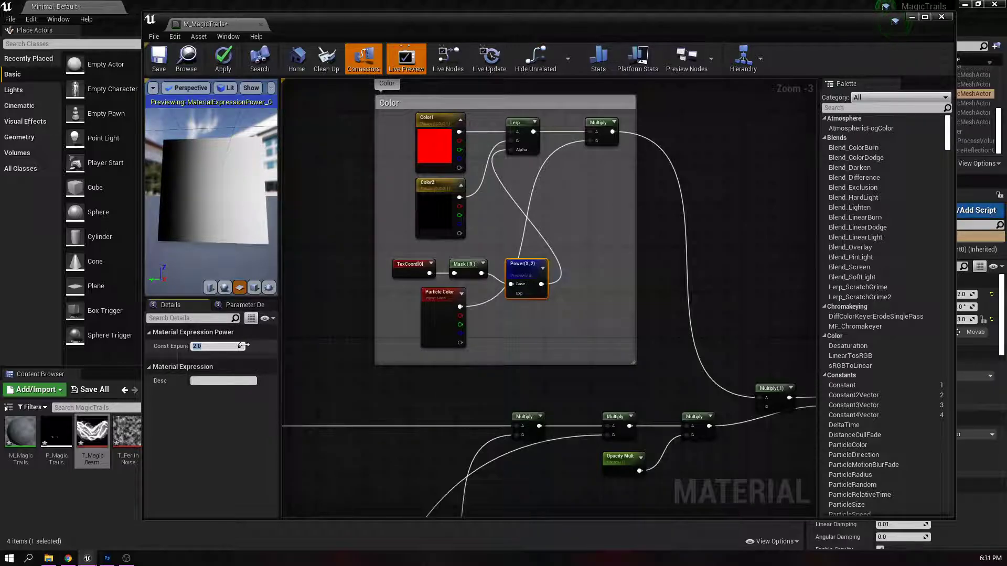
text(1)
key(Return)
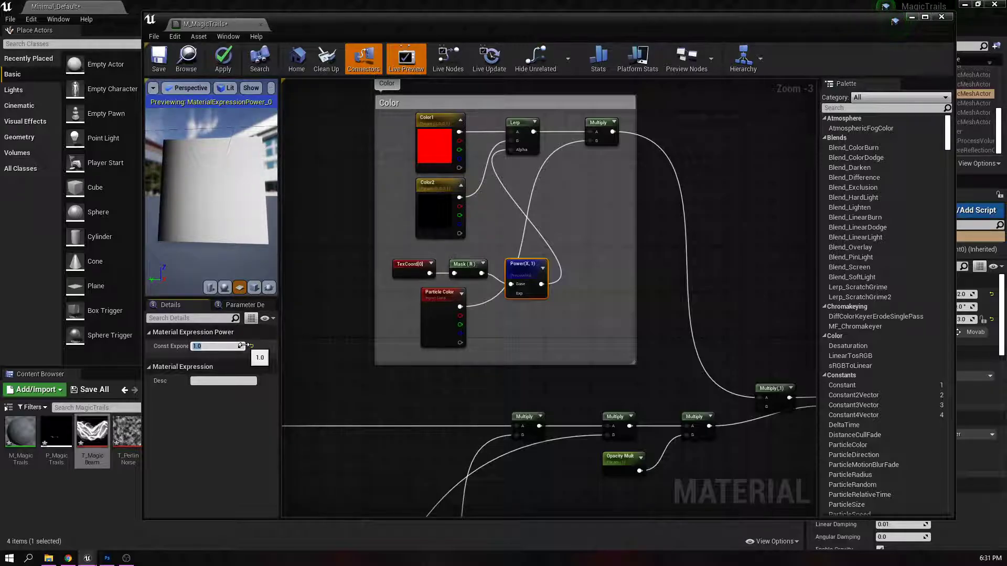
key(Return)
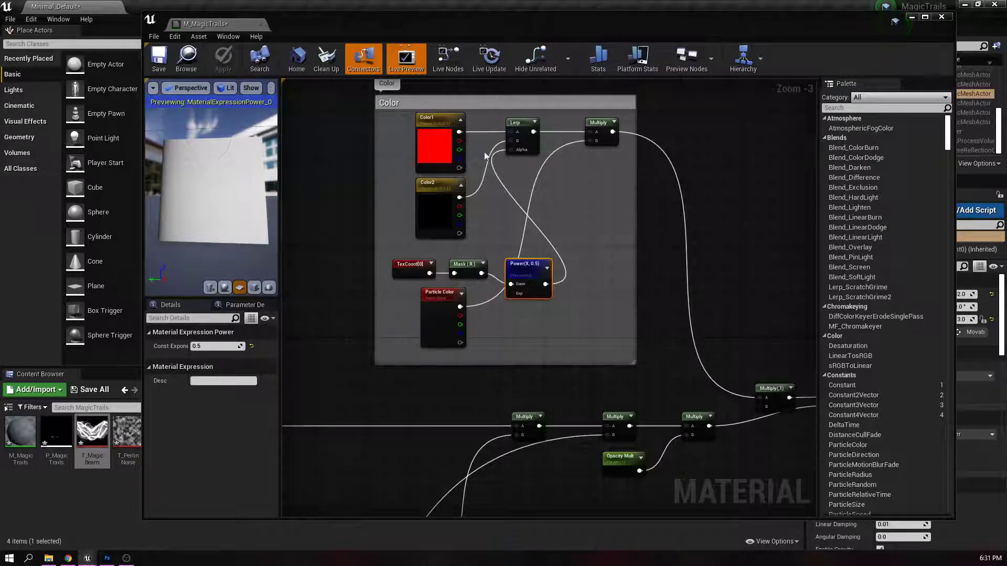
- Preview the Color group's Lerp node to check the color blend, and stop previewing it
right_click(523, 123)
click(571, 165)
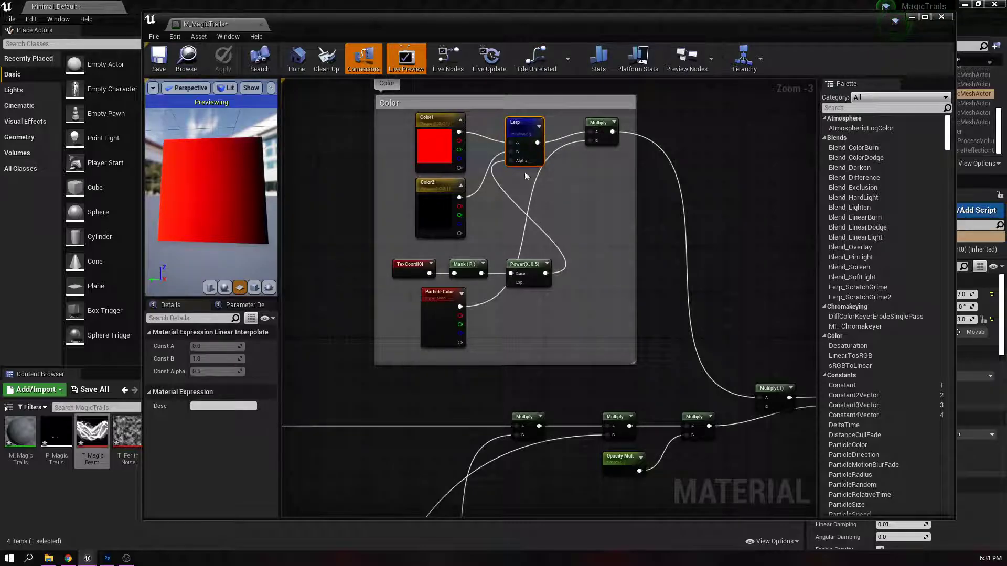
right_click(600, 122)
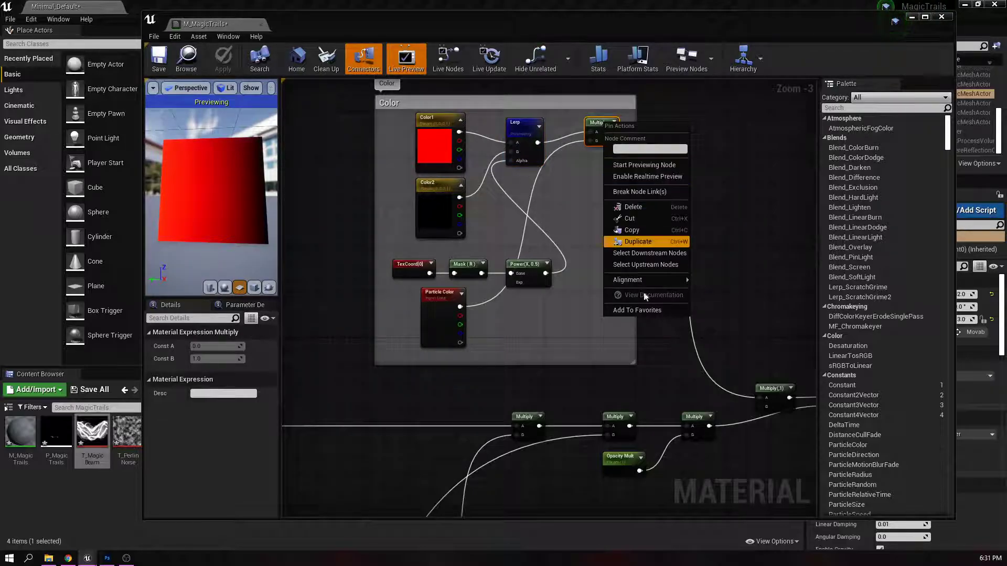
right_click(532, 129)
click(572, 168)
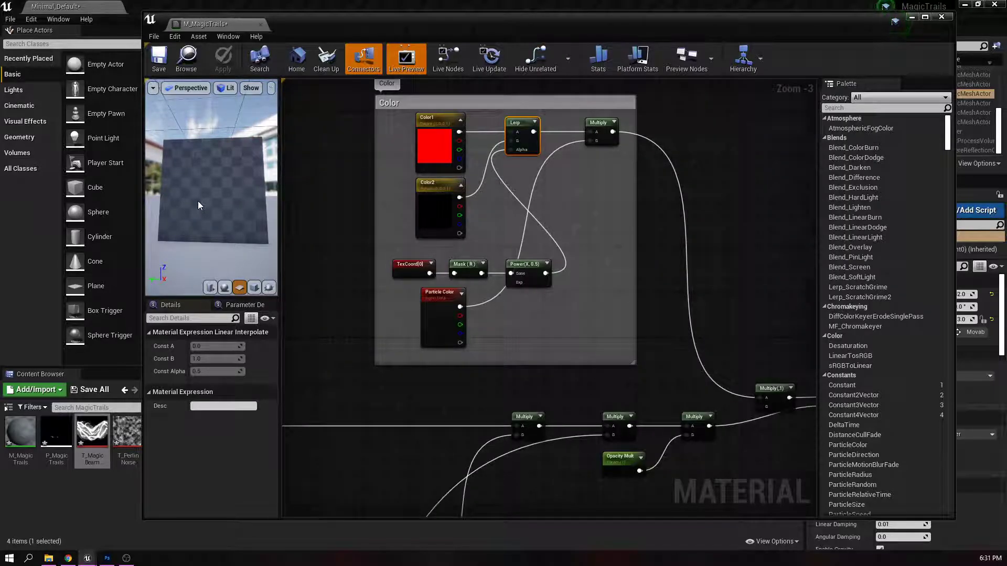
- Reroute the color Multiply's output from Emissive Color to Base Color, align the node with it, and apply the material
right_drag(611, 251, 489, 248)
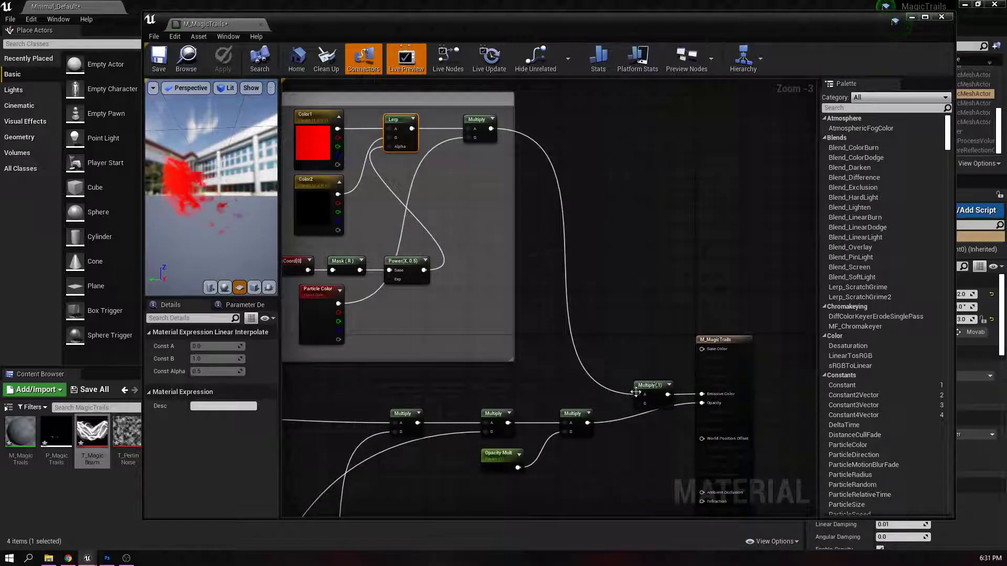
drag(667, 394, 702, 349)
drag(650, 385, 634, 341)
alt+click(700, 393)
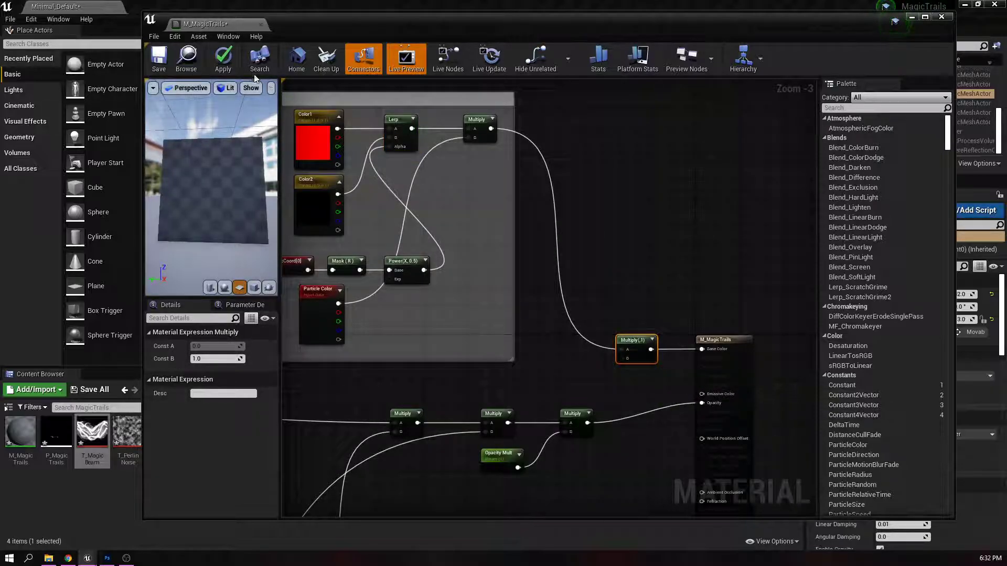
click(226, 58)
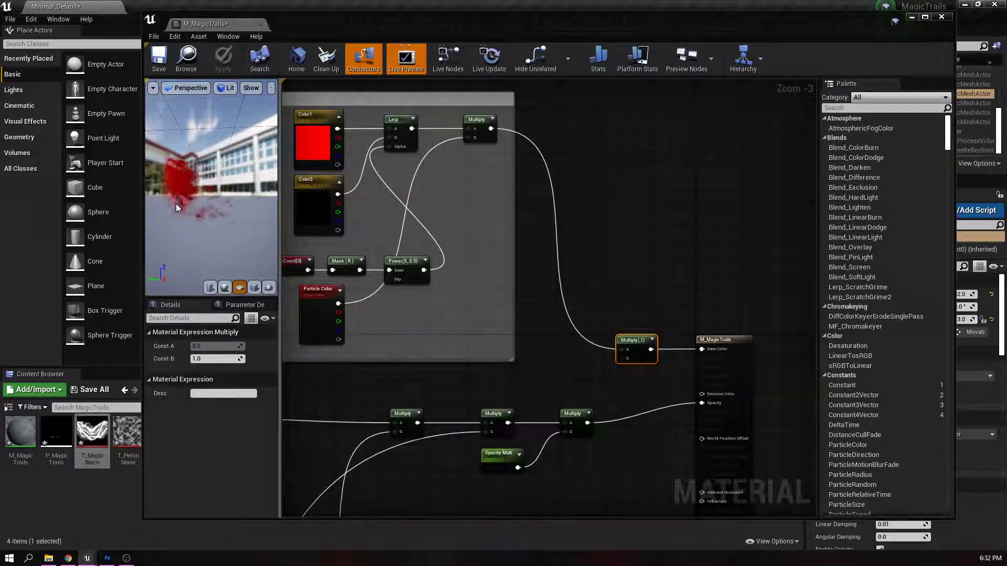
- Connect the color Multiply's output to Emissive Color as well and apply the material
right_drag(253, 247, 252, 262)
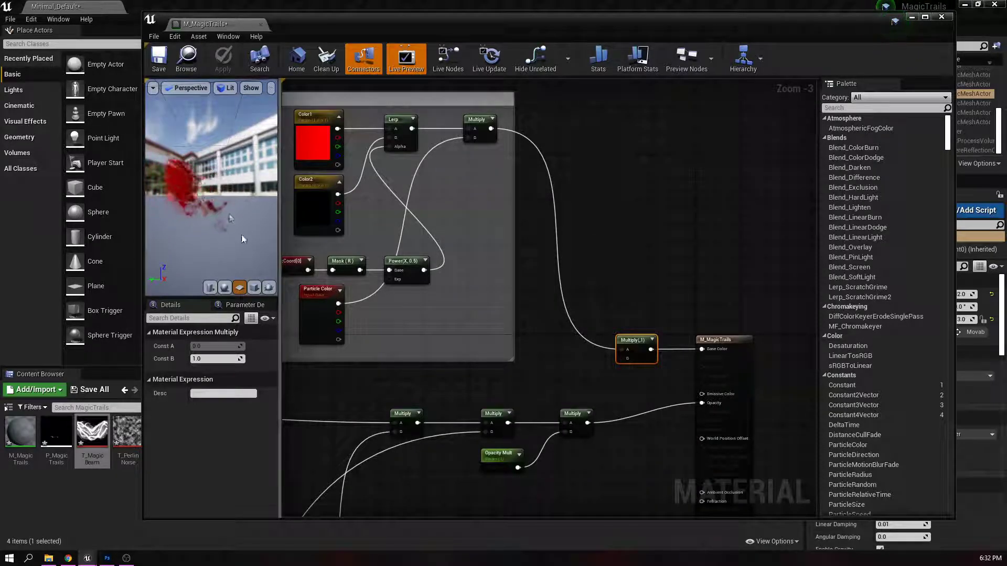
drag(650, 348, 651, 354)
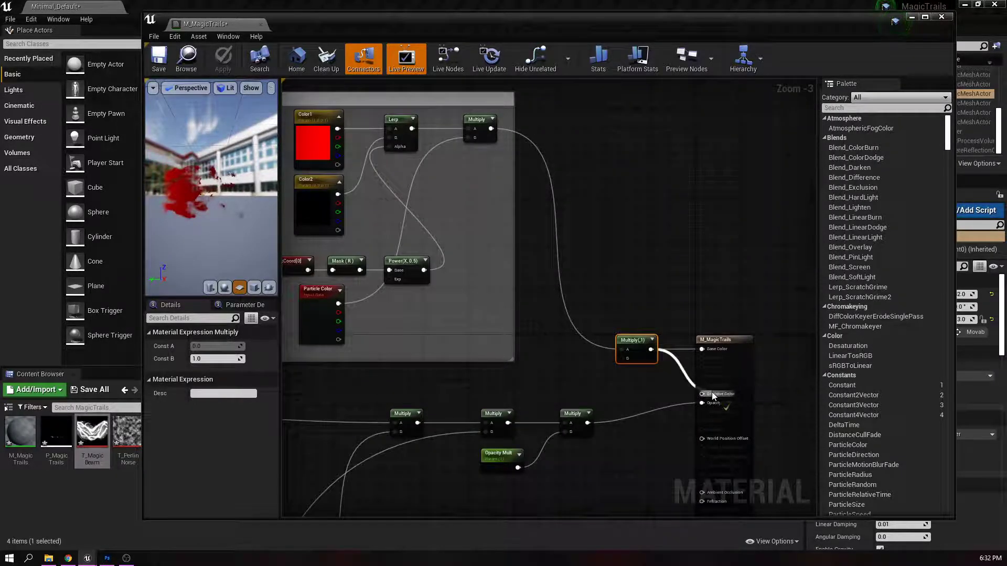
drag(712, 392, 712, 393)
click(223, 58)
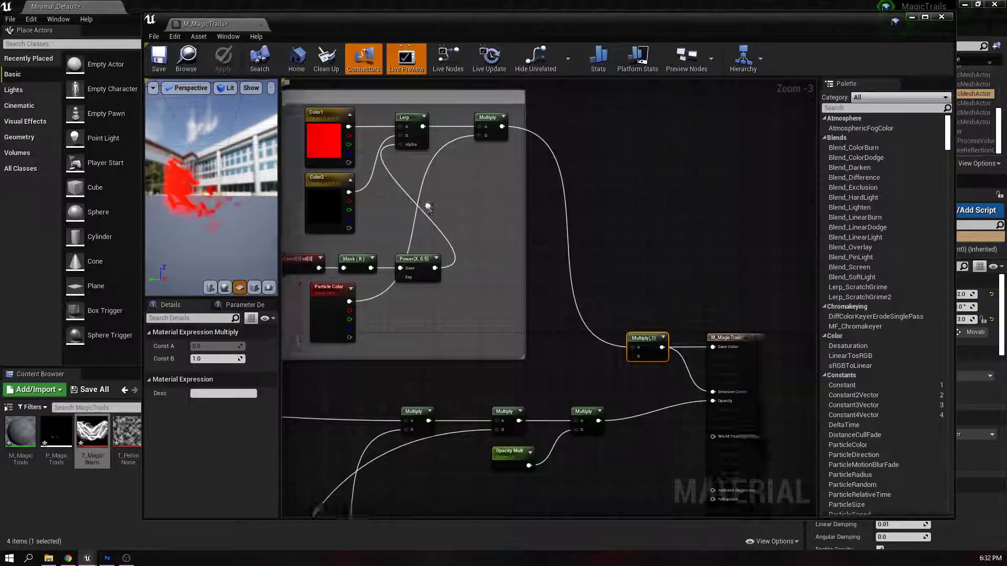
- Set the Power node's constant exponent to 0.2 and apply the material
right_drag(417, 264, 519, 258)
click(517, 258)
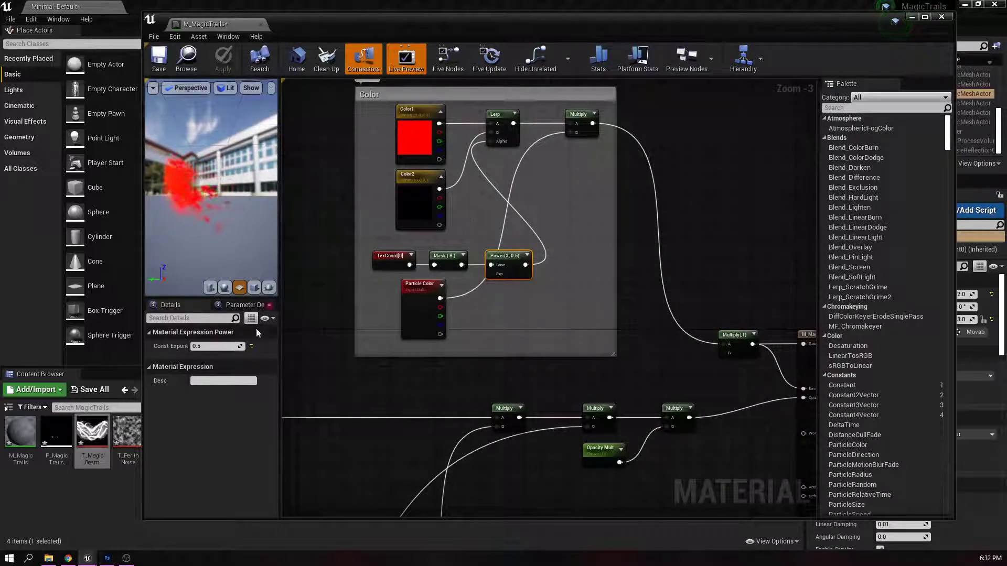
click(221, 347)
text(2)
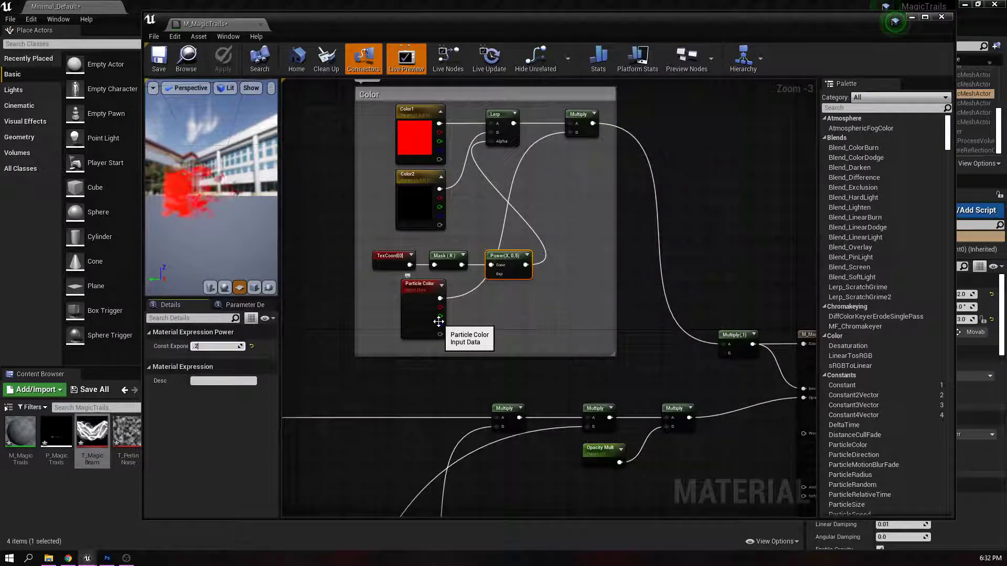
key(Return)
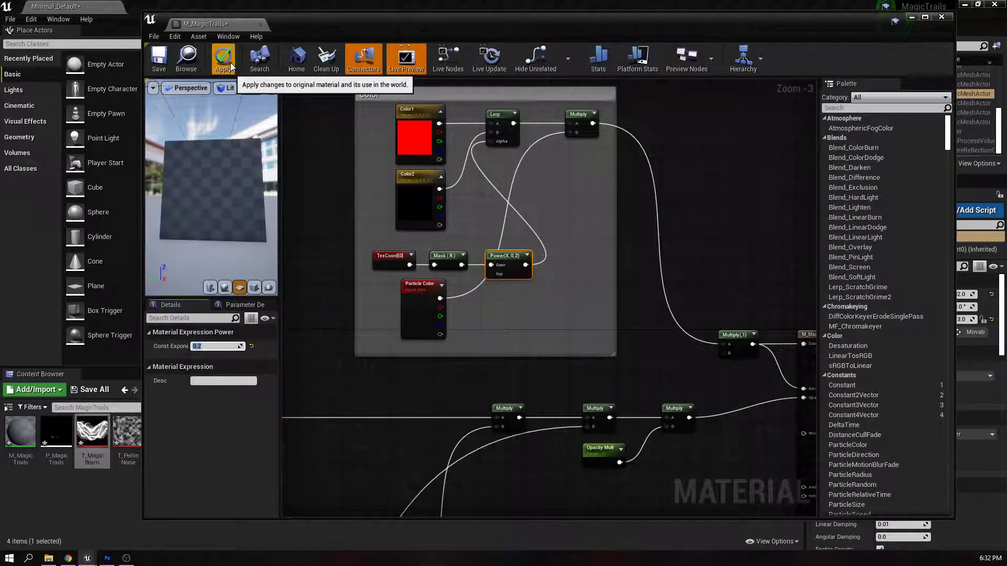
click(231, 65)
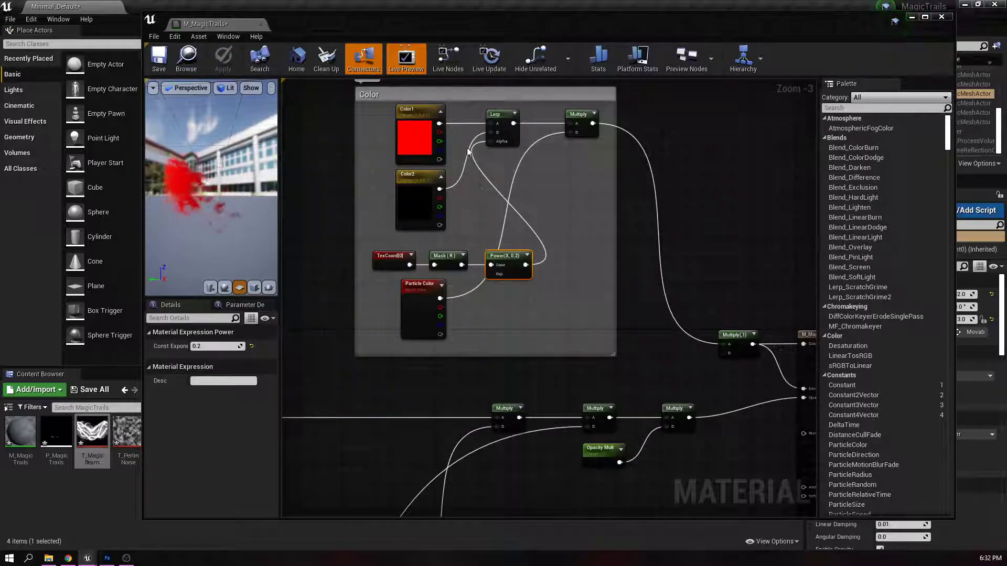
- Swap the Lerp's color inputs so that Color2 feeds A and Color1 feeds B
drag(439, 189, 494, 132)
drag(418, 154, 417, 218)
drag(422, 178, 421, 118)
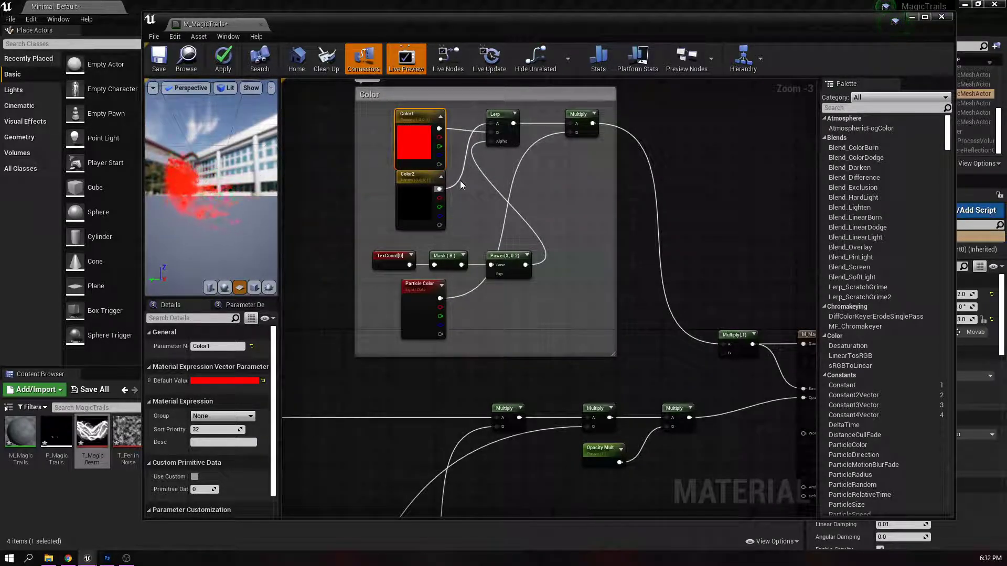
- Disconnect the color Multiply from Emissive Color and examine the trail in the preview from another angle
right_drag(746, 329, 618, 265)
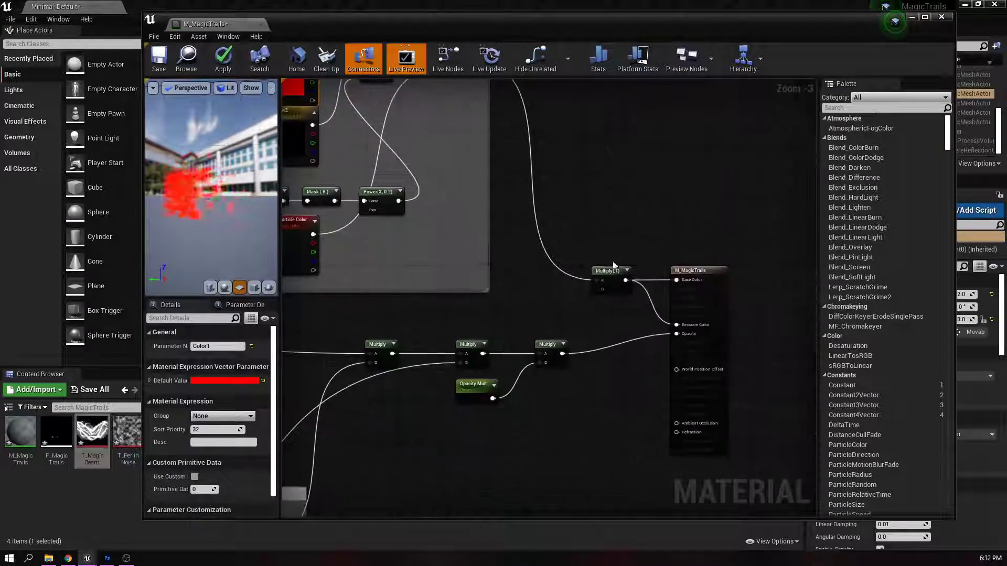
alt+click(683, 325)
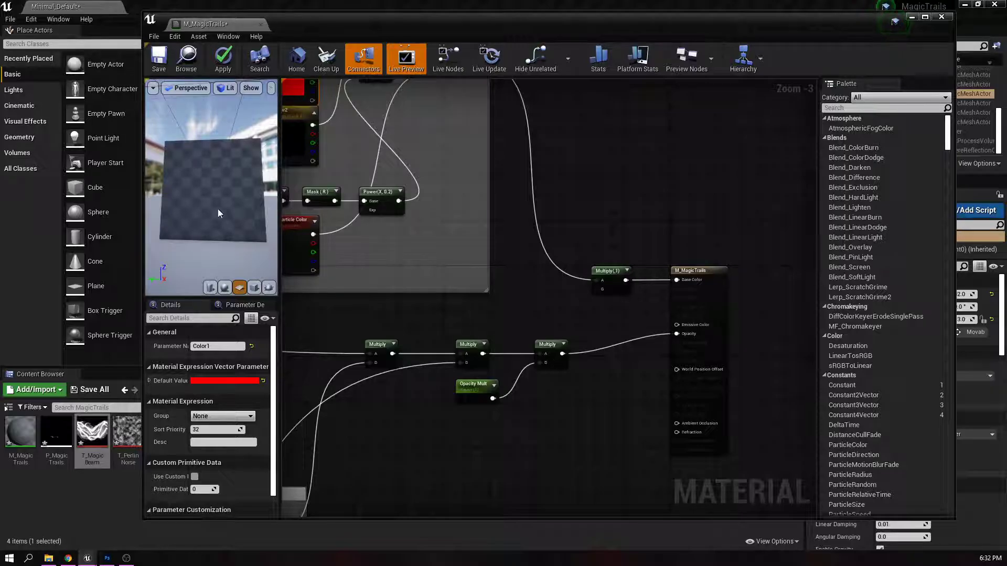
mouse_move(209, 216)
mouse_down()
mouse_move(192, 217)
mouse_move(241, 210)
mouse_move(209, 220)
mouse_move(220, 209)
mouse_up()
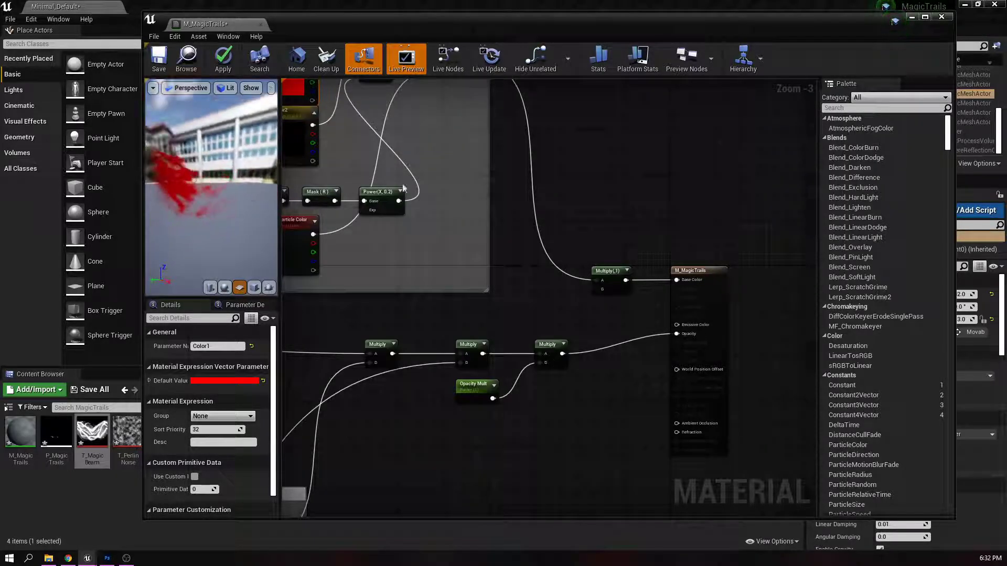
- Set the Color2 parameter's default value to white and examine the trail in the preview
right_drag(382, 192, 587, 269)
click(493, 215)
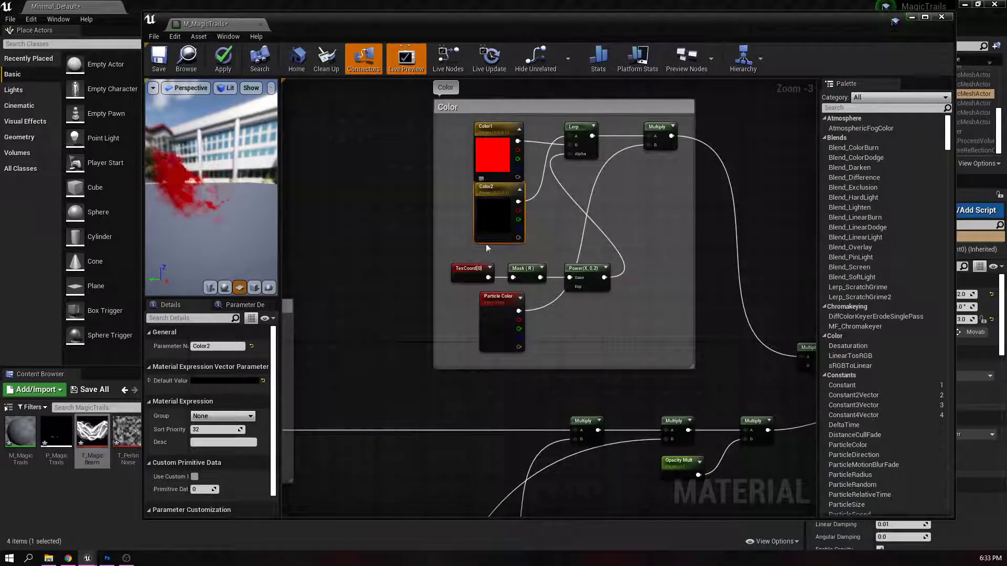
click(223, 380)
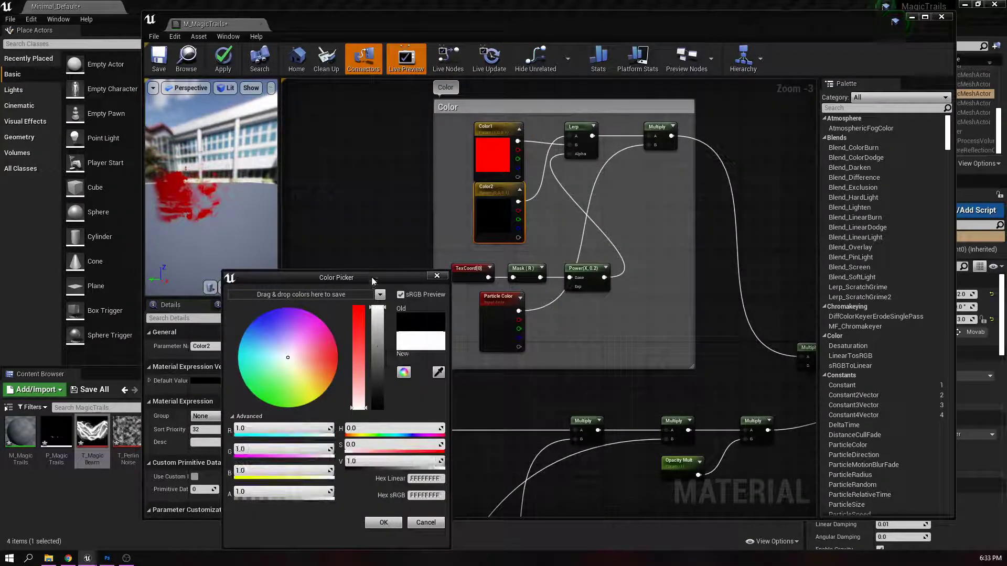
click(383, 522)
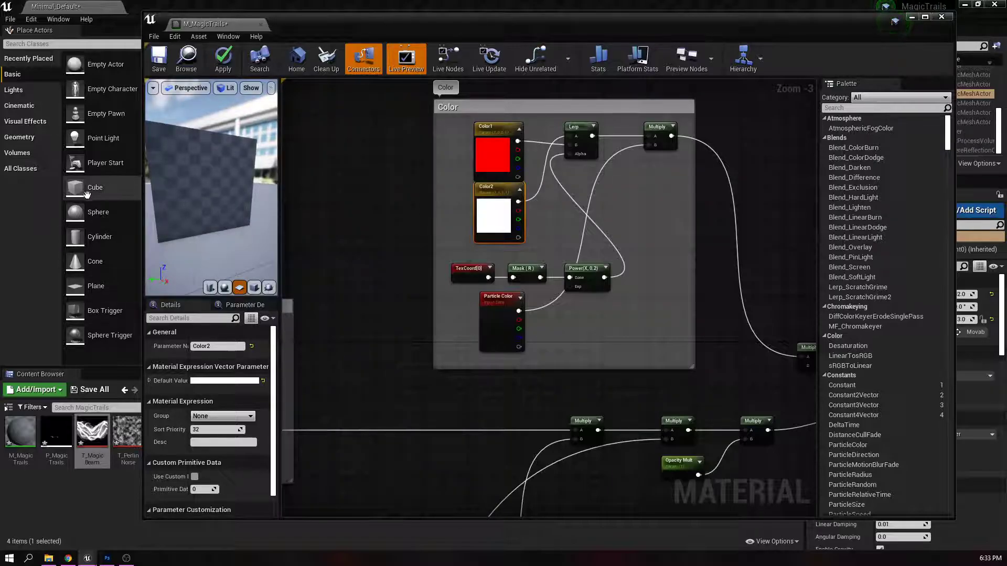
drag(235, 215, 227, 249)
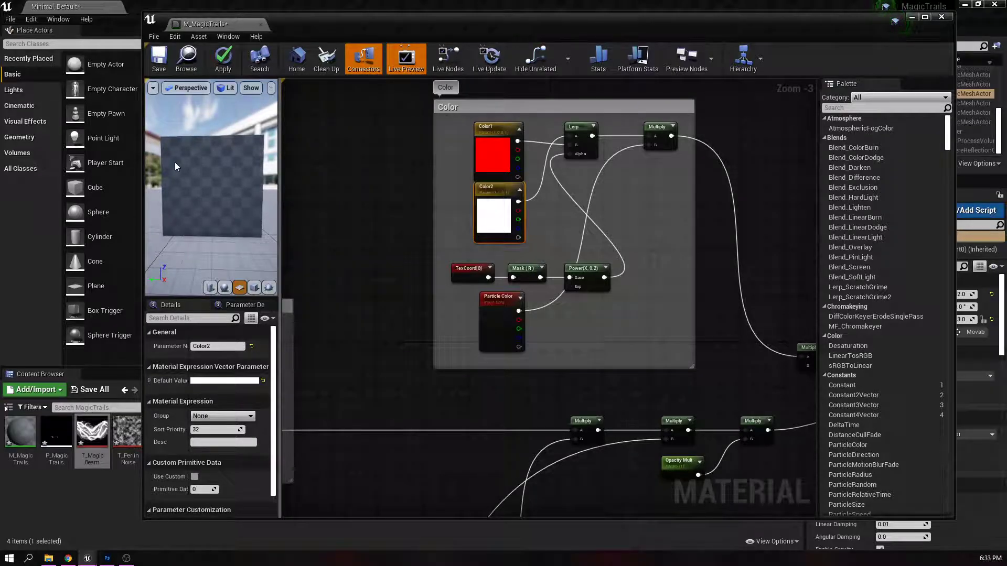
drag(269, 166, 191, 204)
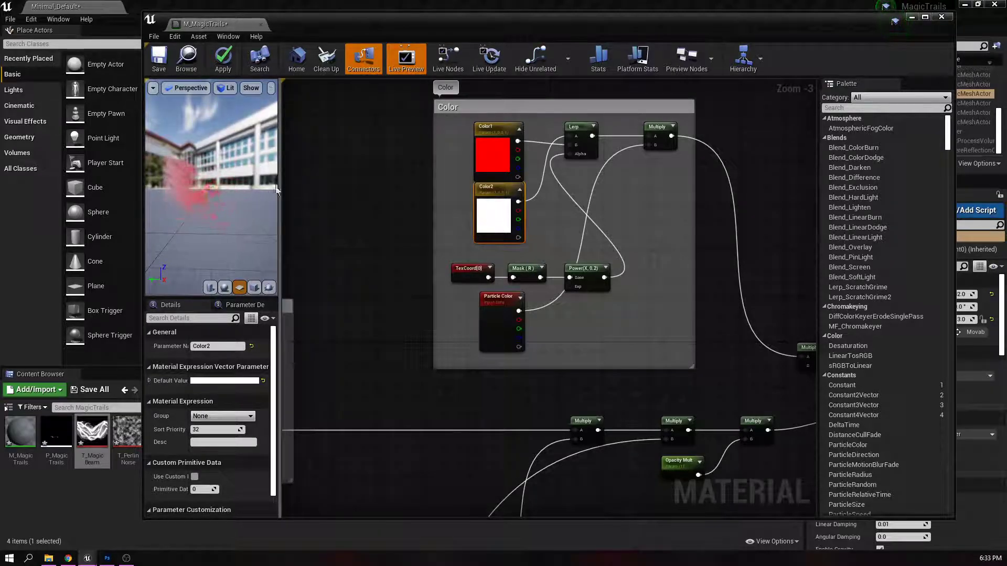
right_drag(717, 341, 596, 283)
drag(234, 240, 215, 202)
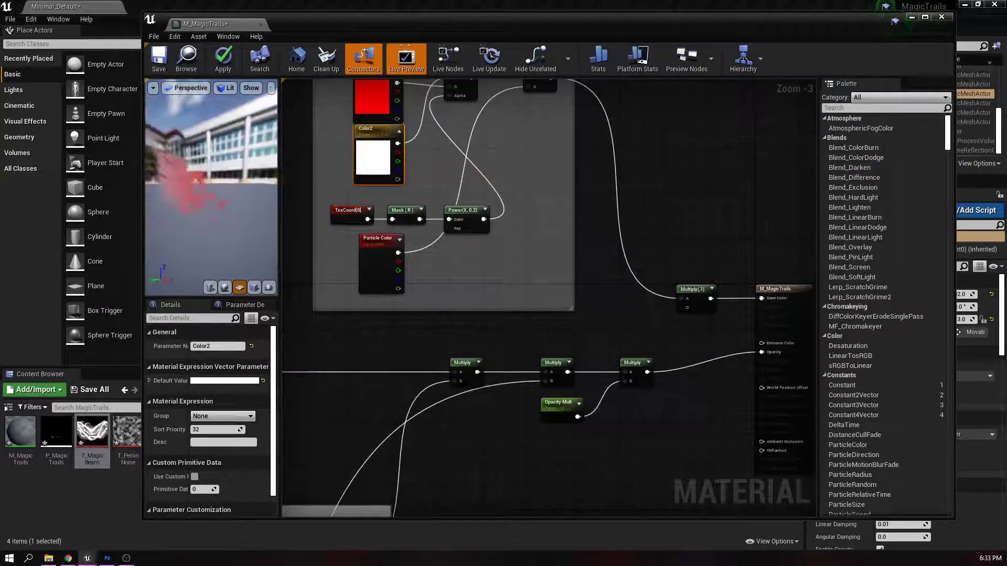
- Rewire the Lerp so that Color1 feeds A and Color2 feeds B, and check the preview
right_drag(423, 138, 454, 248)
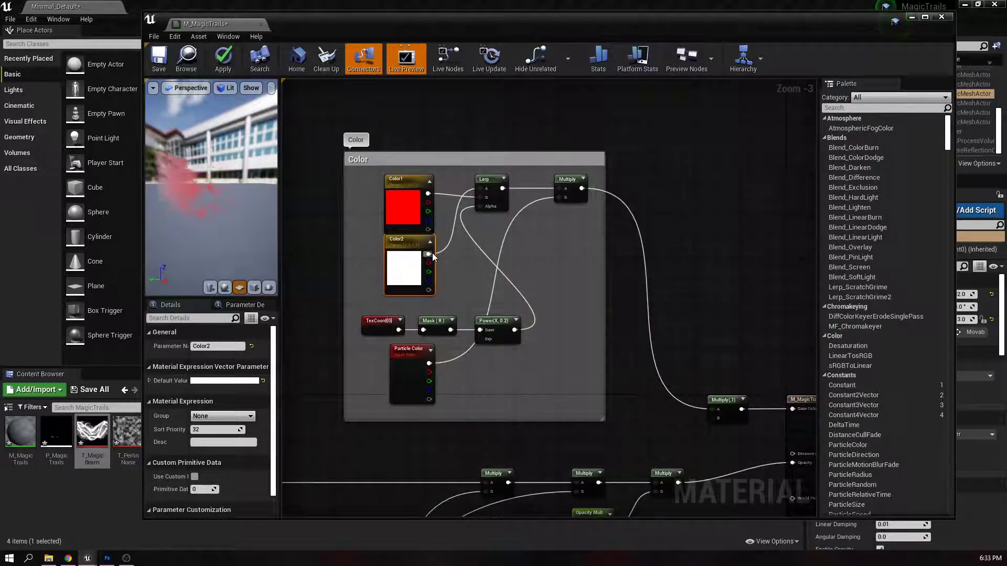
drag(428, 194, 480, 188)
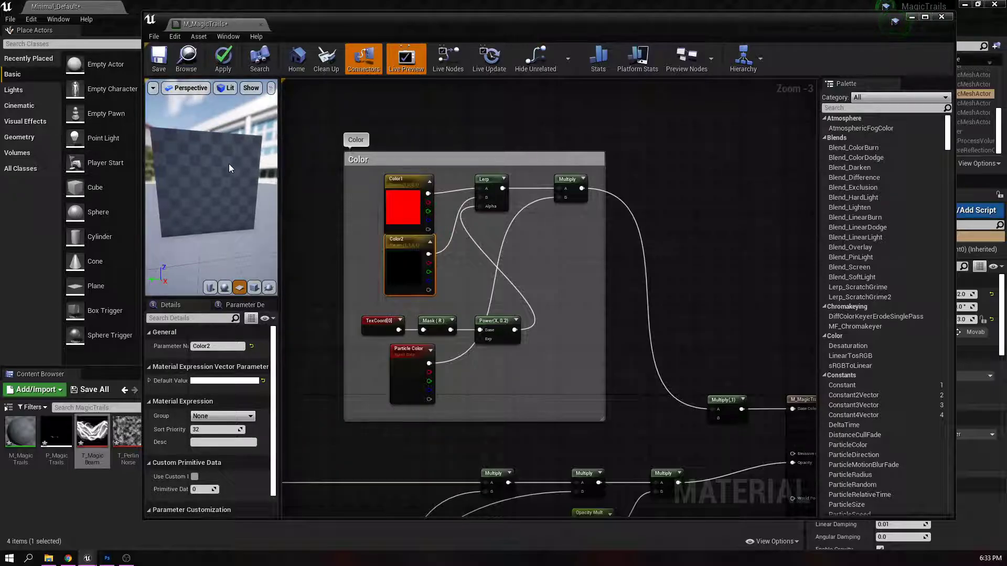
drag(223, 184, 241, 194)
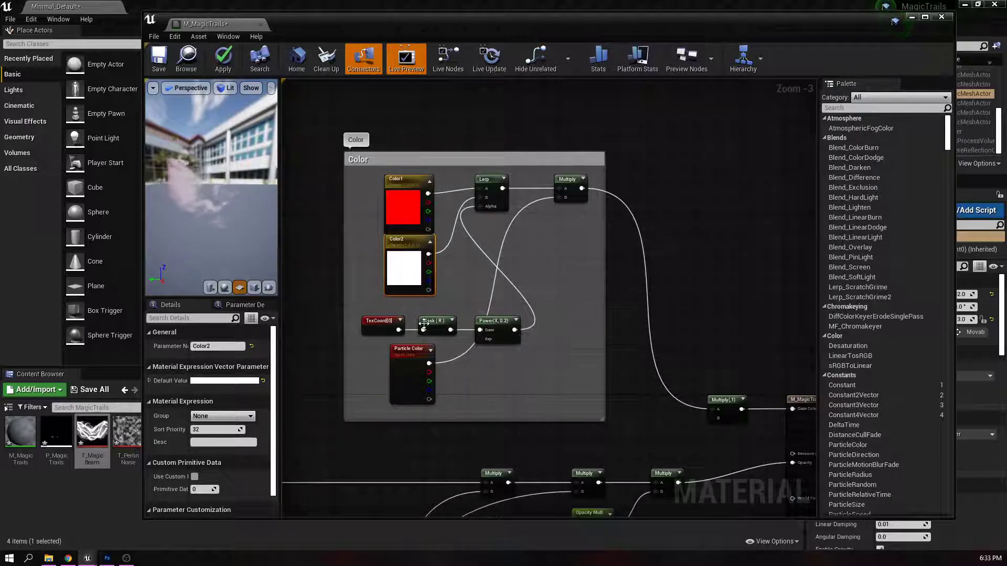
- Connect the Mask (R) output directly to the Lerp's Alpha and delete the Power node
drag(451, 329, 479, 206)
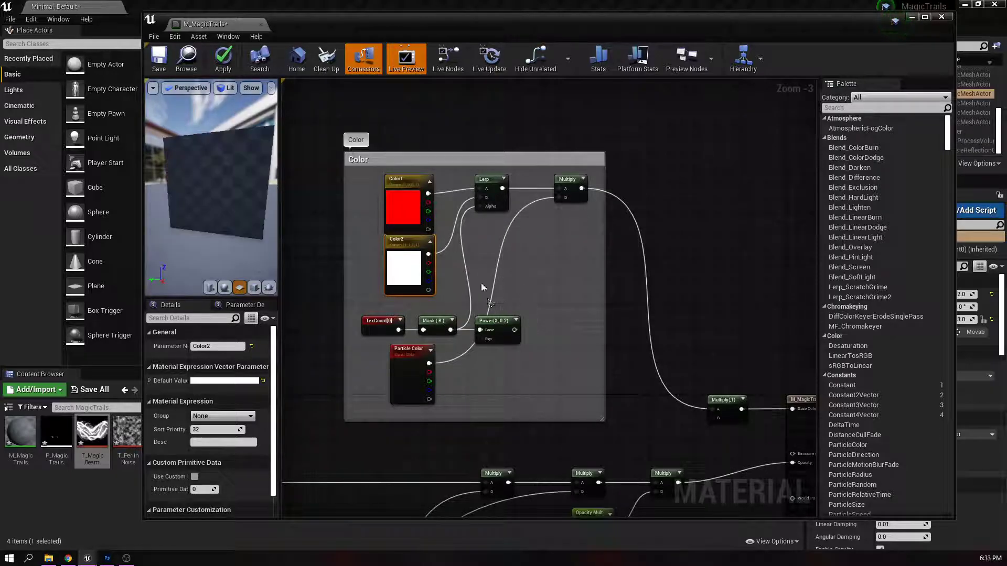
click(499, 322)
key(Delete)
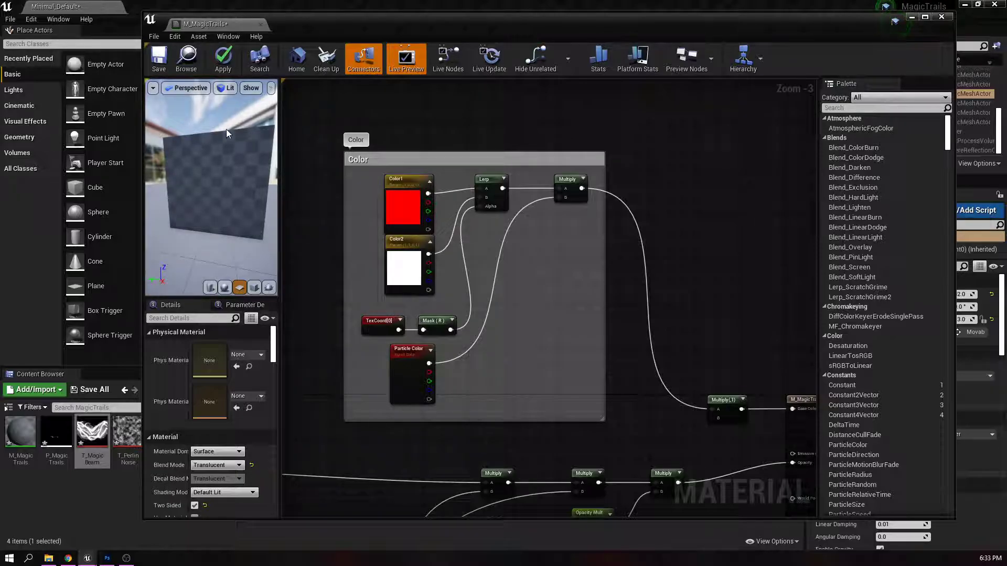
scroll(518, 192, down, 2)
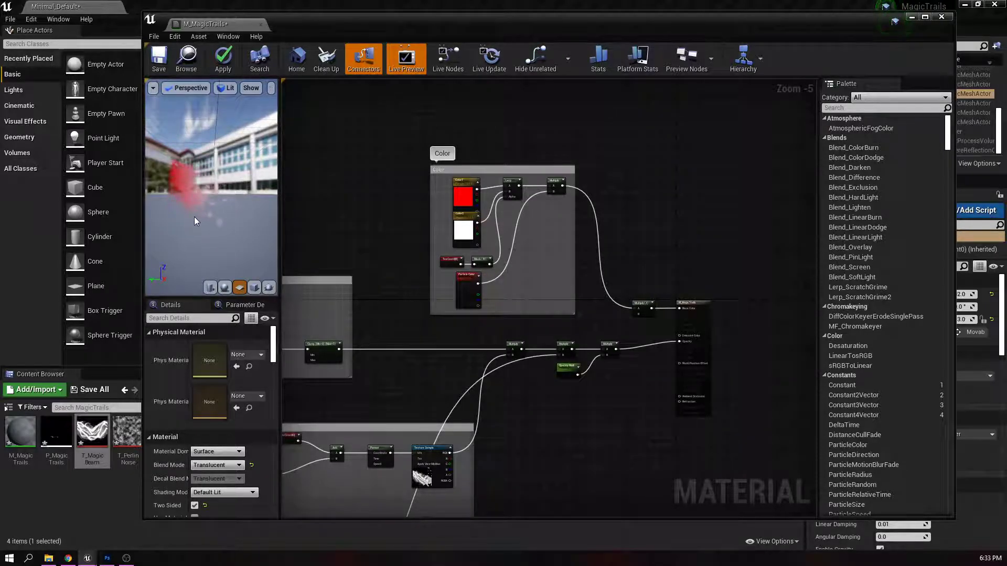
- Add a scalar parameter named Emissive Mult and connect the color Multiply's output to Emissive Color as well
scroll(519, 320, up, 3)
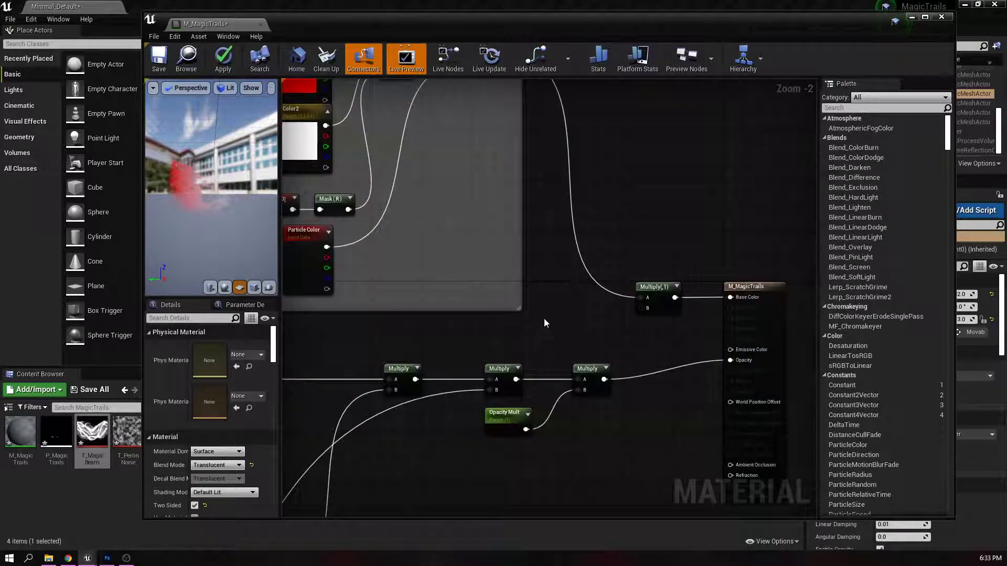
click(564, 305)
text(ss)
drag(674, 298, 729, 349)
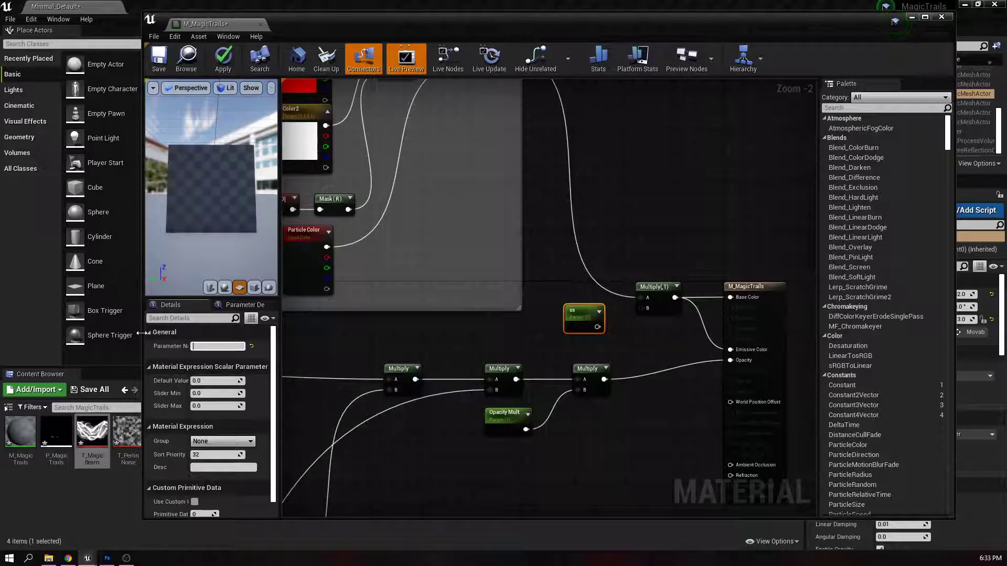
text(Emissive)
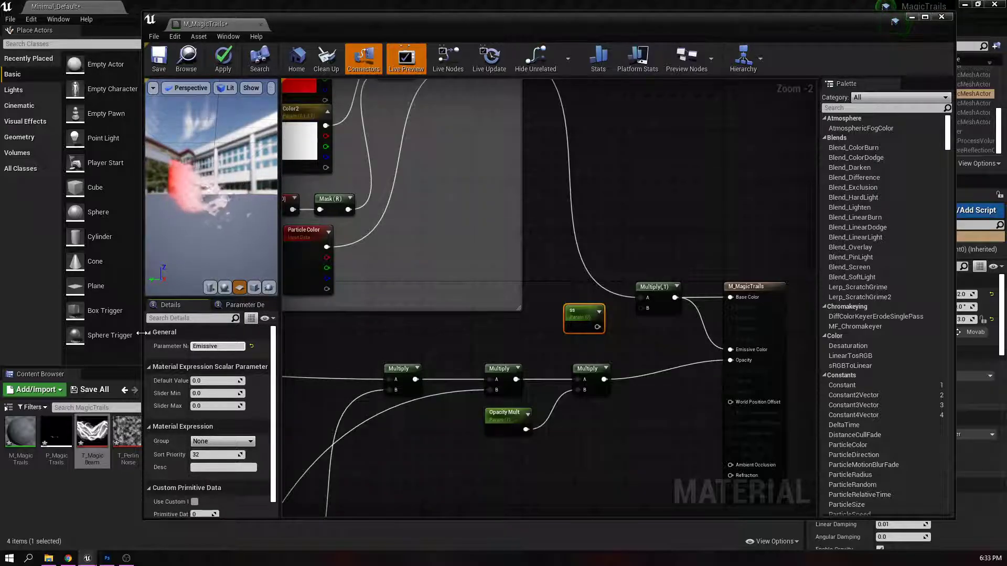
text(Mult)
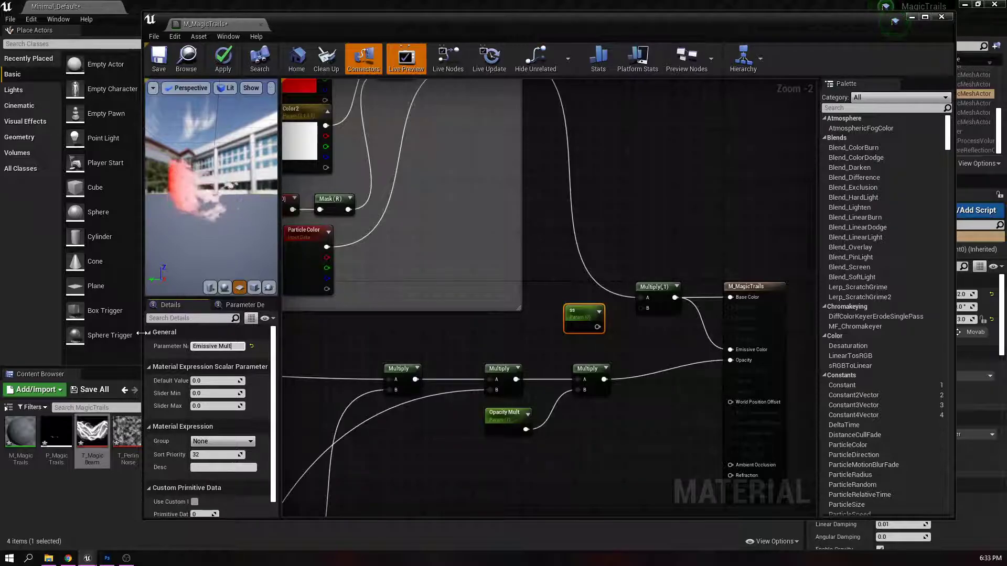
key(Return)
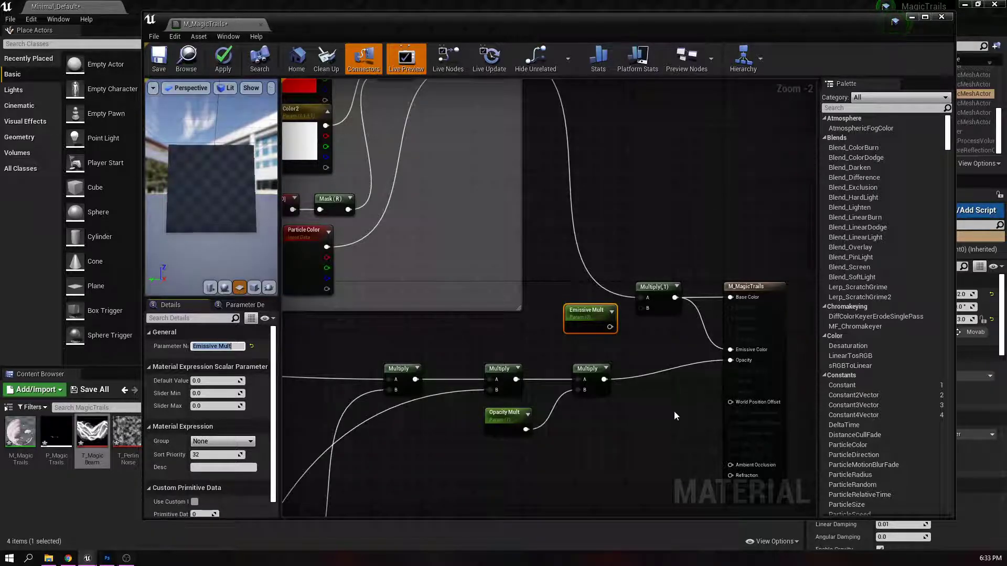
- Connect Emissive Mult to B of the color Multiply and set its default value to 1
drag(610, 327, 640, 308)
click(578, 311)
click(210, 380)
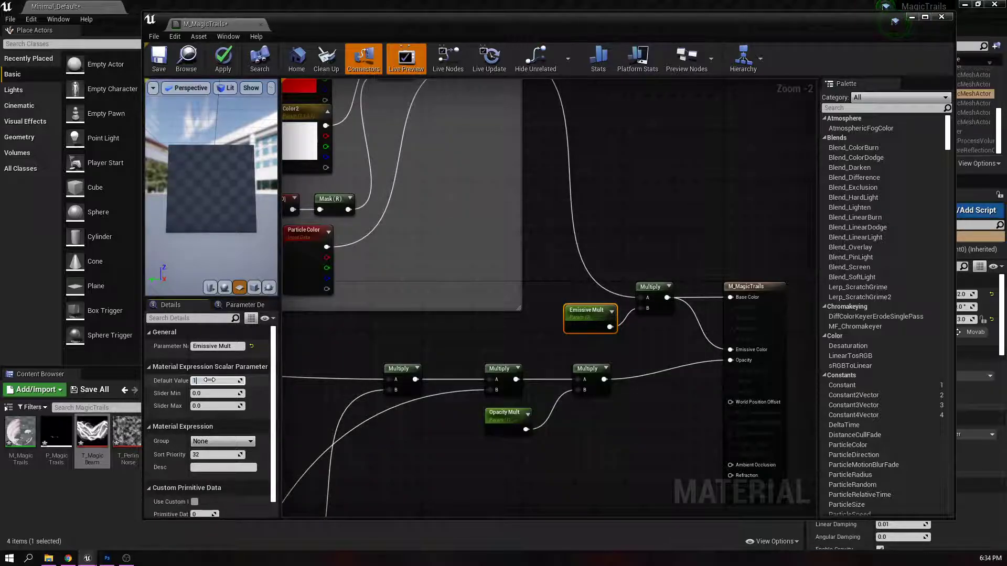
right_drag(631, 431, 594, 344)
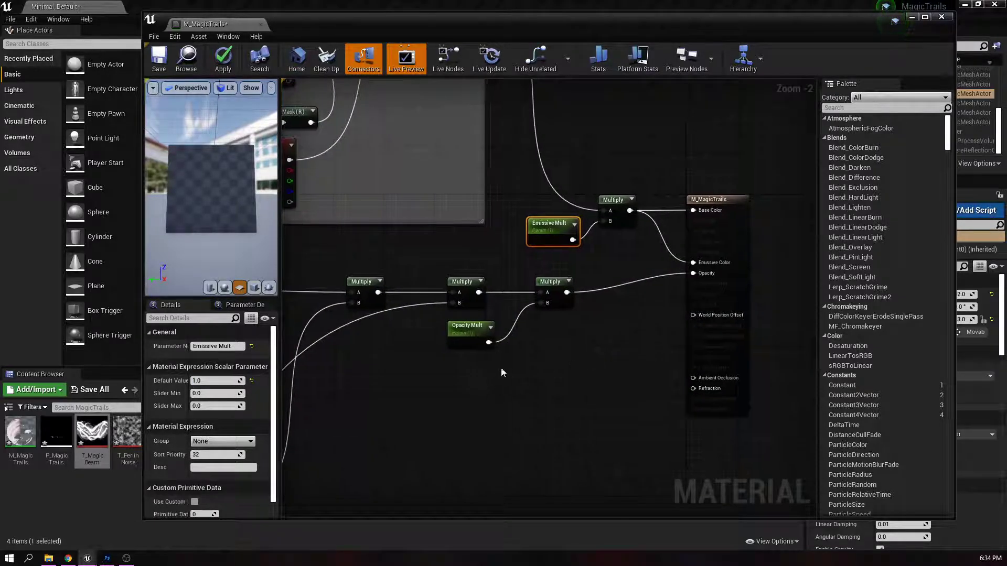
right_drag(498, 367, 627, 375)
scroll(565, 387, down, 2)
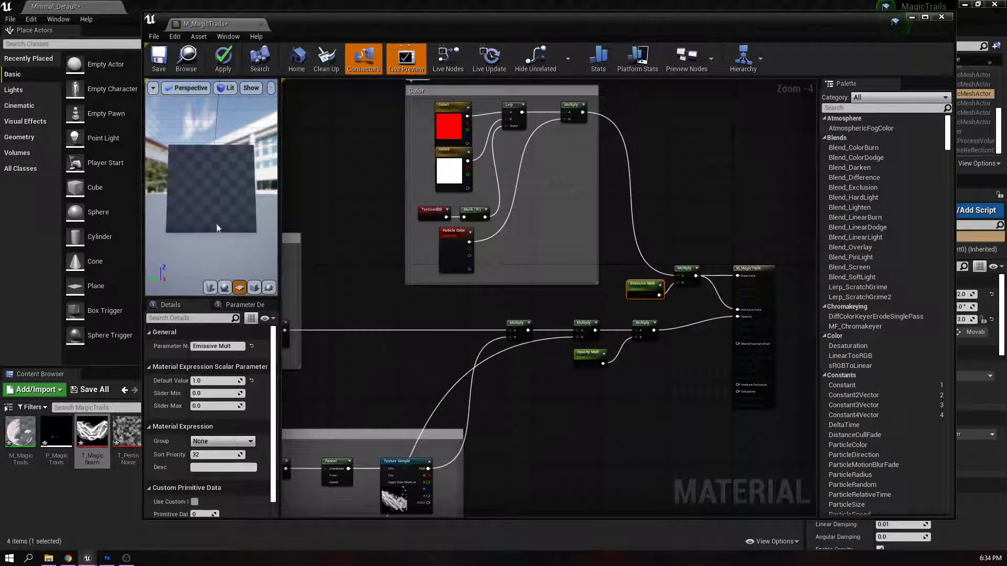
right_drag(385, 367, 460, 339)
mouse_move(243, 208)
mouse_down()
mouse_move(283, 212)
mouse_move(335, 236)
mouse_move(242, 209)
mouse_up()
- Add a scalar parameter named ErosionLength with default value 0.8 and connect it to B of the Erosion group's Multiply
right_drag(378, 161, 671, 215)
right_drag(344, 206, 664, 235)
right_drag(543, 211, 305, 131)
scroll(542, 194, up, 3)
right_drag(552, 175, 537, 126)
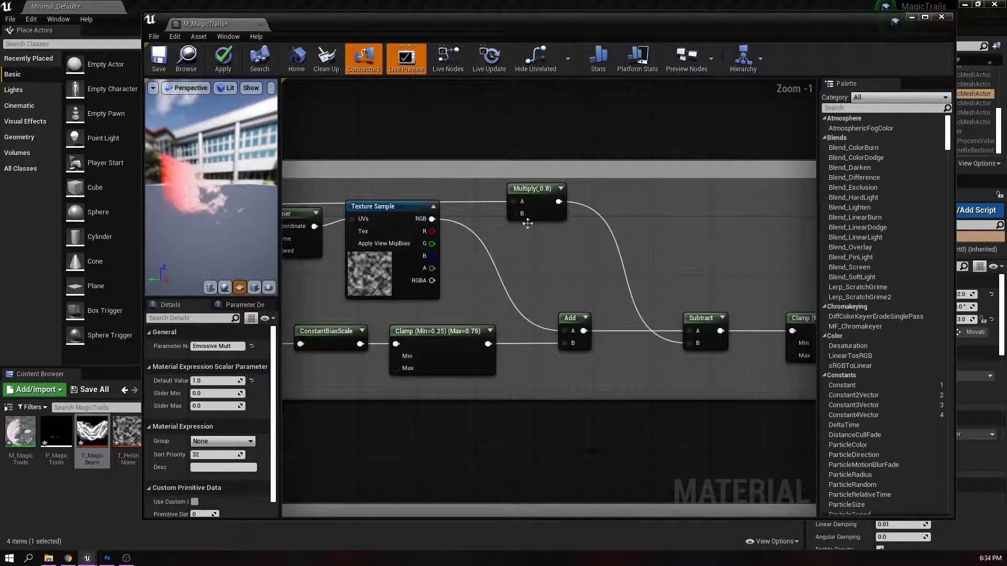
key(s)
click(517, 244)
text(ss)
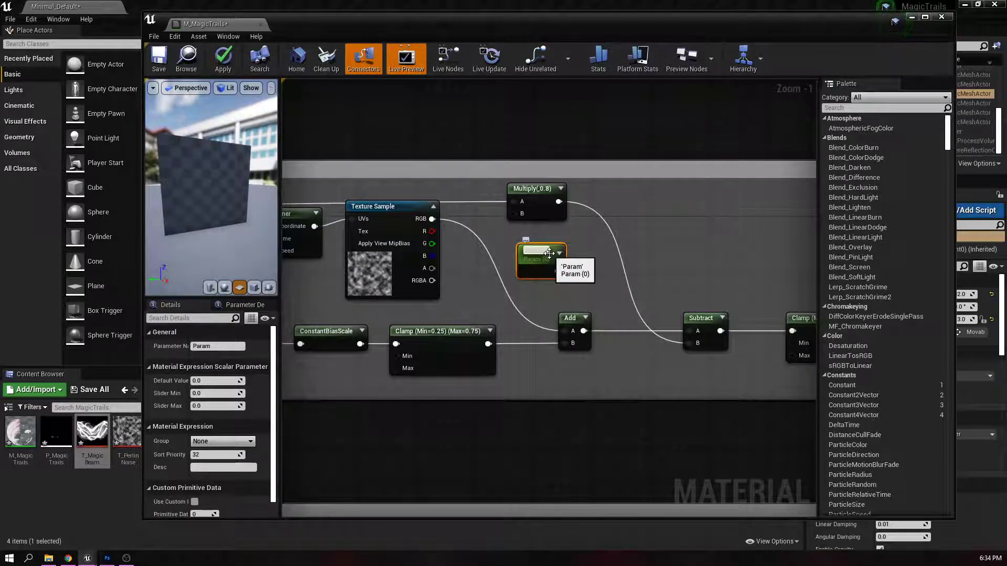
text(Erosio)
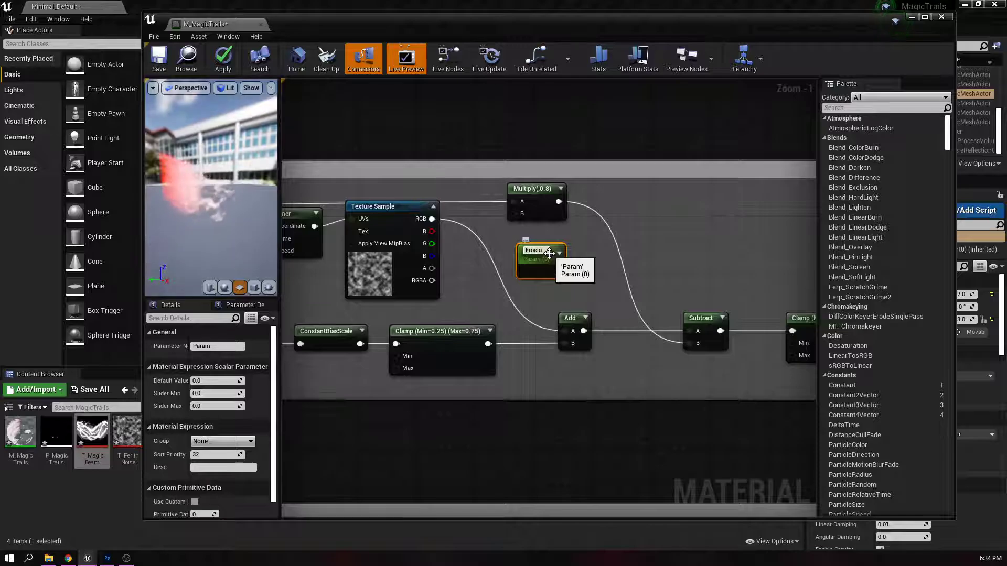
text(nLength)
key(Return)
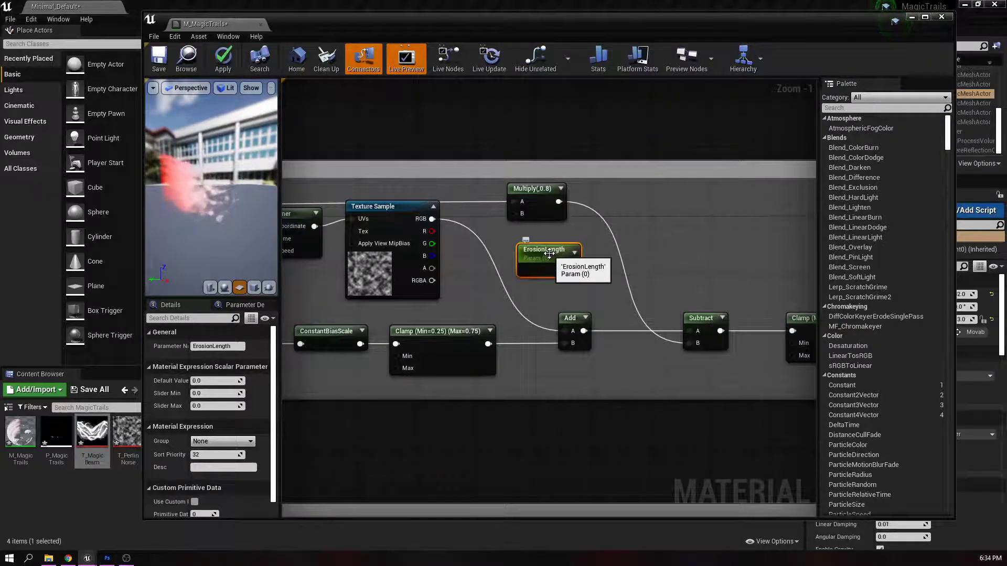
drag(572, 269, 516, 215)
drag(536, 251, 482, 253)
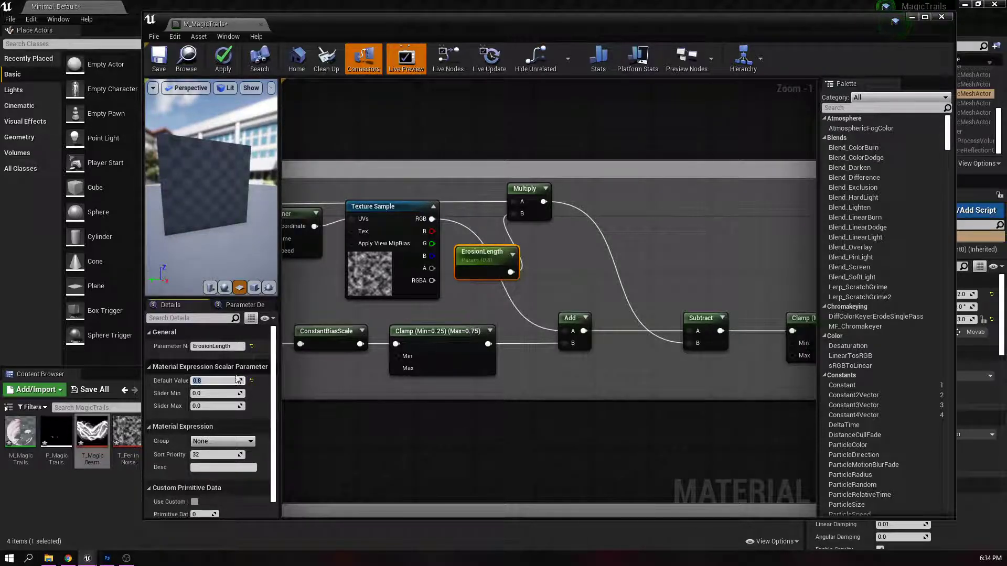
- Add a scalar parameter named Mask Strength beside the last Multiply in the Mask group
scroll(384, 396, down, 2)
right_drag(387, 398, 391, 313)
right_drag(366, 430, 440, 166)
right_drag(504, 384, 482, 191)
scroll(559, 309, up, 2)
right_drag(630, 340, 561, 268)
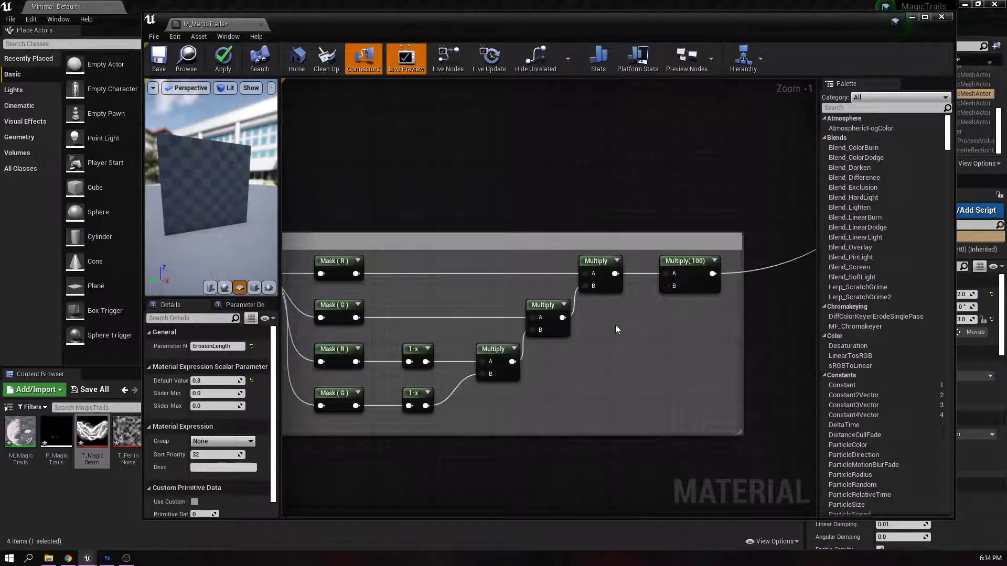
click(634, 312)
text(s)
text(Mask Strength)
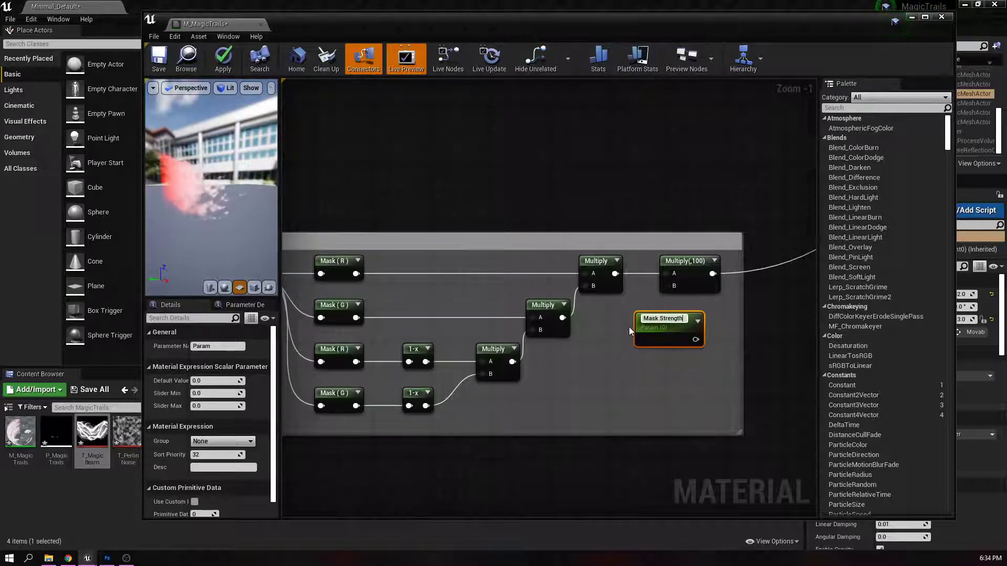
key(Return)
- Set Mask Strength's default value to 100 and connect it to B of the Mask group's final Multiply
drag(629, 330, 595, 324)
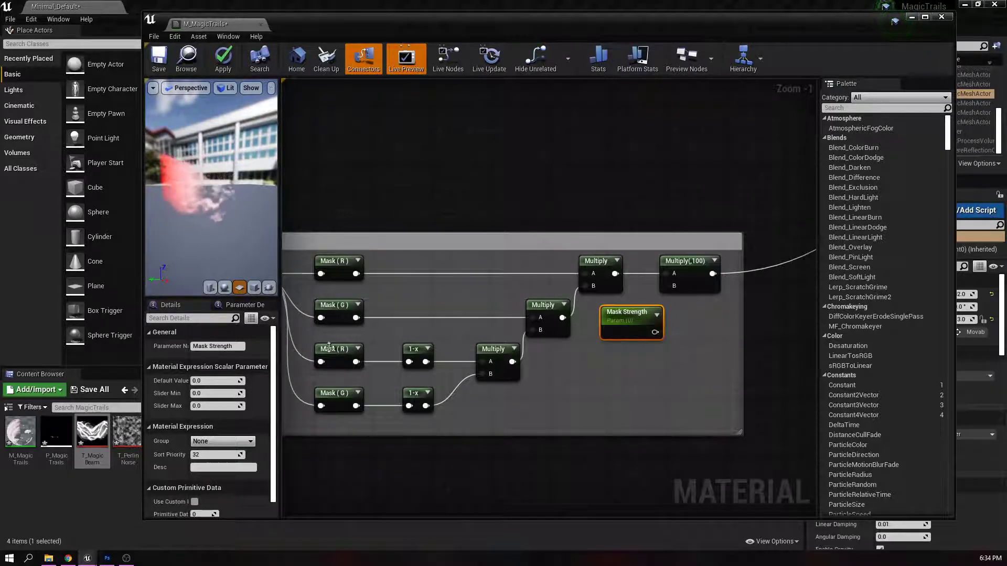
click(192, 381)
text(100)
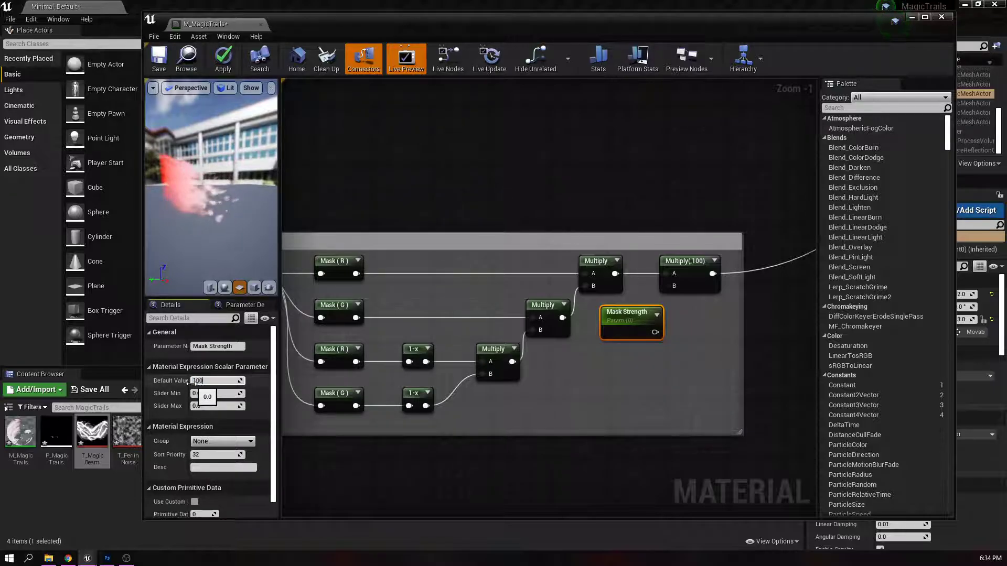
key(Return)
drag(653, 332, 666, 286)
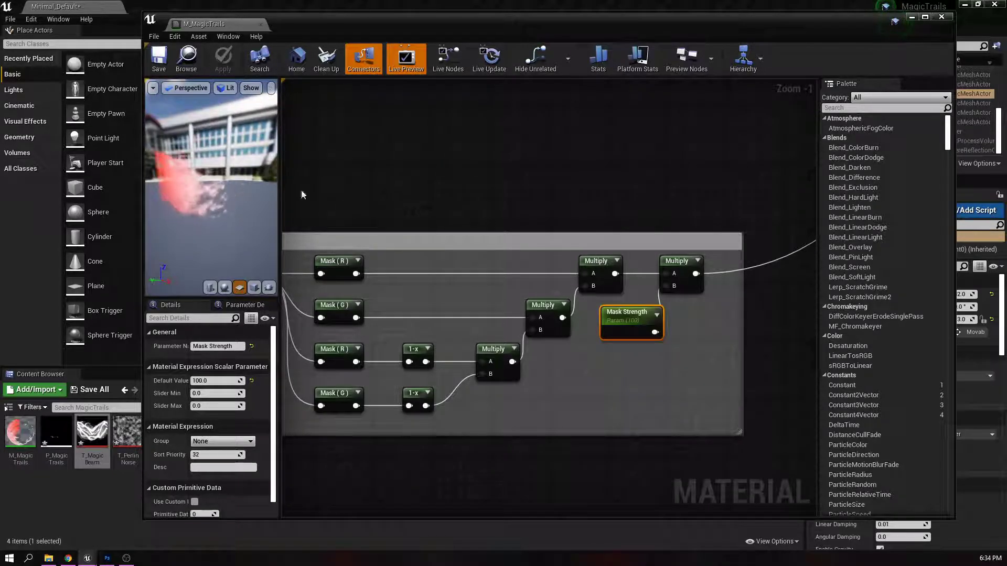
- Close the material, create a material instance of M_MagicTrails named MI_MagicTrails, and open it
click(261, 24)
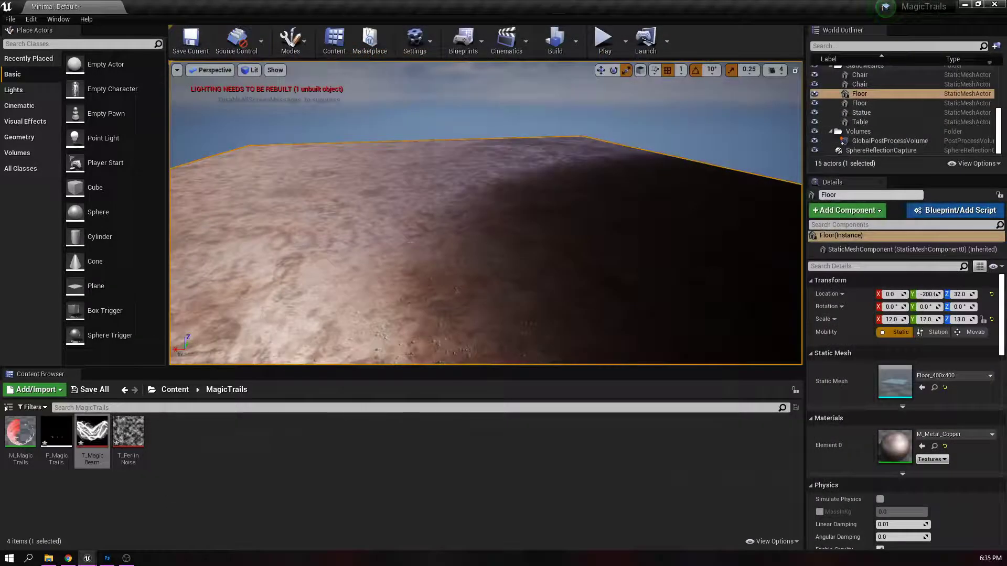
right_click(24, 432)
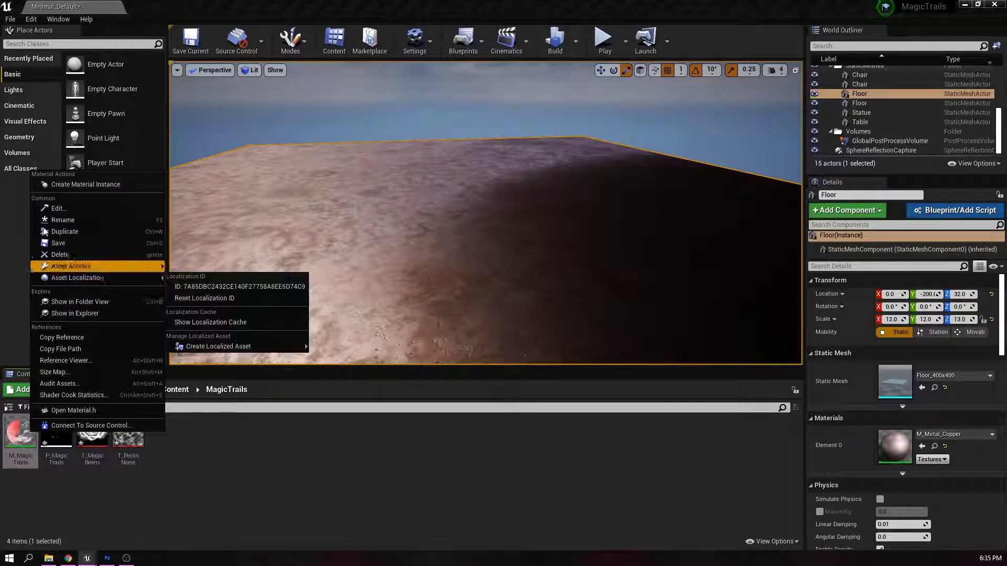
click(81, 185)
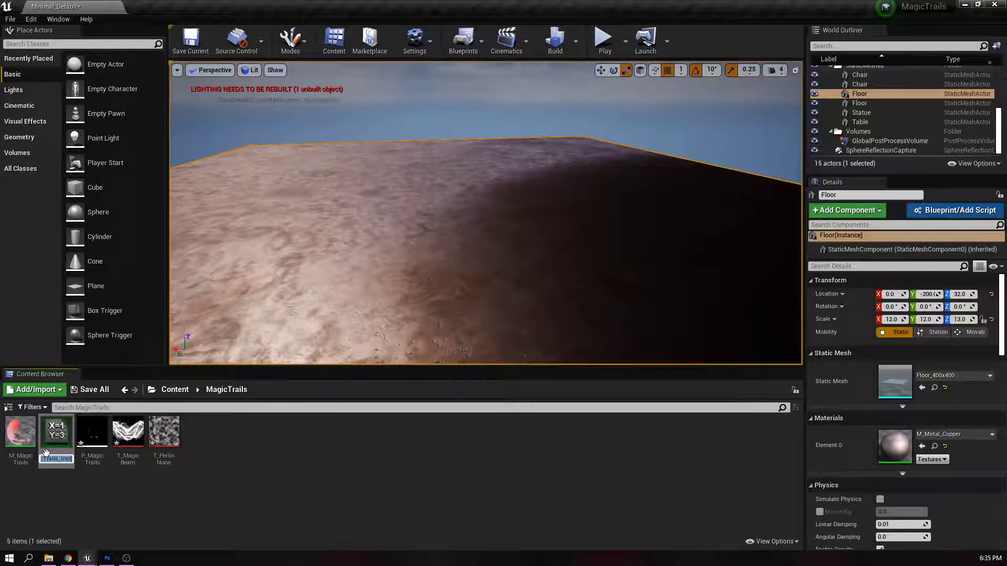
key(BackSpace)
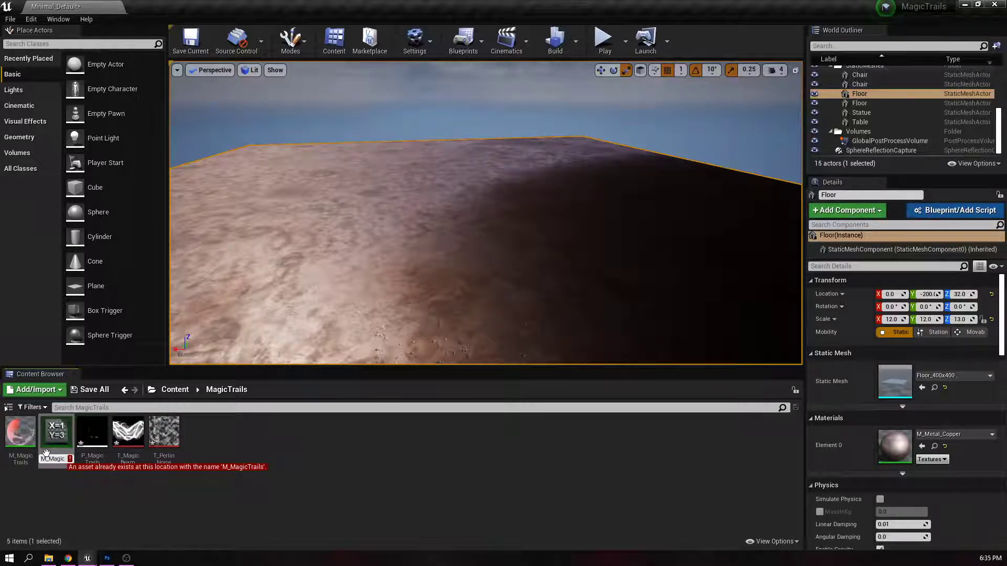
text(I)
key(Return)
double_click(59, 452)
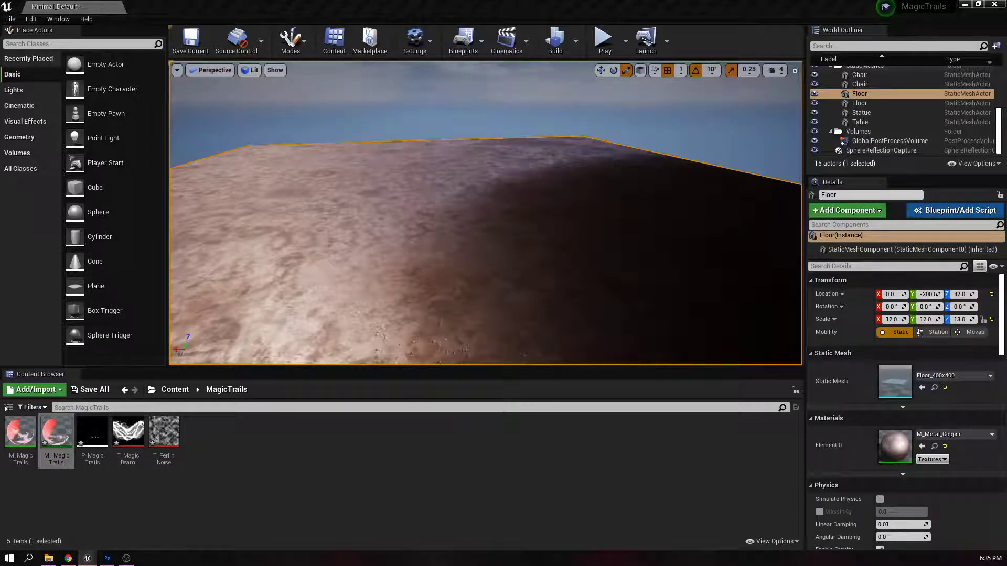
- Enlarge the MI_MagicTrails editor window and preview the material on a plane
drag(167, 98, 291, 101)
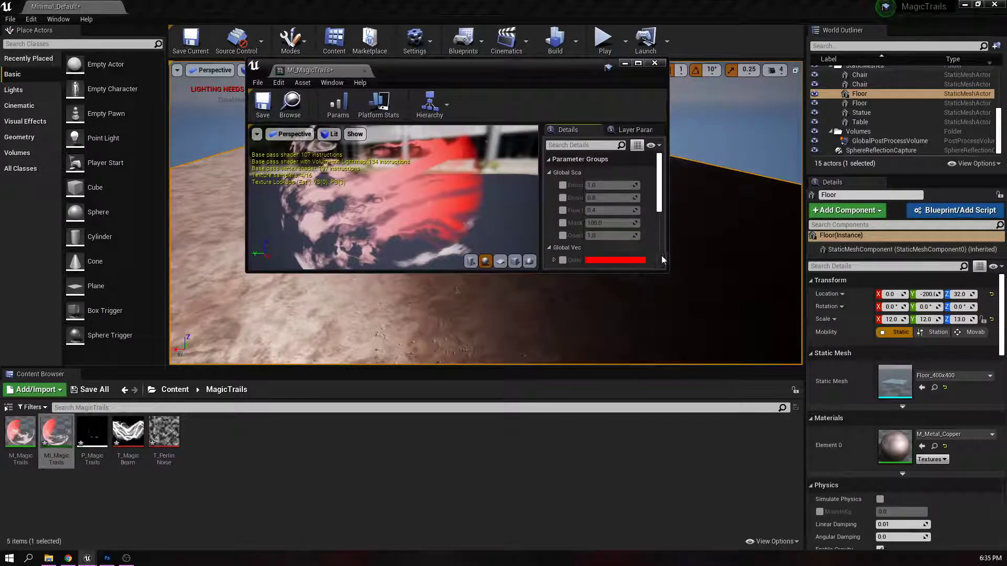
drag(666, 275, 785, 475)
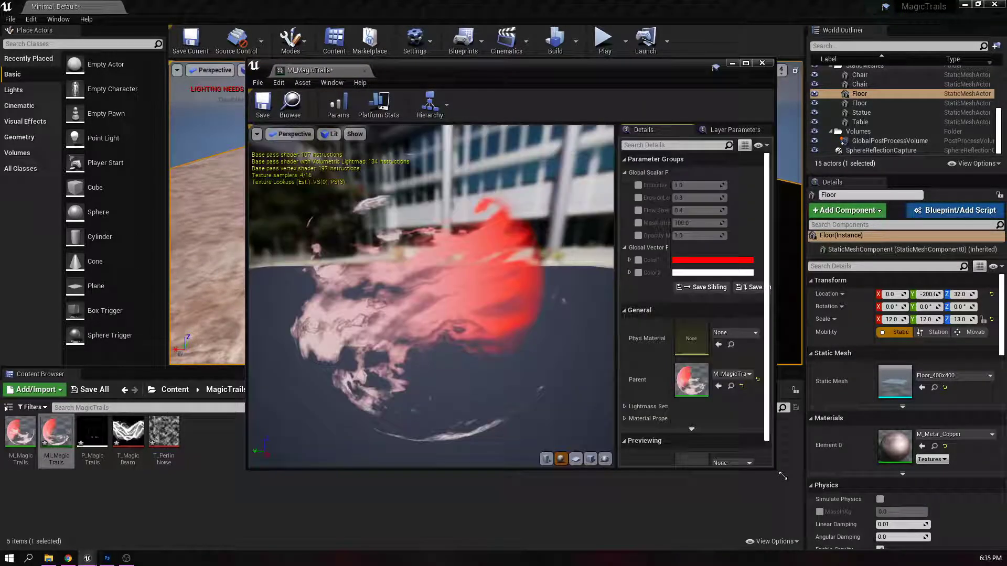
drag(514, 364, 608, 361)
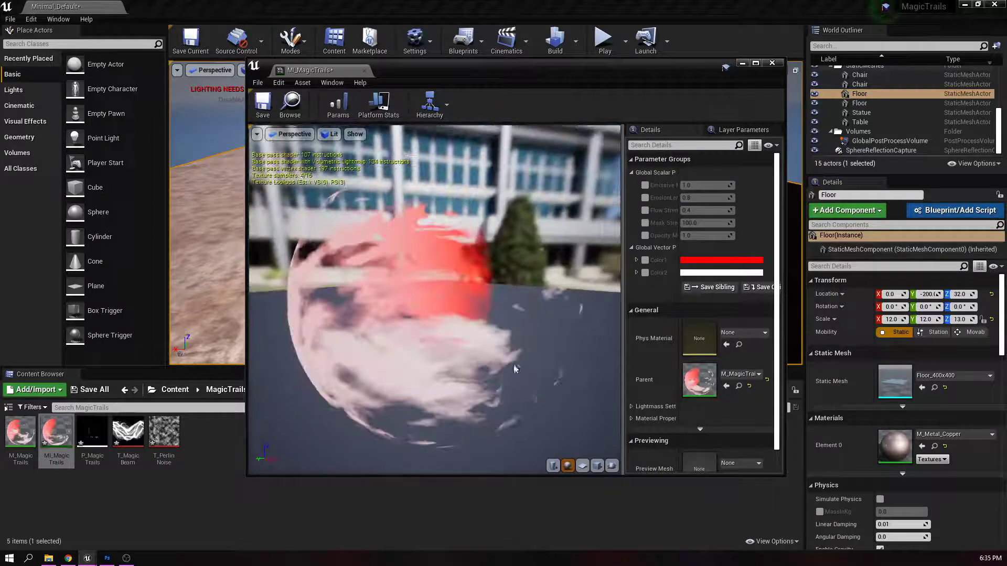
click(582, 465)
drag(357, 269, 445, 270)
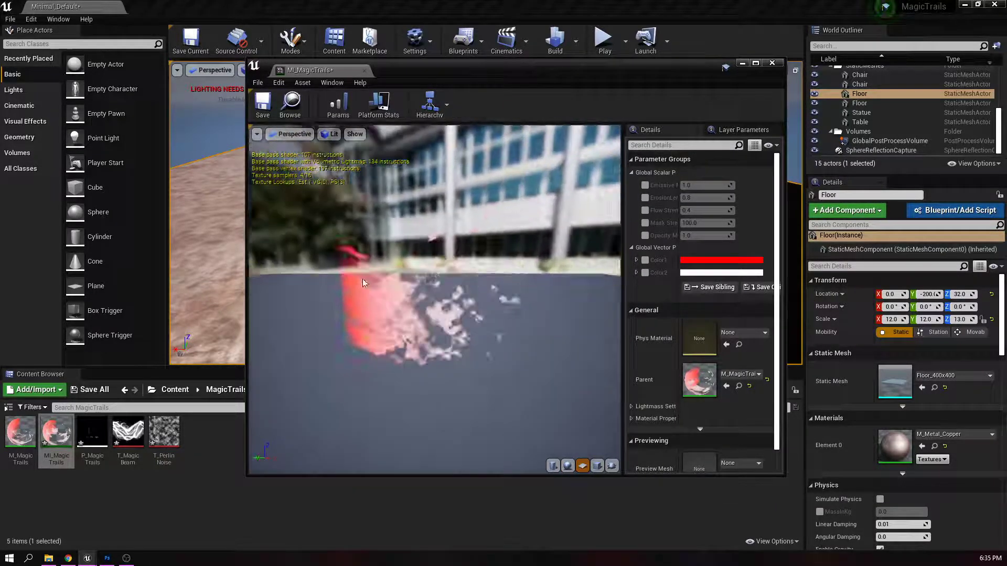
- Enable overrides for Opacity Mult at 1.0, Emissive Mult at about 0.465, Color1 and Color2
click(645, 236)
drag(702, 235, 662, 217)
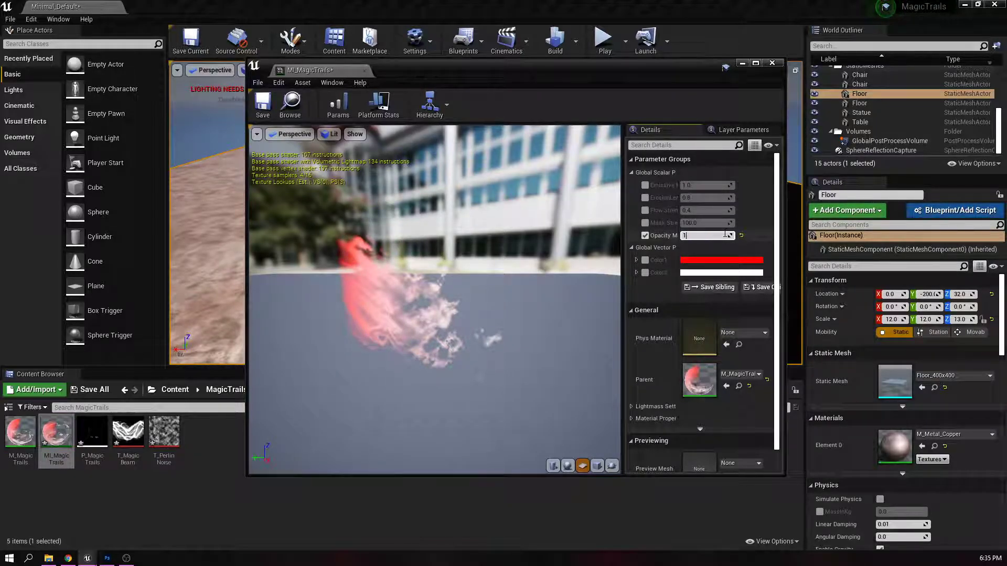
key(Return)
click(644, 185)
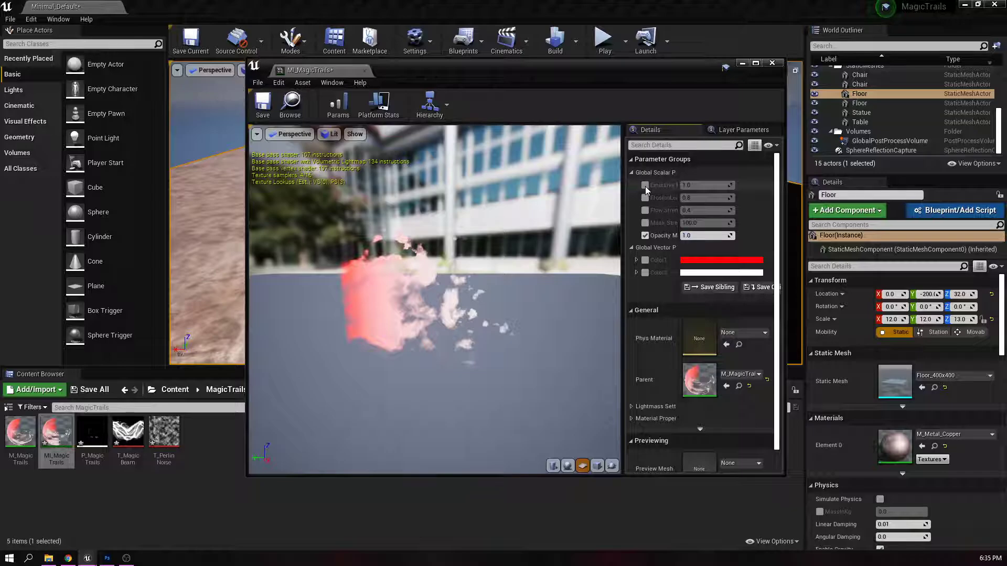
mouse_move(693, 186)
mouse_down()
mouse_move(731, 185)
mouse_move(686, 185)
mouse_up()
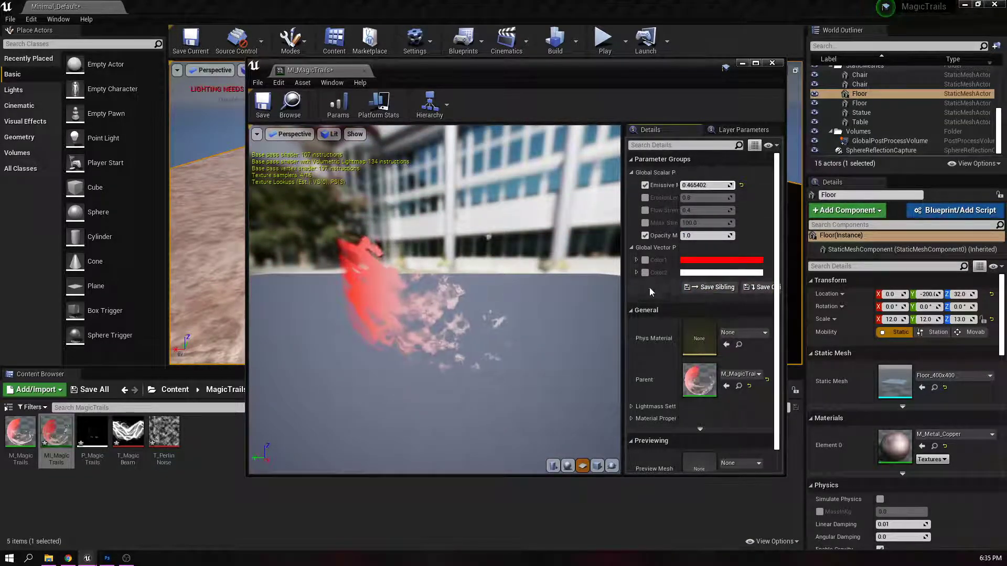
click(645, 273)
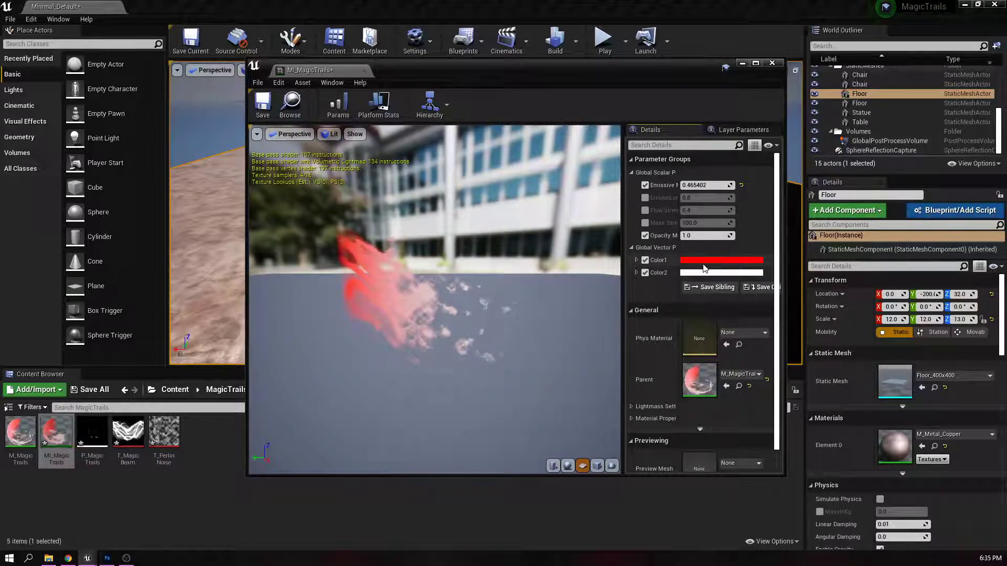
- Try green and light pink hues for Color1 and discard the color change
click(704, 262)
drag(762, 368, 746, 394)
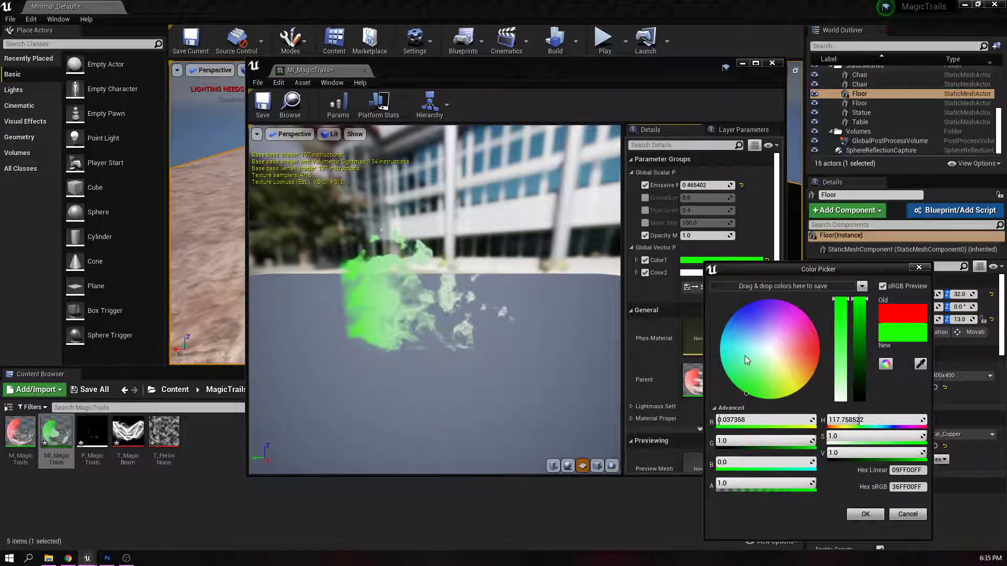
drag(747, 360, 733, 300)
drag(752, 335, 803, 343)
click(910, 513)
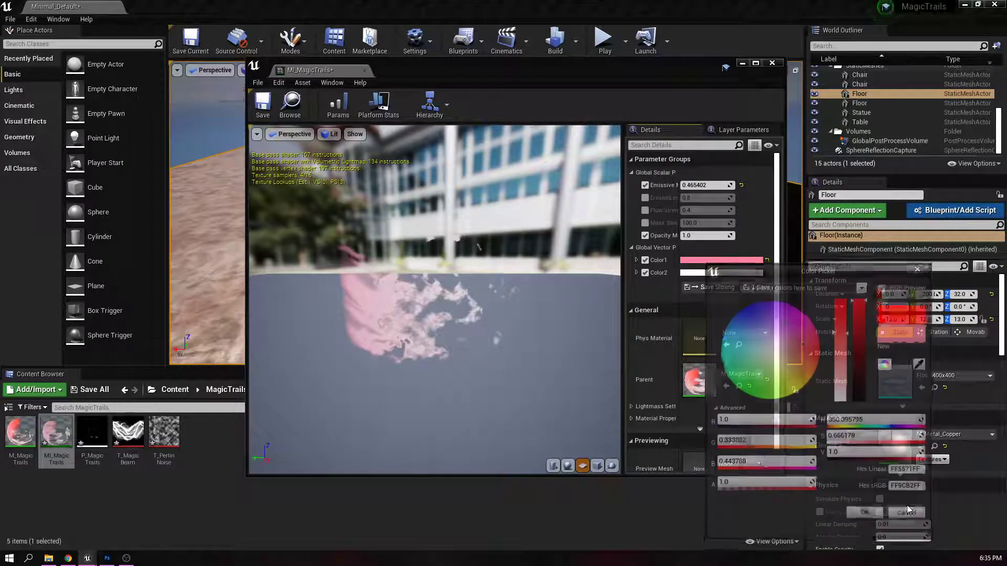
- Override ErosionLength with about 0.614 and Flow Strength with about 0.318
click(645, 198)
drag(703, 197, 726, 198)
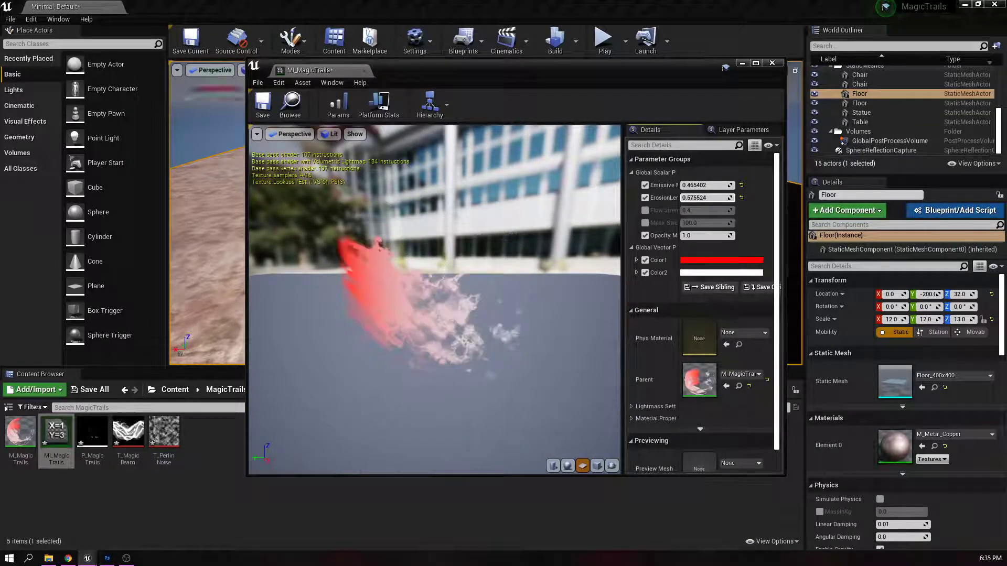
drag(705, 198, 708, 198)
drag(485, 236, 492, 291)
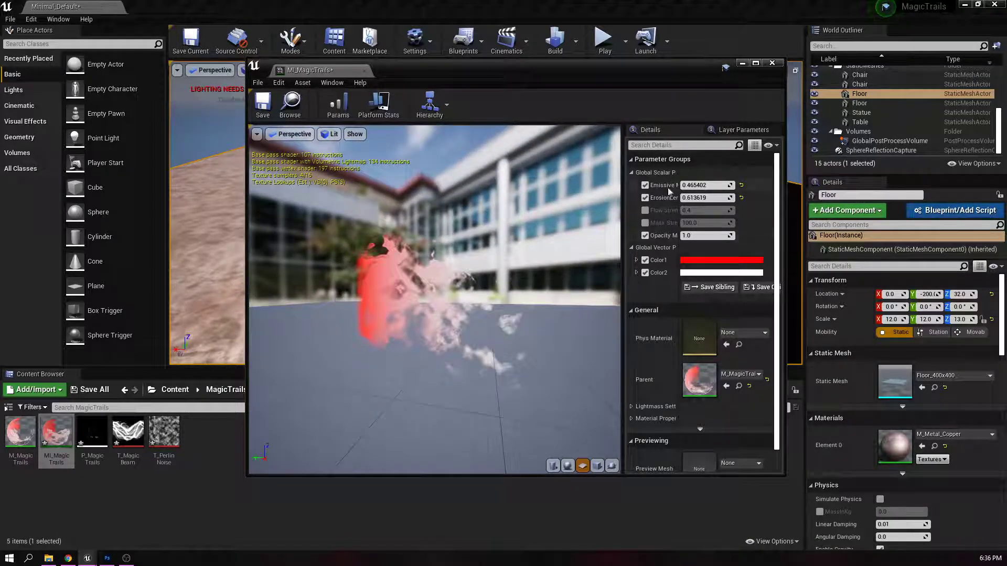
click(645, 210)
drag(703, 210, 706, 210)
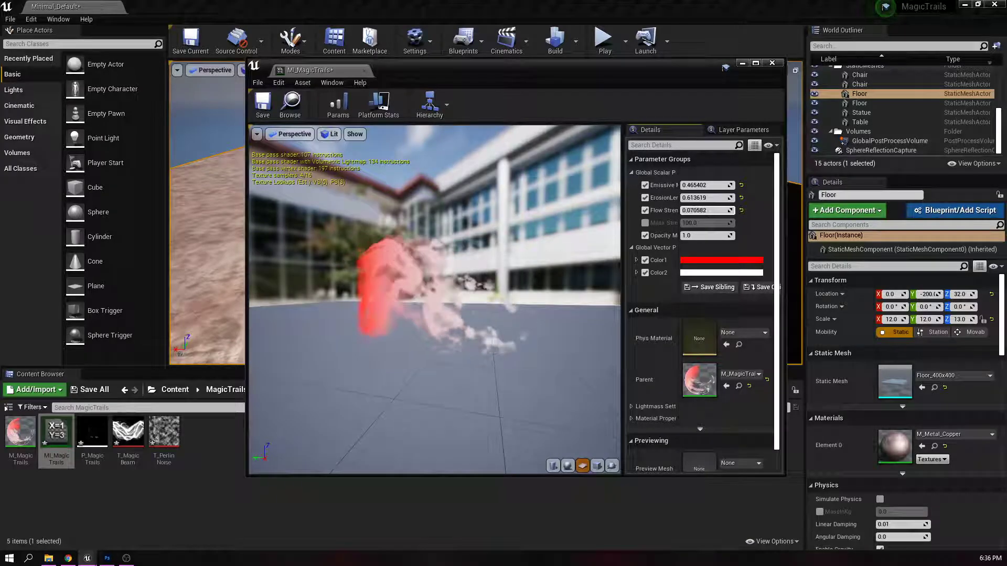
drag(711, 210, 717, 211)
drag(535, 315, 603, 314)
- Lower Opacity Mult to about 0.585 and save the material instance
drag(707, 237, 690, 236)
drag(590, 317, 612, 310)
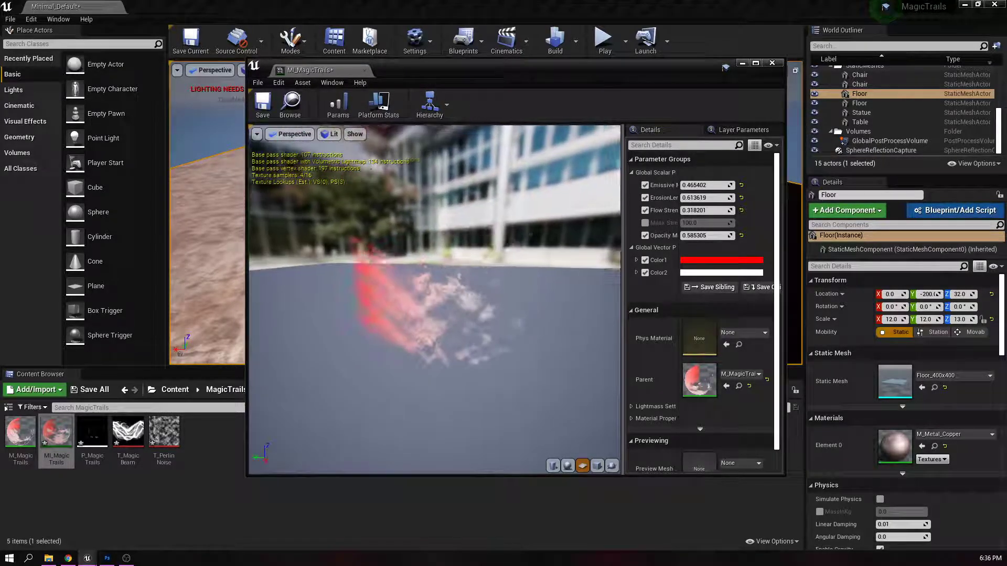
click(263, 105)
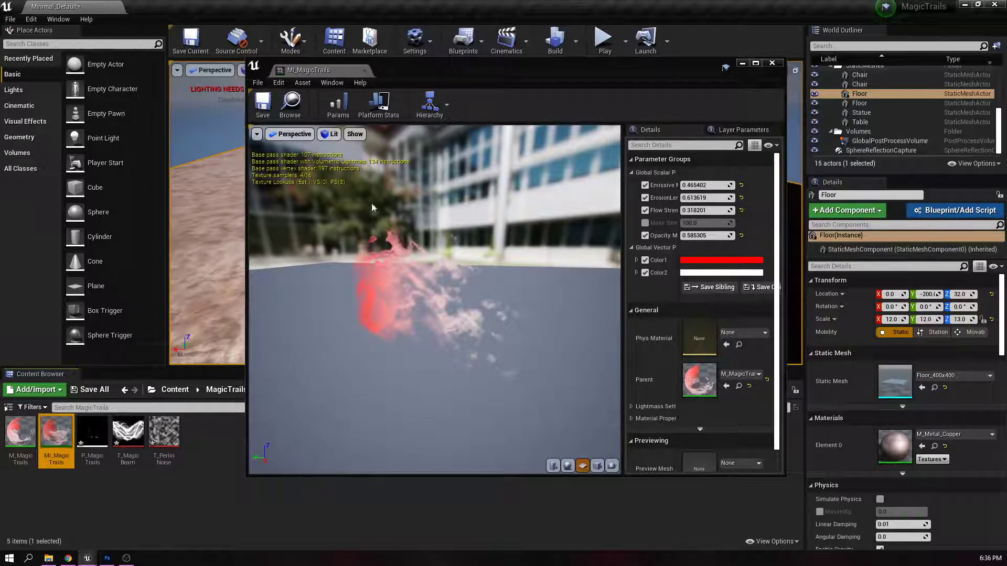
- Enable the Mask Strength override at 100 and save the material instance again
click(644, 224)
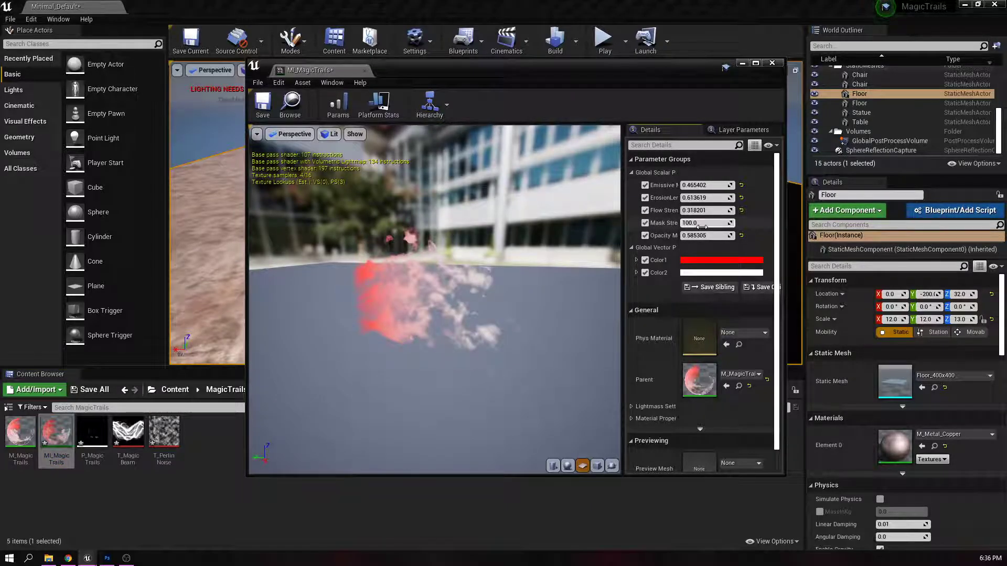
drag(466, 257, 476, 228)
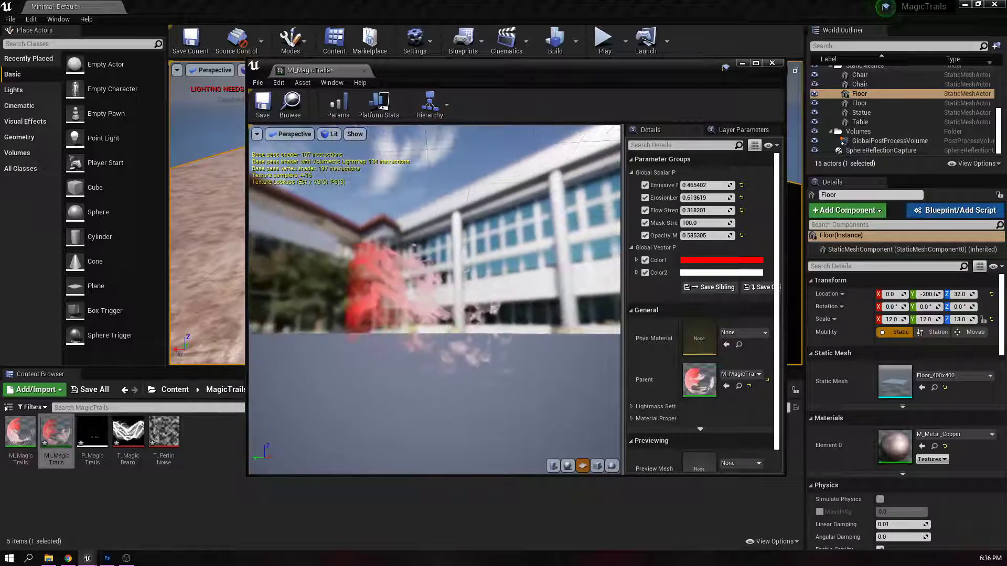
drag(445, 273, 580, 214)
drag(485, 76, 329, 113)
click(171, 140)
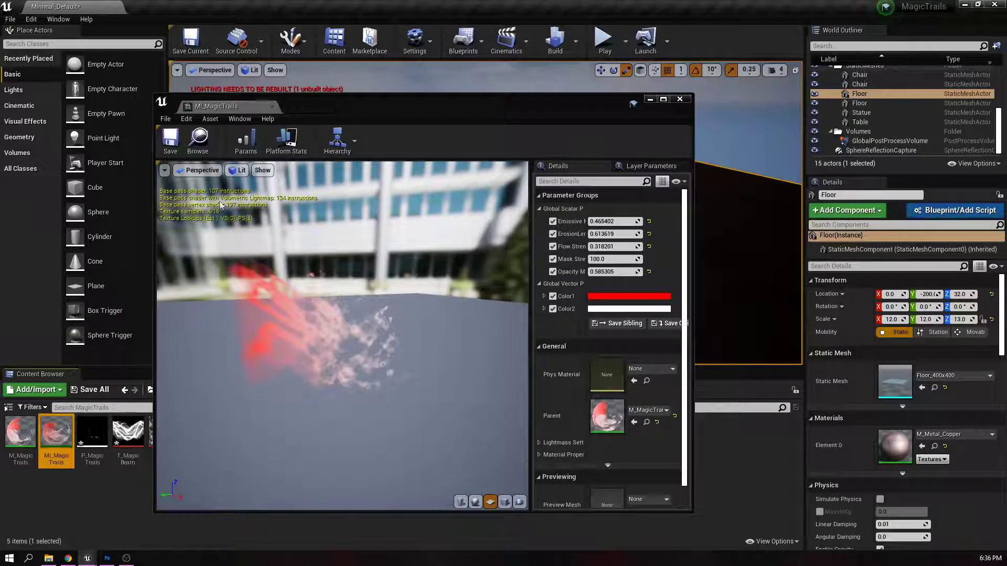
- Open the P_MagicTrails particle system and dock its editor and the MI_MagicTrails editor in the main window
click(100, 444)
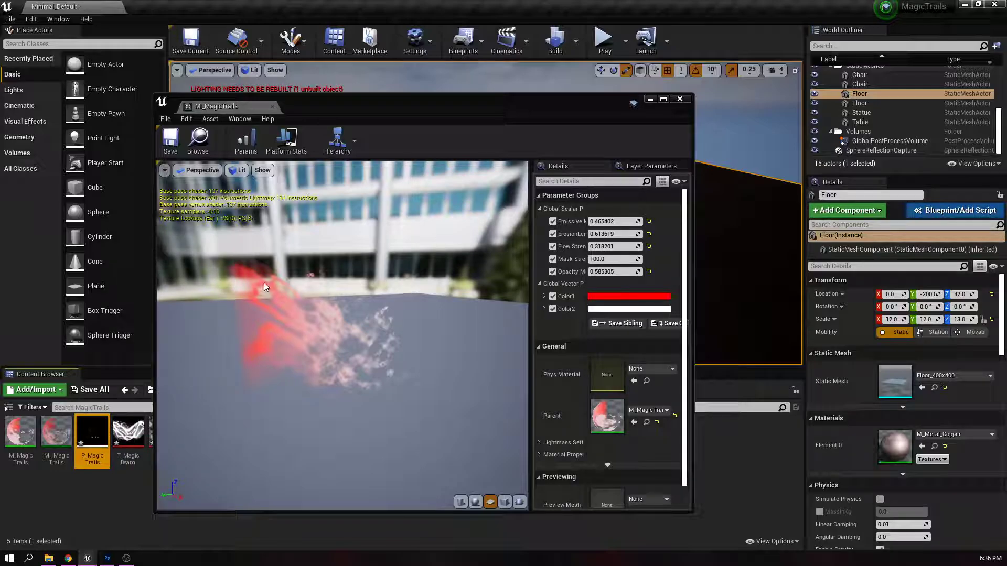
double_click(92, 452)
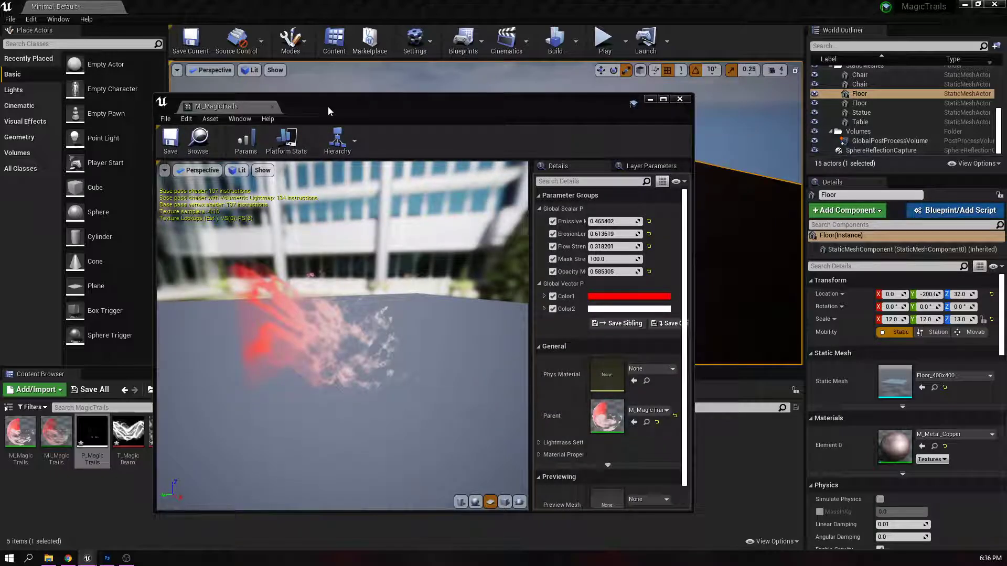
click(328, 107)
drag(421, 108, 416, 71)
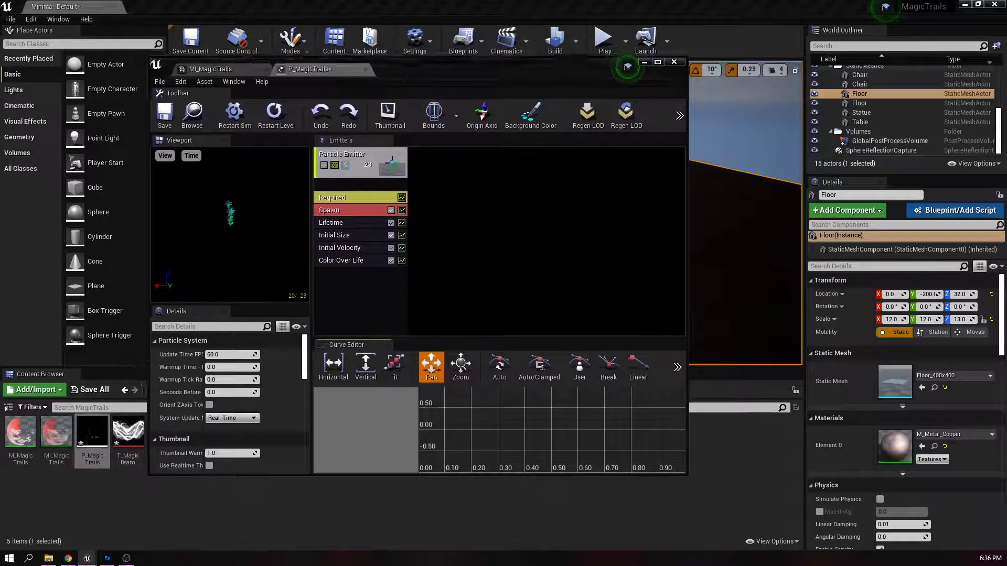
drag(303, 47, 259, 13)
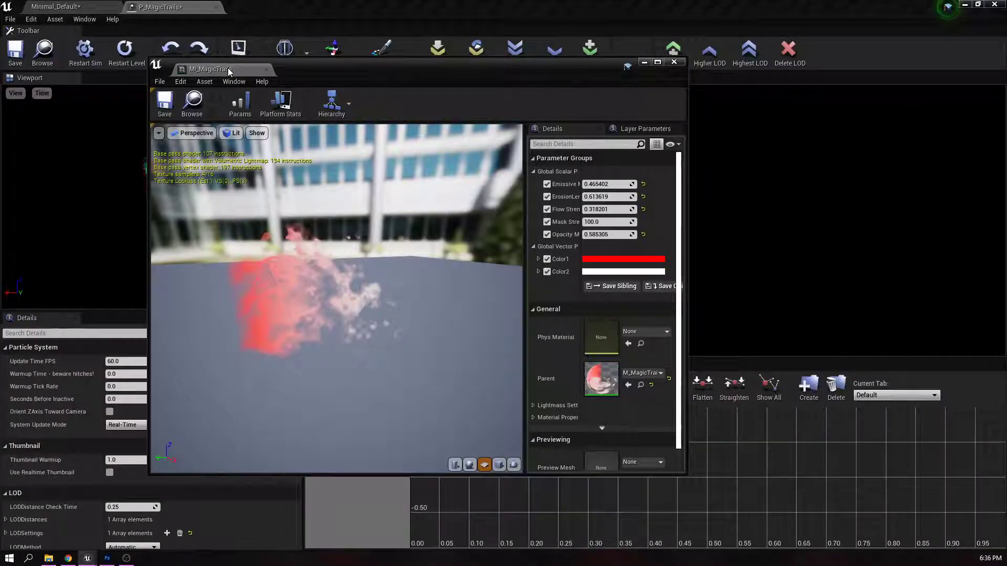
drag(229, 72, 254, 9)
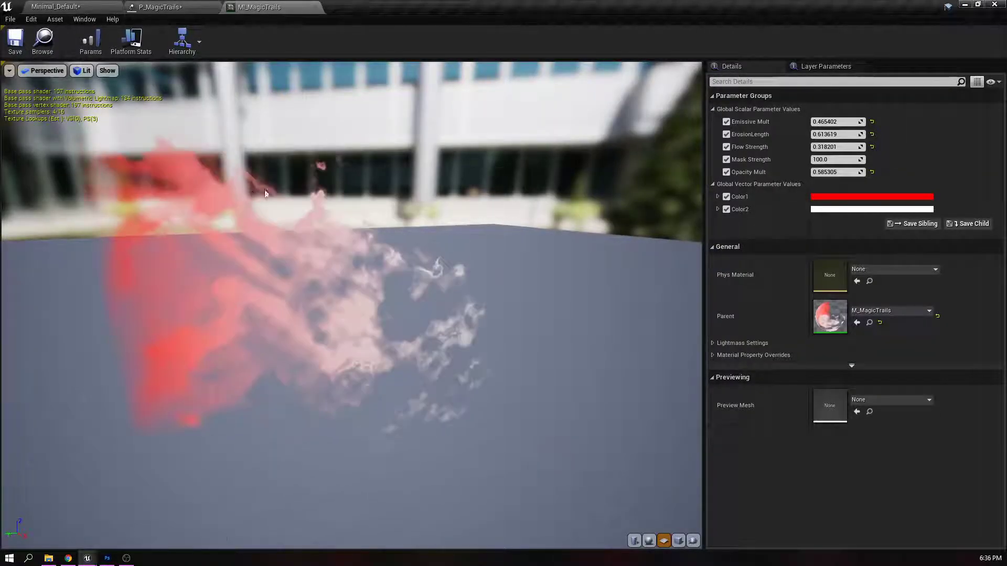
- Add a second particle emitter beside the existing one in P_MagicTrails
click(160, 6)
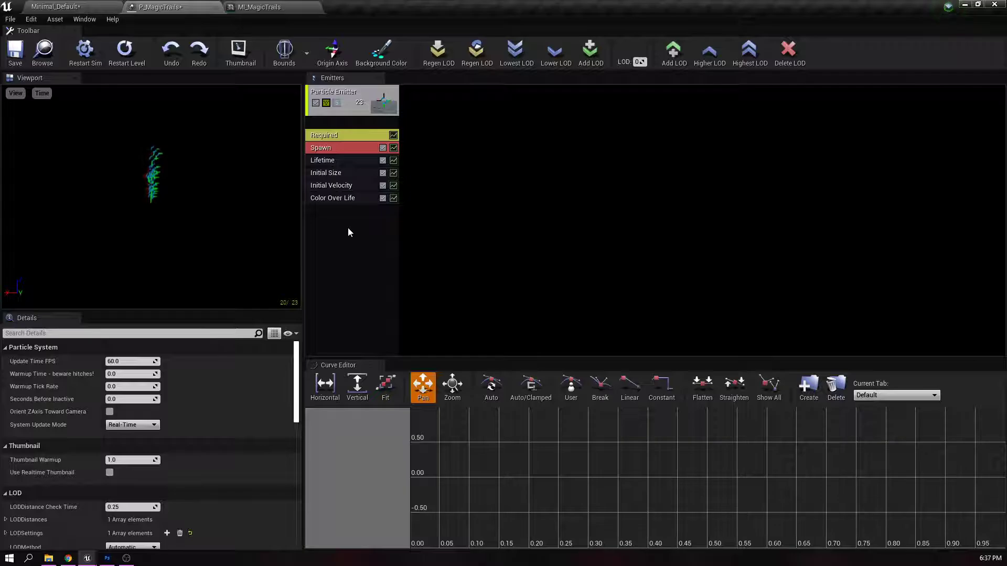
click(346, 158)
click(369, 270)
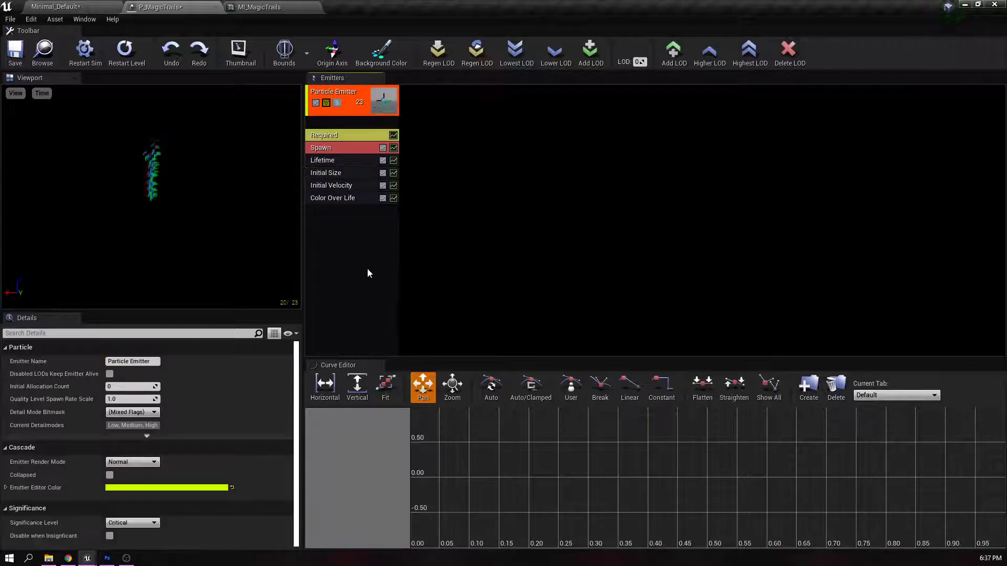
right_click(431, 222)
click(456, 234)
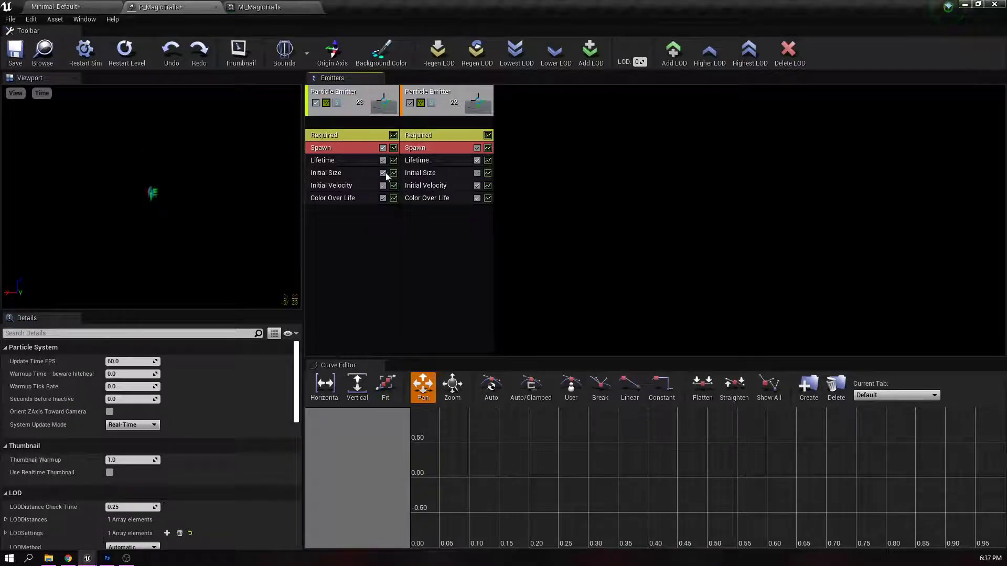
- Rename the first particle emitter as Source
click(338, 95)
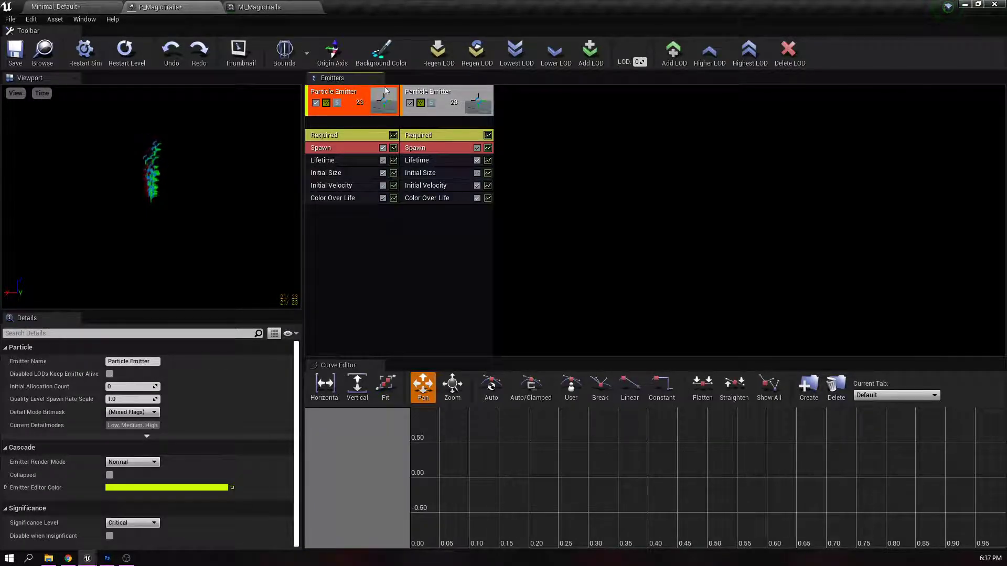
click(446, 103)
click(333, 97)
right_click(330, 95)
mouse_move(367, 99)
click(422, 110)
text(Source)
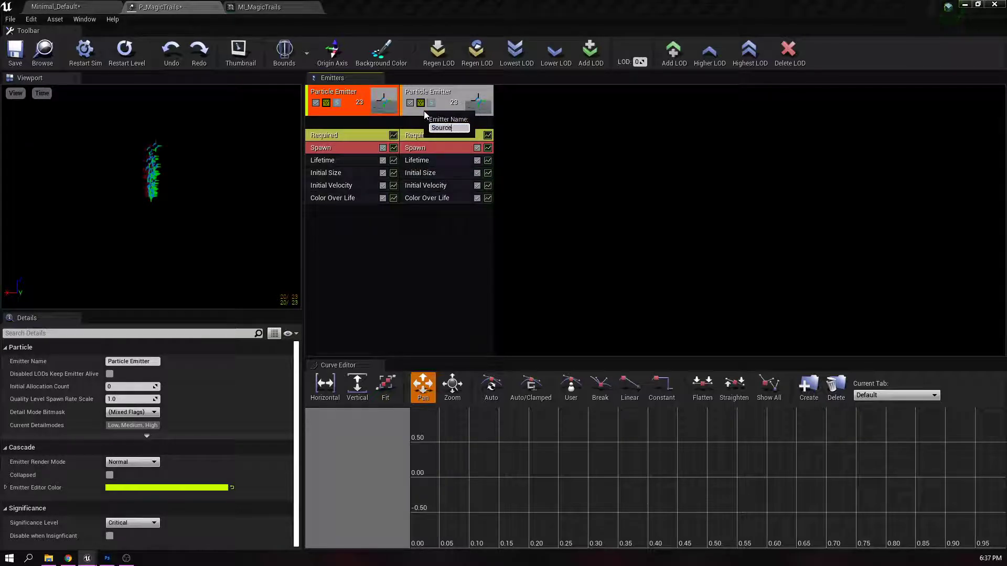
key(Return)
- Rename the second particle emitter as Trails
right_click(443, 94)
mouse_move(443, 94)
click(516, 99)
text(Trails)
key(Return)
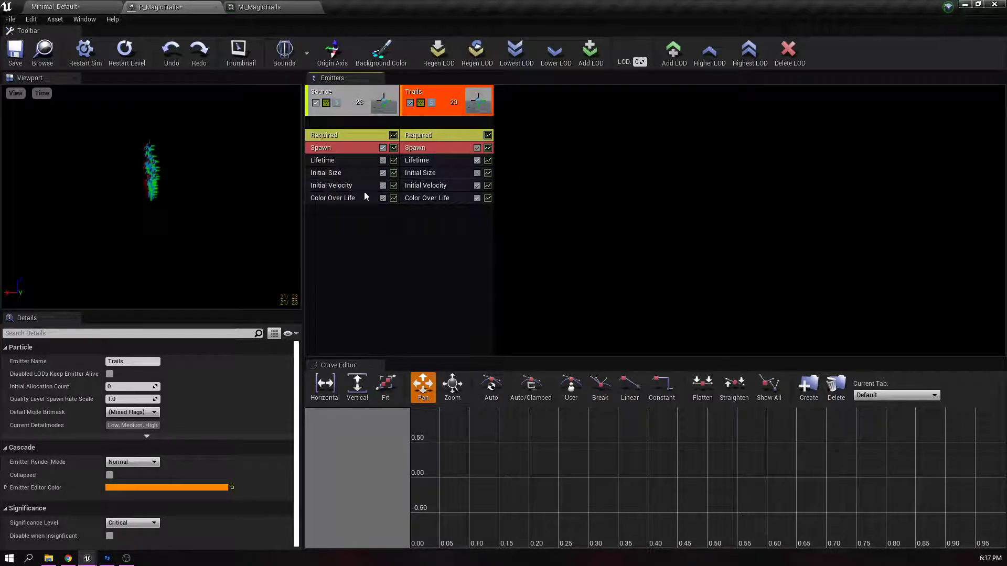
- Set the Source emitter's Initial Velocity to Max 0, 0, 500 and Min 0, 0, 250
click(344, 174)
click(334, 188)
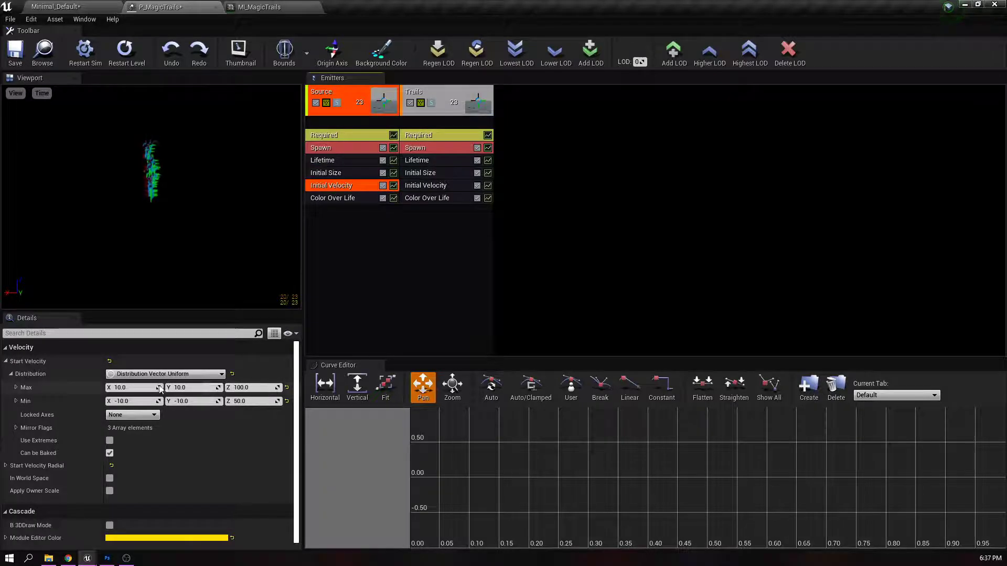
key(Tab)
text(0)
key(Tab)
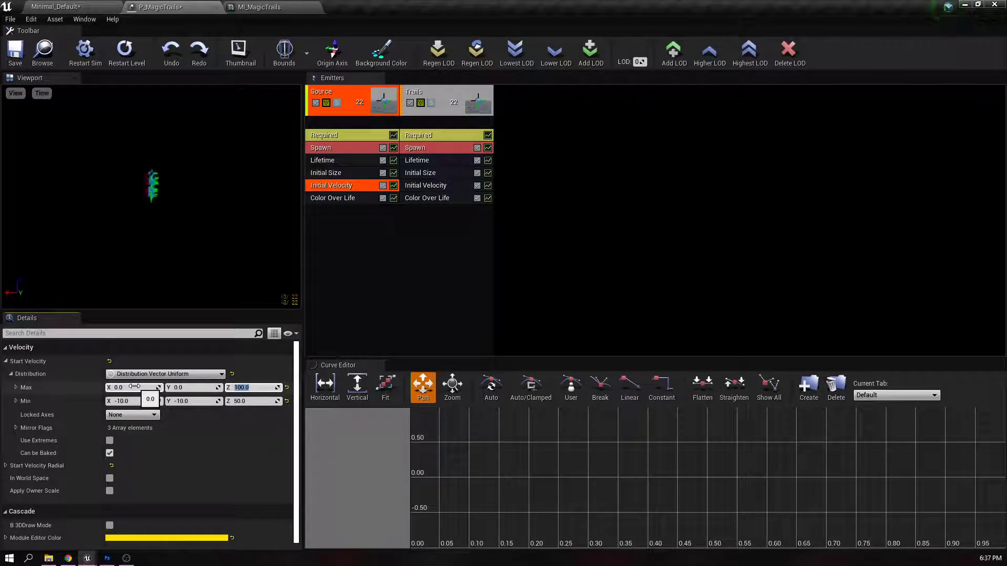
key(Return)
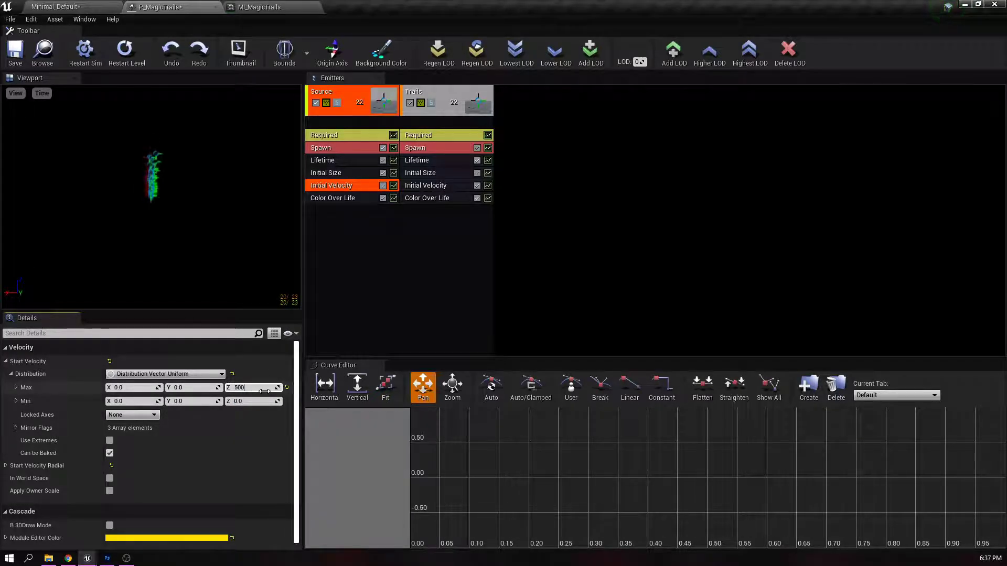
click(244, 404)
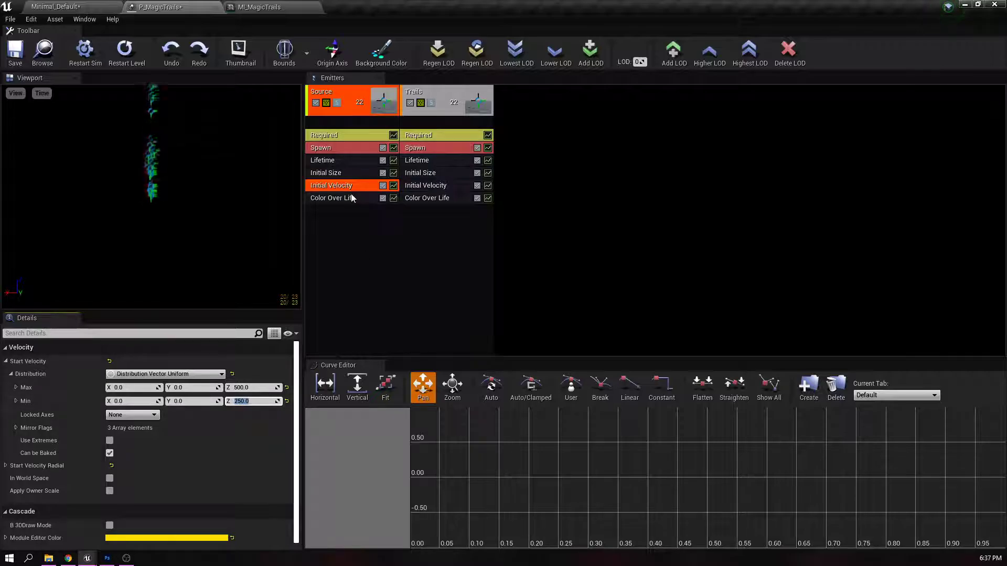
- Add a Cylinder location module to the Source emitter
right_click(348, 218)
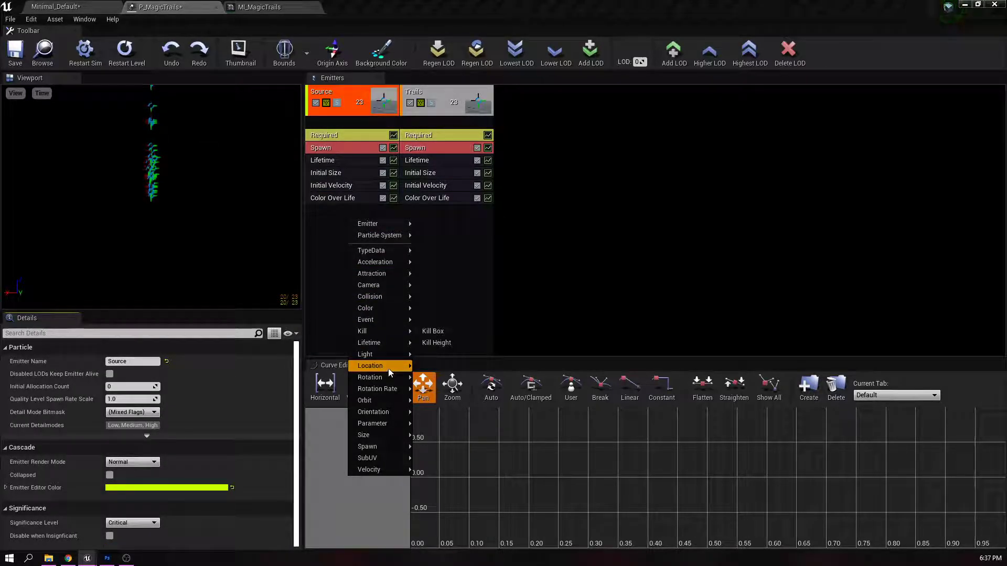
mouse_move(389, 369)
click(438, 440)
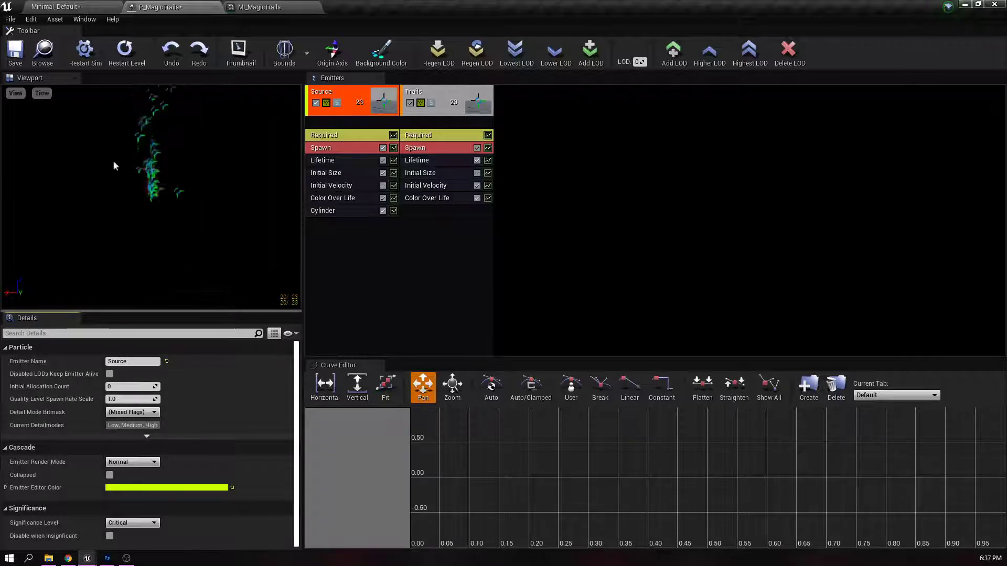
- Set the Source emitter's Cylinder Start Radius constant to about 103.74 and enable the module's 3D Draw Mode
click(327, 210)
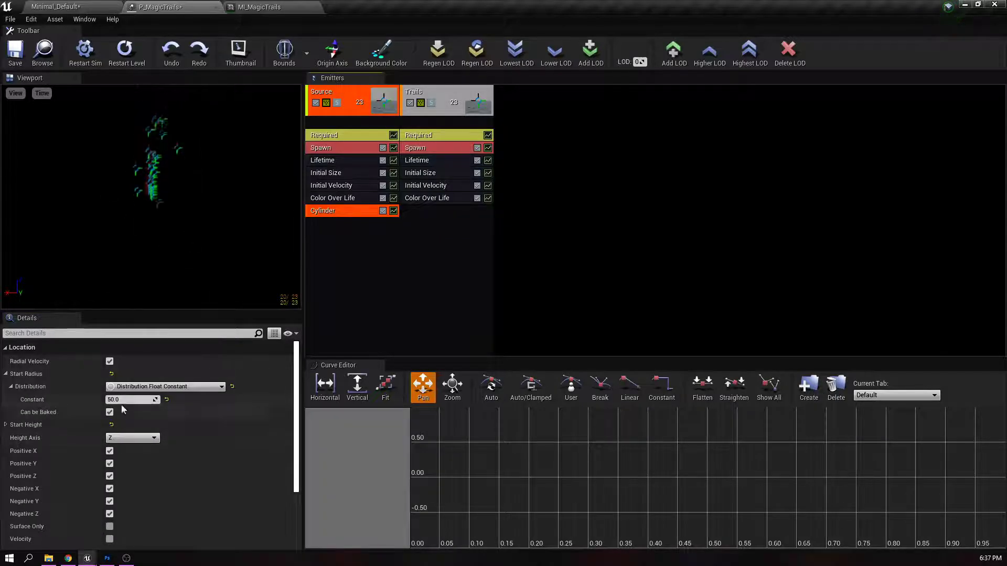
drag(128, 402, 139, 402)
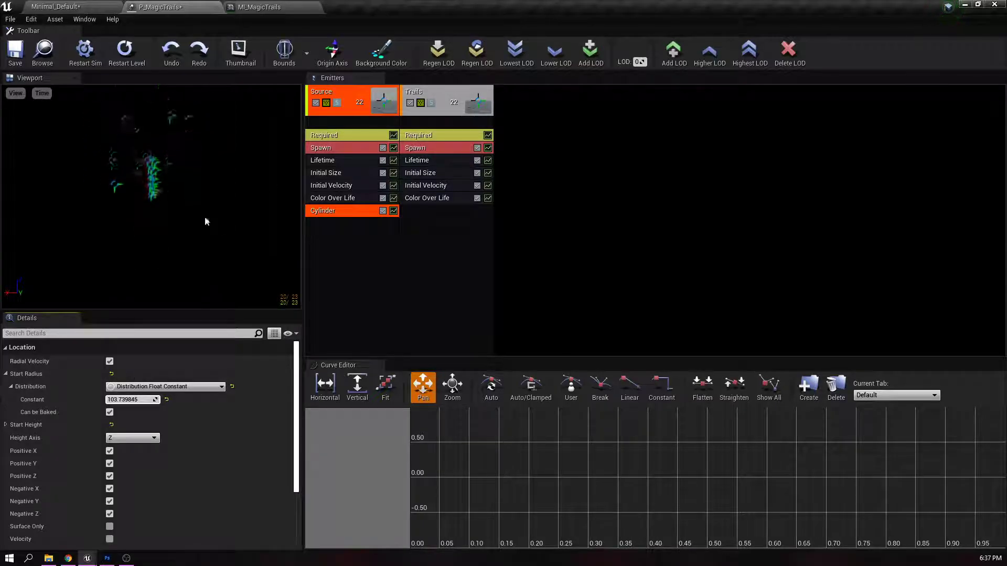
scroll(198, 426, down, 3)
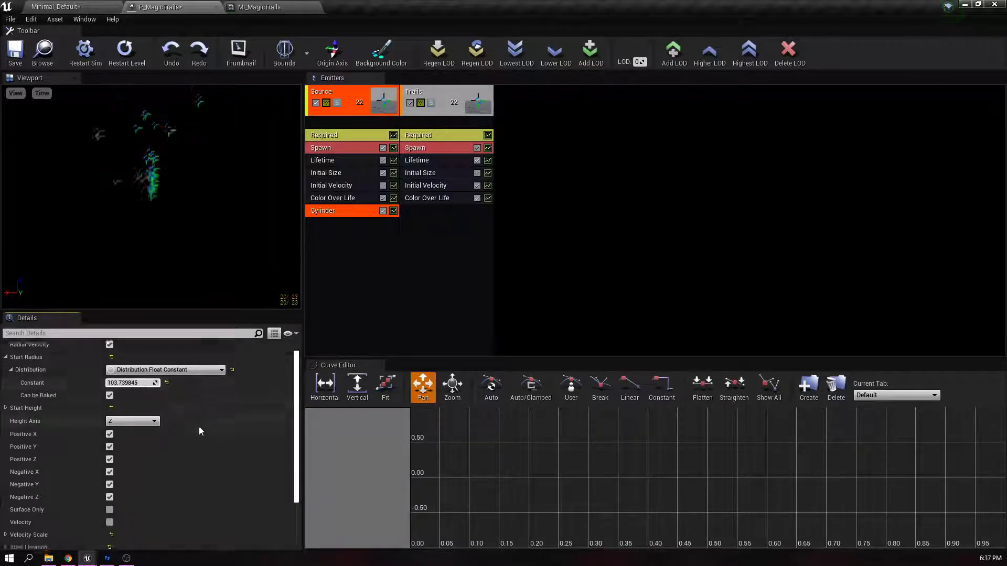
click(110, 522)
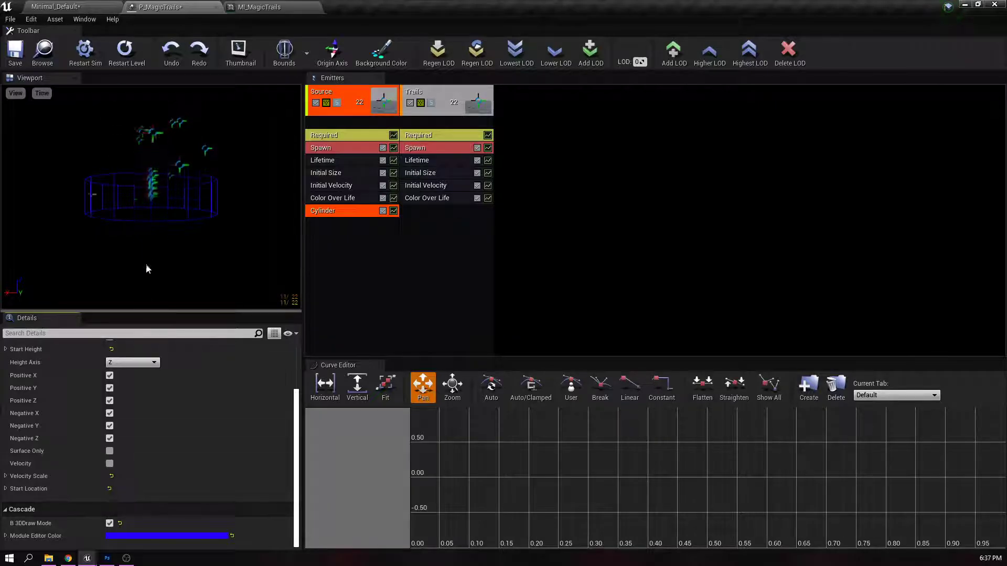
mouse_move(203, 245)
mouse_down()
mouse_move(203, 285)
mouse_move(204, 262)
mouse_up()
- Set the Cylinder module's Start Height distribution constant to 0
scroll(113, 380, up, 3)
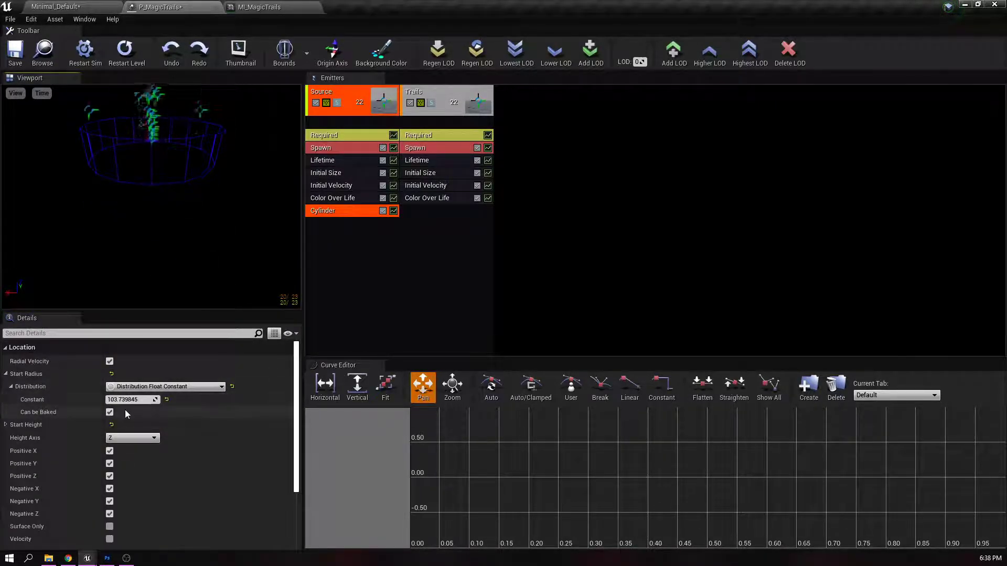
click(6, 425)
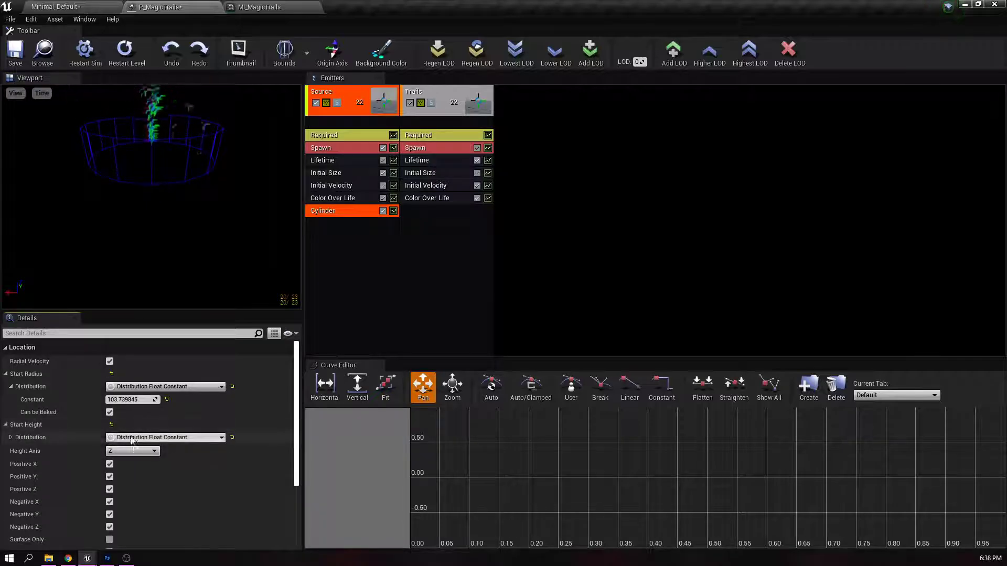
click(12, 438)
click(149, 450)
text(0)
key(Return)
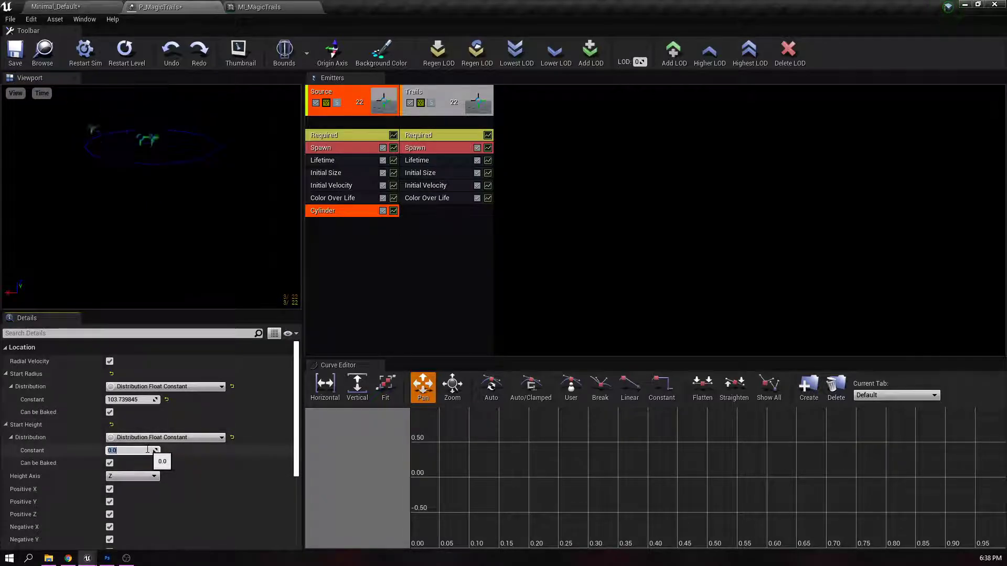
drag(140, 199, 142, 252)
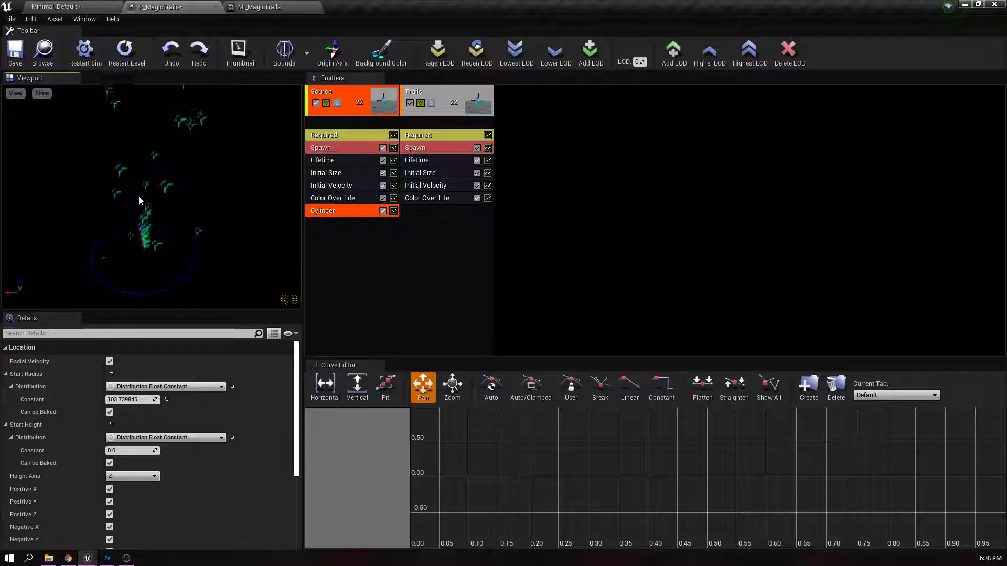
drag(203, 236, 225, 204)
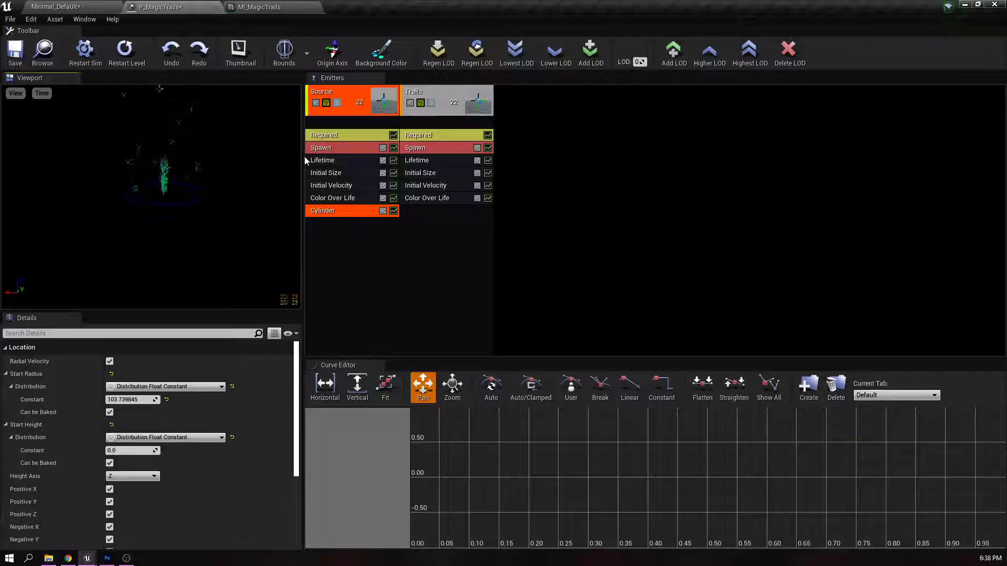
- Set the Source emitter's Initial Size Max and Min to 0 on all three axes
click(317, 160)
click(321, 173)
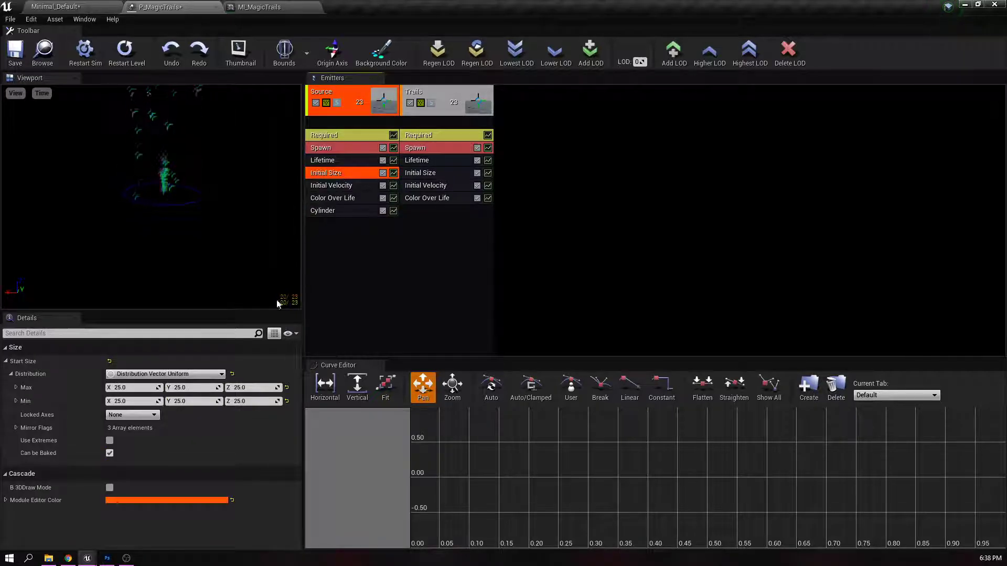
click(126, 388)
text(0)
key(Tab)
text(0)
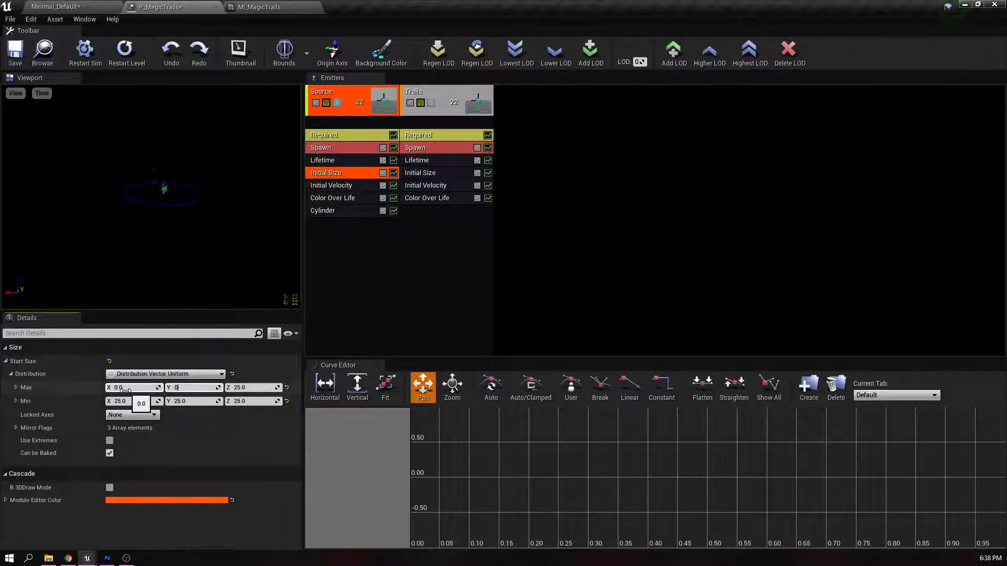
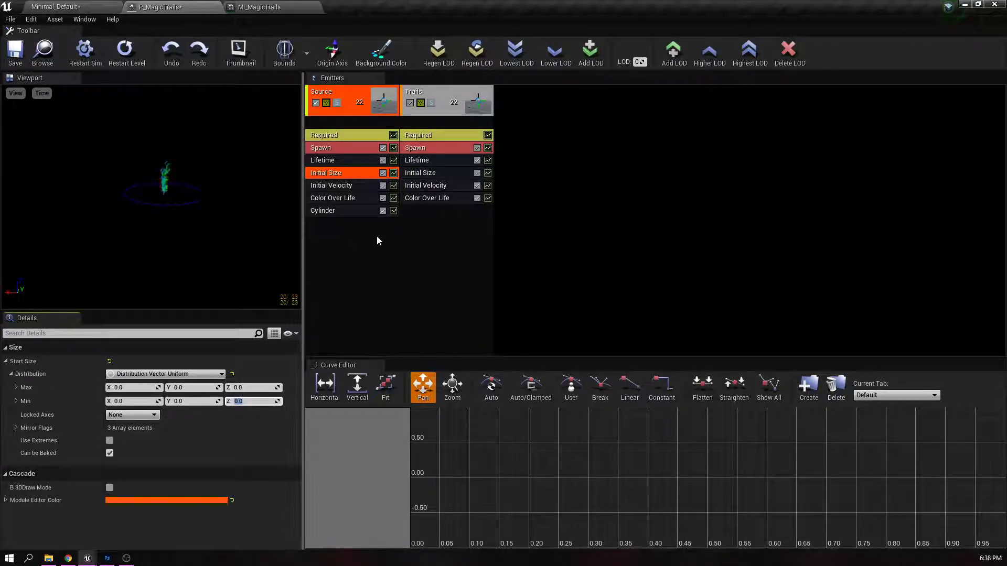
- Add Ribbon type data to the Trails emitter and show its settings
click(436, 147)
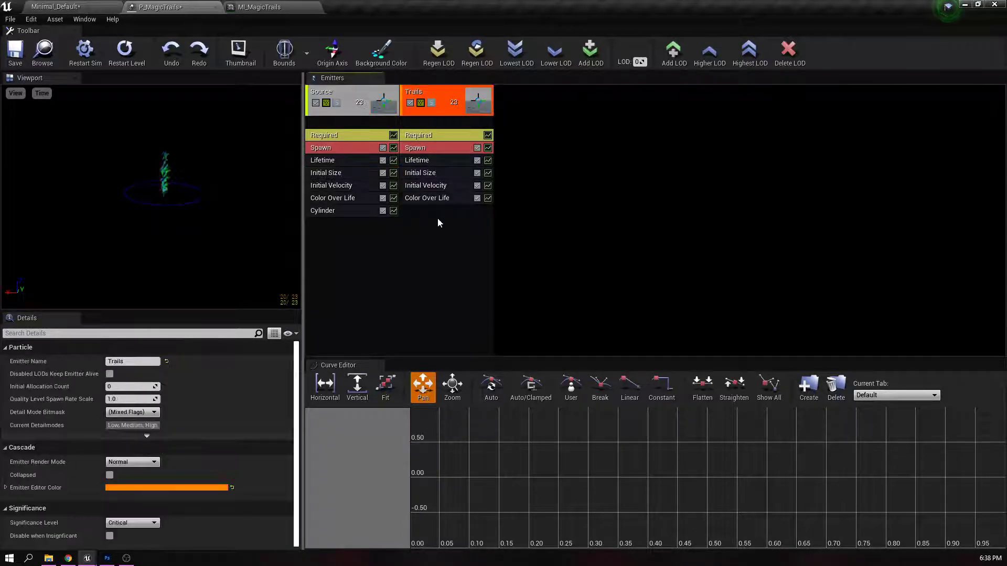
click(436, 161)
click(429, 148)
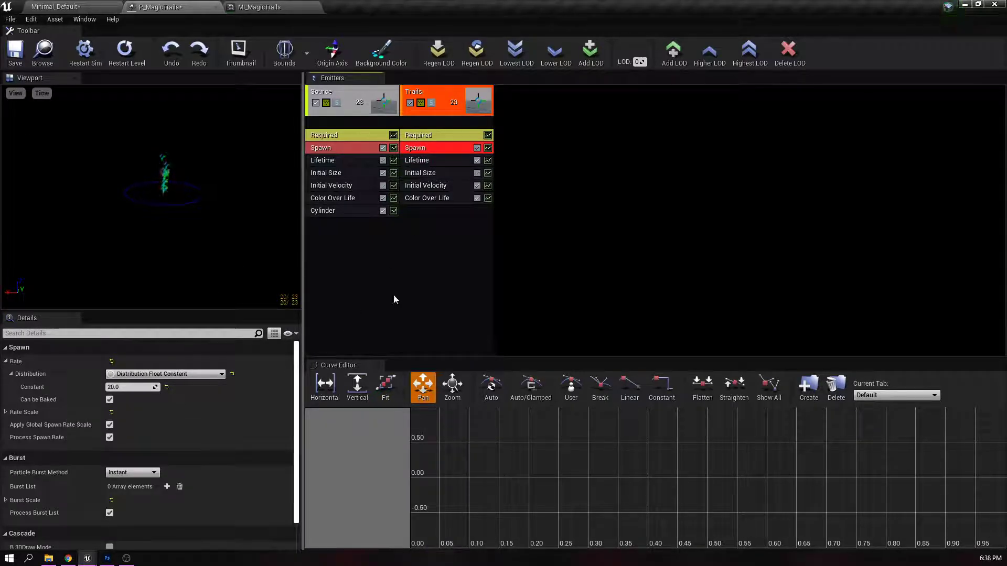
click(446, 231)
right_click(436, 220)
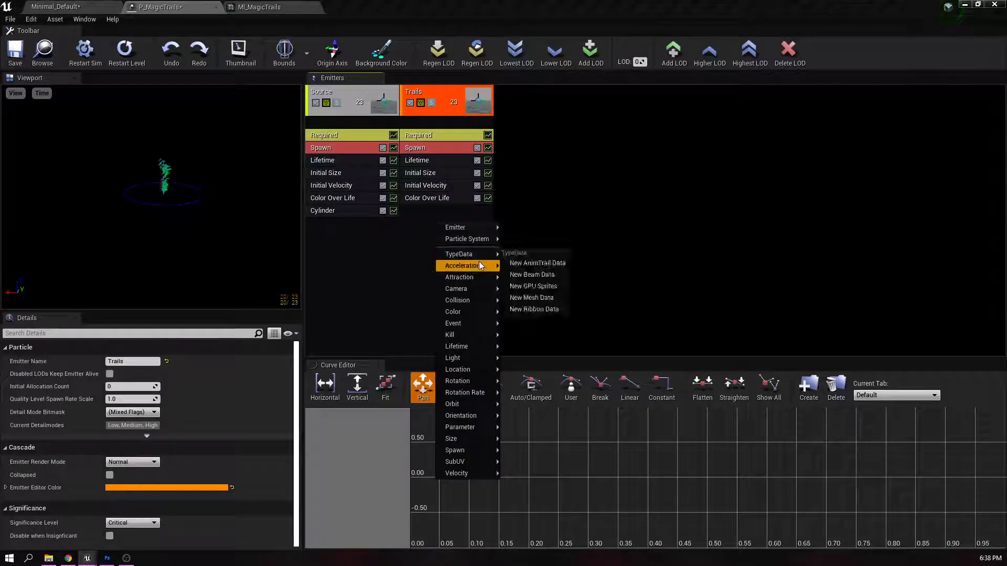
mouse_move(476, 255)
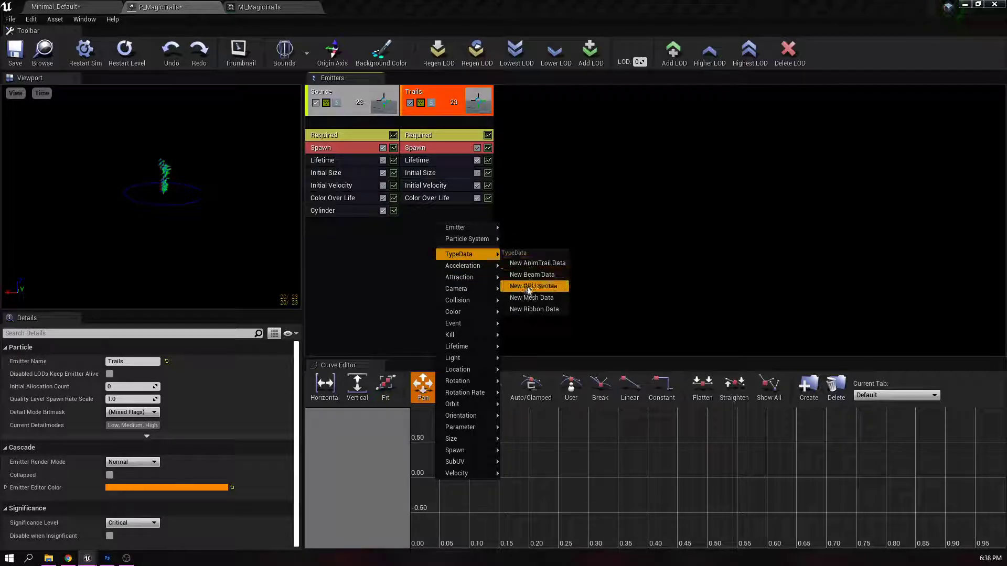
click(532, 309)
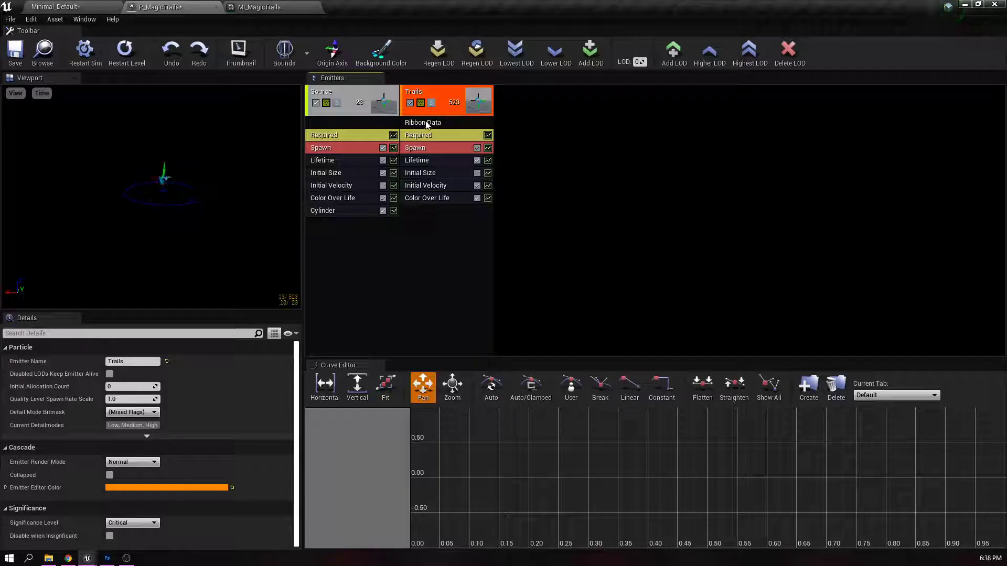
click(426, 124)
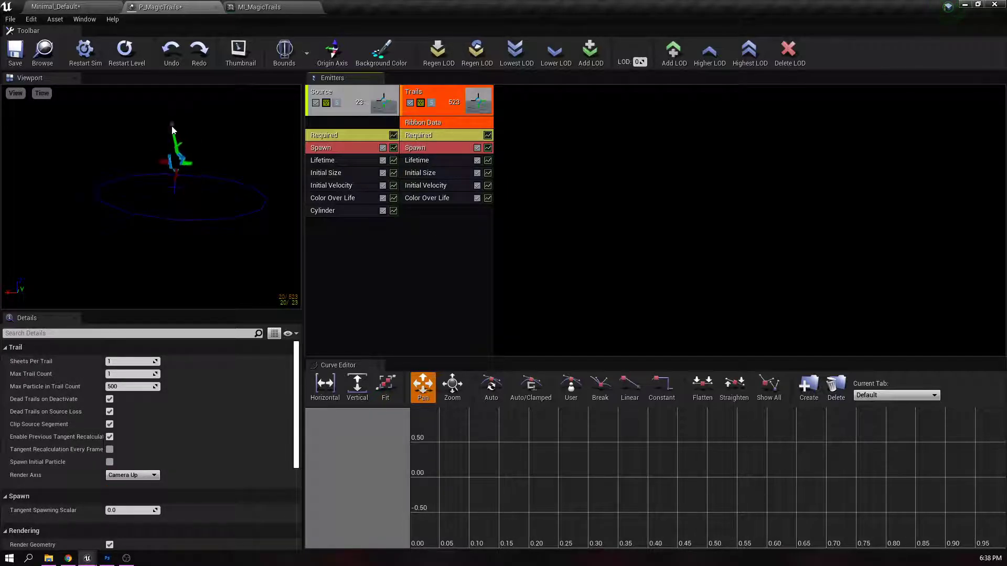
- Assign the MI_MagicTrails material to the Trails emitter's Required module and dock the particle editor back in the main window
click(457, 136)
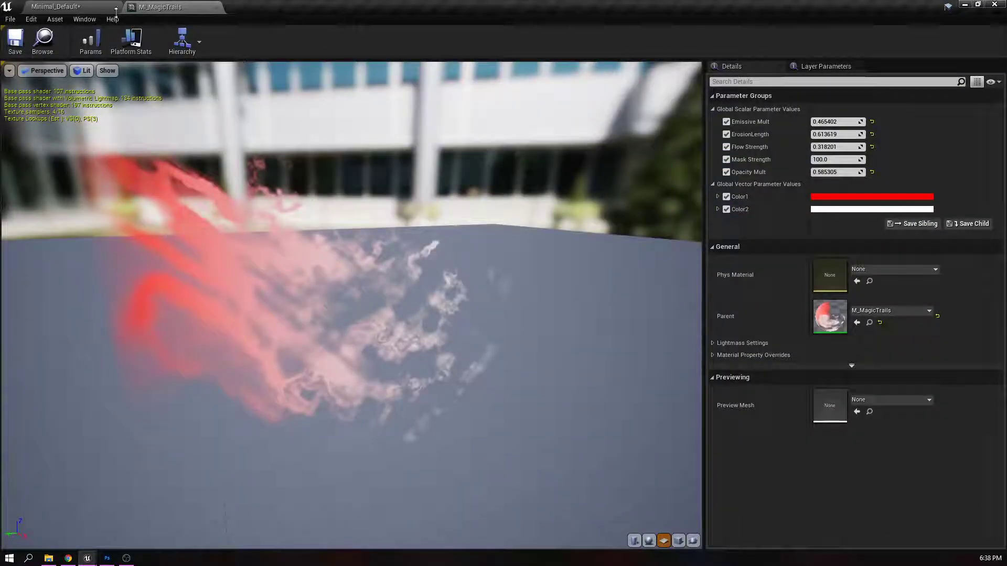
click(99, 7)
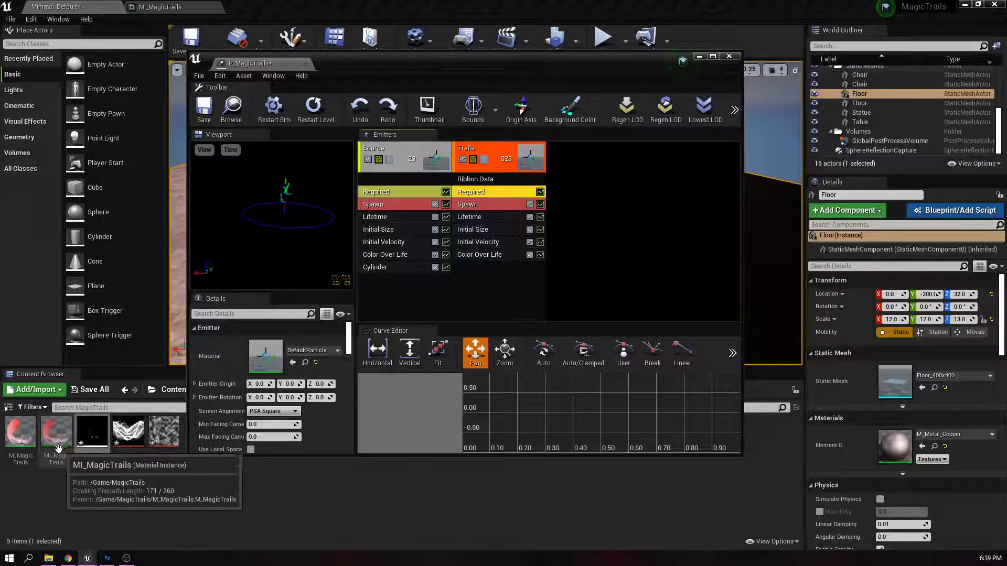
drag(59, 448, 270, 358)
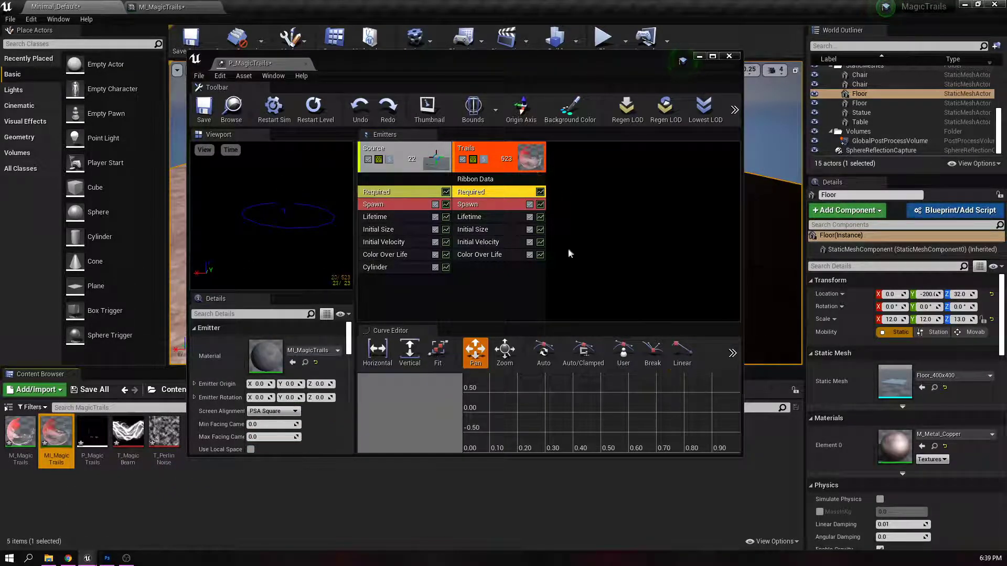
drag(279, 64, 257, 7)
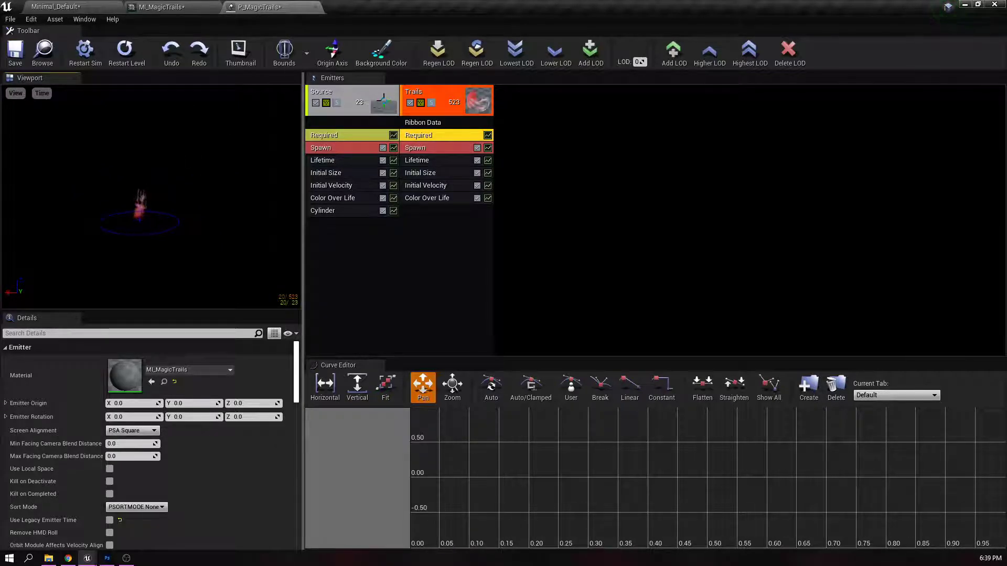
right_drag(151, 197, 155, 223)
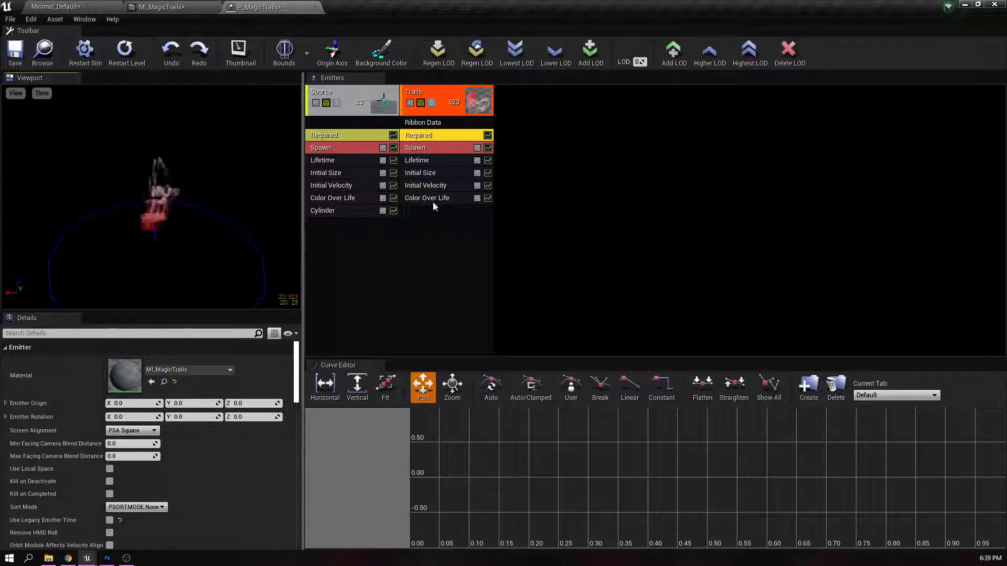
- Add a Trail Source module to the Trails emitter with Source Method PET2SRCM Particle and Source Name Source
click(439, 238)
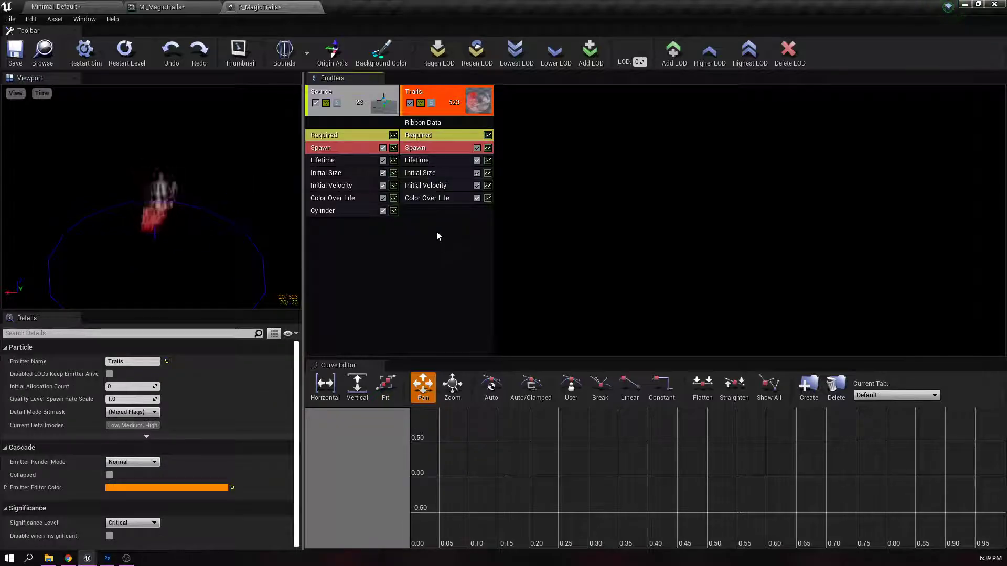
right_click(437, 232)
mouse_move(474, 483)
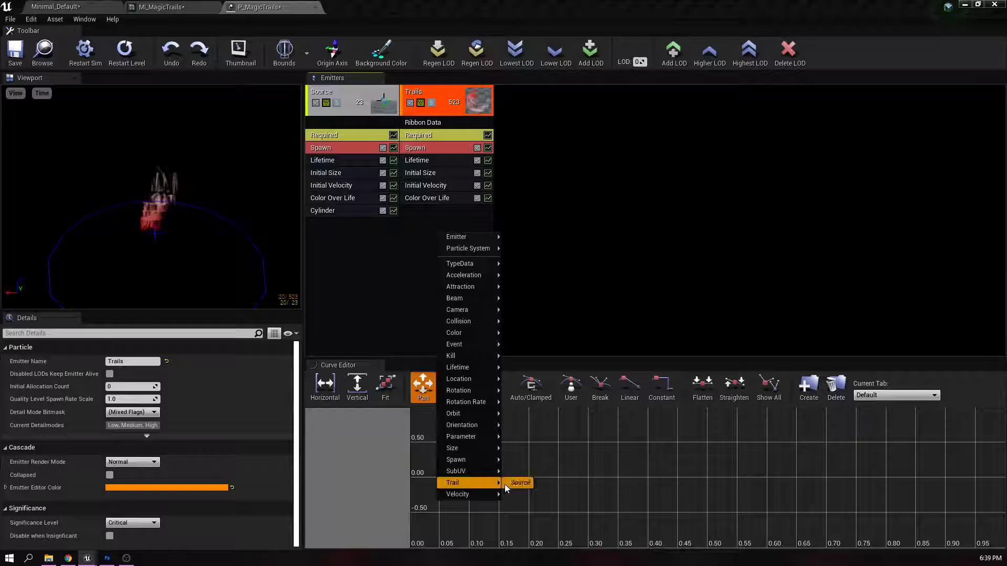
click(508, 483)
click(427, 213)
click(136, 362)
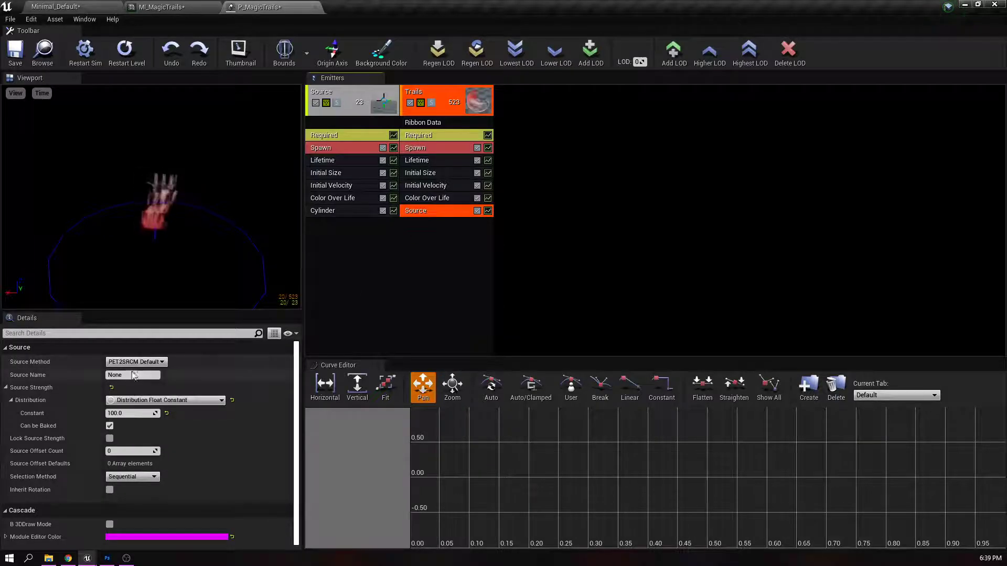
click(149, 378)
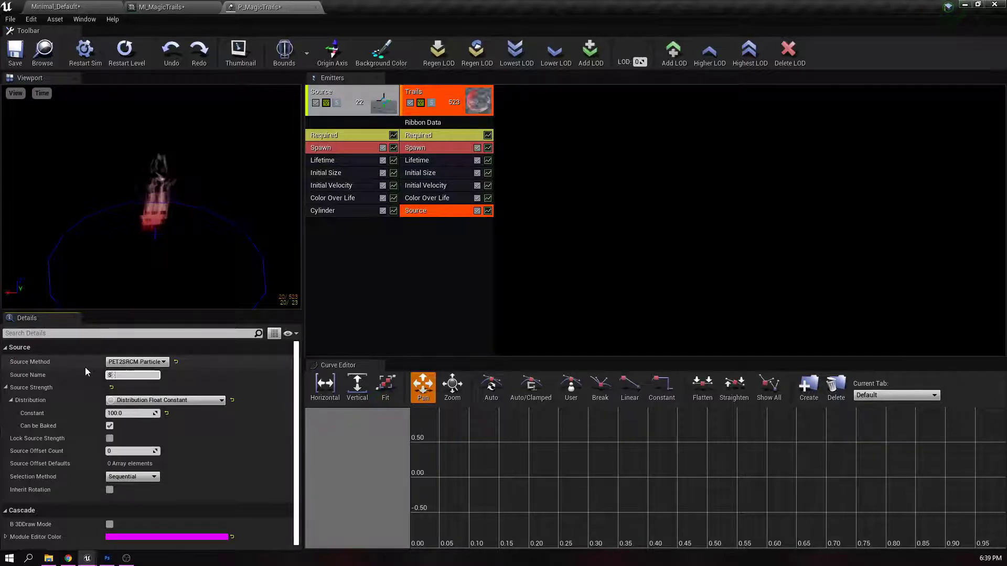
text(Source)
key(Return)
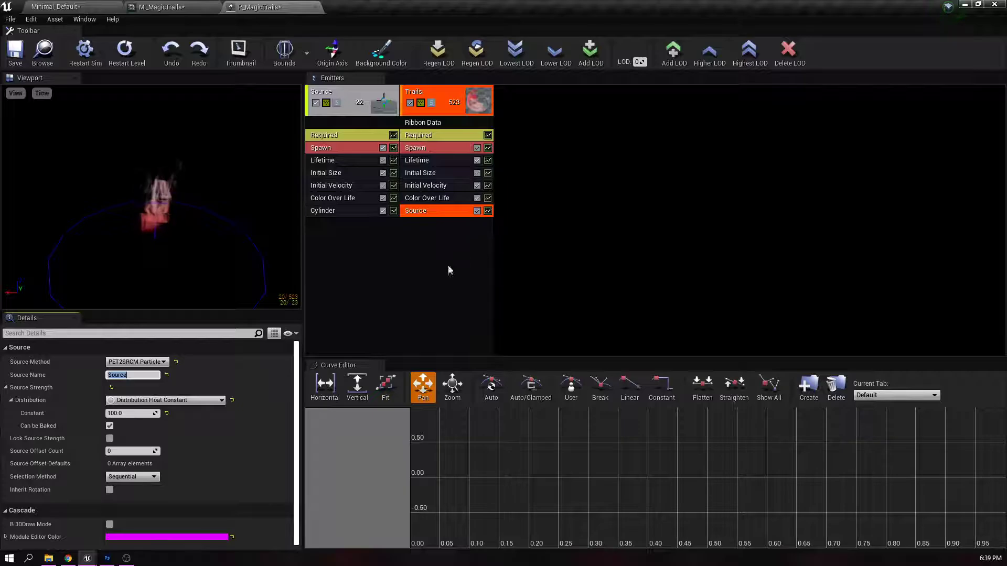
- Set the Trails emitter's Spawn rate constant to 0
click(428, 148)
click(131, 387)
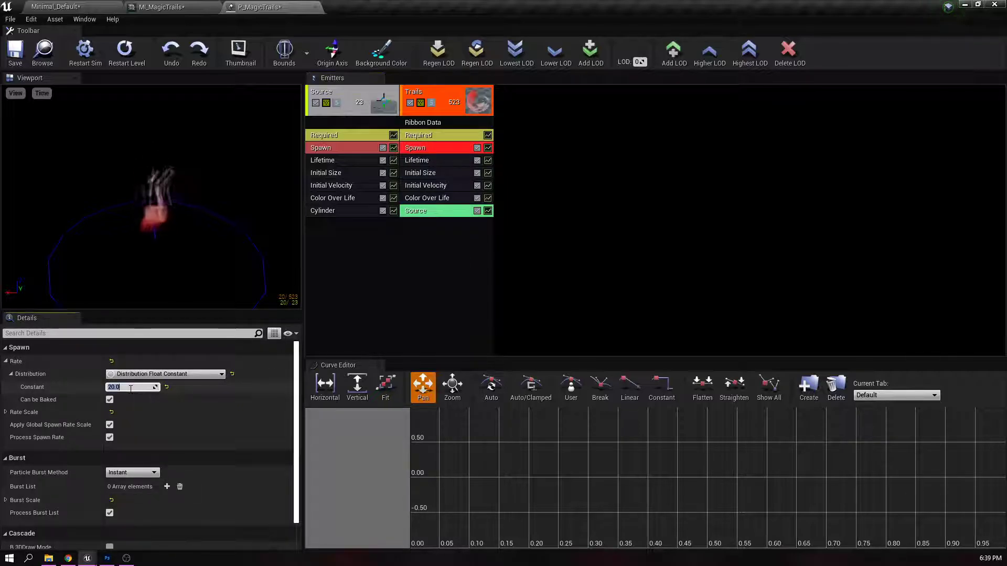
text(0)
key(Return)
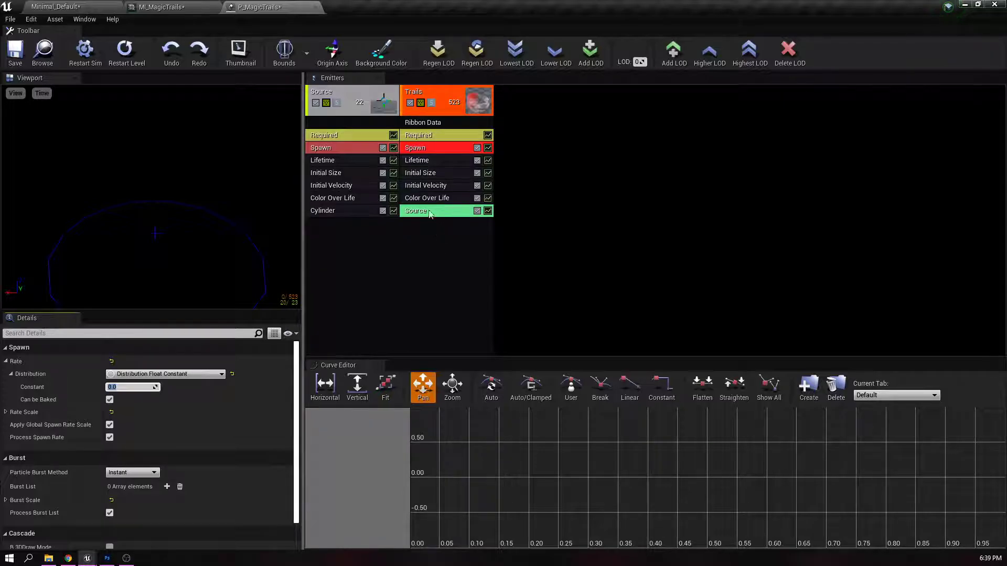
- Add a Spawn PerUnit module directly below Spawn in the Trails emitter and set its Spawn Per Unit constant to 1.0
right_click(441, 231)
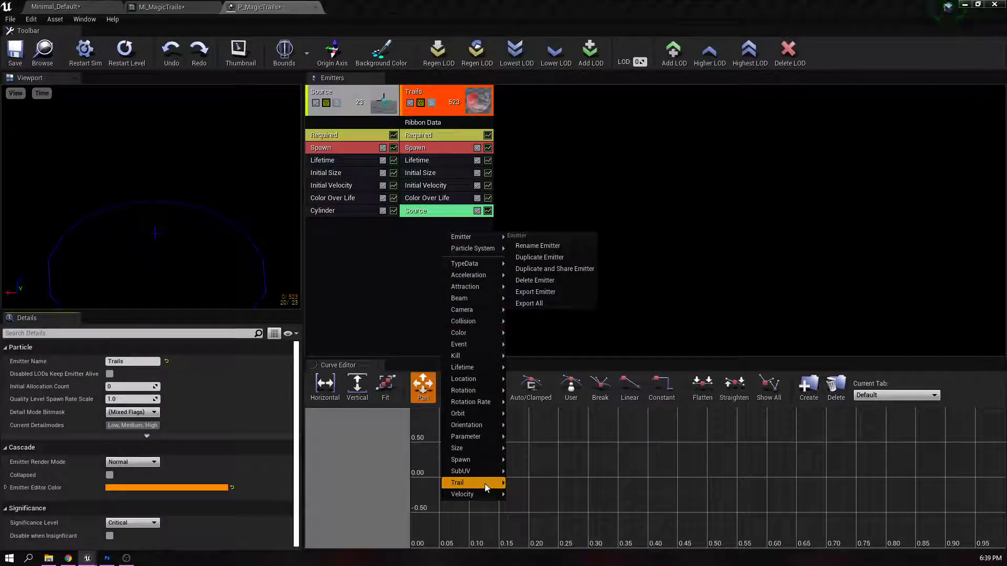
mouse_move(475, 448)
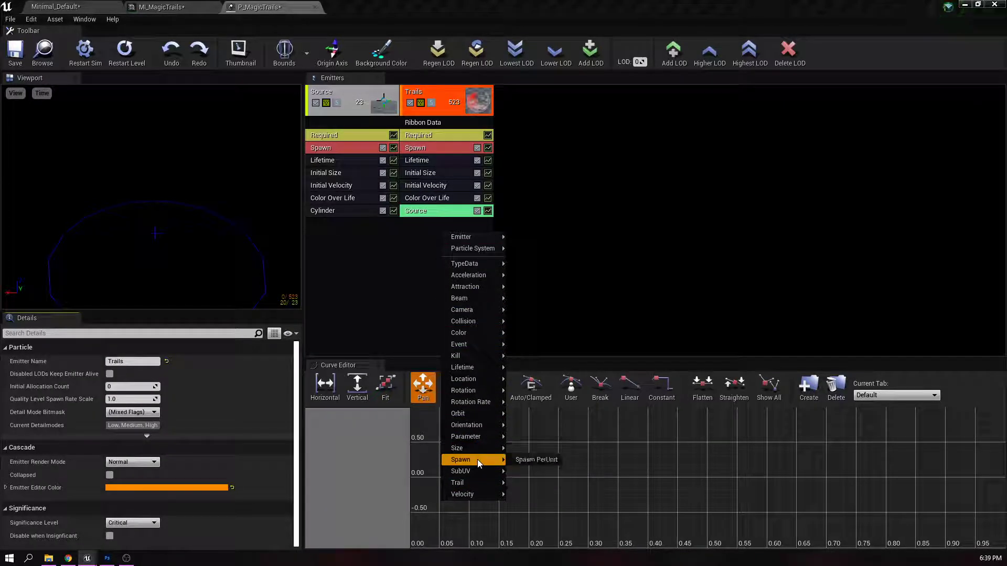
click(514, 459)
drag(428, 223, 429, 161)
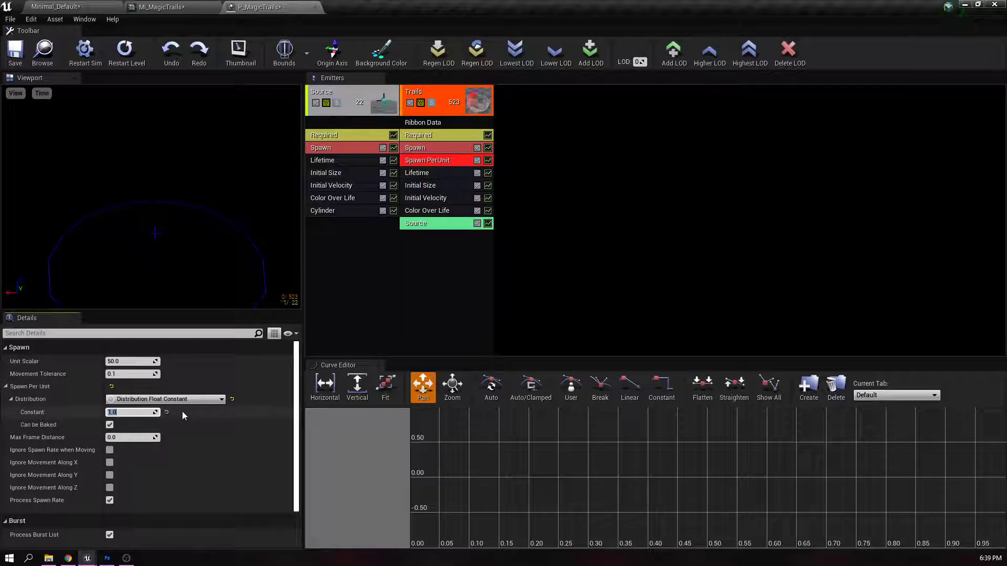
key(Return)
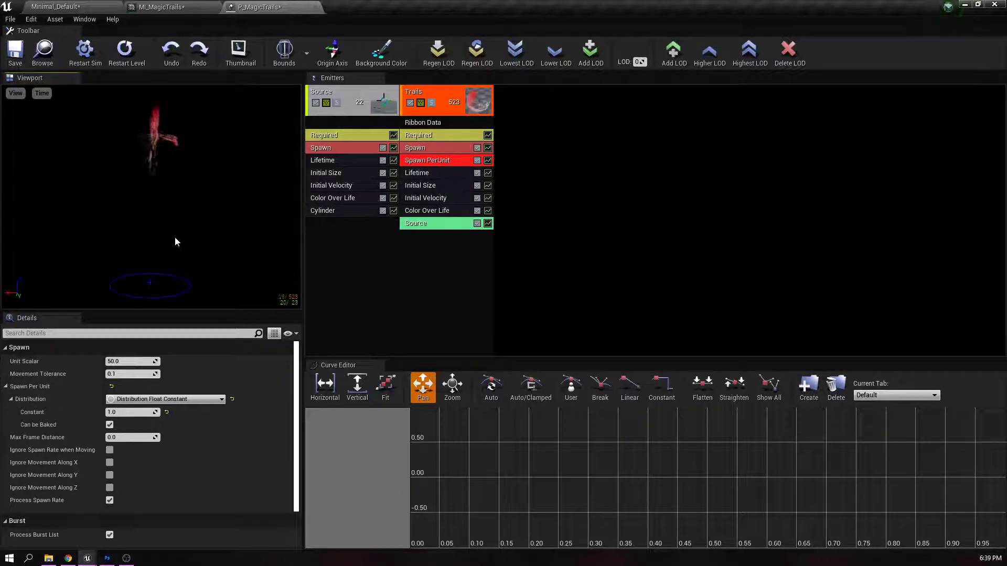
- Set the Spawn PerUnit module's Spawn Per Unit constant to 5.0 in the Trails emitter
click(130, 414)
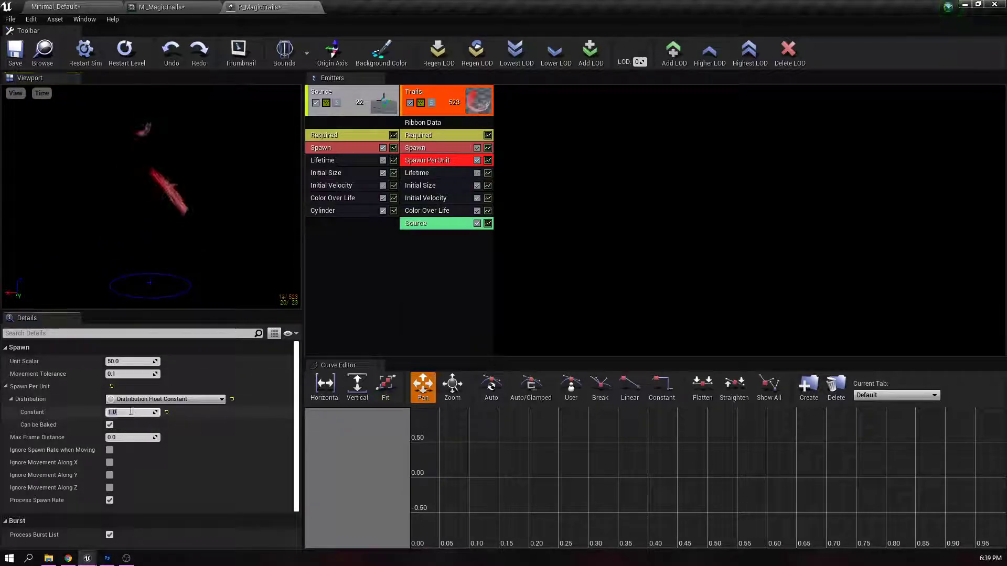
text(5)
key(Return)
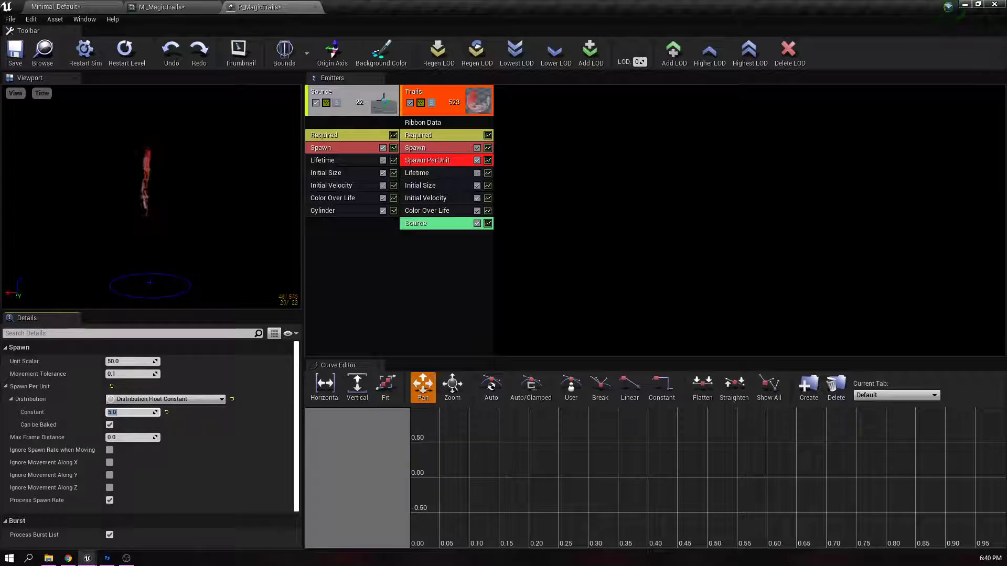
click(109, 413)
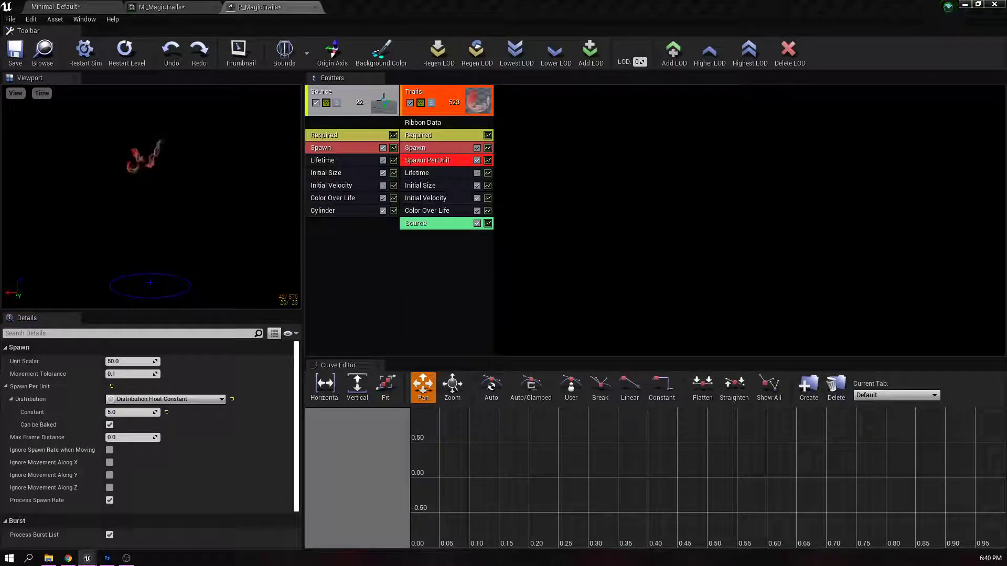
key(alt+Tab)
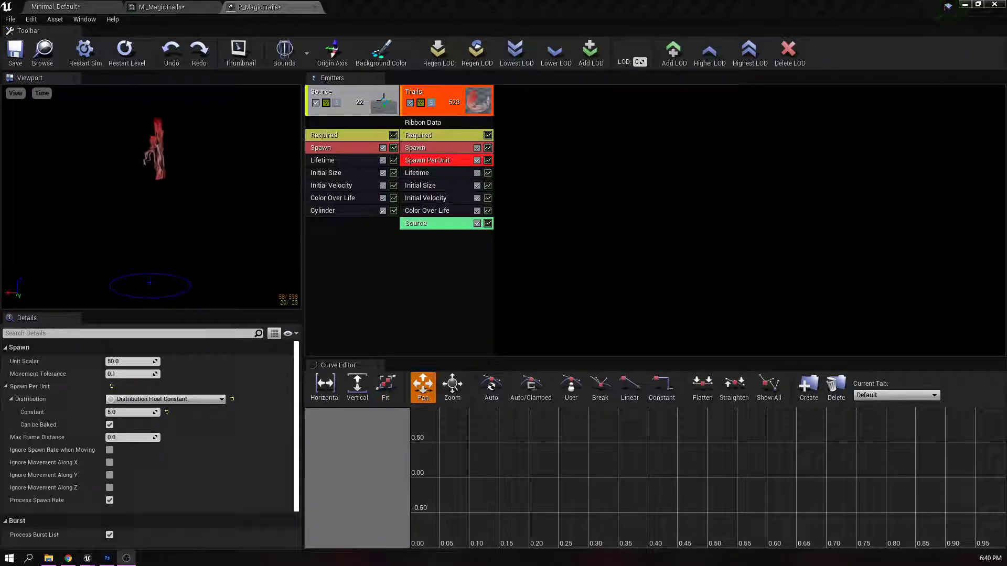
- Set Max Trail Count to 50 in the Trails emitter's Ribbon Data module
click(446, 125)
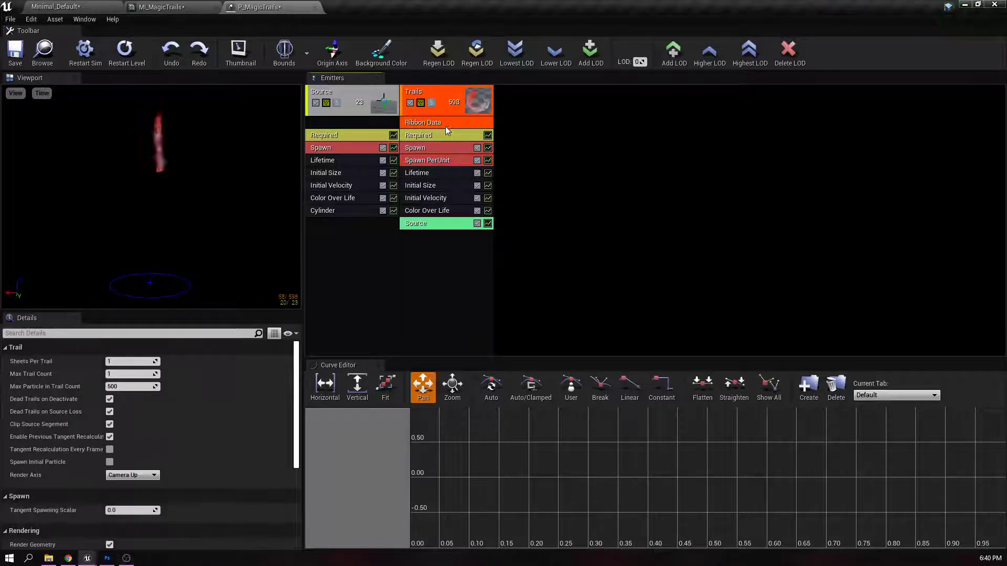
click(123, 374)
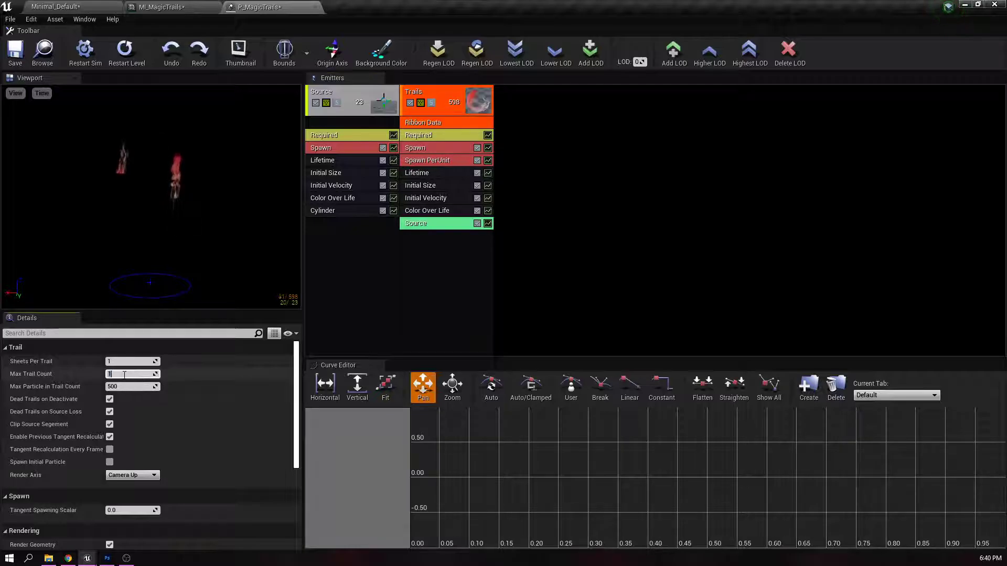
text(50)
key(Return)
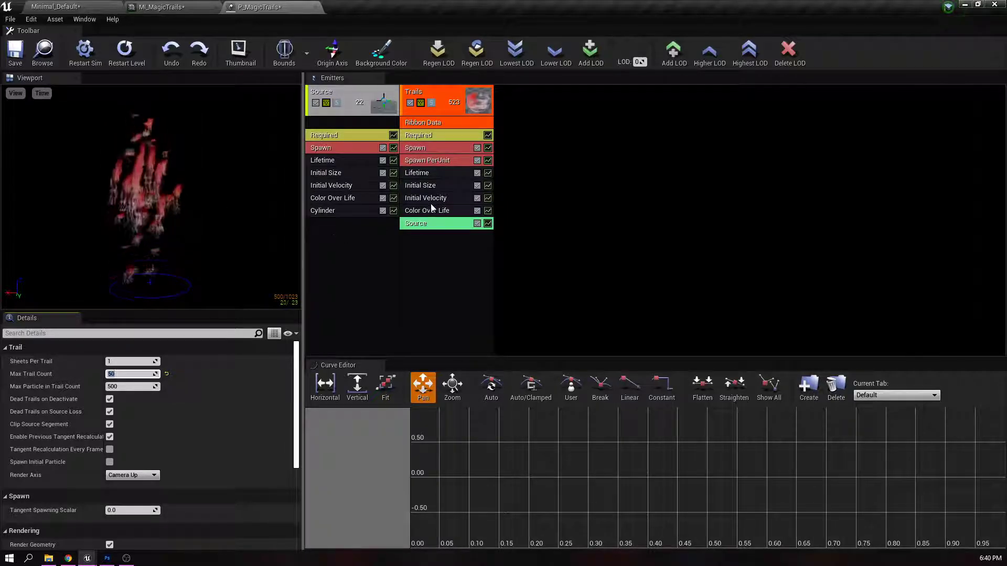
- Delete the Initial Velocity module from the Trails emitter
click(456, 198)
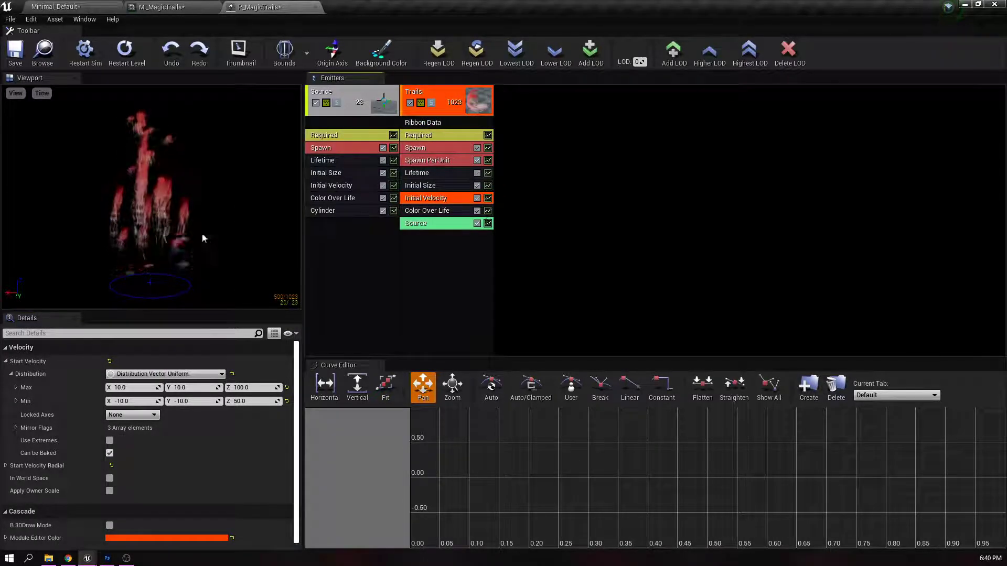
click(477, 198)
key(Delete)
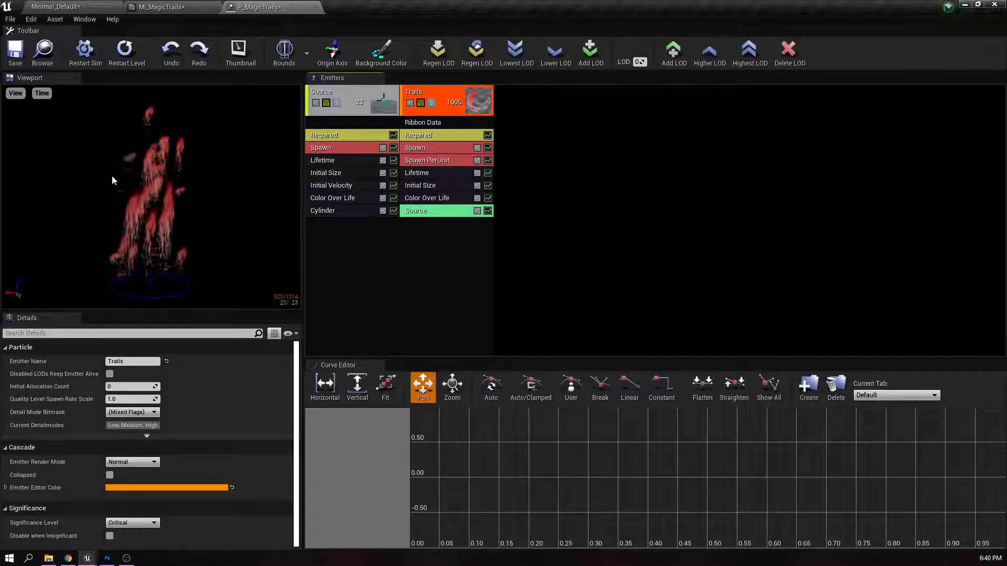
- Add an Acceleration module to the Source emitter with a uniform vector distribution, Max 1000 and Min -1000 on all axes
right_click(335, 235)
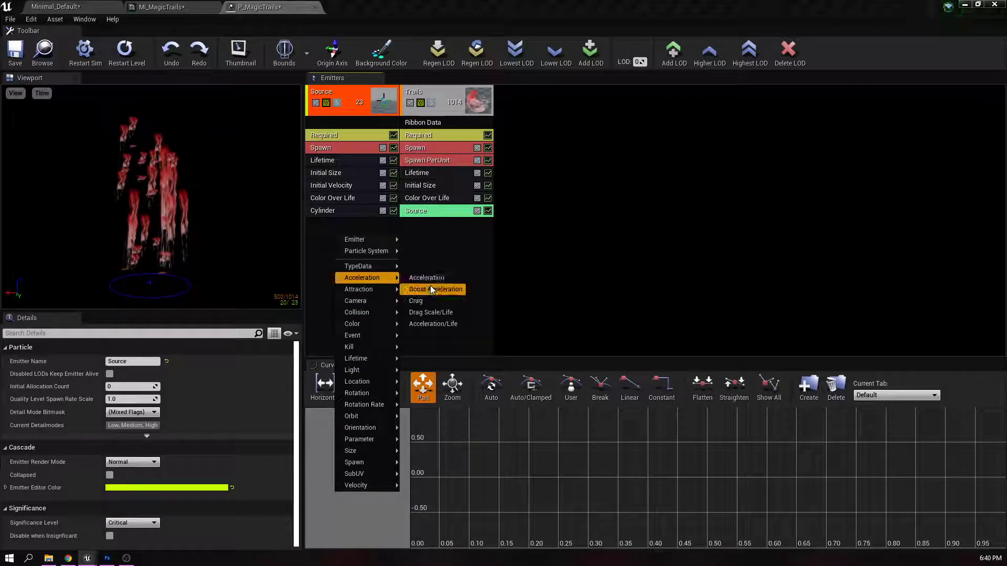
click(433, 279)
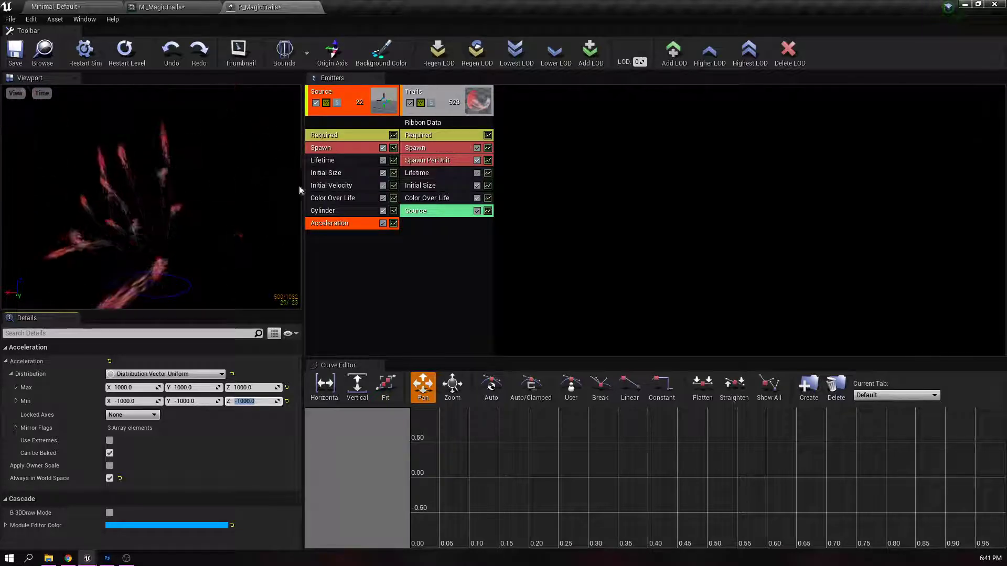
- Set the Trails emitter's Lifetime to 0.5 for both Min and Max
click(418, 173)
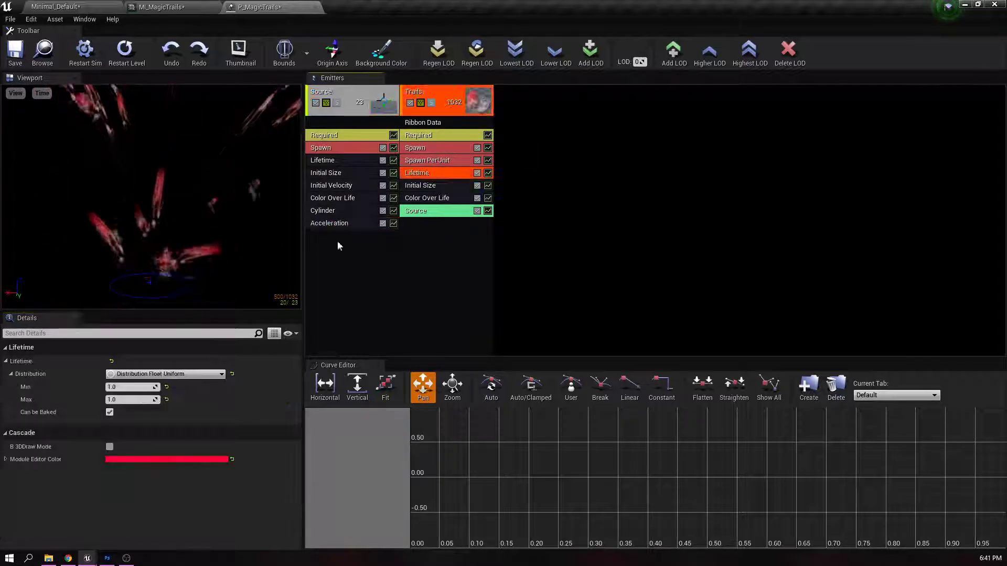
click(144, 387)
text(0.5)
key(Tab)
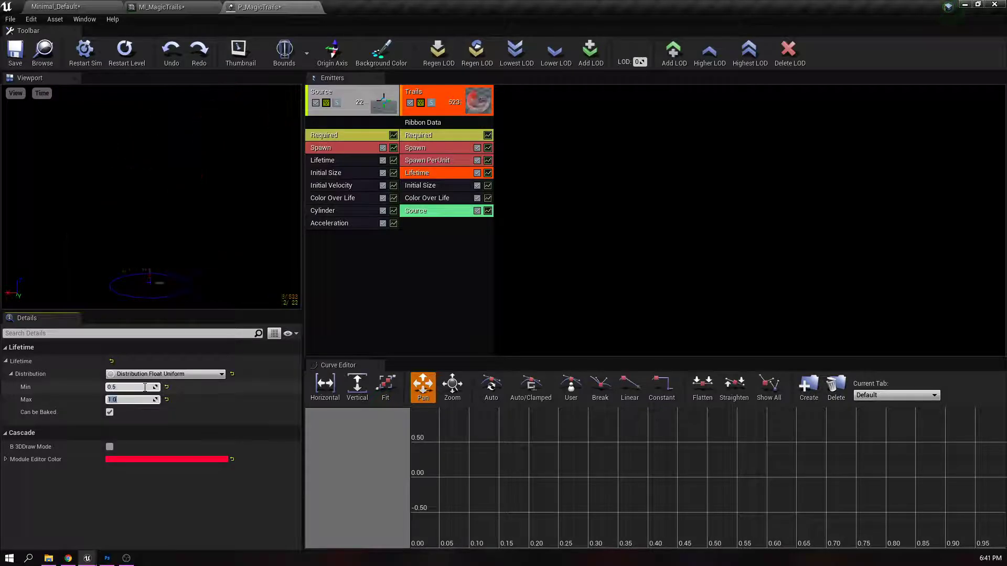
text(0.5)
key(Return)
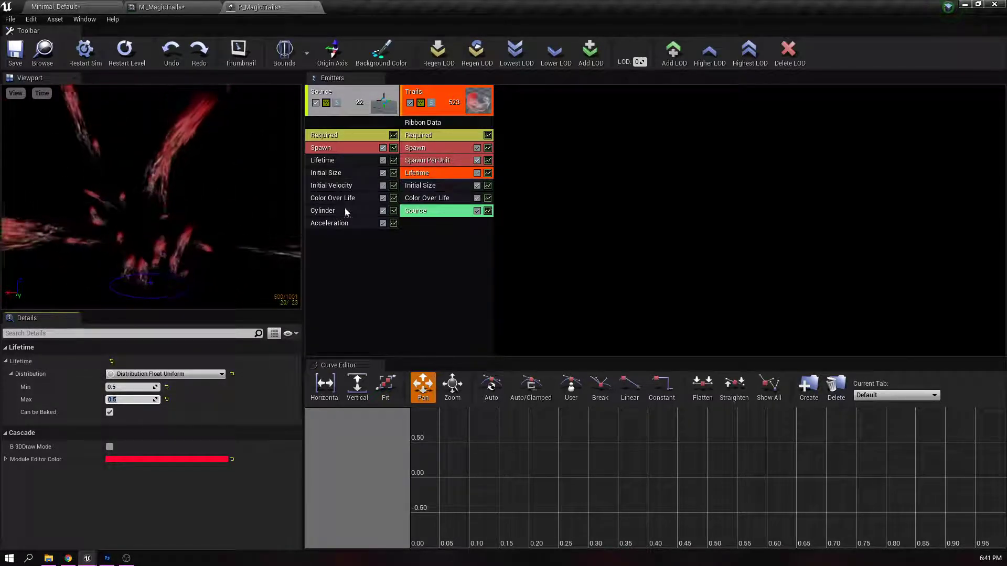
- Set the Trails emitter's Spawn Per Unit constant to 20 and save the particle system
click(427, 160)
click(138, 414)
text(20)
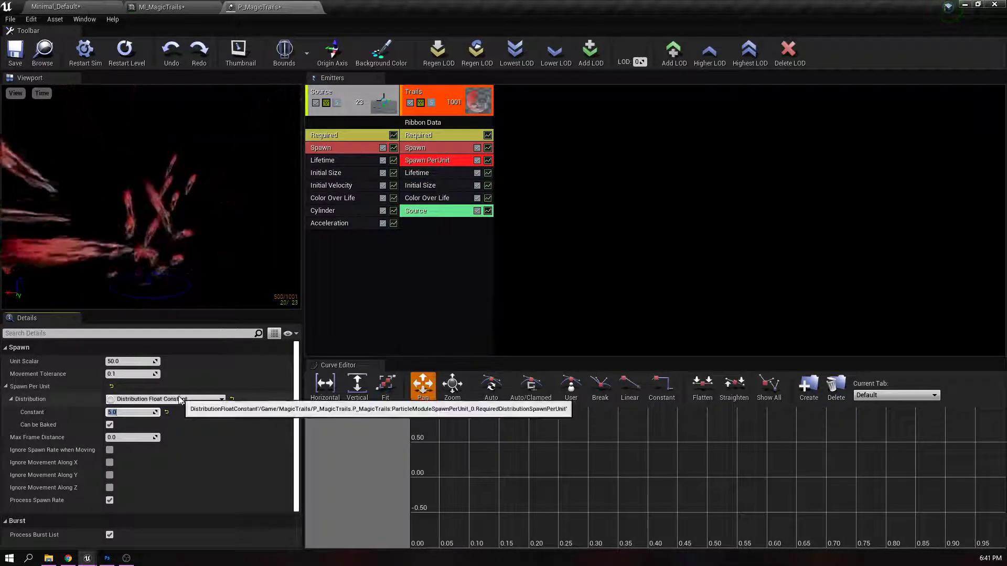
key(Return)
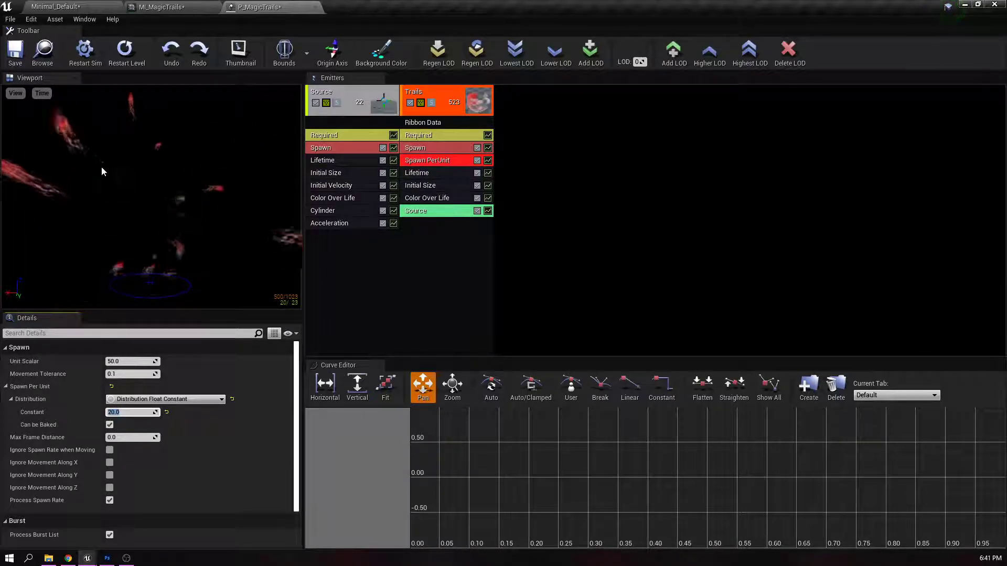
click(16, 52)
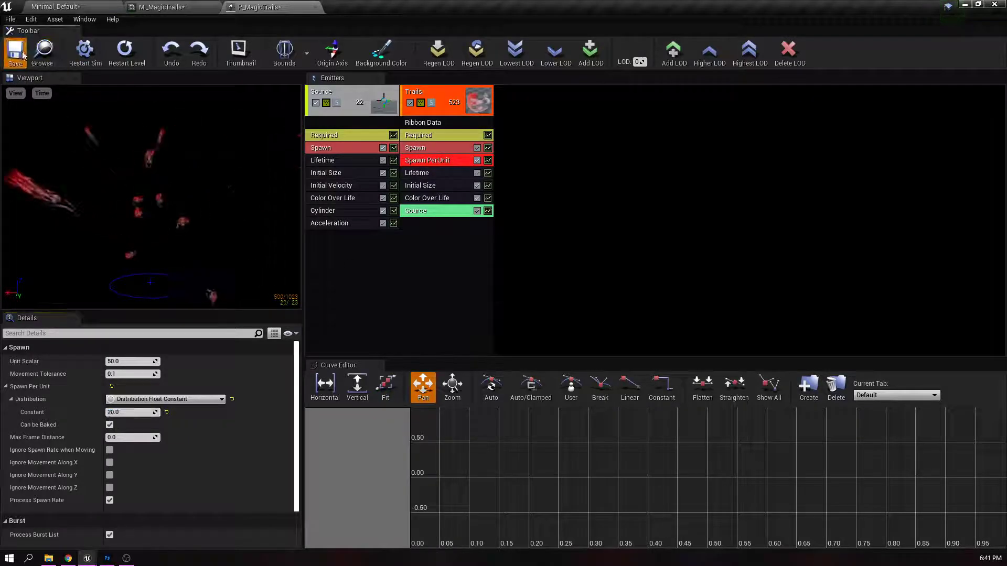
- Place P_MagicTrails on the floor of the Minimal_Default level and view the effect with editor overlays hidden
click(107, 7)
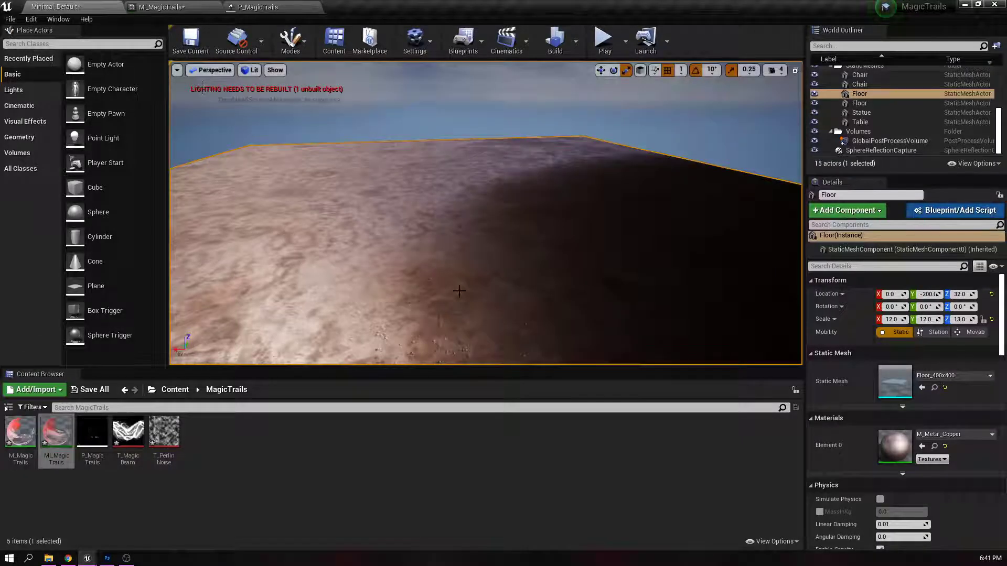
drag(98, 435, 527, 243)
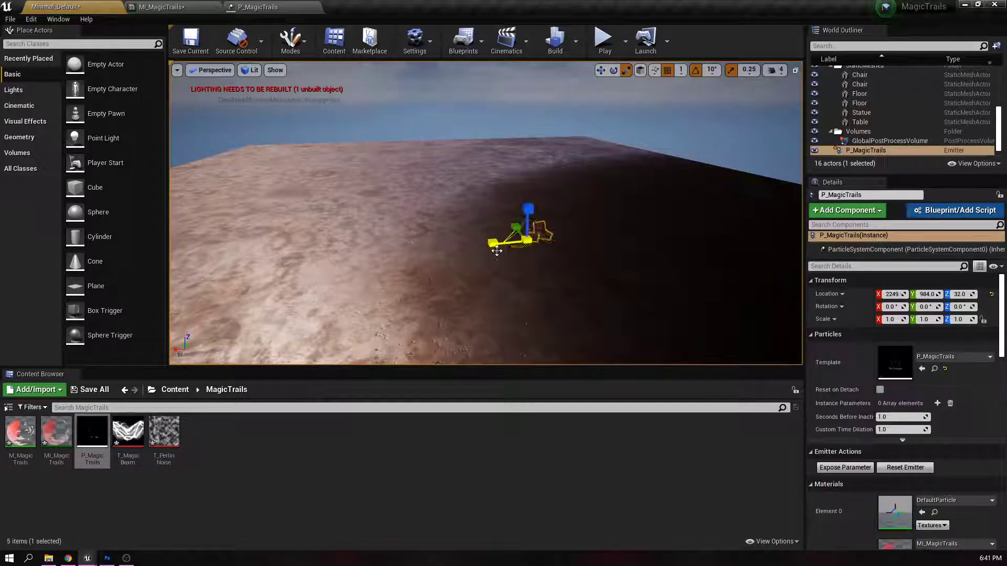
key(g)
right_drag(541, 256, 571, 228)
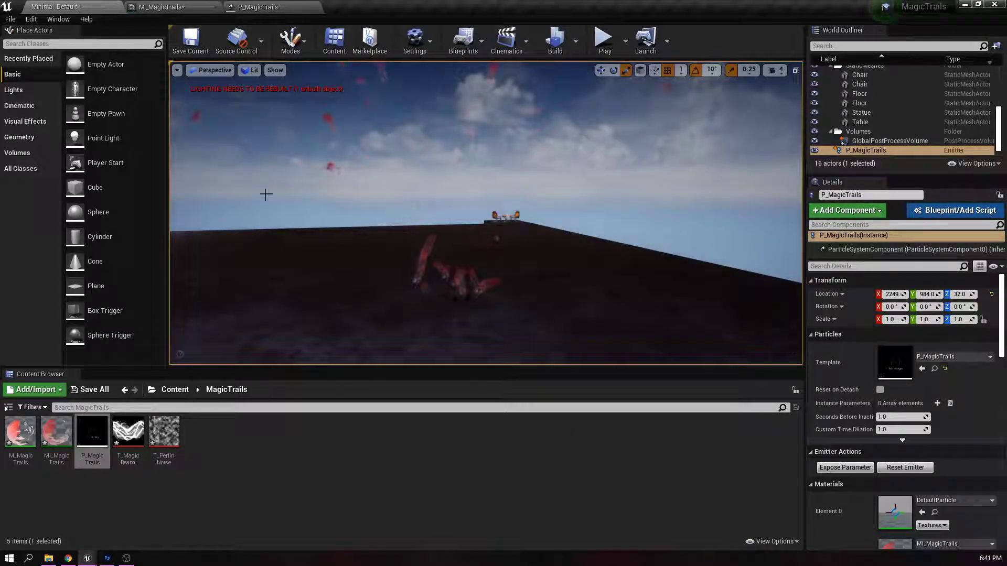
- In P_MagicTrails, set the Source emitter's Spawn rate constant to 5 and its minimum Lifetime to 2
click(269, 7)
click(335, 136)
click(336, 161)
click(390, 149)
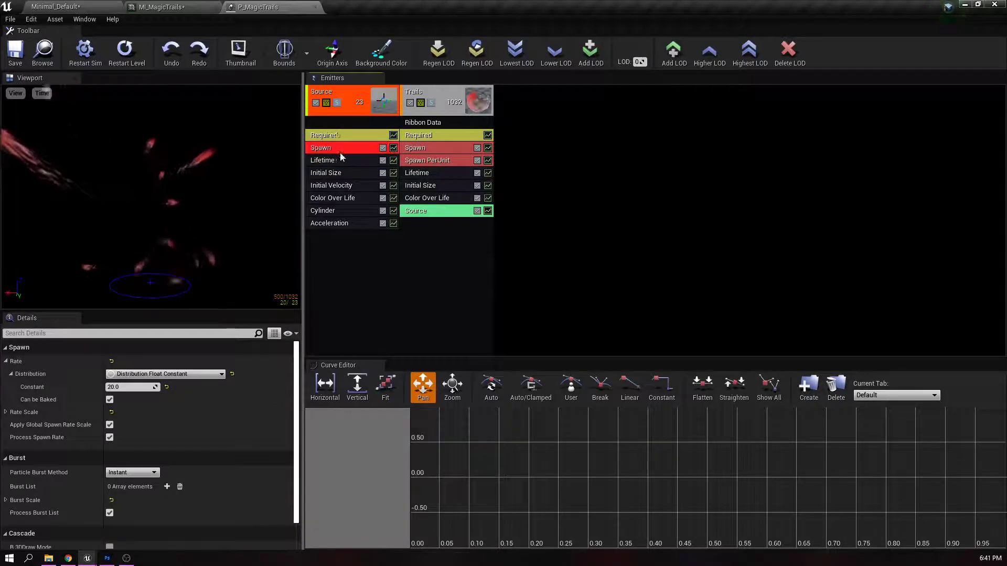
click(140, 388)
text(5)
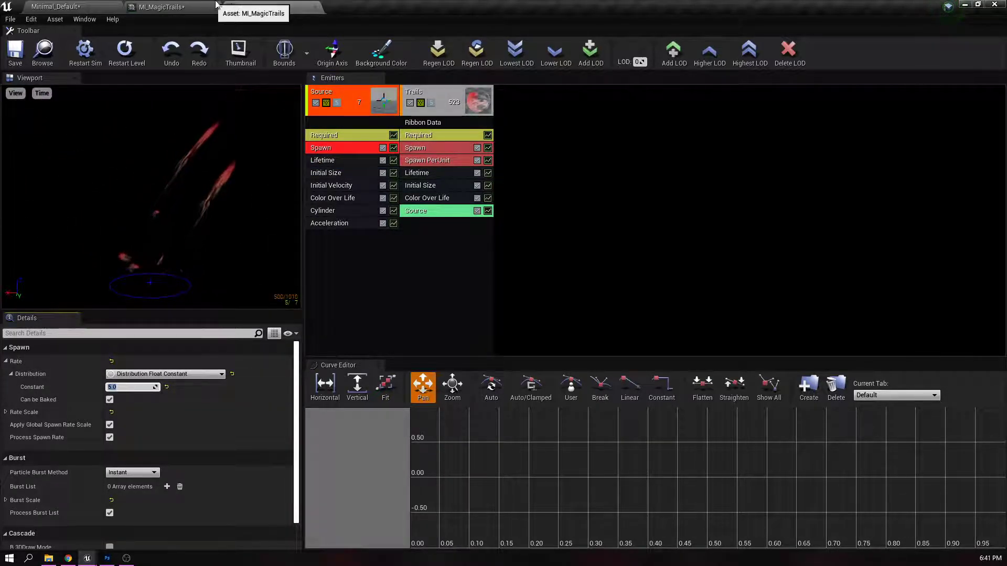
click(339, 160)
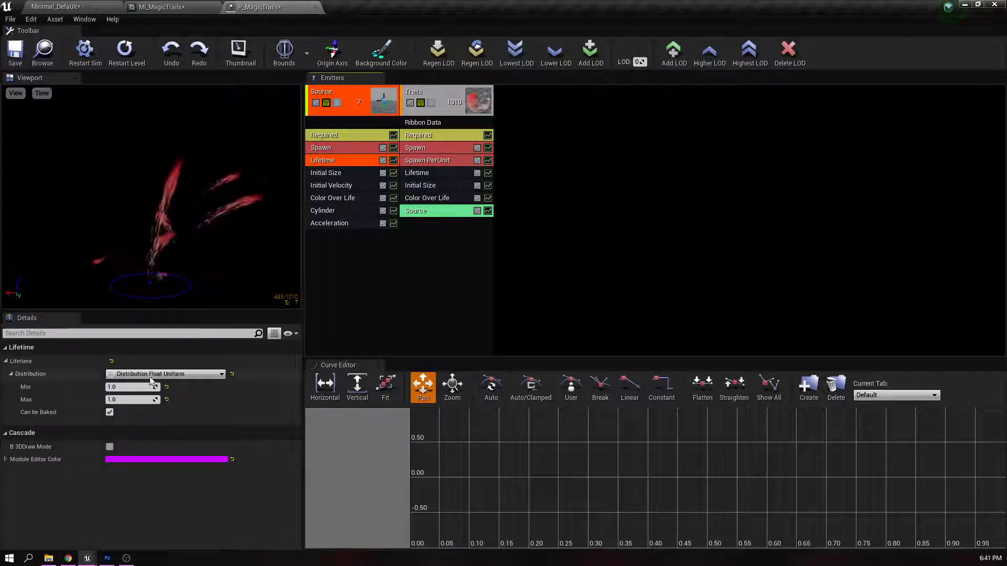
click(128, 387)
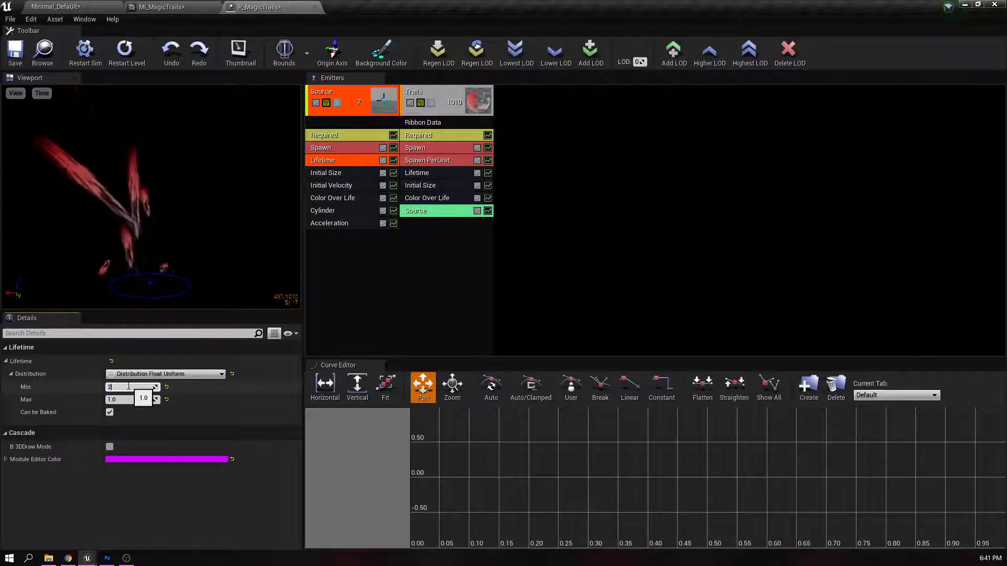
- Set the Trails Ribbon Data to Max Particle in Trail Count 1000 and Max Trail Count 108, and check the effect in the level
click(411, 137)
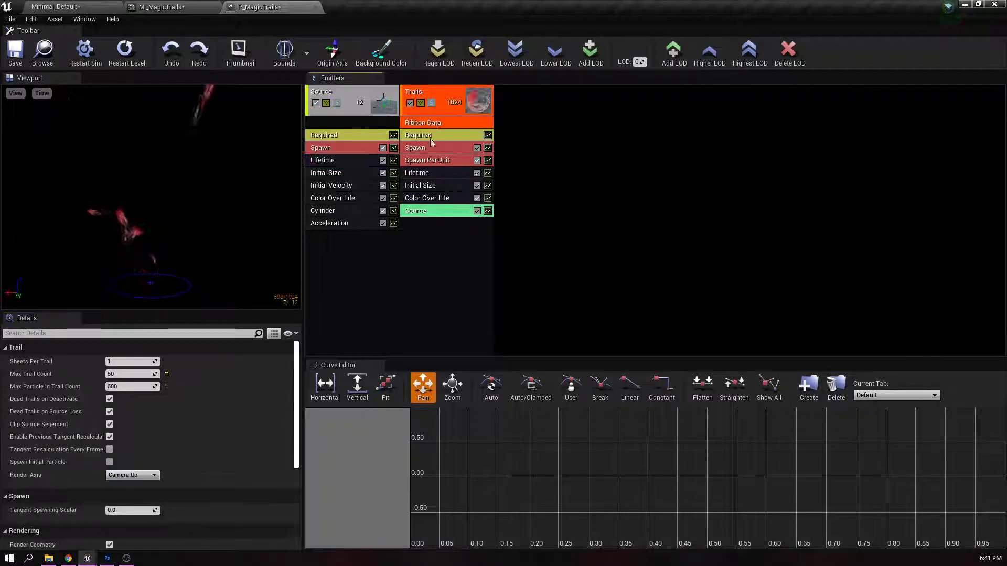
click(440, 125)
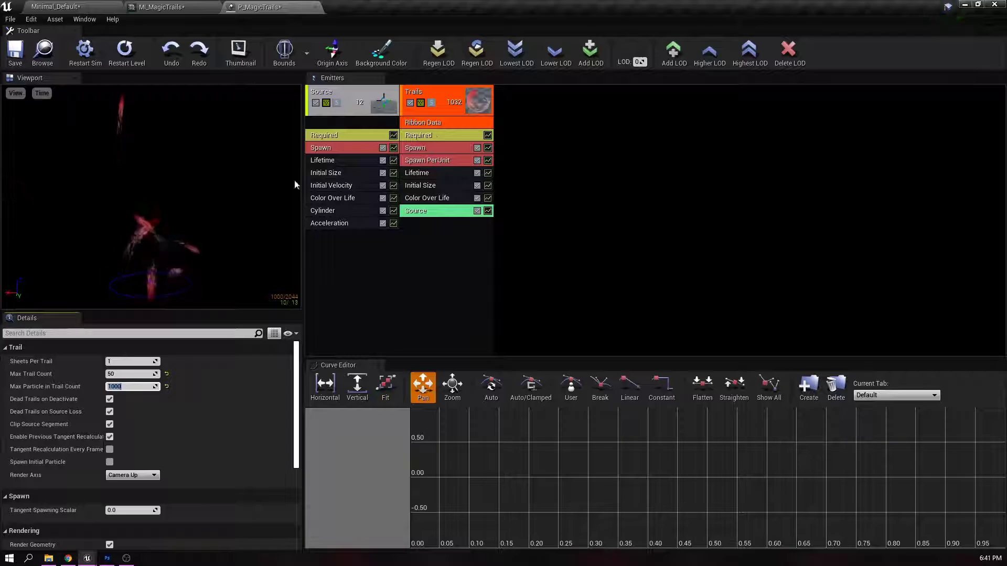
drag(141, 371, 132, 373)
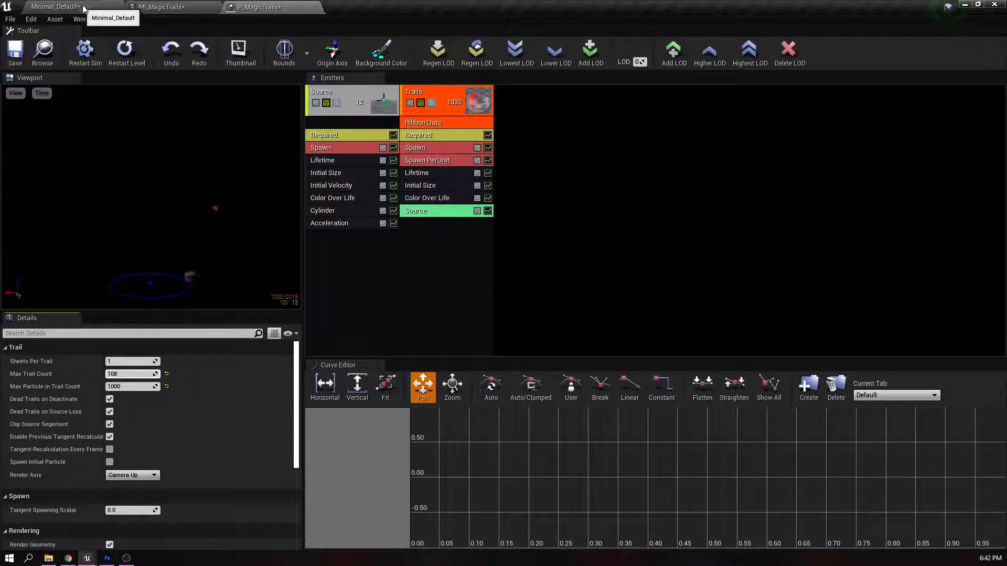
click(325, 150)
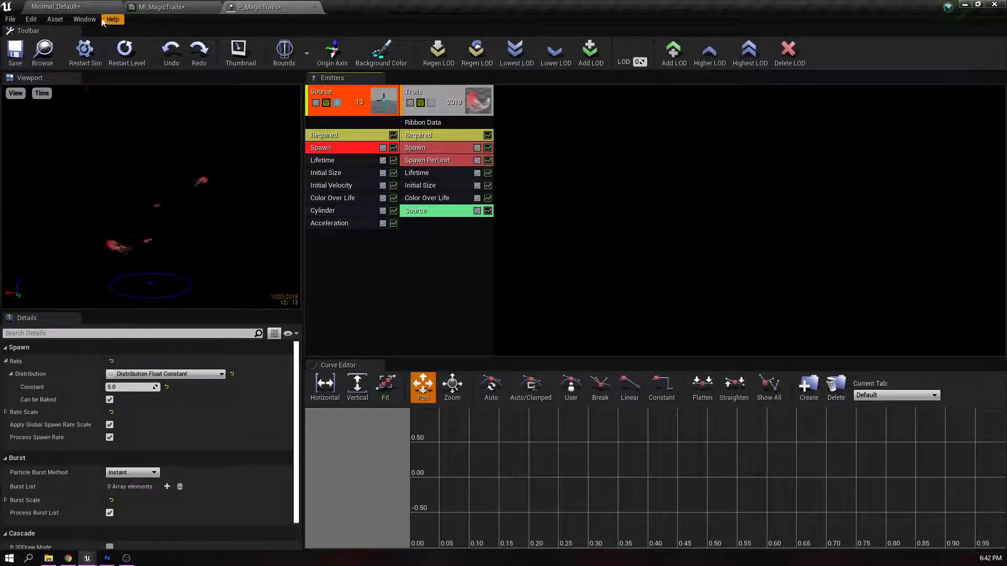
click(77, 9)
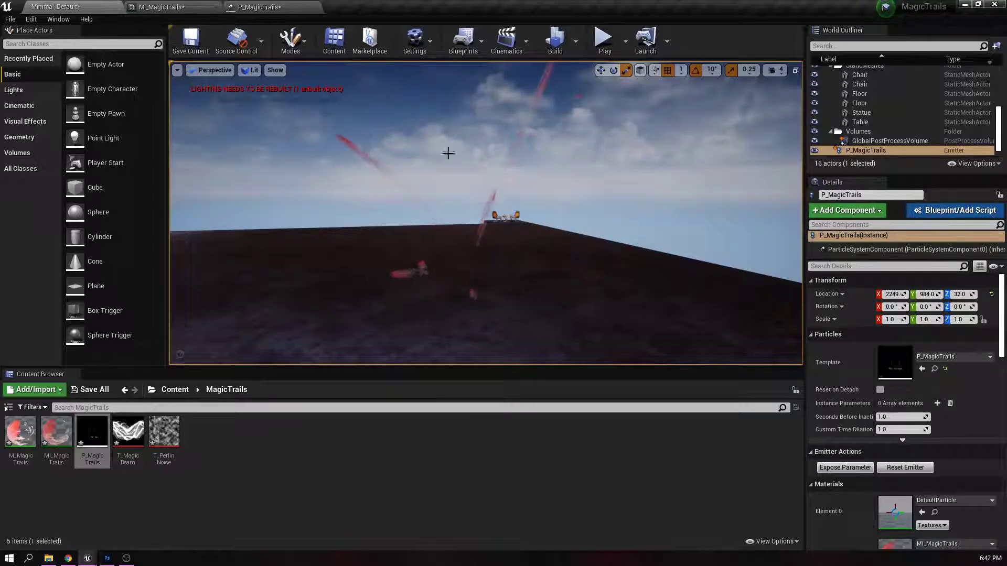
- Change the Color1 parameter of the MI_MagicTrails material instance to black
click(262, 7)
click(177, 7)
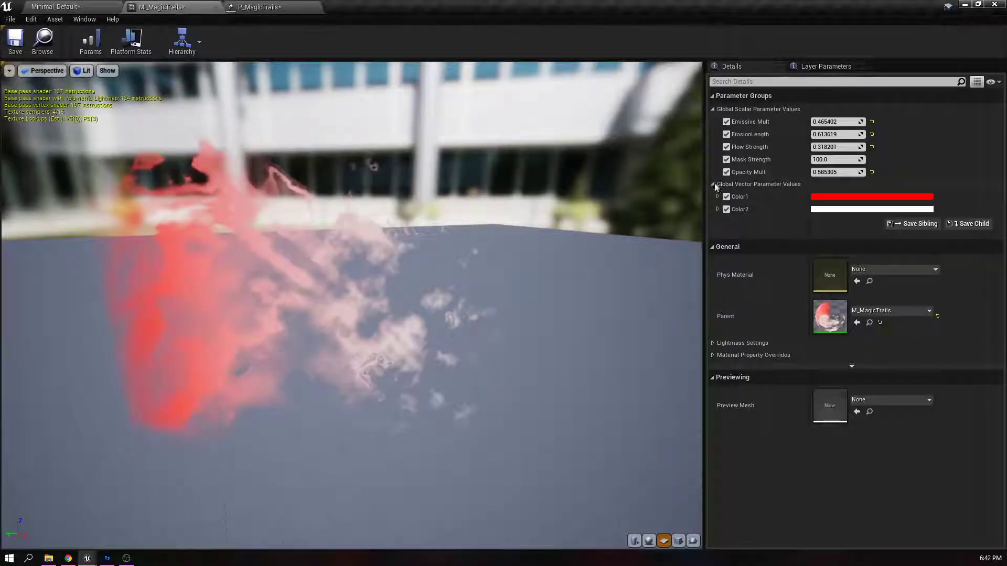
click(821, 200)
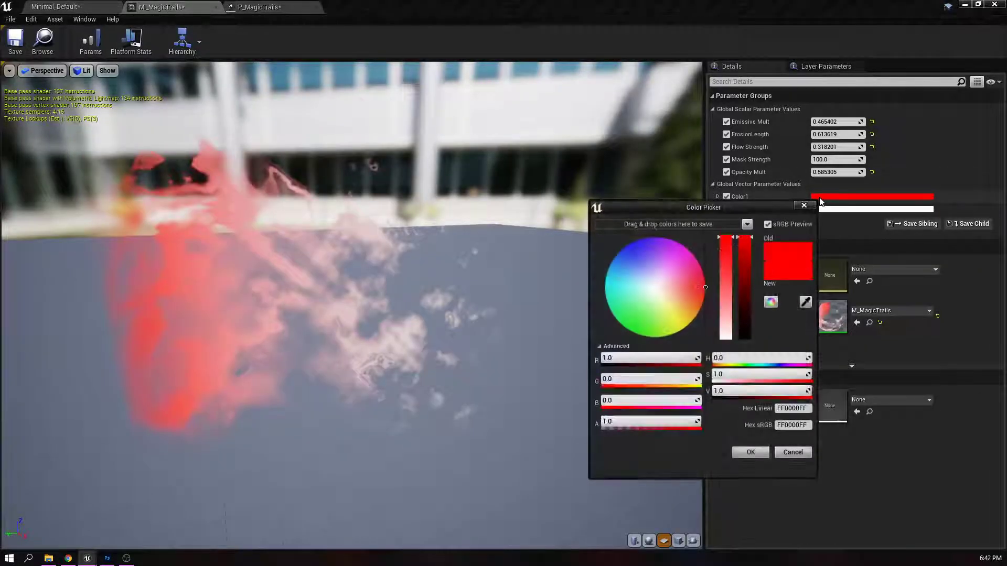
click(725, 297)
click(739, 331)
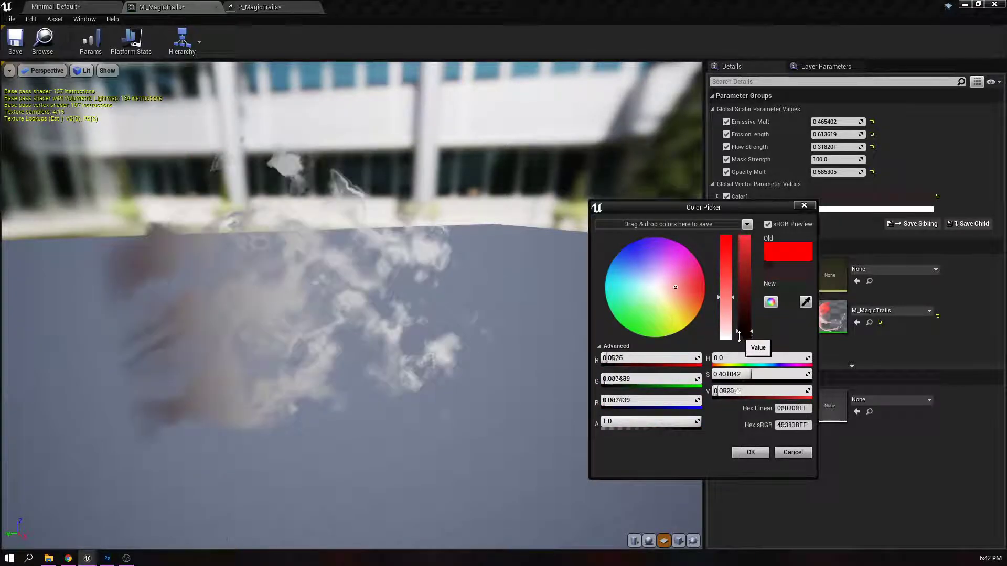
drag(739, 334, 738, 342)
click(750, 452)
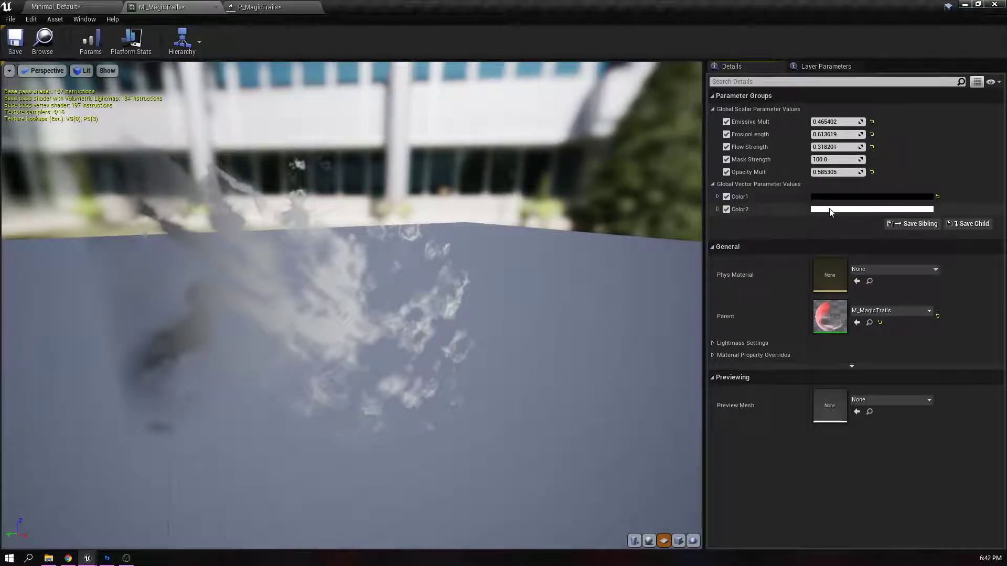
- Change the Color2 parameter of MI_MagicTrails to dark purple with a Value of about 0.557 (hex sRGB A600C5FF)
click(821, 210)
click(675, 248)
click(755, 291)
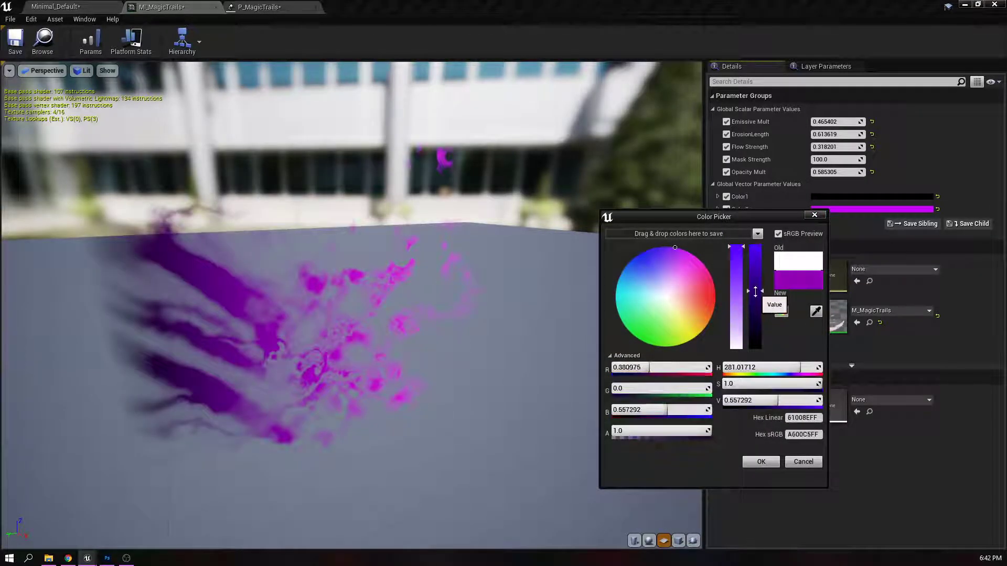
click(761, 461)
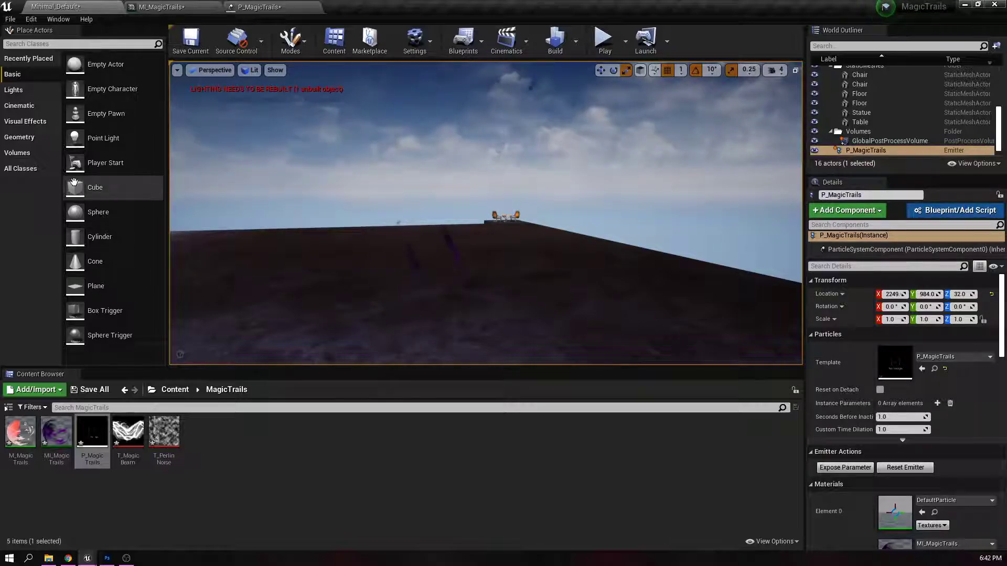
- Place a Plane in the level scaled to -5.5 on all axes, raise it to Z 341 and rotate it upright
drag(96, 286, 245, 325)
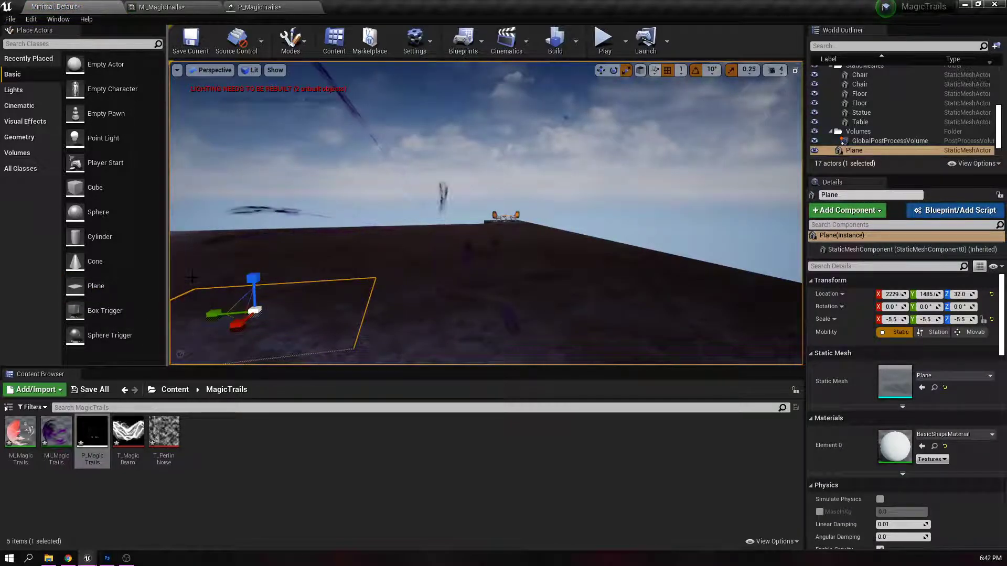
drag(252, 288, 266, 183)
key(e)
drag(226, 224, 215, 172)
right_drag(215, 172, 179, 169)
- Apply the MI_MagicTrails material to the plane and turn the plane to about 90° on X and Z
drag(56, 430, 363, 208)
key(w)
key(e)
mouse_move(417, 233)
mouse_down()
mouse_move(429, 215)
mouse_move(417, 234)
mouse_up()
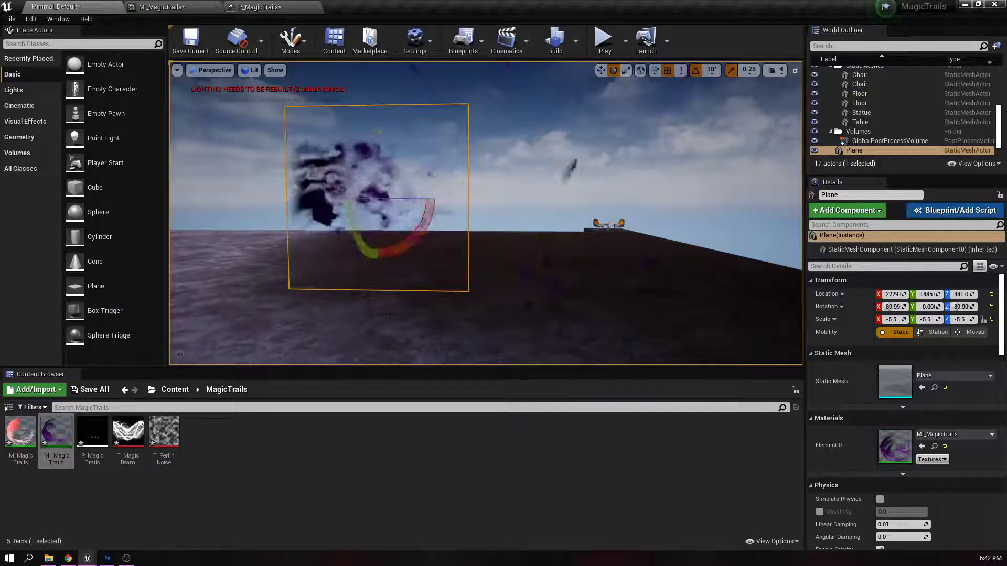
- Stretch the plane to an X scale of -12 and move it along the X axis to about 970
mouse_move(374, 216)
right_down()
mouse_move(423, 213)
mouse_move(375, 215)
right_up()
drag(374, 215, 356, 210)
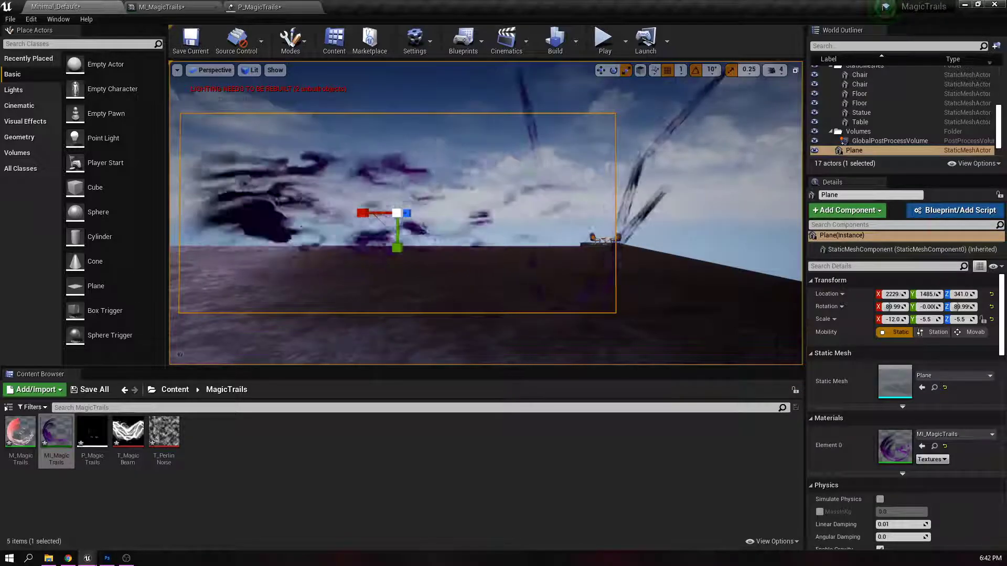
scroll(388, 213, down, 3)
key(w)
right_drag(411, 217, 475, 231)
drag(483, 223, 577, 222)
right_drag(577, 222, 629, 218)
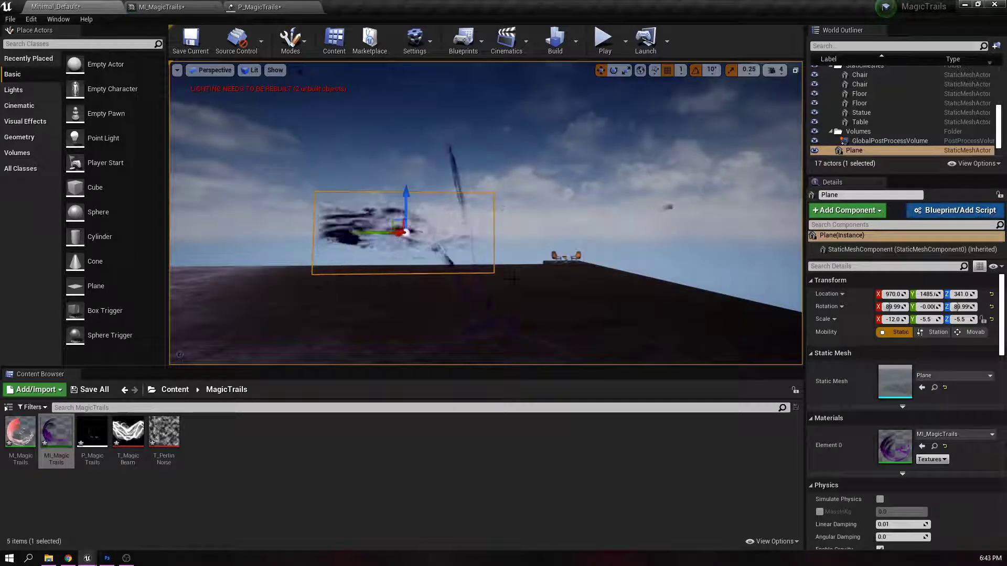
- Examine the material on the plane alongside the particle trails in a full-screen game view of the level
key(g)
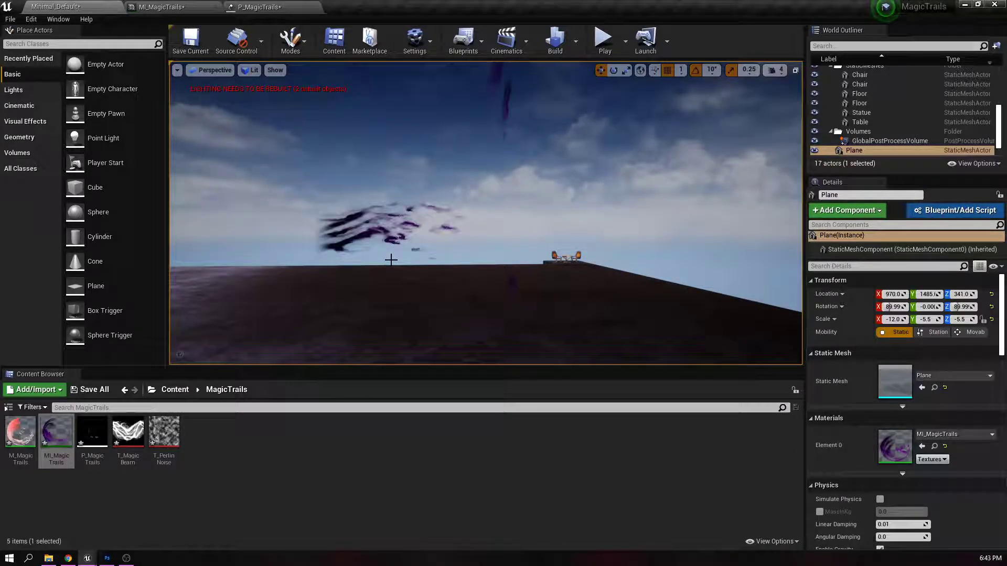
key(F11)
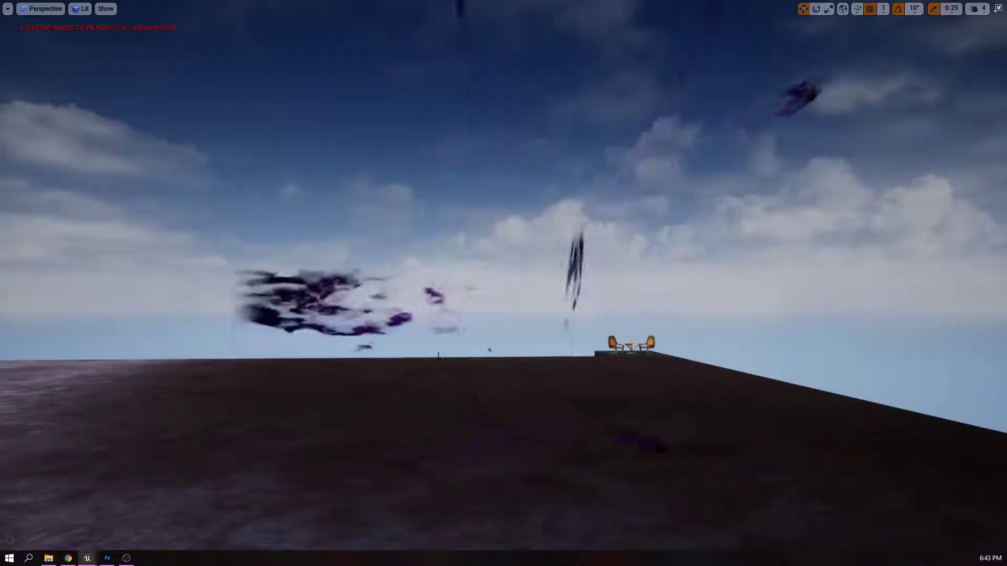